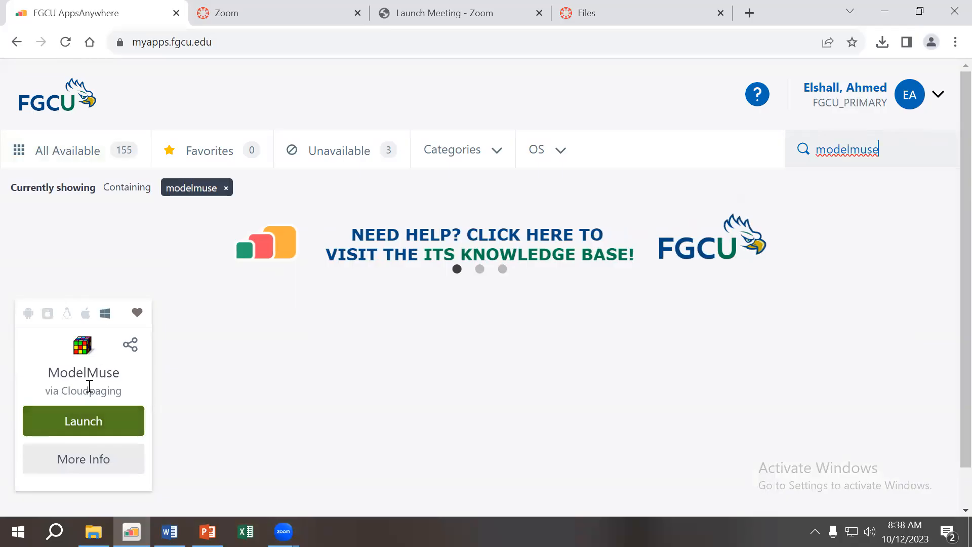
Launch ModelMuse from the AppsAnywhere page and choose to create a new MODFLOW model.
left_click(74, 430)
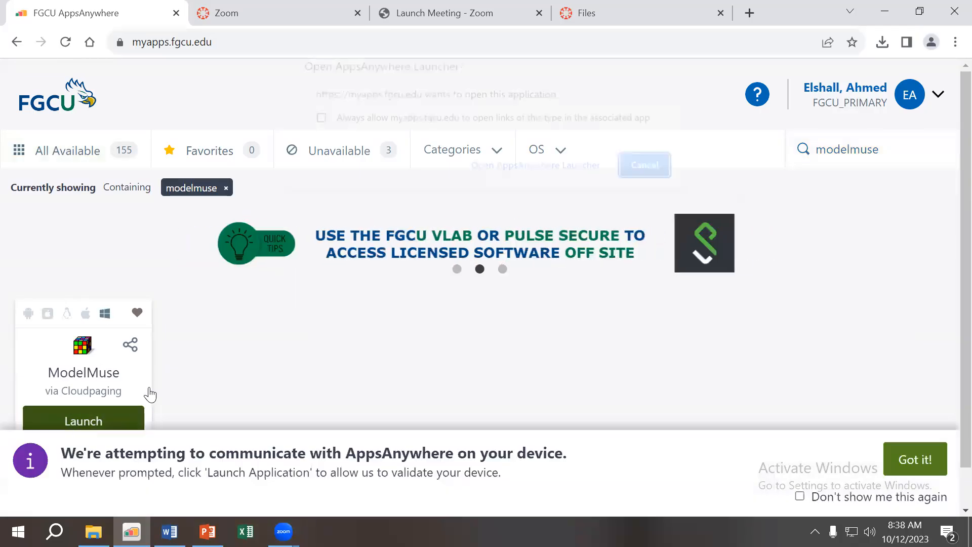
left_click(504, 178)
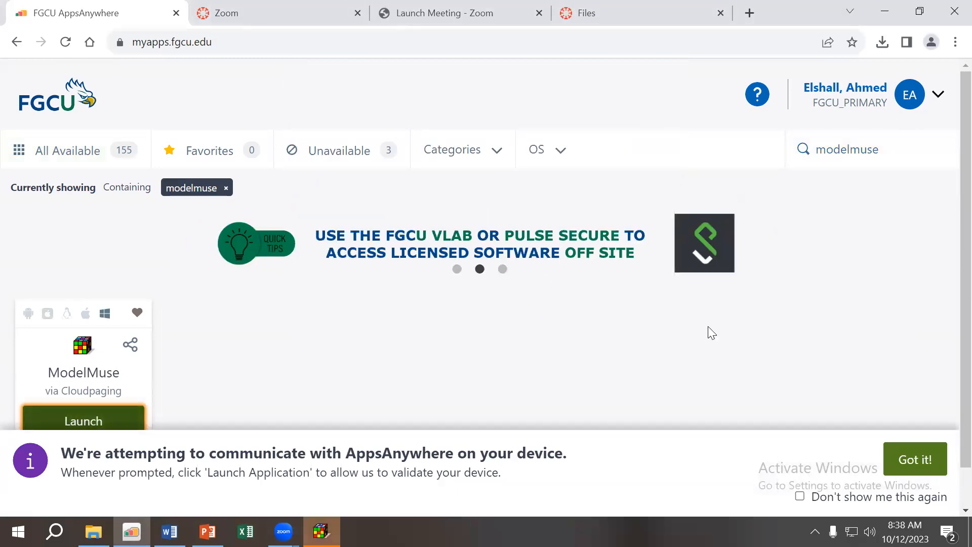
left_click(927, 462)
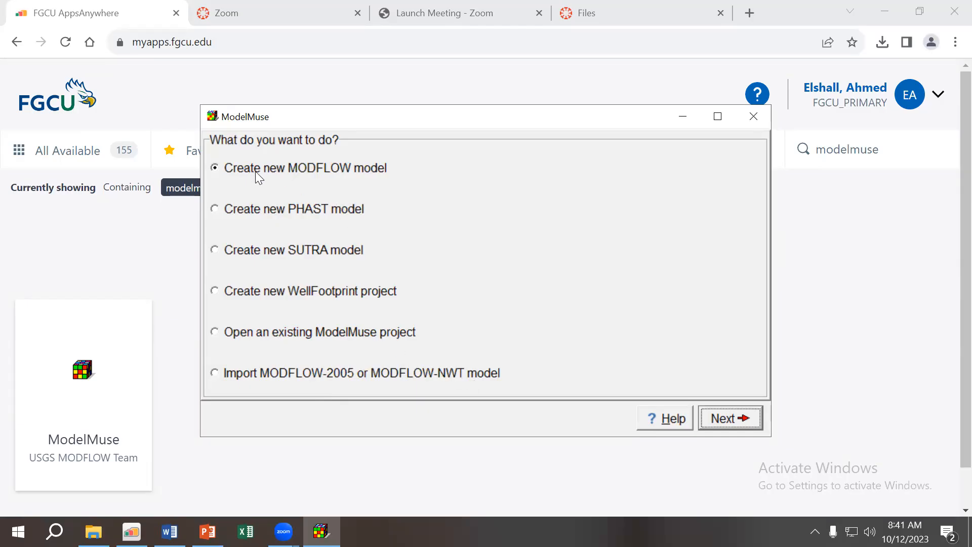
left_click(726, 418)
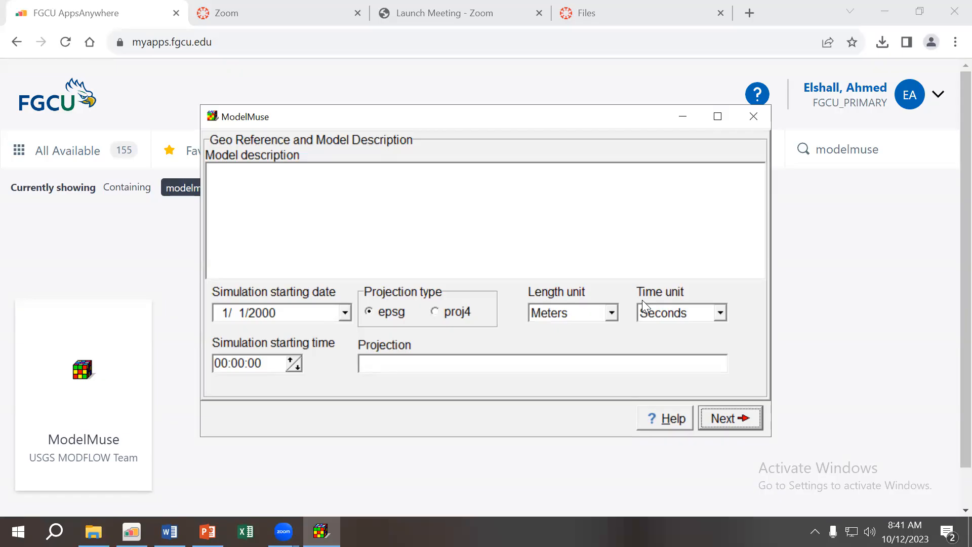
Enter "Abr." as the projection, set the time unit to Days, and continue to the initial grid settings.
left_click(286, 173)
left_click(433, 361)
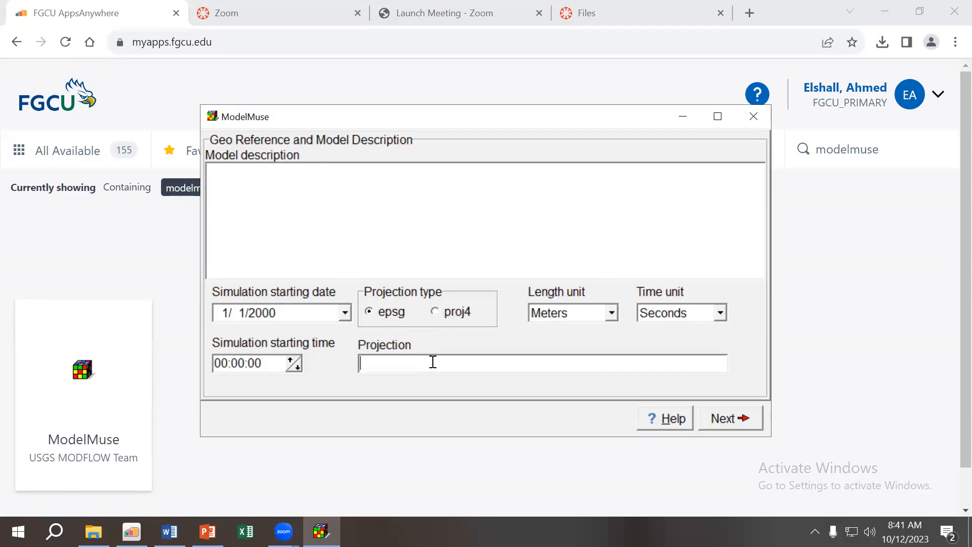
type("Abr.")
left_click(674, 317)
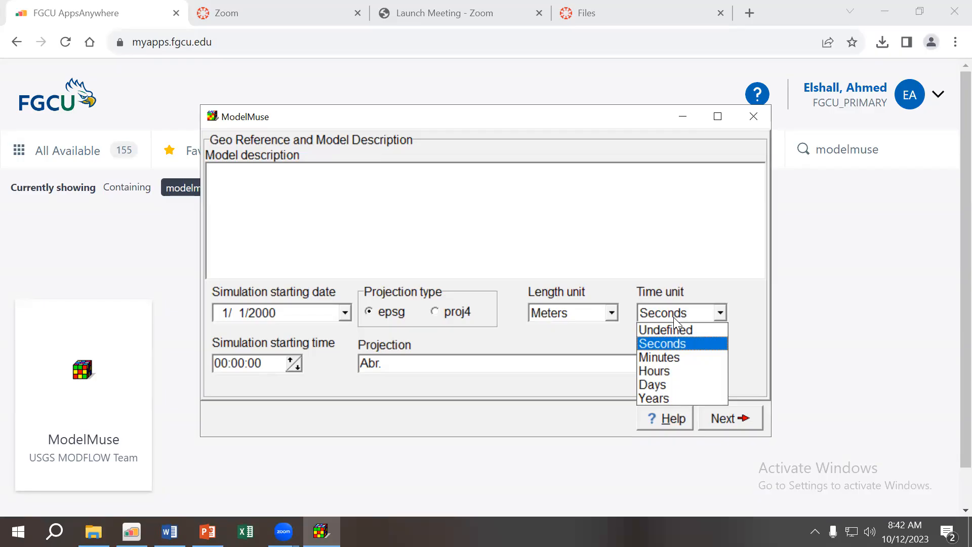
left_click(659, 384)
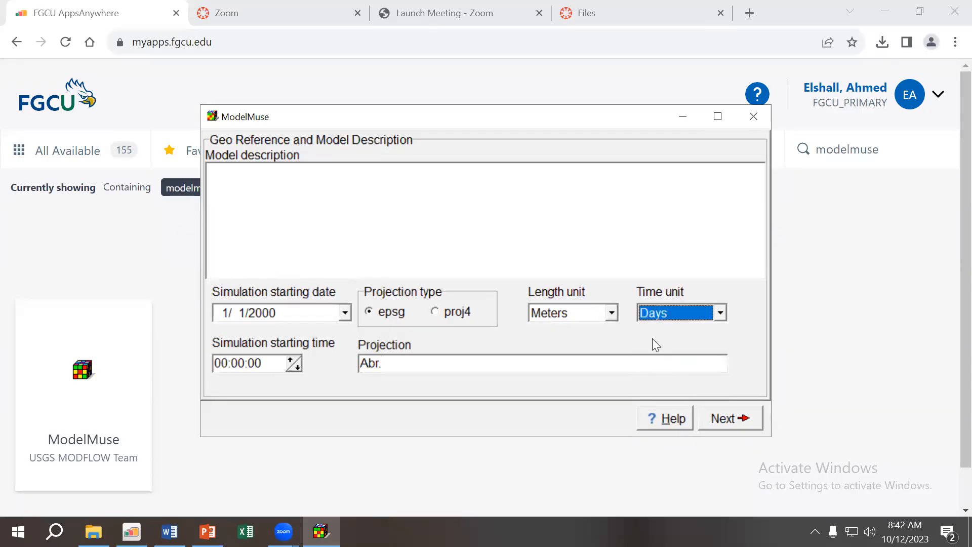
left_click(745, 420)
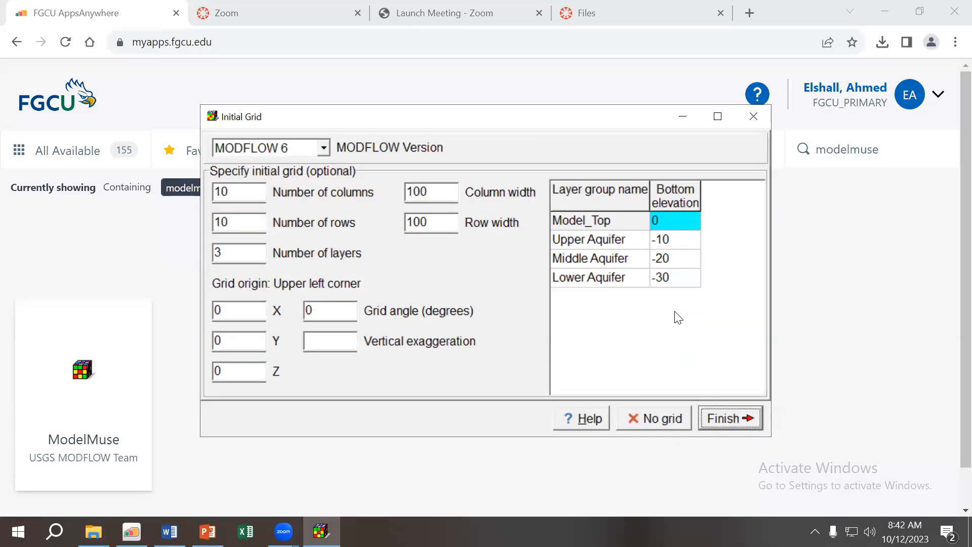
Set the MODFLOW version to MODFLOW-2005 and the number of layers to 1.
left_click(323, 149)
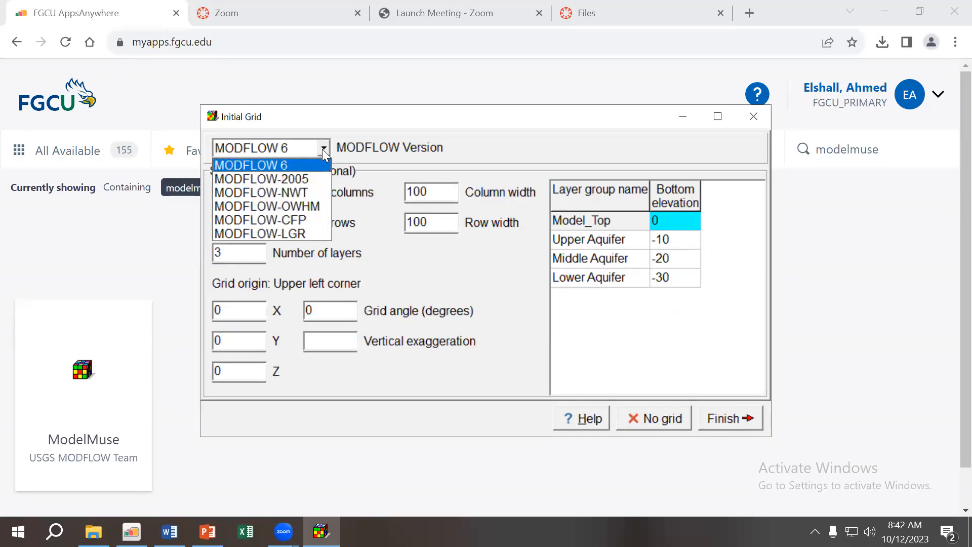
left_click(309, 176)
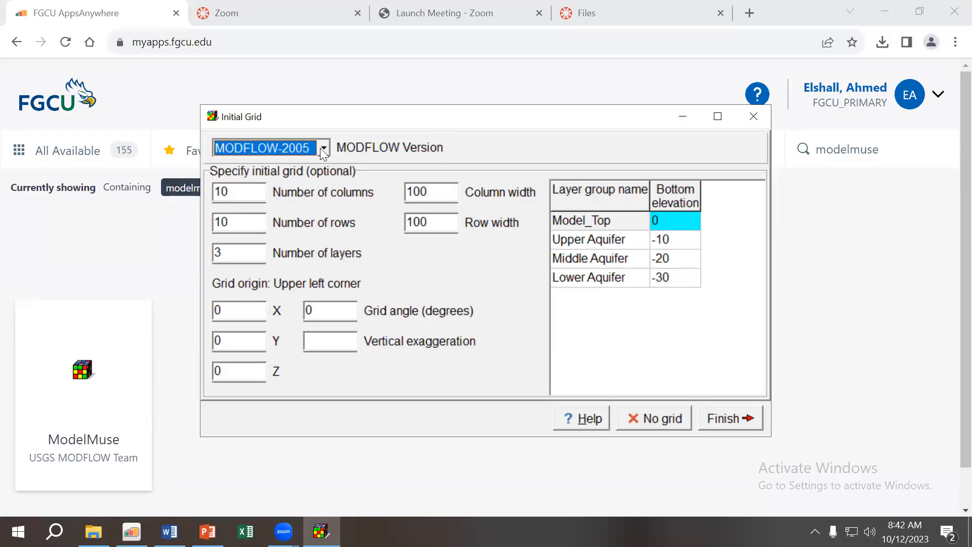
left_click(261, 148)
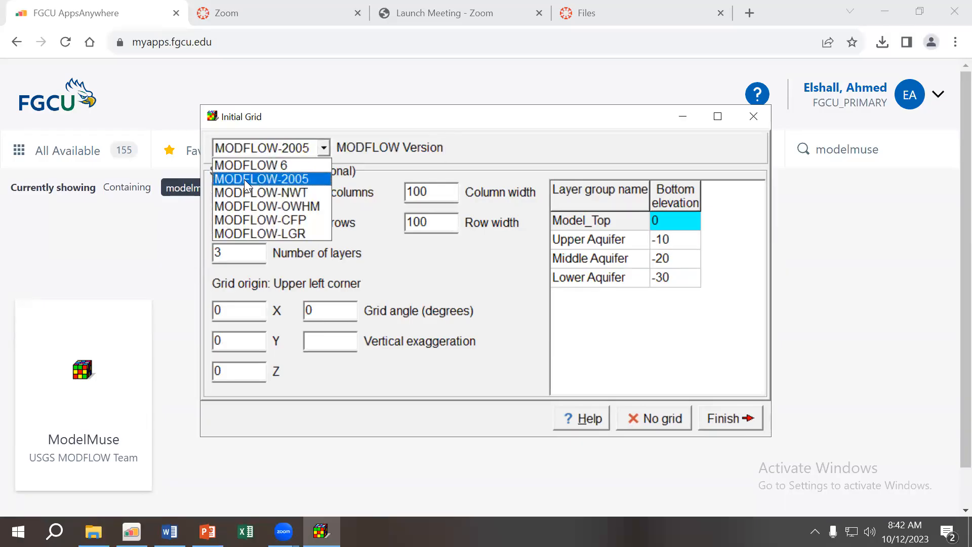
left_click(269, 177)
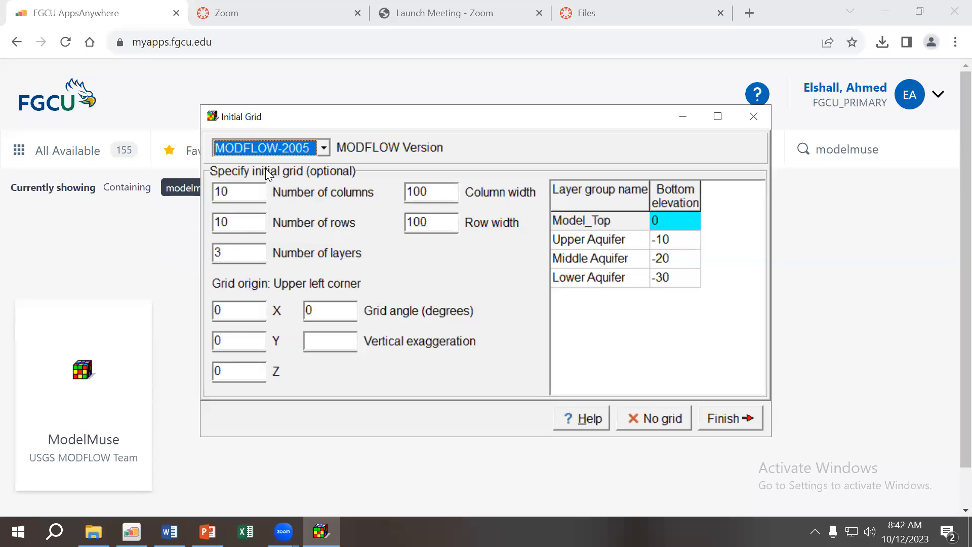
double_click(234, 252)
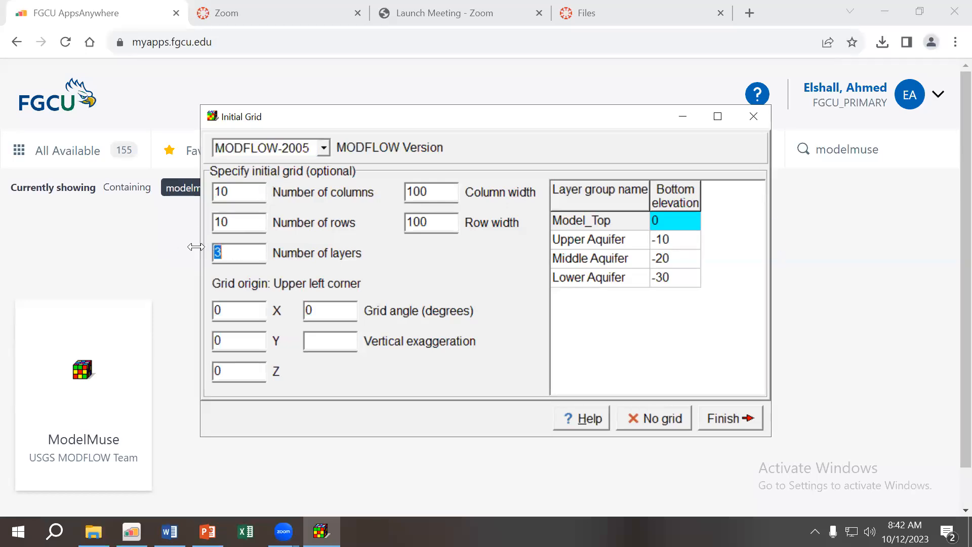
type("1")
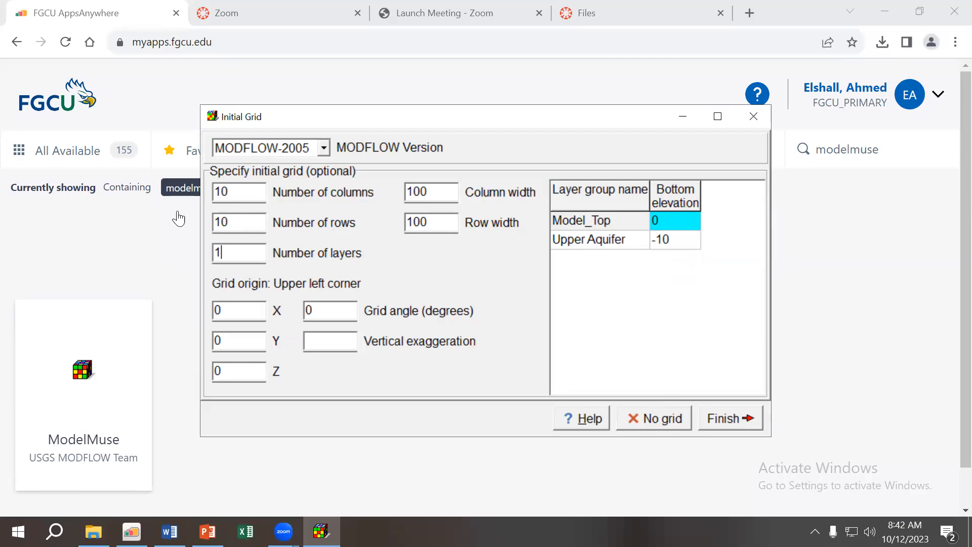
Check the aquifer base elevation in the Word project document and set the Upper Aquifer's bottom elevation to 90.
left_click(669, 222)
left_click(663, 241)
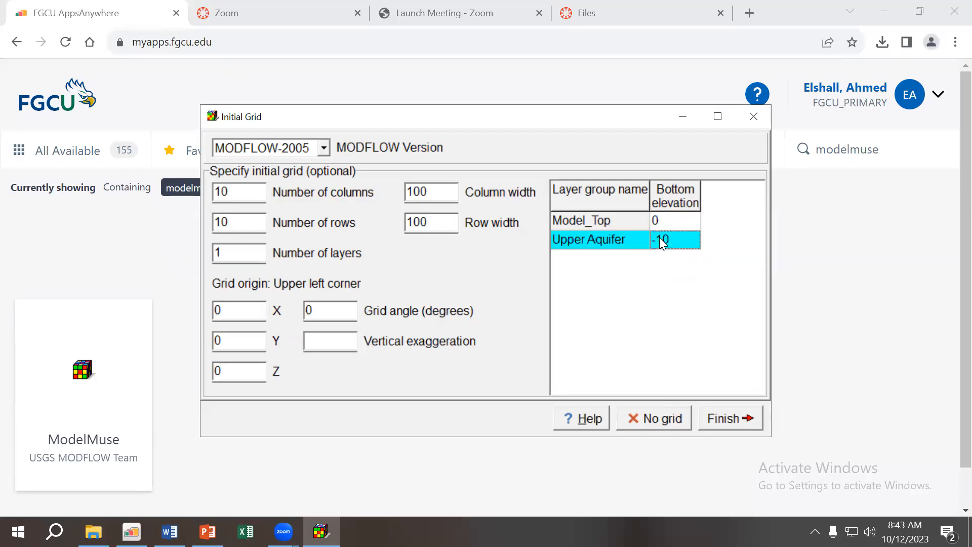
left_click(169, 532)
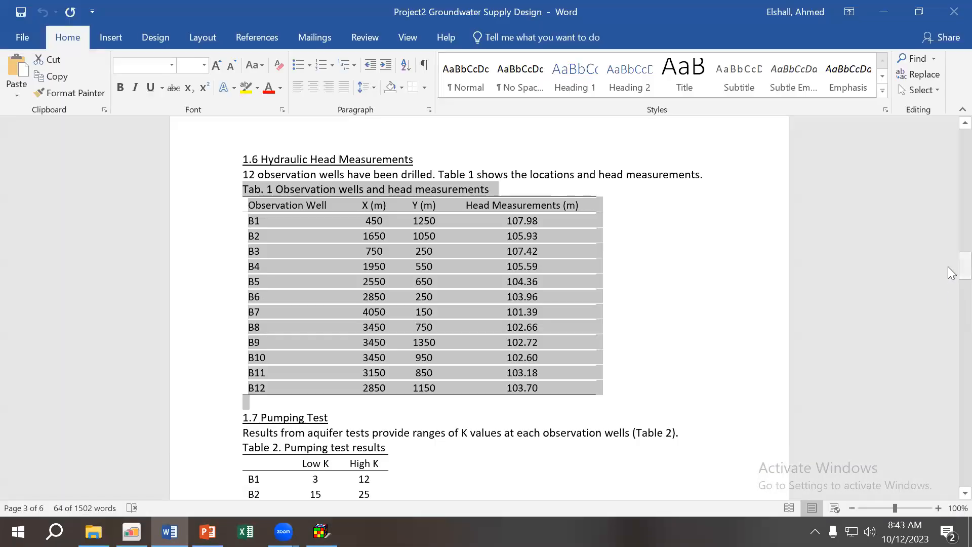
left_click_drag(962, 267, 950, 131)
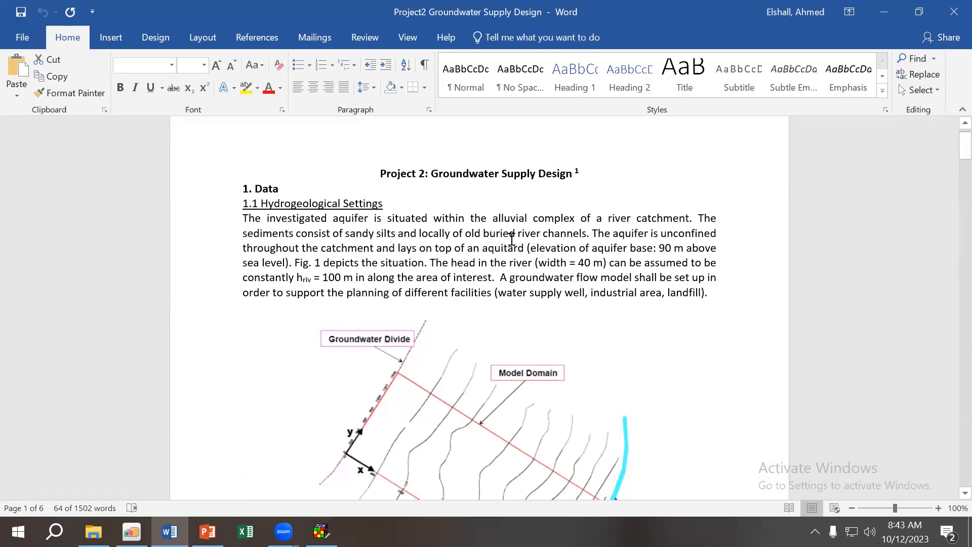
scroll(512, 238, "down", 1)
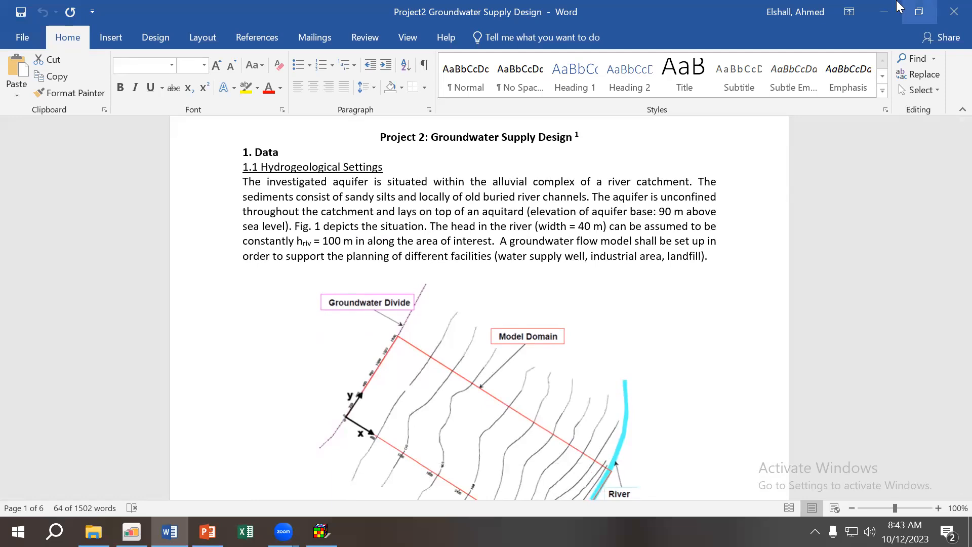
left_click(885, 9)
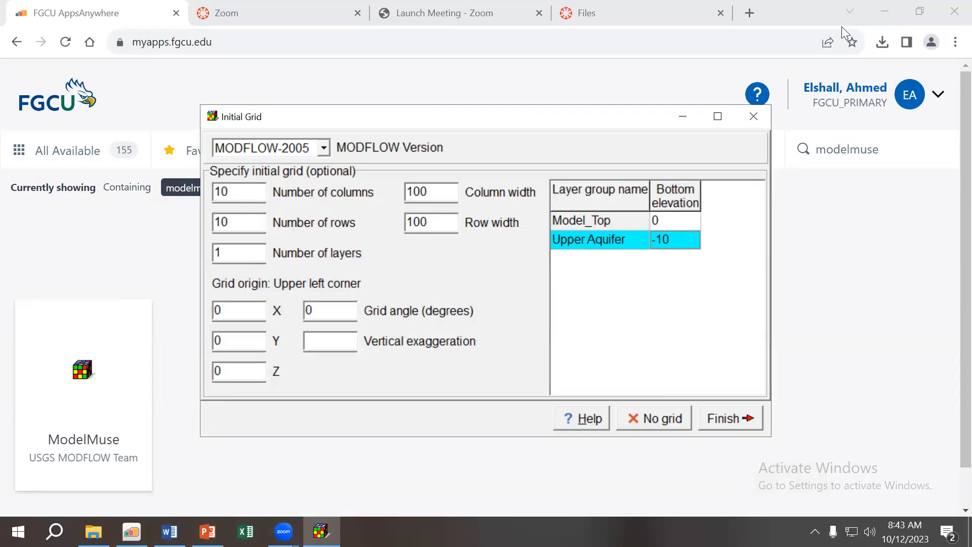
double_click(690, 224)
left_click_drag(672, 236, 625, 237)
type("90")
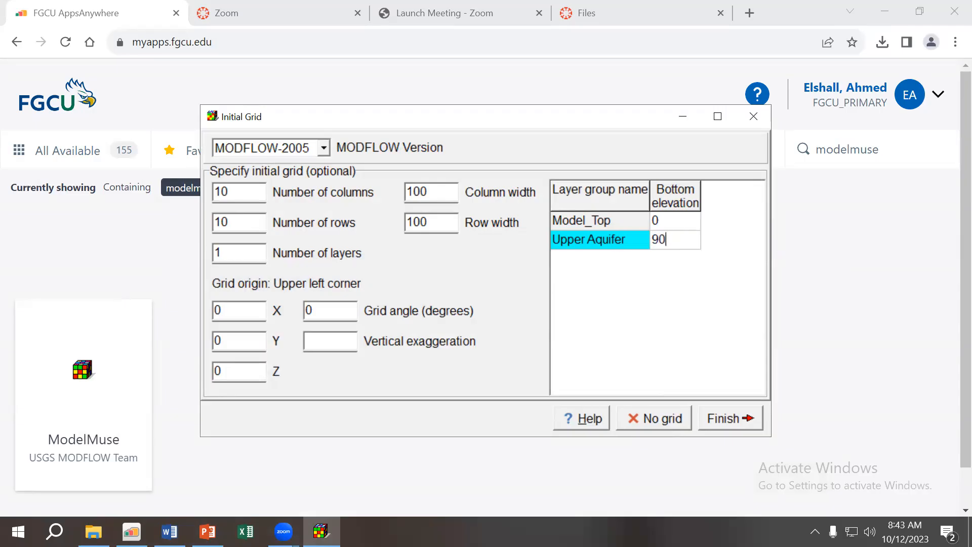
Consult the hydraulic head data slide in PowerPoint and set the Model_Top elevation to 120.
left_click(671, 223)
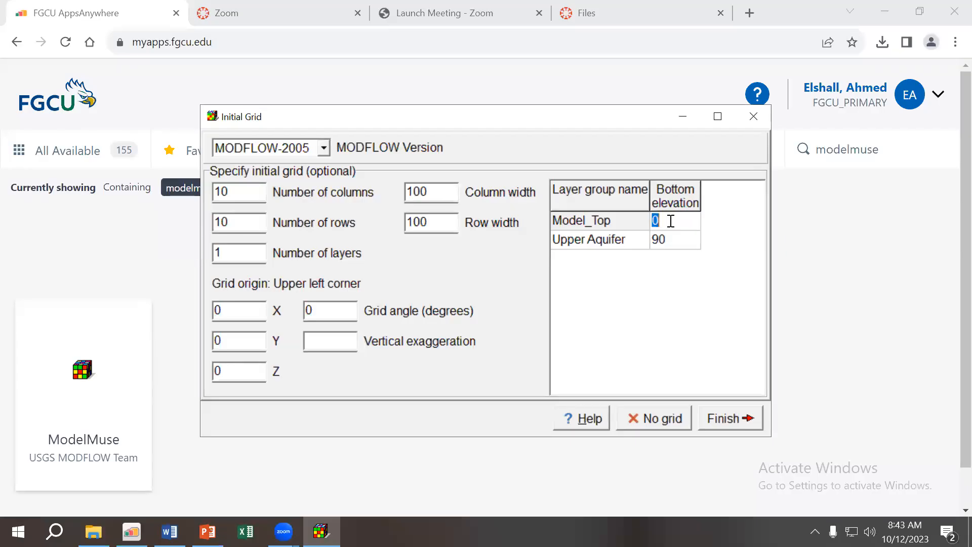
left_click(207, 531)
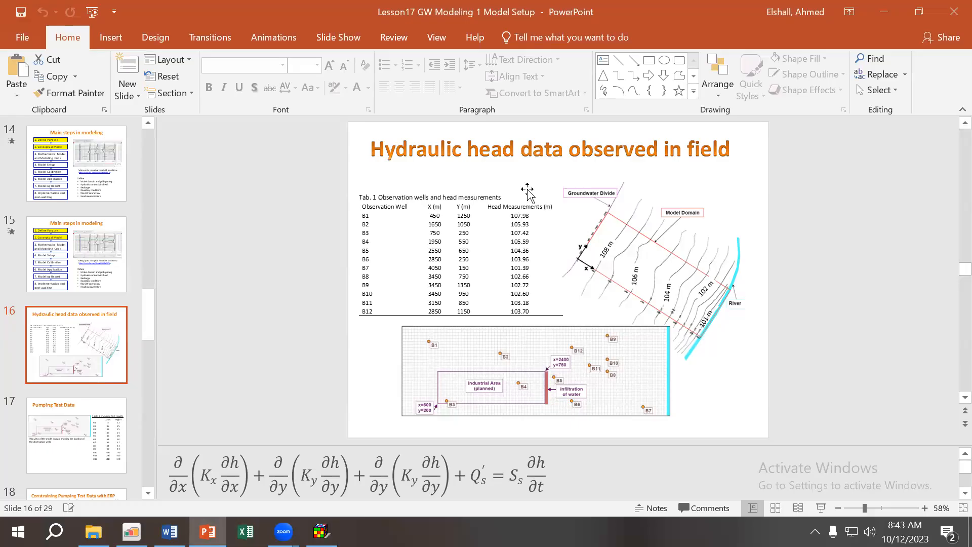
left_click(884, 12)
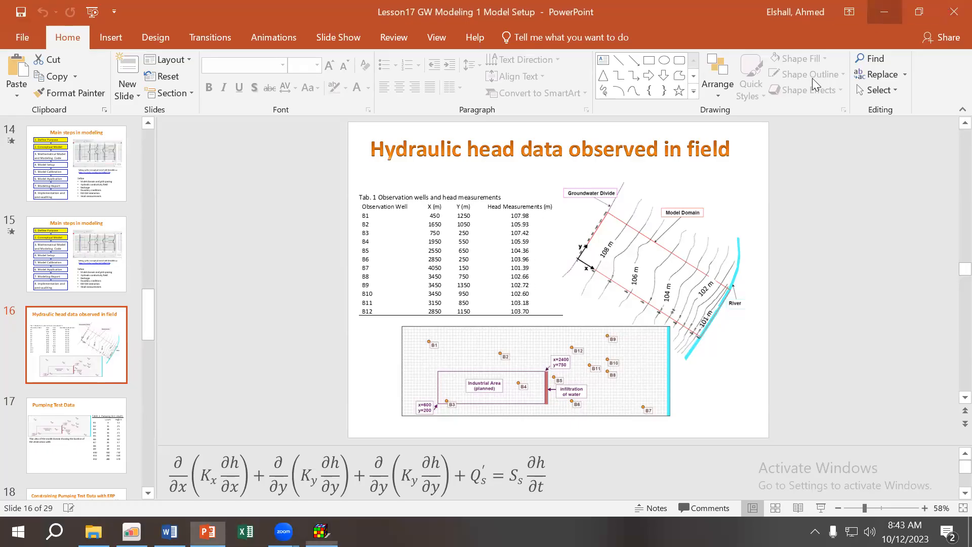
type("120")
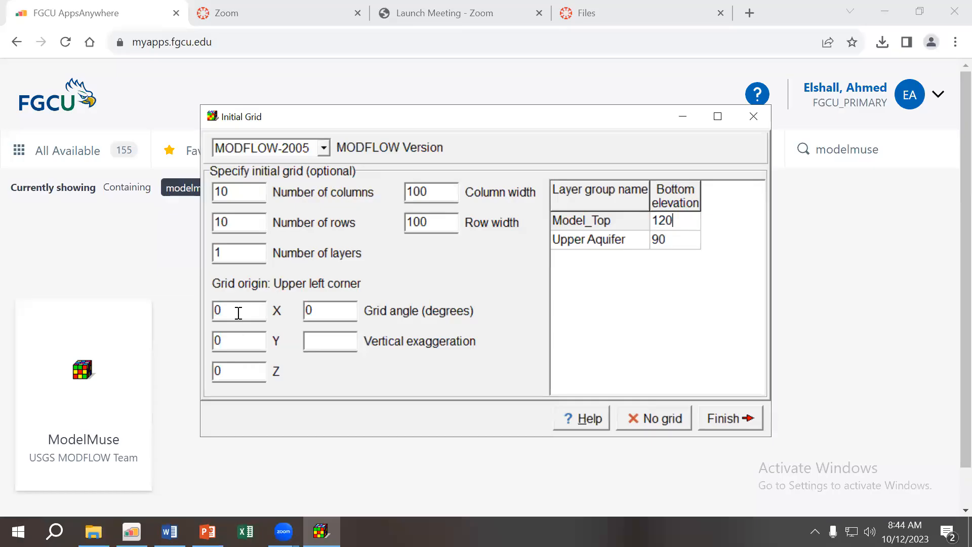
Leave the grid origin at zero and create the model without an initial grid.
left_click(235, 346)
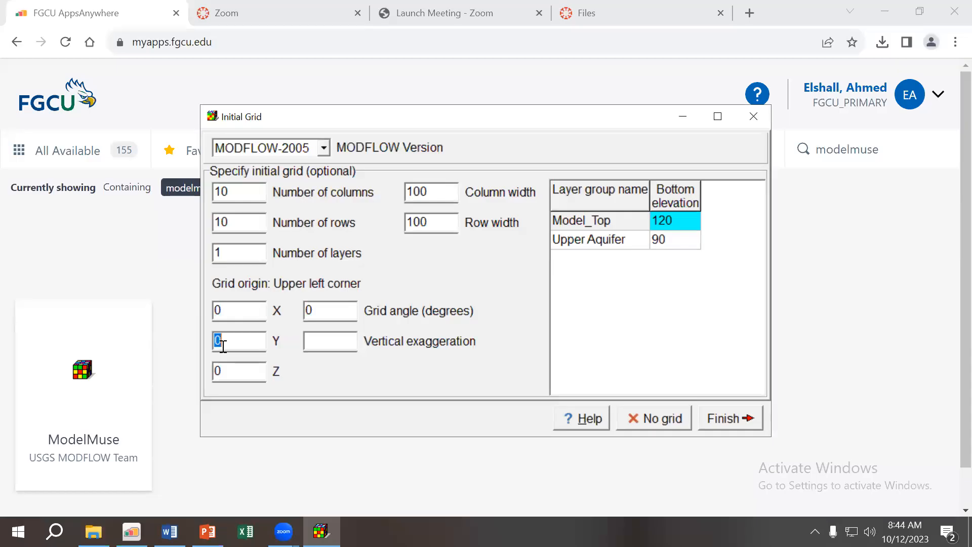
left_click(241, 314)
left_click(241, 332)
left_click(642, 420)
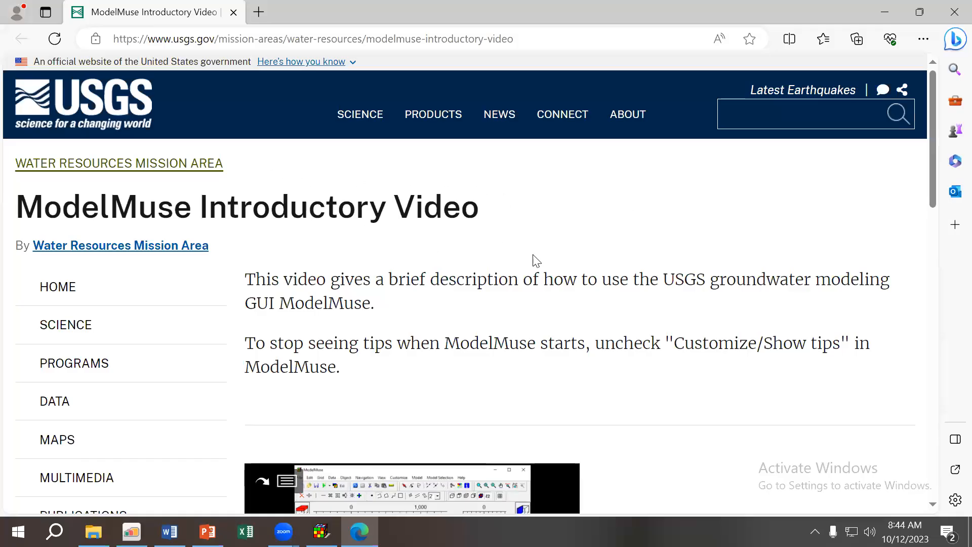
Look over the ModelMuse Introductory Video page, play and pause its video, and minimize the browser.
scroll(481, 245, "down", 1)
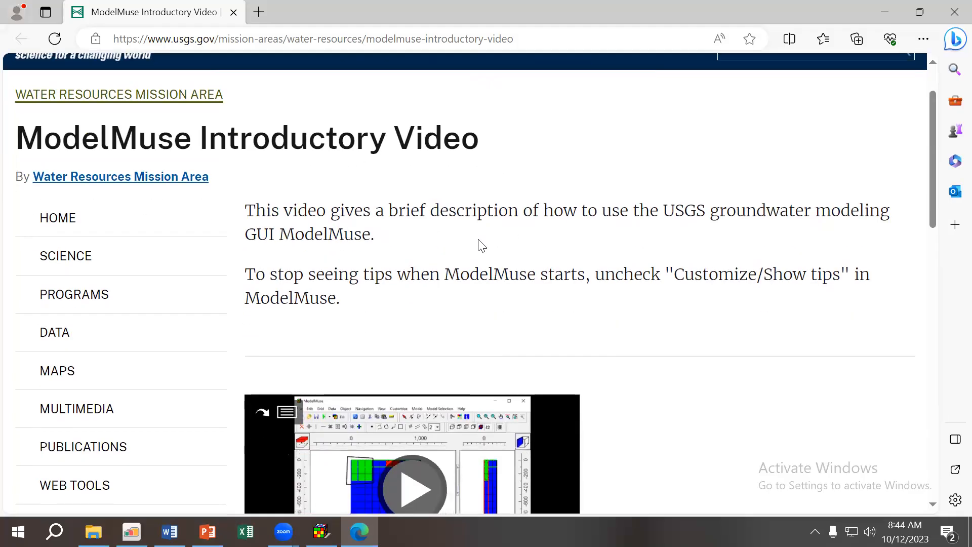
scroll(480, 246, "down", 5)
scroll(480, 247, "up", 7)
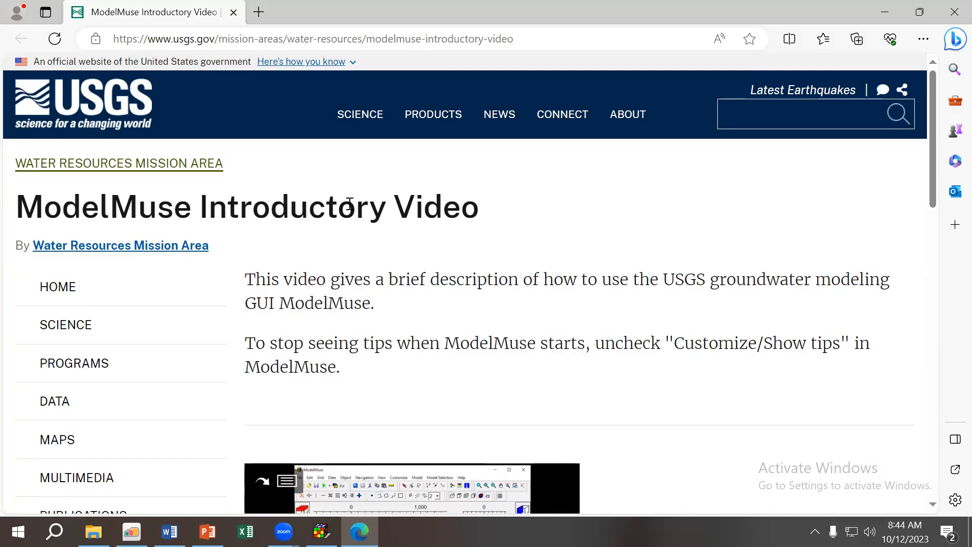
scroll(400, 193, "down", 2)
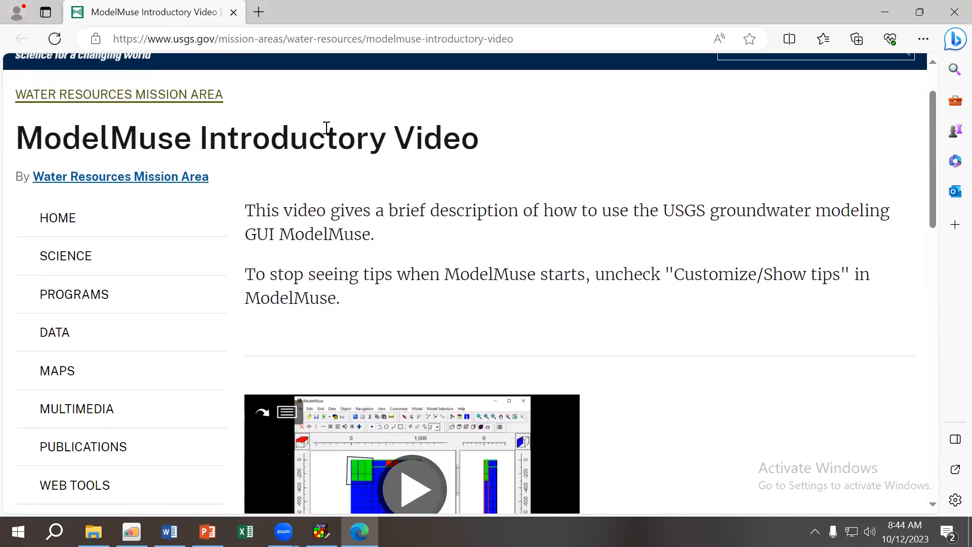
scroll(456, 238, "down", 3)
left_click(416, 352)
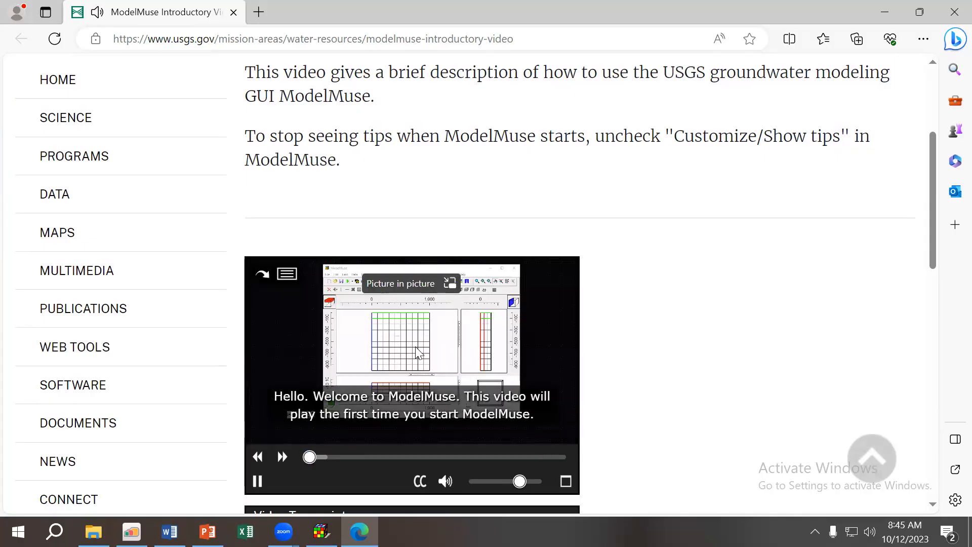
left_click(257, 482)
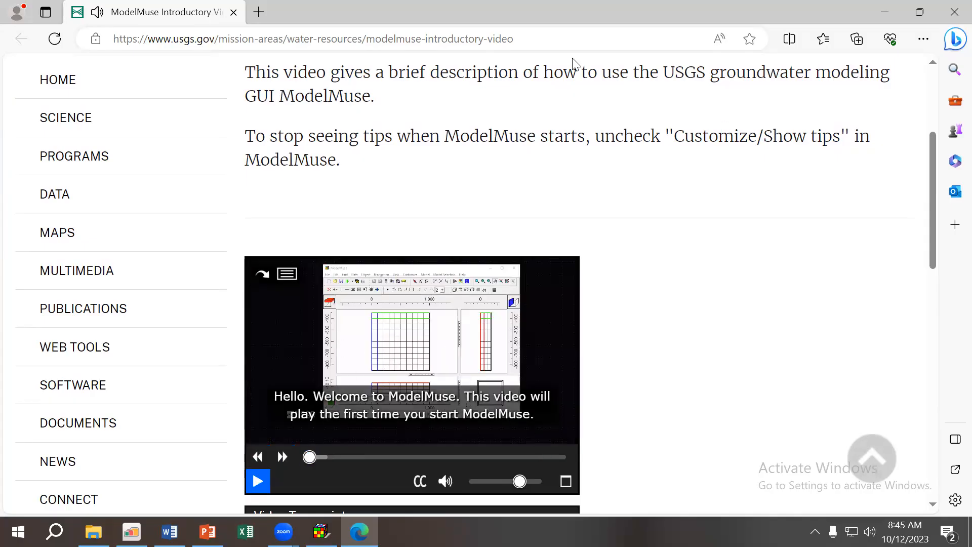
left_click(884, 11)
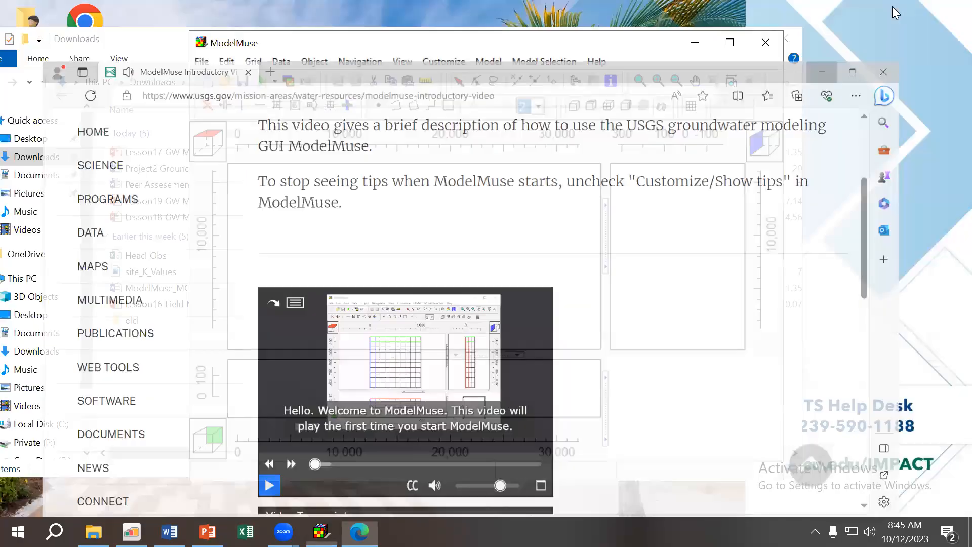
Maximize the ModelMuse window.
left_click(730, 45)
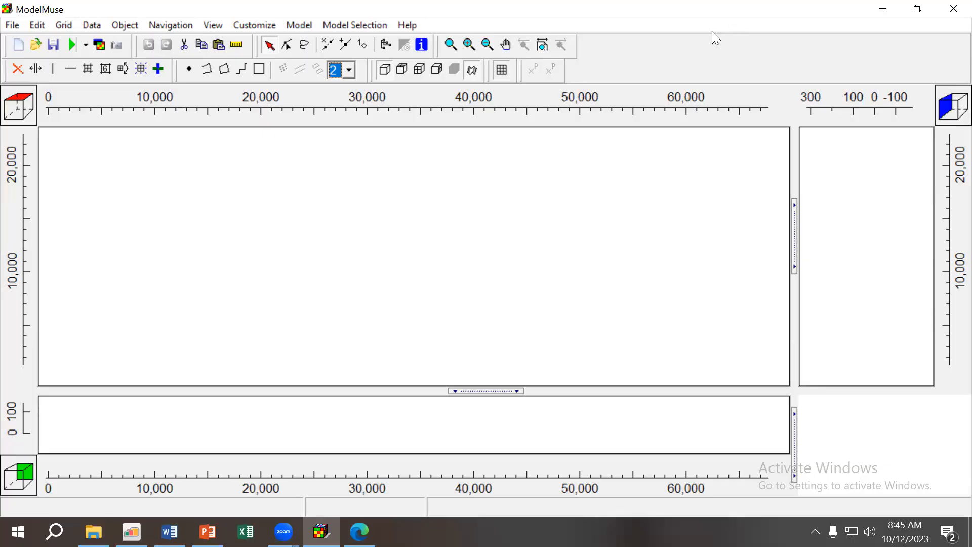
Start an image import and select the site_K_Values picture from the Downloads folder.
left_click(14, 25)
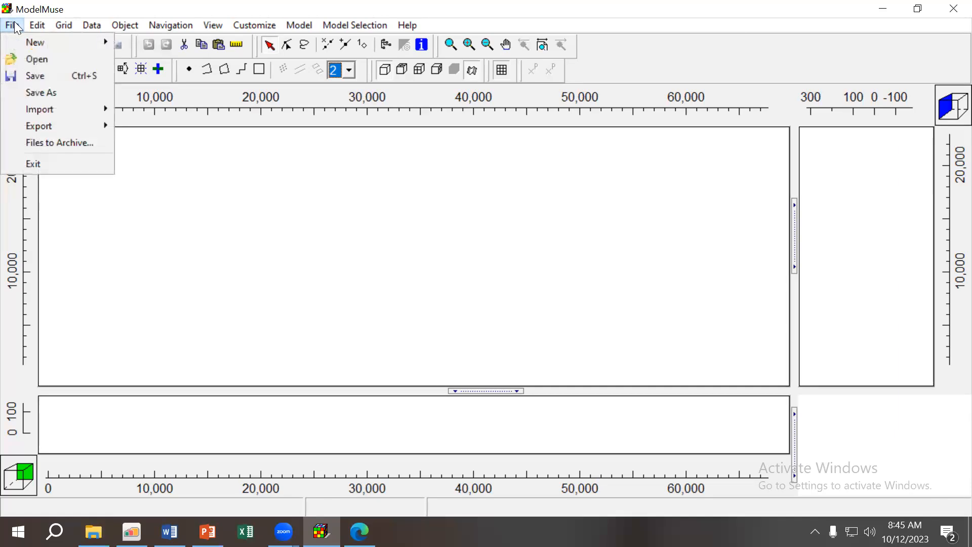
mouse_move(37, 111)
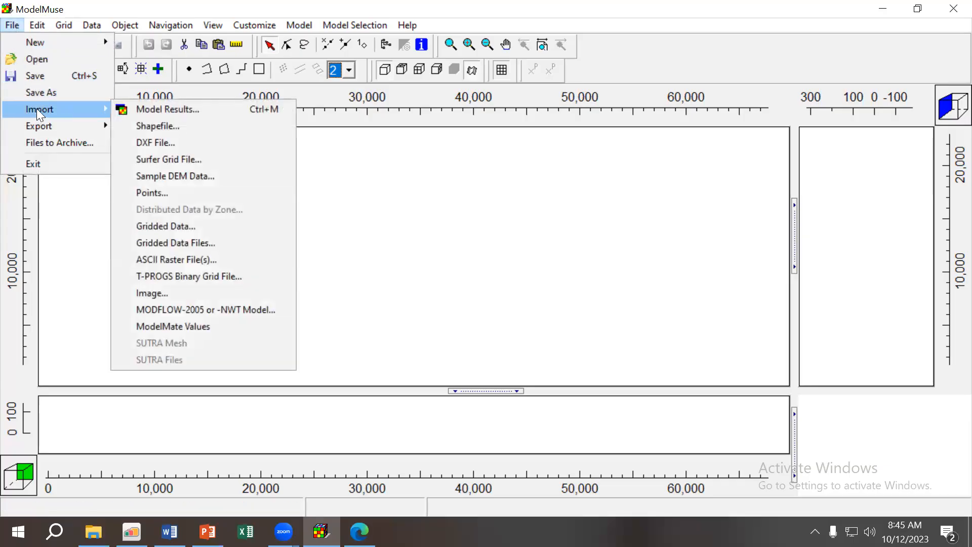
left_click(159, 292)
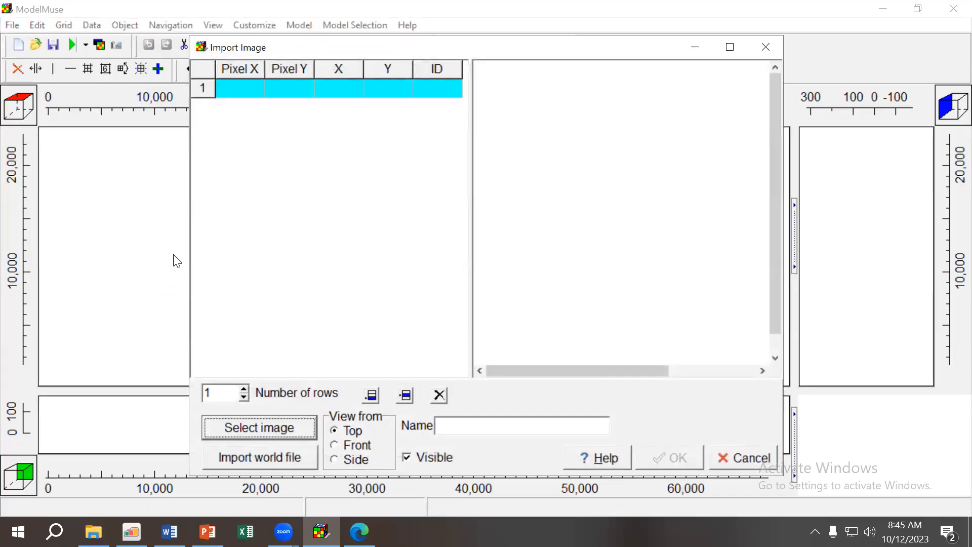
left_click(257, 425)
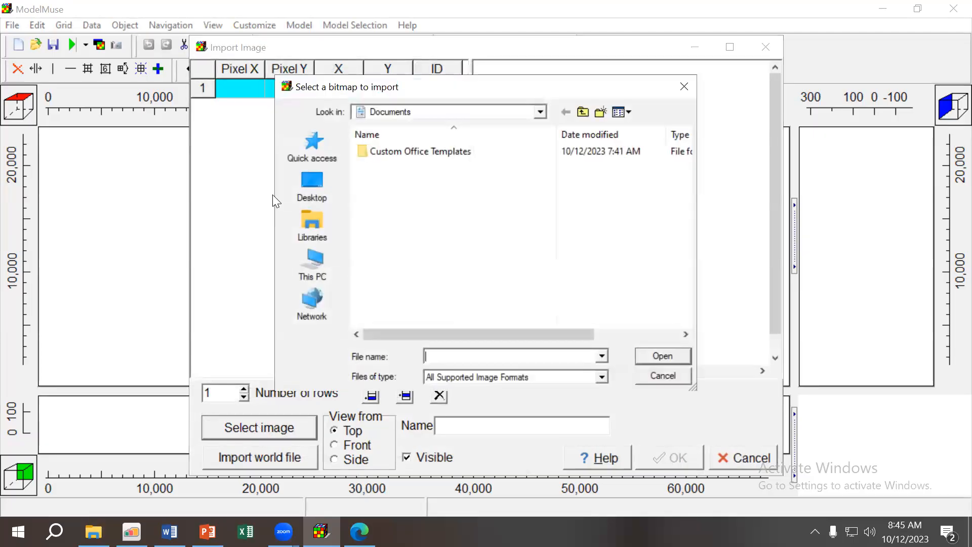
left_click(310, 197)
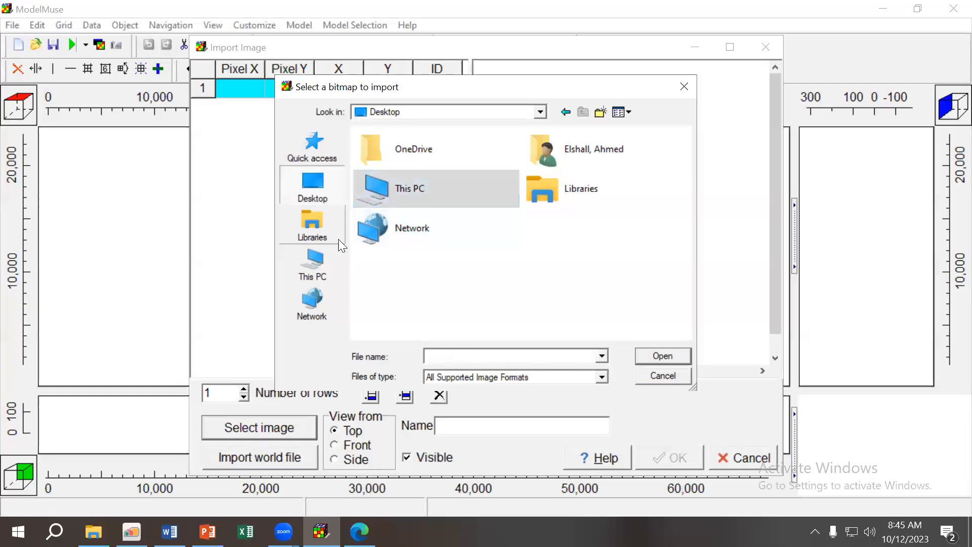
double_click(402, 190)
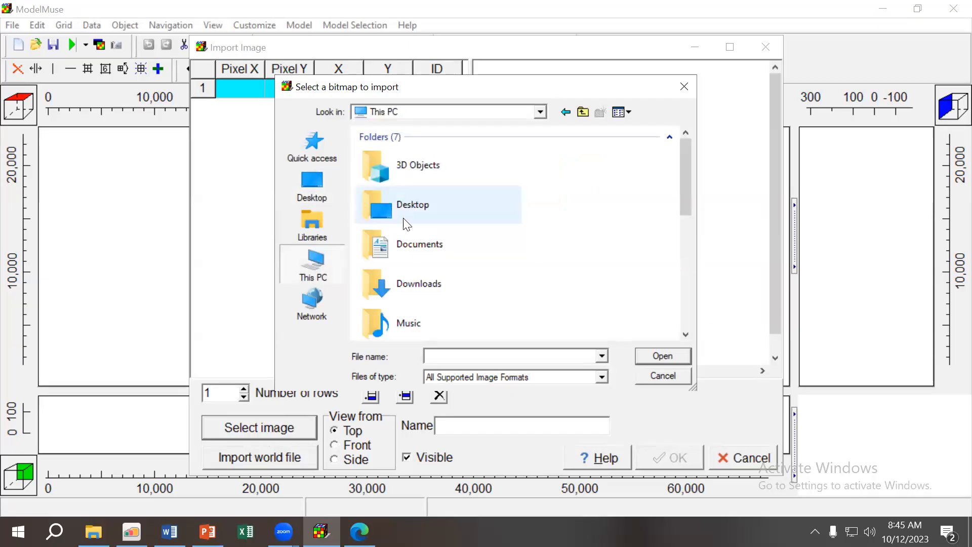
double_click(425, 280)
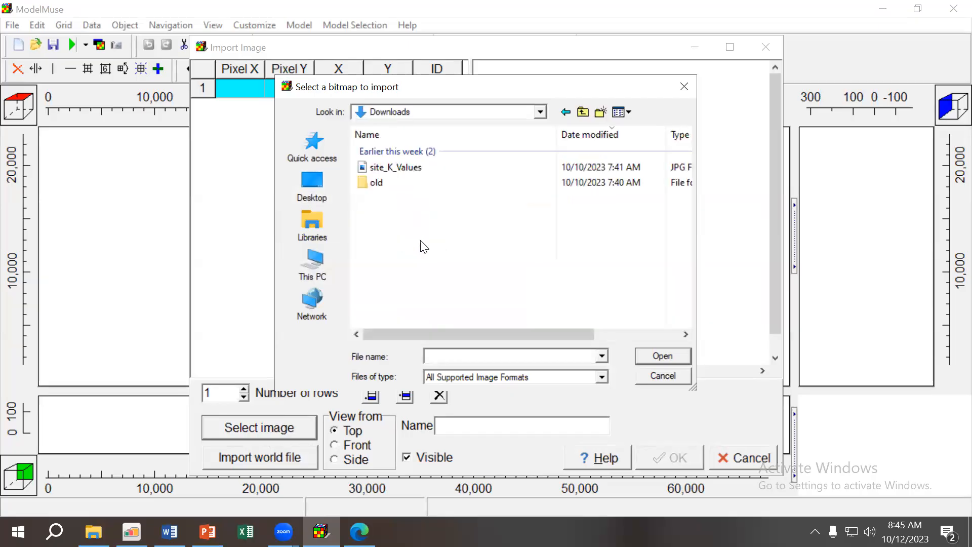
left_click(402, 169)
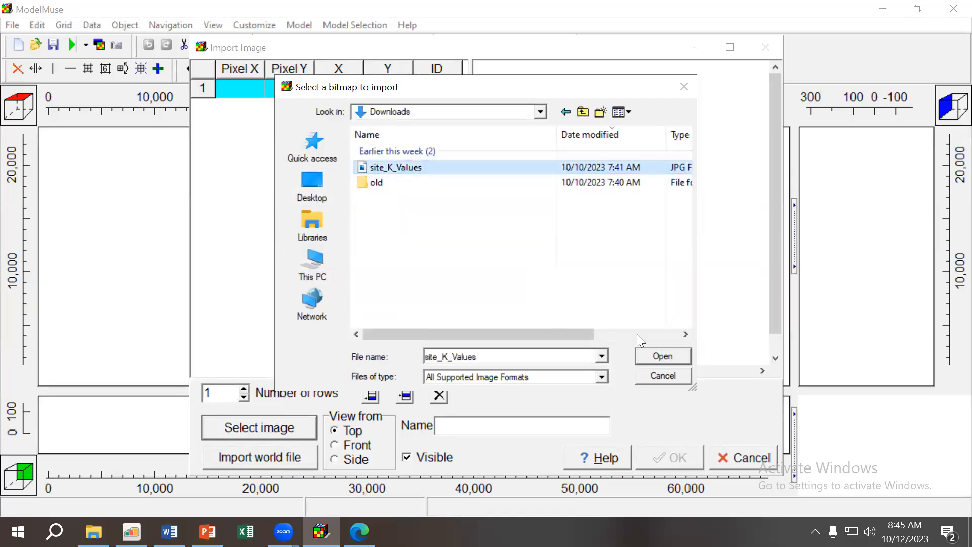
left_click(658, 356)
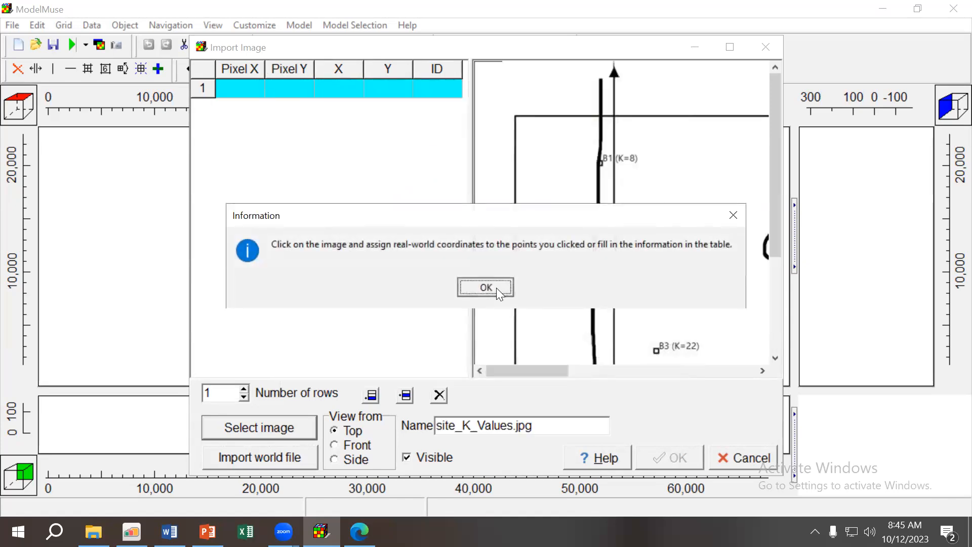
left_click(486, 287)
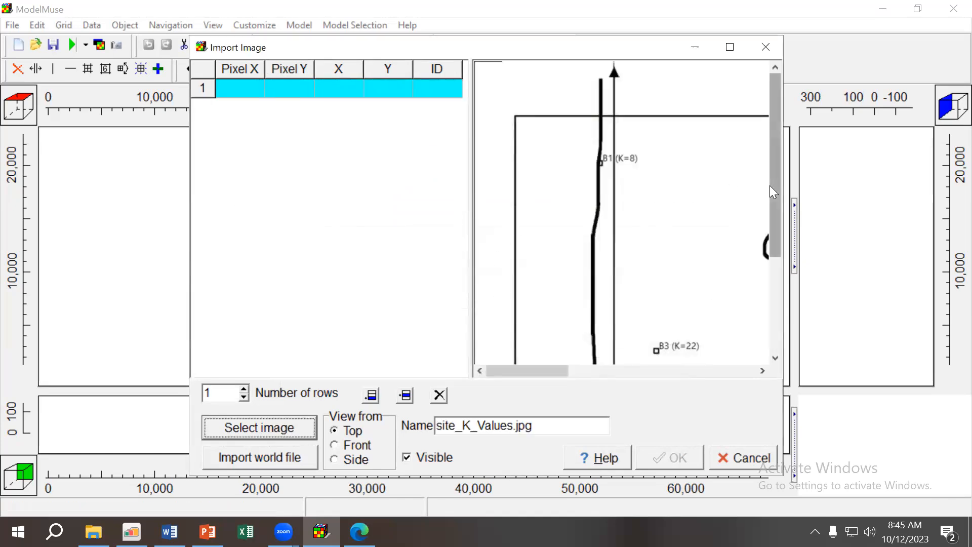
Examine the site_K_Values image in the import preview to locate the corners of the rectangular model domain.
left_click_drag(773, 191, 768, 299)
left_click_drag(547, 372, 755, 368)
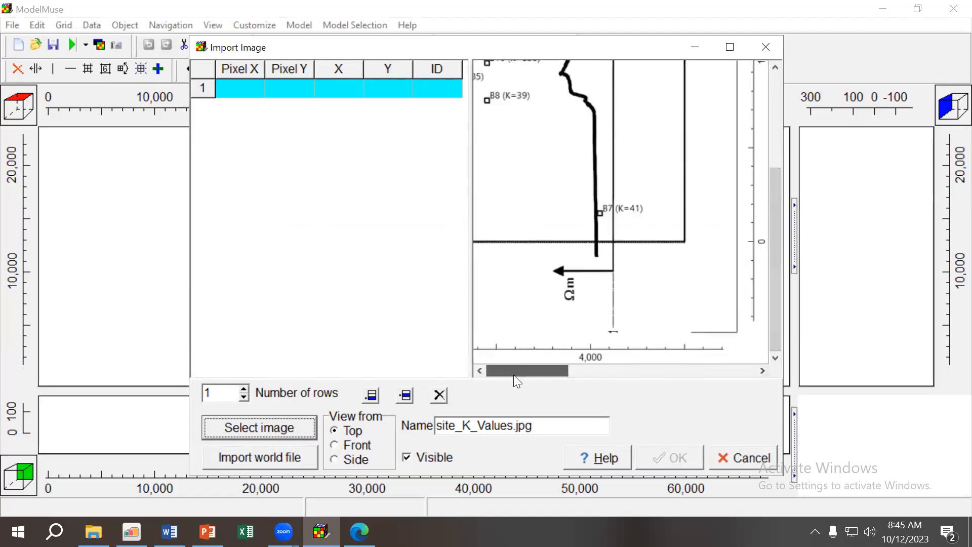
left_click_drag(768, 256, 764, 136)
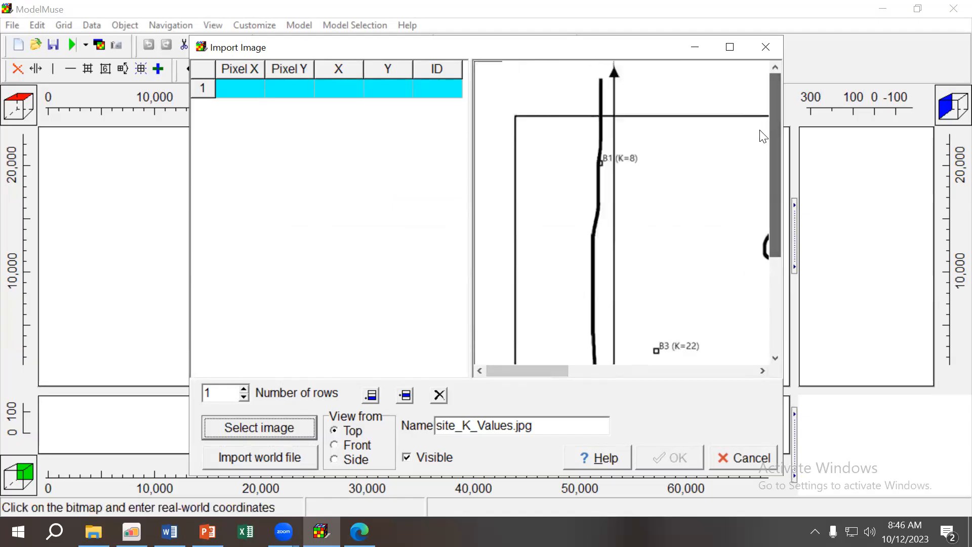
scroll(514, 126, "down", 5)
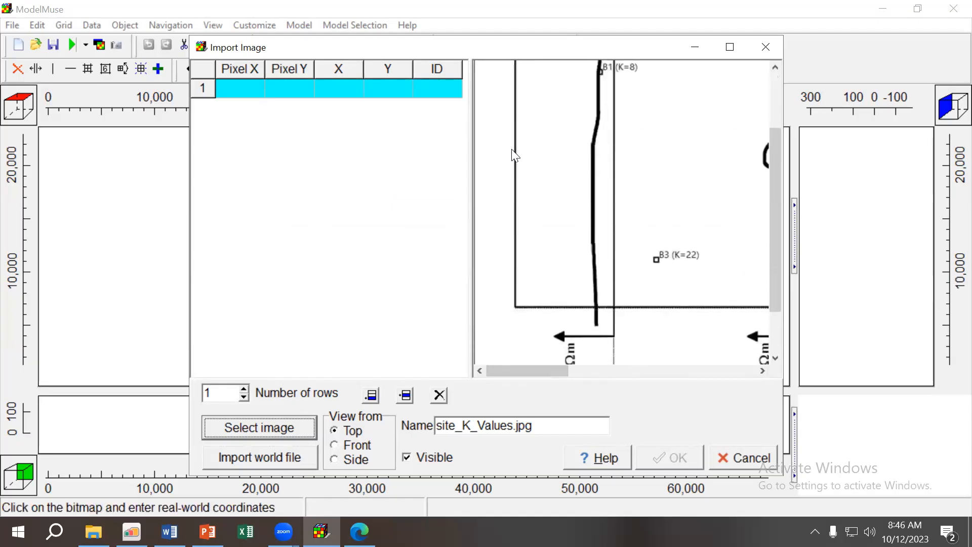
scroll(517, 116, "up", 3)
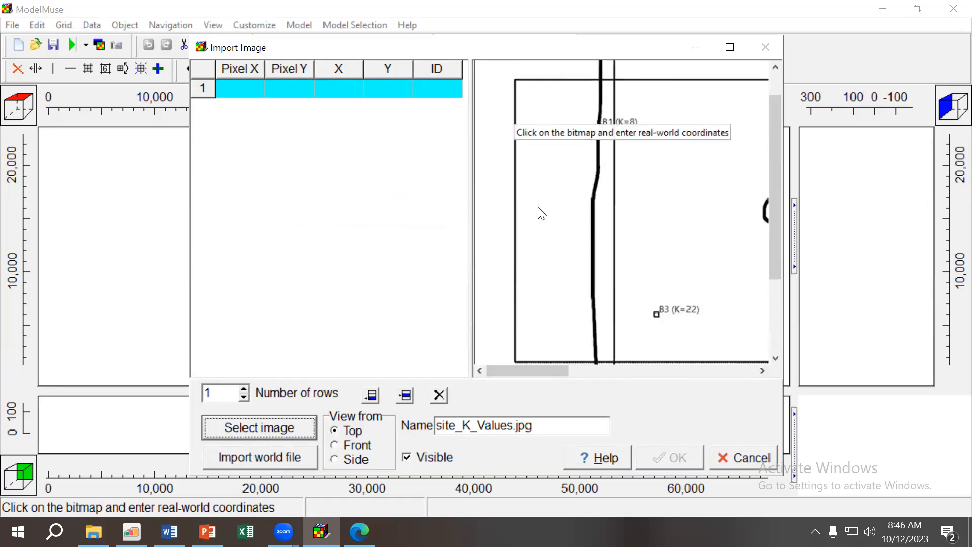
scroll(540, 212, "down", 3)
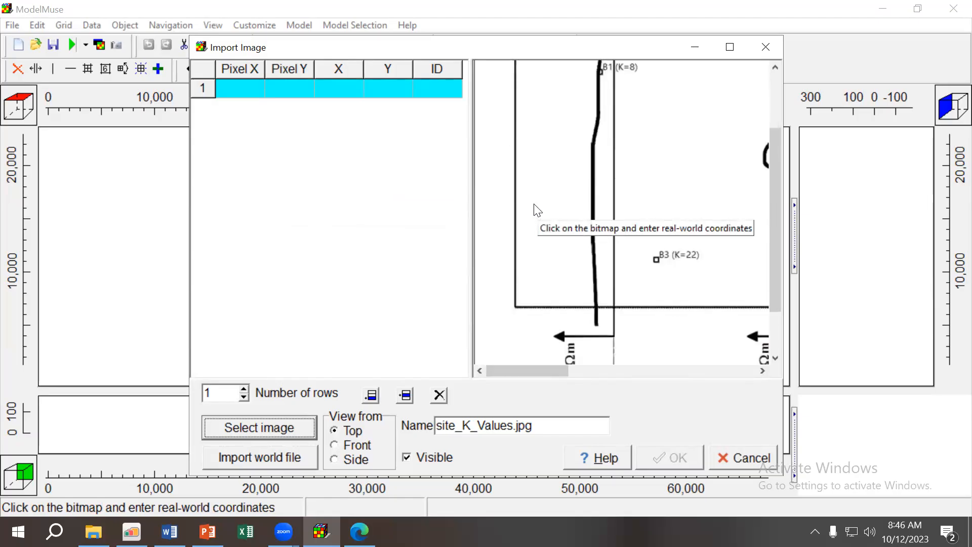
scroll(530, 188, "up", 5)
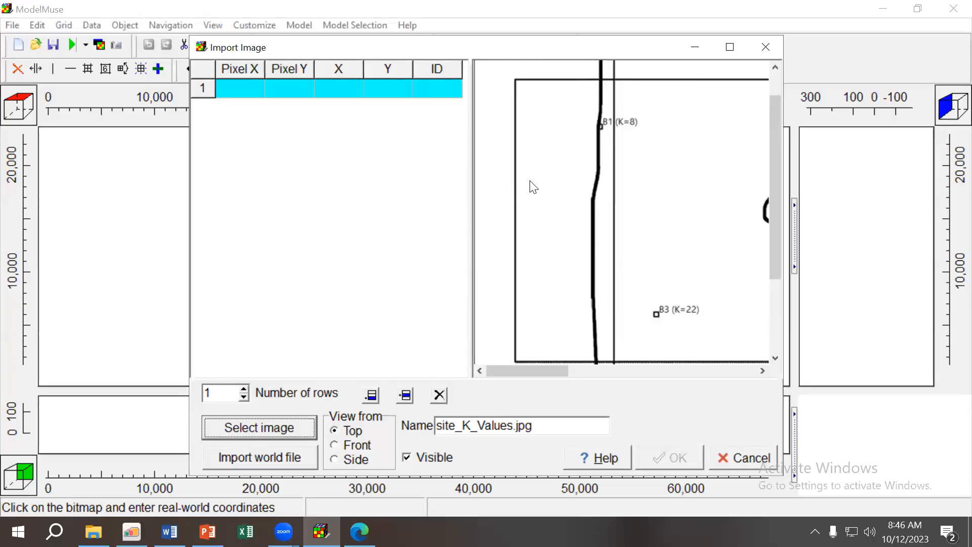
scroll(525, 152, "down", 5)
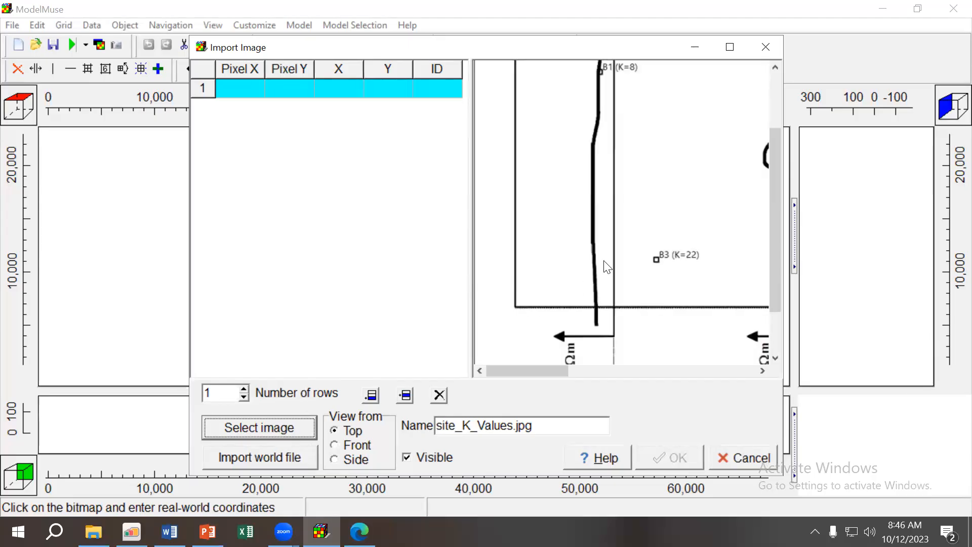
scroll(606, 256, "up", 5)
scroll(566, 283, "down", 5)
Assign real-world coordinates X 0, Y 0 to the lower-left corner of the domain rectangle in the image.
left_click(514, 307)
left_click(350, 256)
type("0")
left_click(475, 253)
type("0")
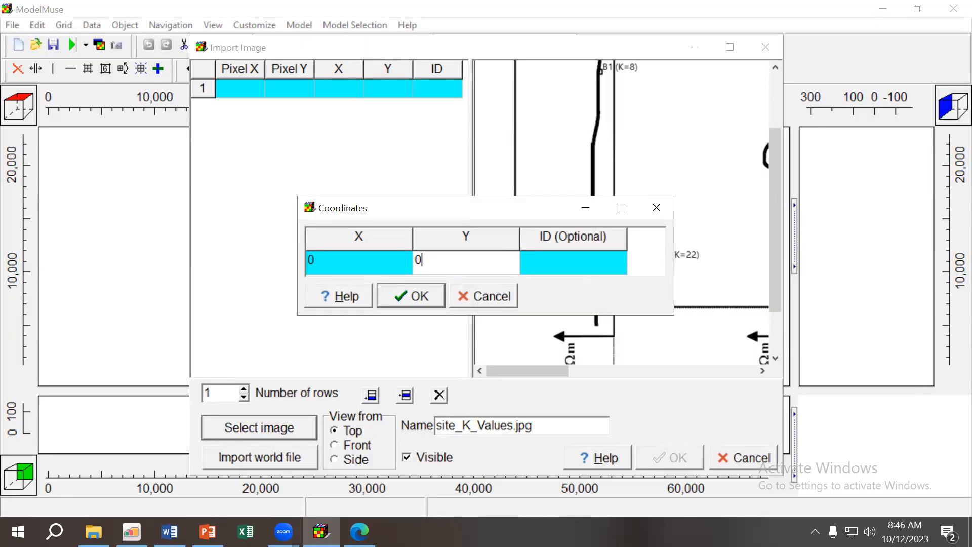
left_click(415, 297)
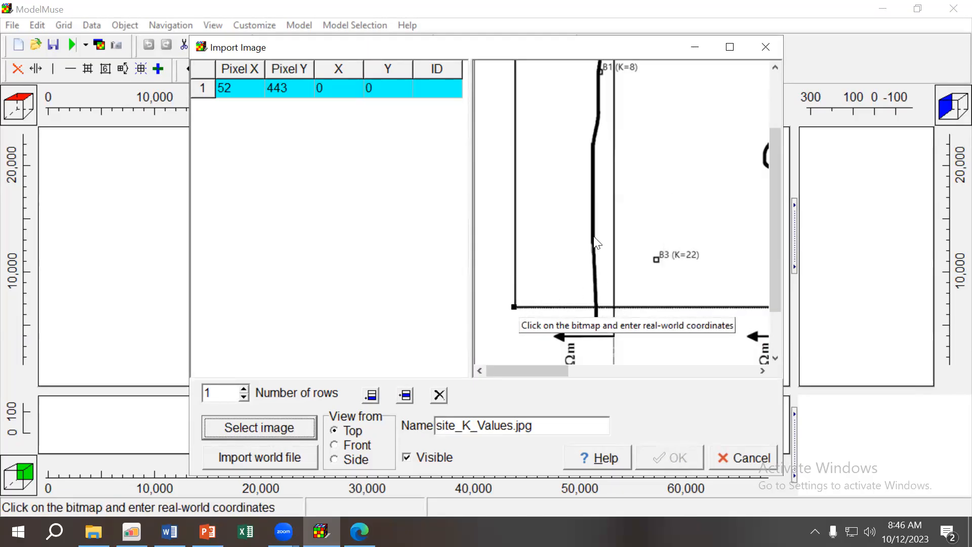
Consult the Fig. 3 plan view of the model domain in the Word project document and return to the image import.
scroll(597, 243, "up", 3)
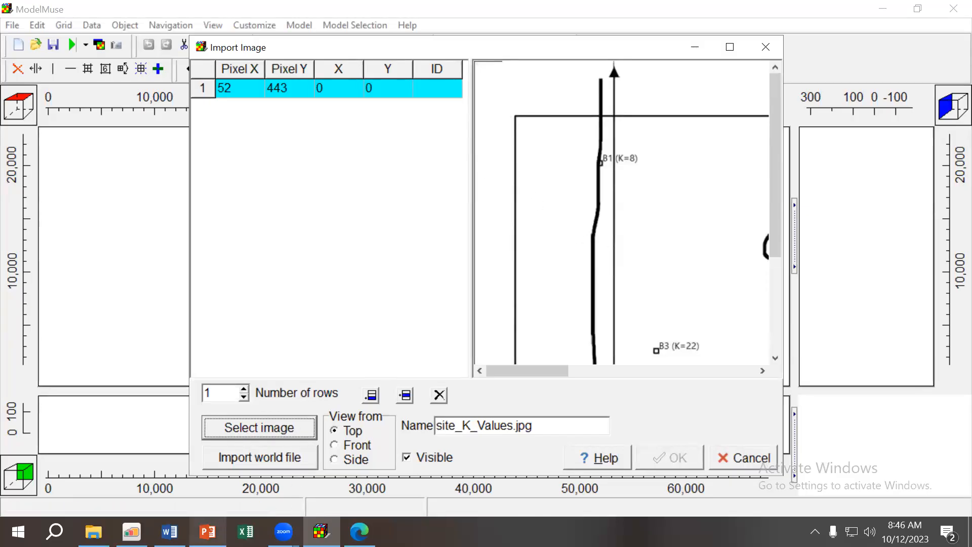
left_click(169, 532)
scroll(570, 293, "down", 20)
scroll(570, 294, "down", 20)
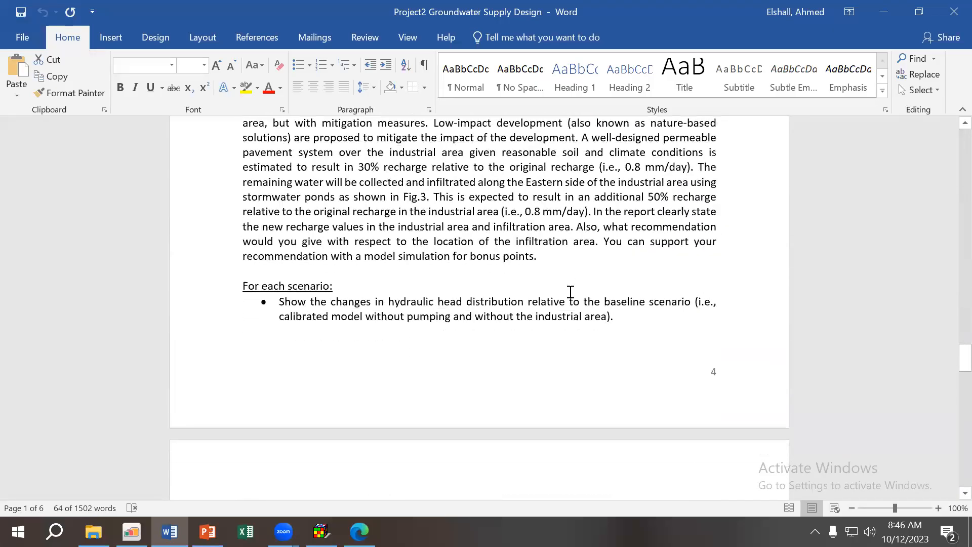
scroll(570, 292, "down", 15)
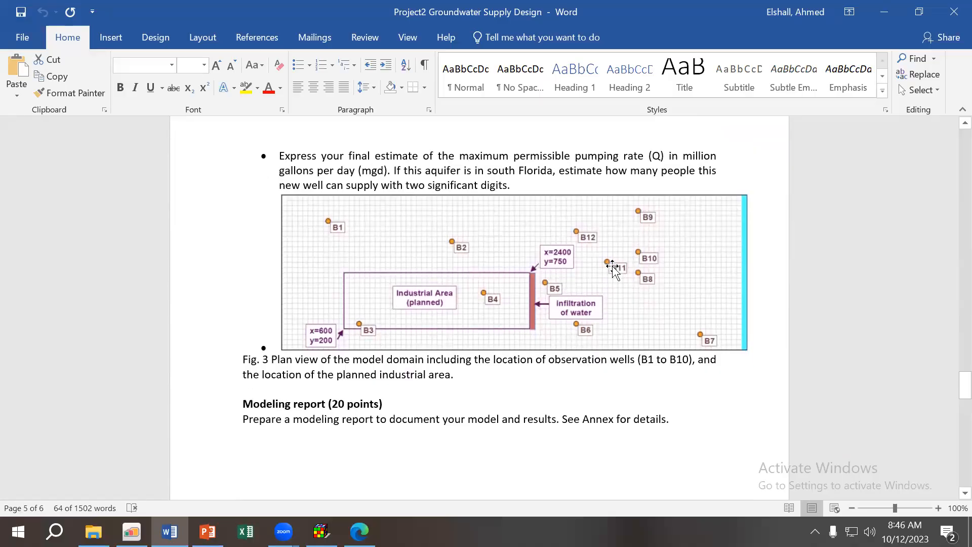
scroll(612, 269, "up", 20)
scroll(613, 266, "up", 20)
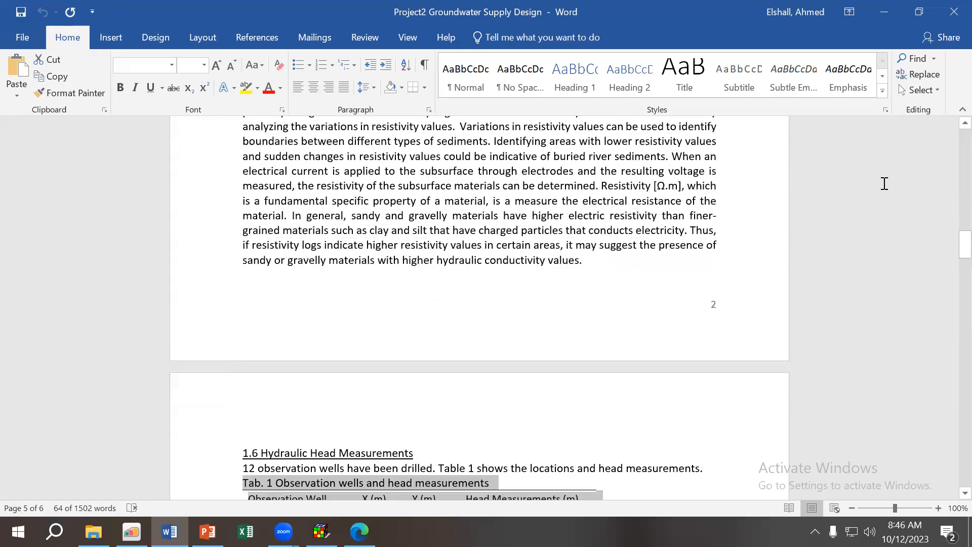
left_click_drag(960, 248, 940, 392)
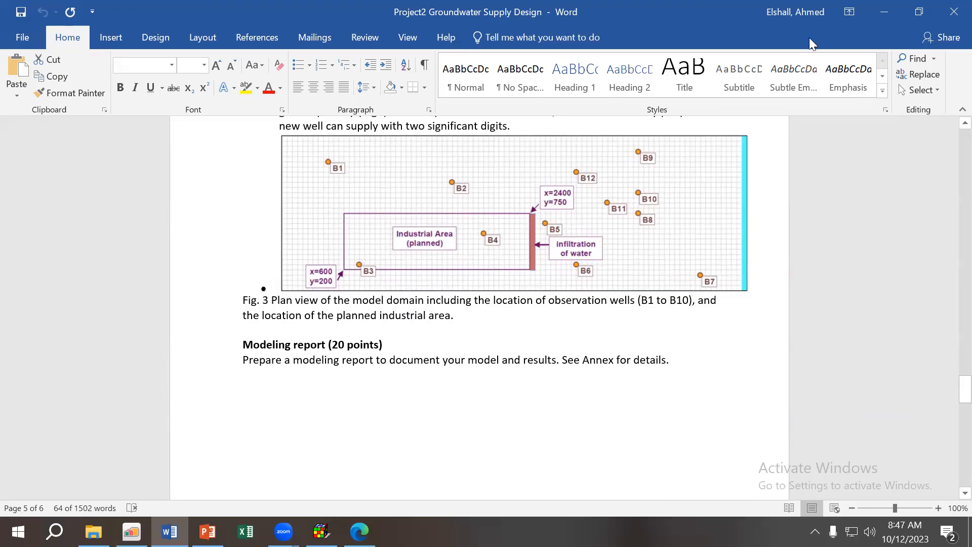
left_click(884, 11)
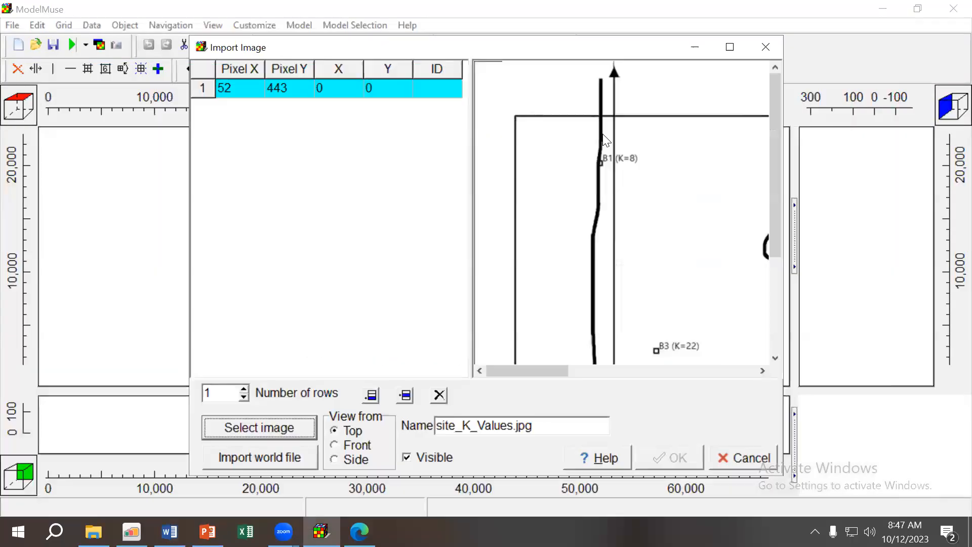
Assign real-world coordinates X 0, Y 1500 to the upper-left corner of the domain rectangle in the image.
left_click(517, 119)
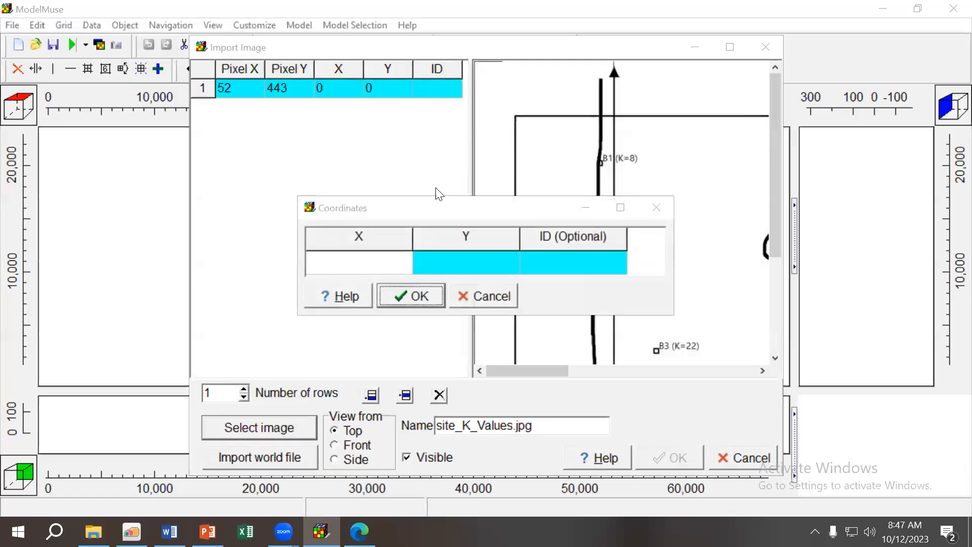
left_click(393, 259)
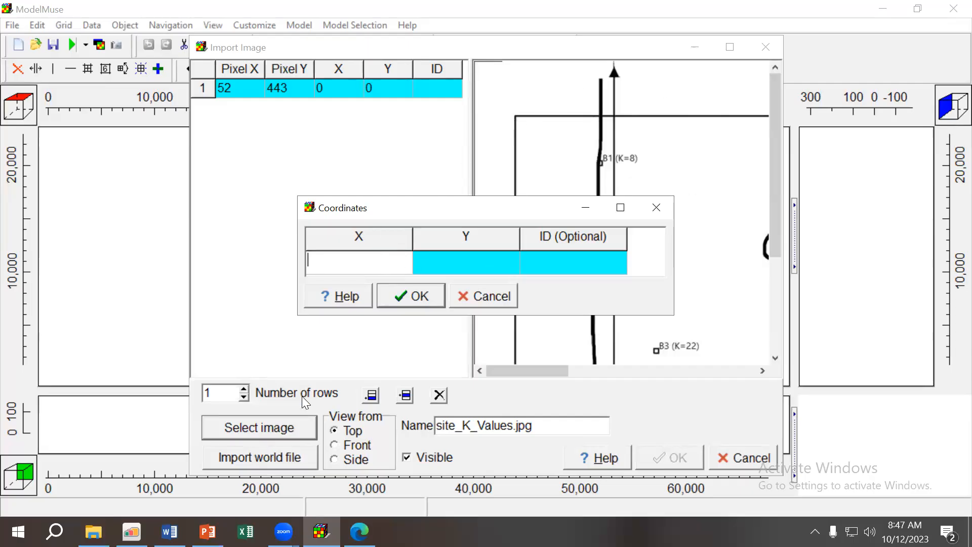
type("0")
left_click(443, 268)
type("1500")
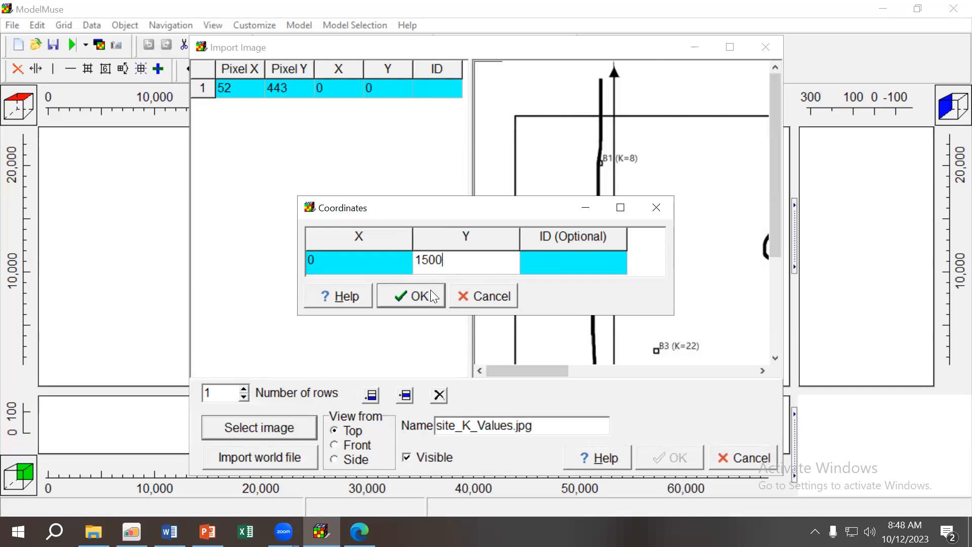
left_click(431, 294)
Assign X 4500, Y 1500 to the upper-right corner of the domain rectangle in the image, and cancel the image import.
left_click_drag(531, 372, 771, 382)
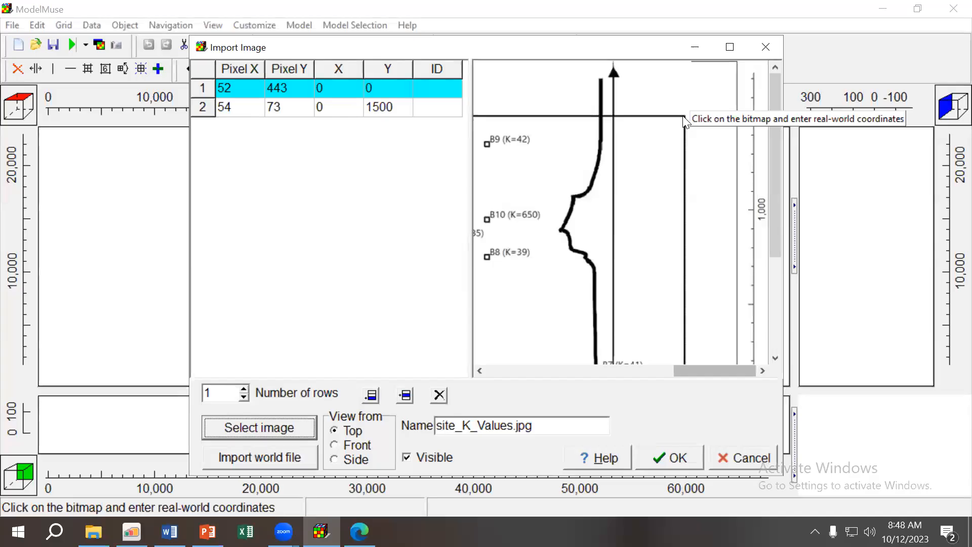
left_click(684, 117)
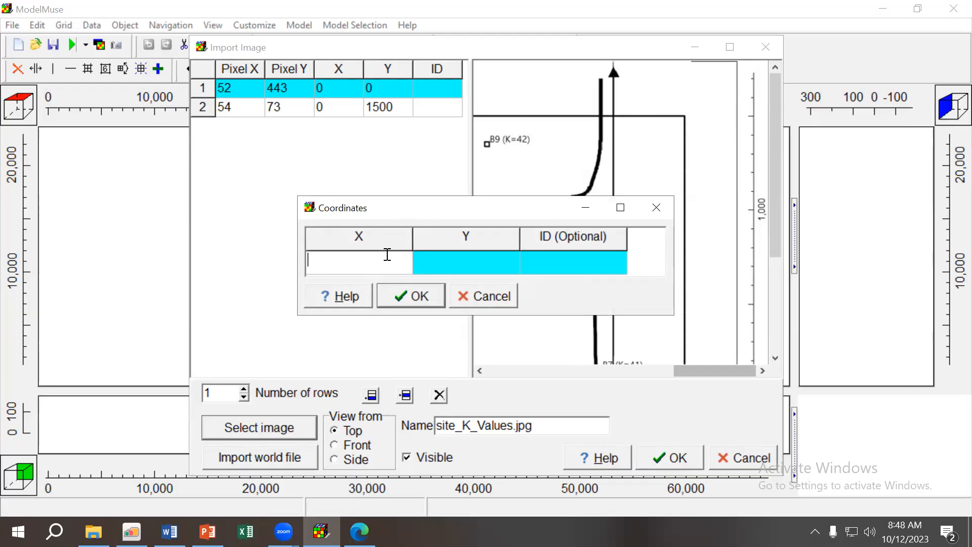
type("1")
key("BackSpace")
type("4500")
left_click(441, 264)
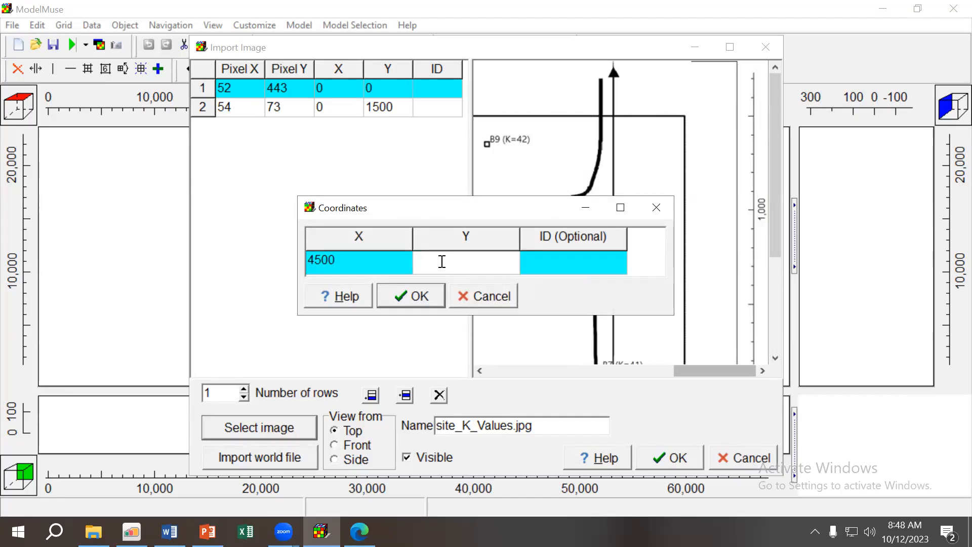
type("1500")
left_click(424, 295)
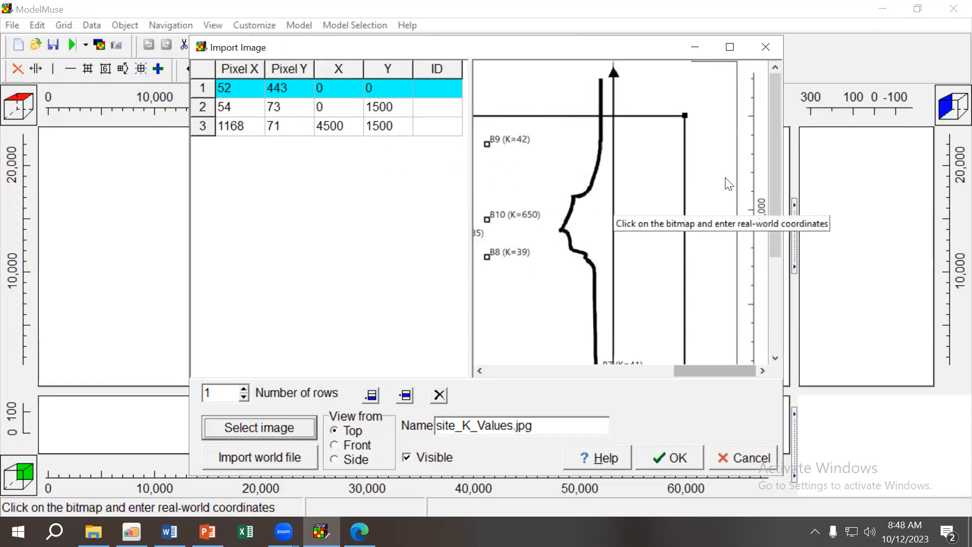
left_click(745, 458)
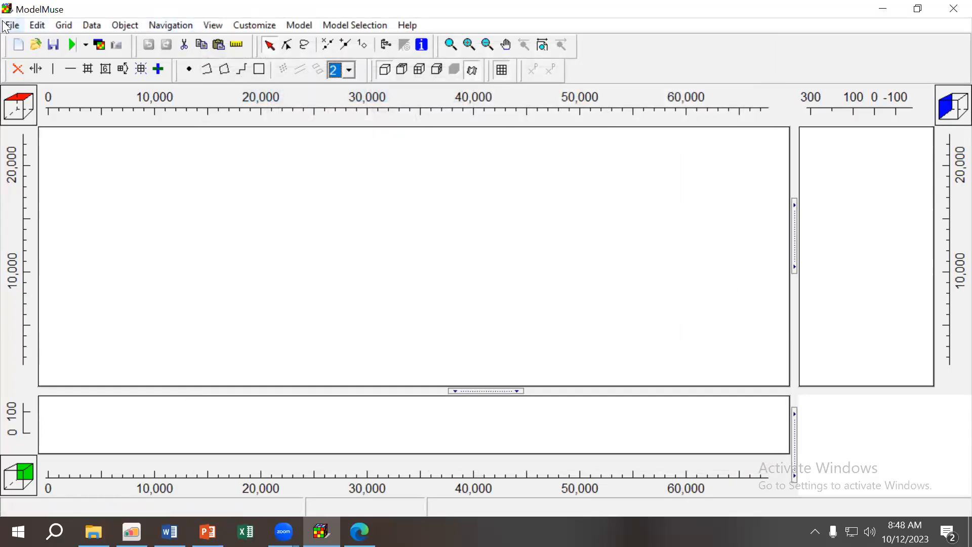
Start a new image import and load the site_K_Values image for the top view.
left_click(5, 26)
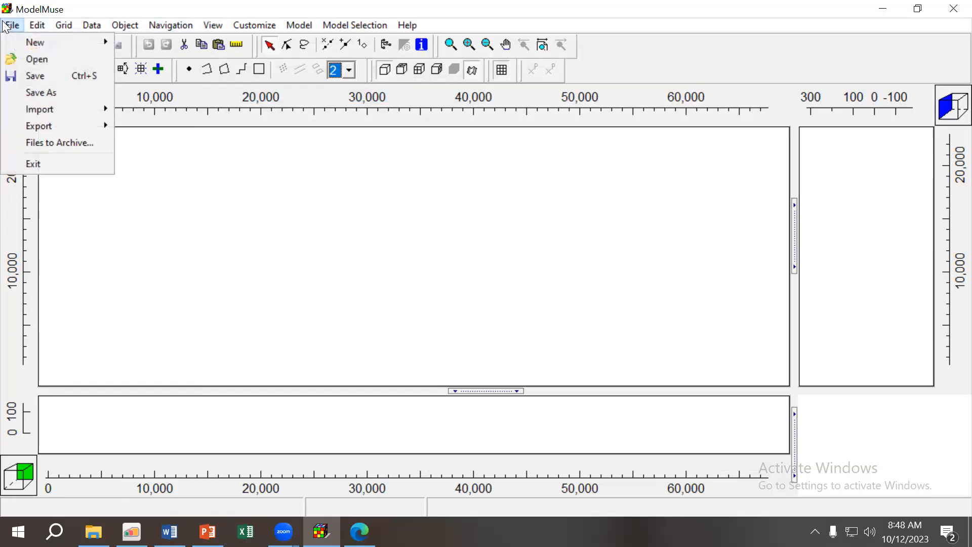
mouse_move(67, 112)
mouse_move(62, 115)
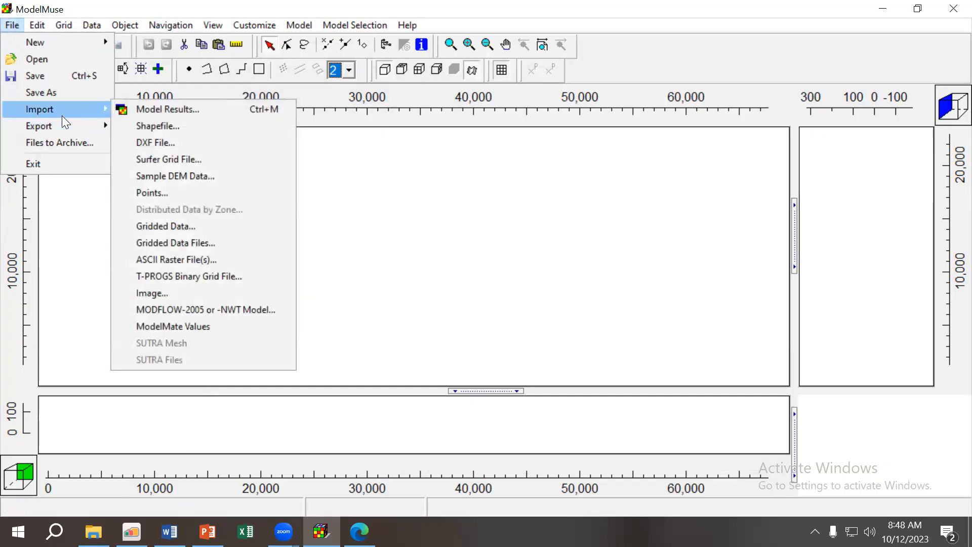
left_click(152, 293)
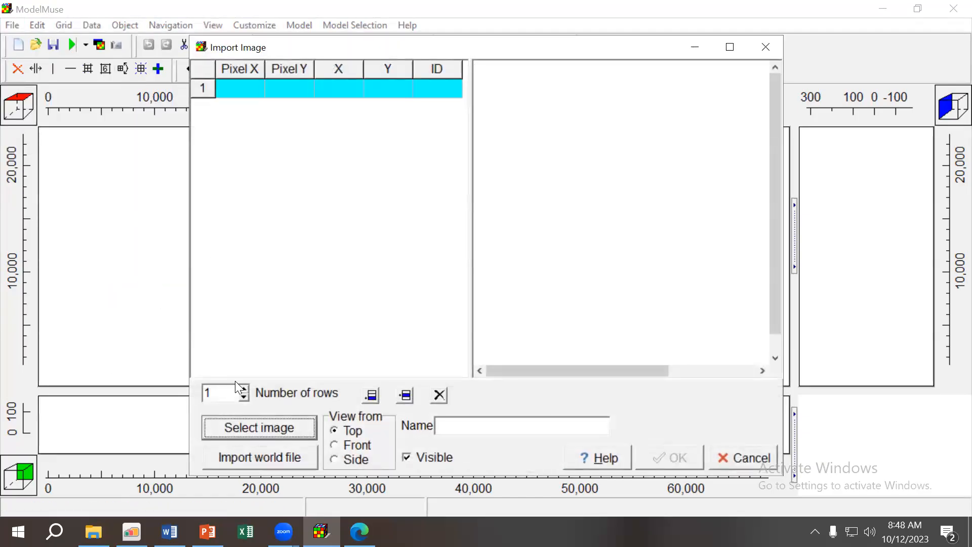
left_click(256, 430)
left_click(367, 167)
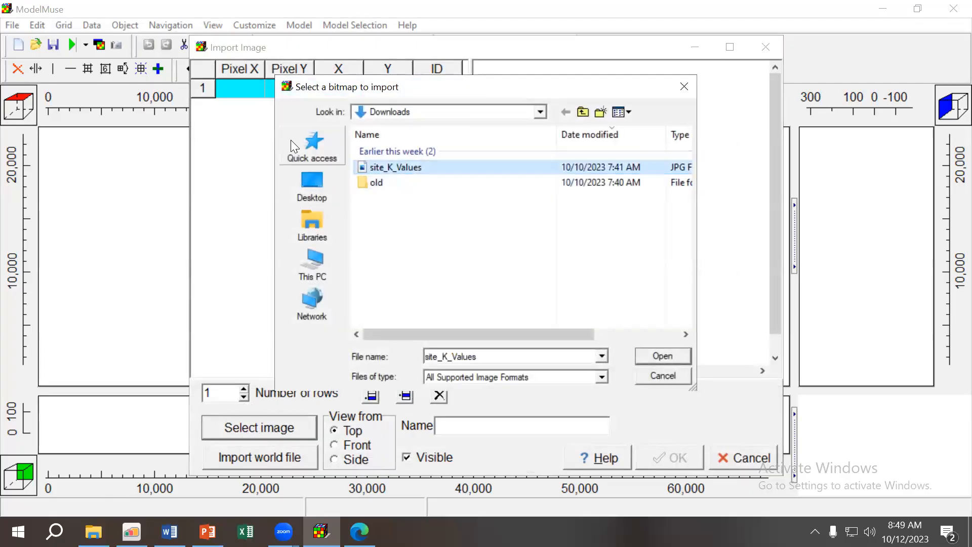
left_click(674, 360)
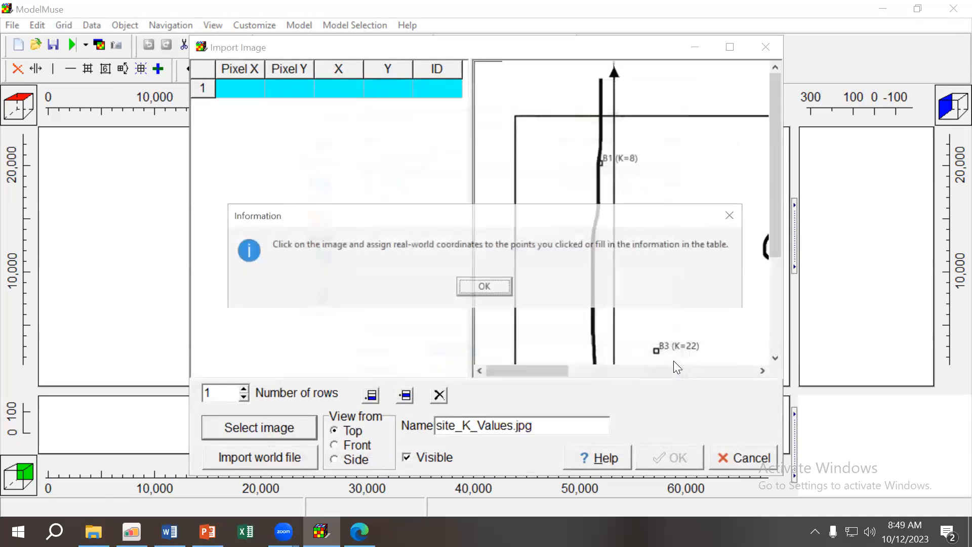
left_click(495, 287)
Assign real-world coordinates X 0, Y 0 to the lower-left corner of the domain rectangle in the reloaded image.
scroll(640, 252, "down", 3)
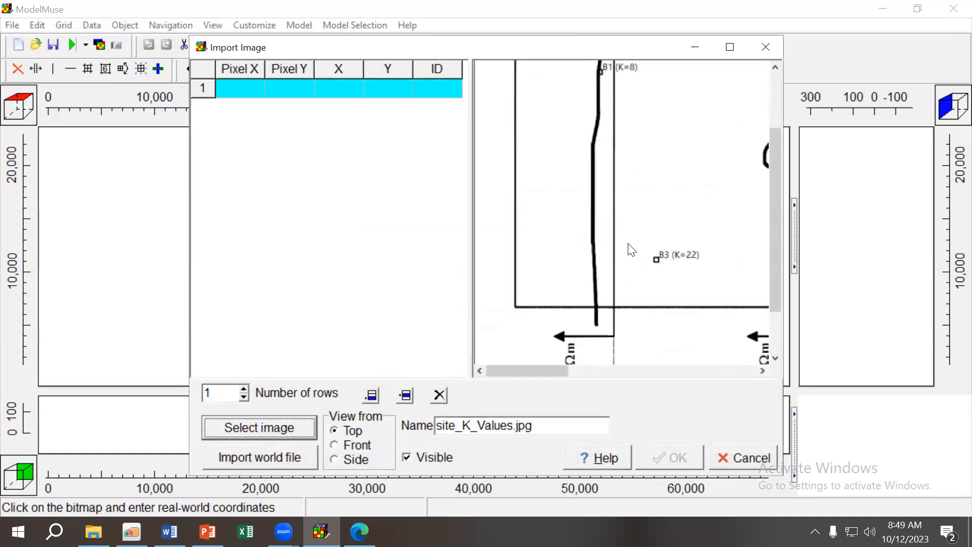
left_click(516, 306)
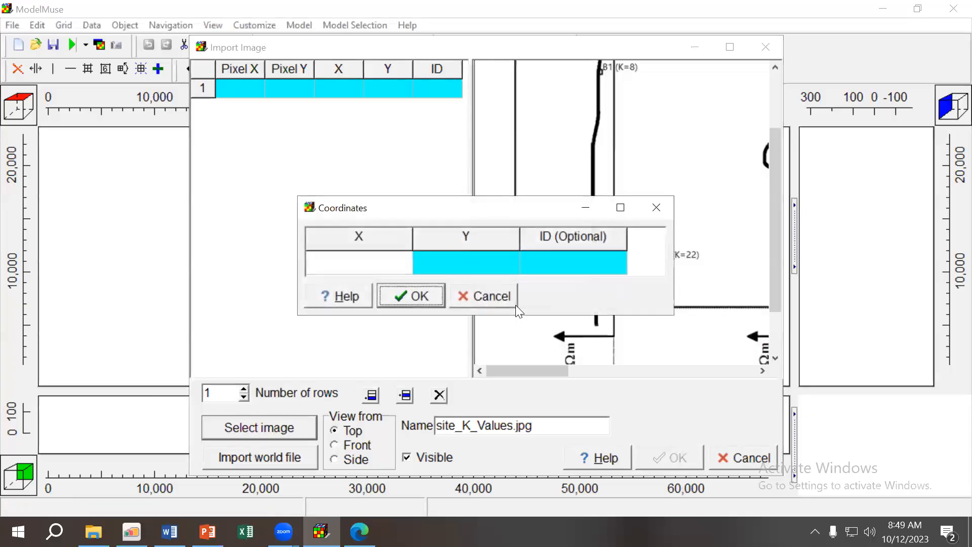
left_click(355, 272)
type("0")
left_click(464, 265)
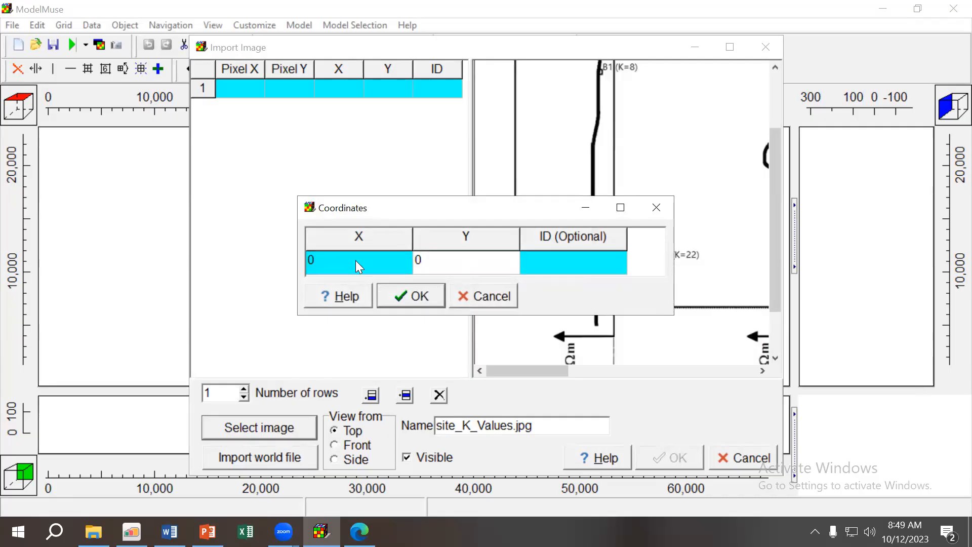
left_click(410, 296)
Assign real-world coordinates X 0, Y 1500 to the upper-left corner of the domain rectangle in the reloaded image.
scroll(482, 268, "up", 5)
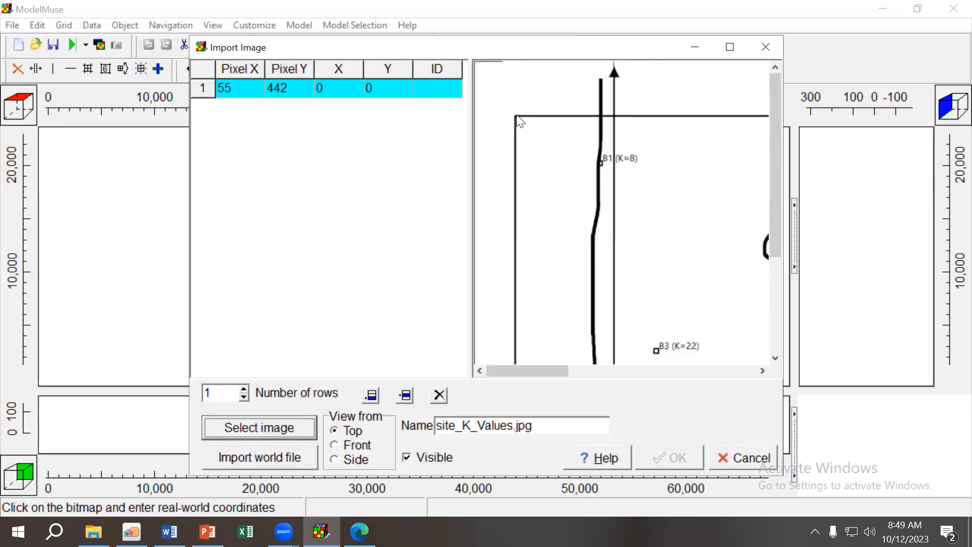
left_click(515, 115)
left_click(364, 257)
type("0")
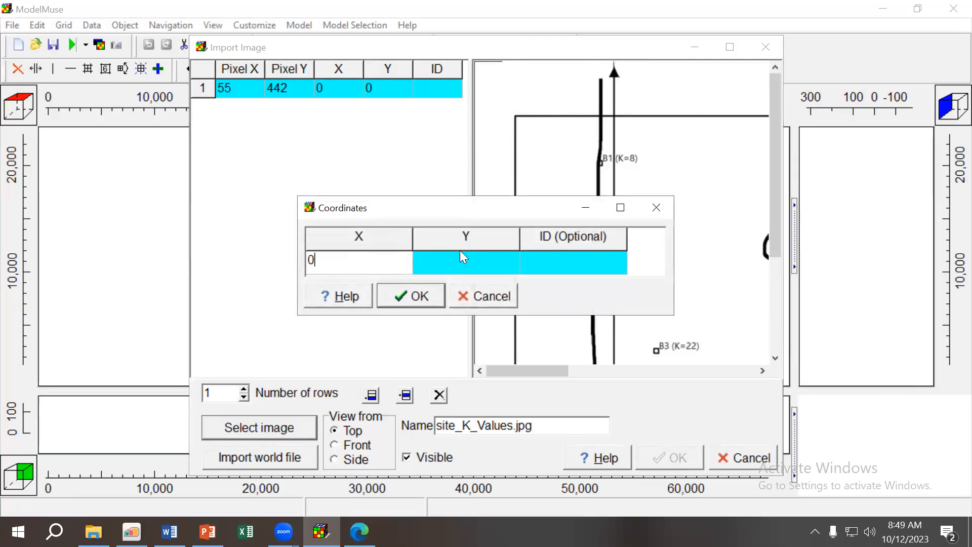
left_click(461, 253)
type("1500")
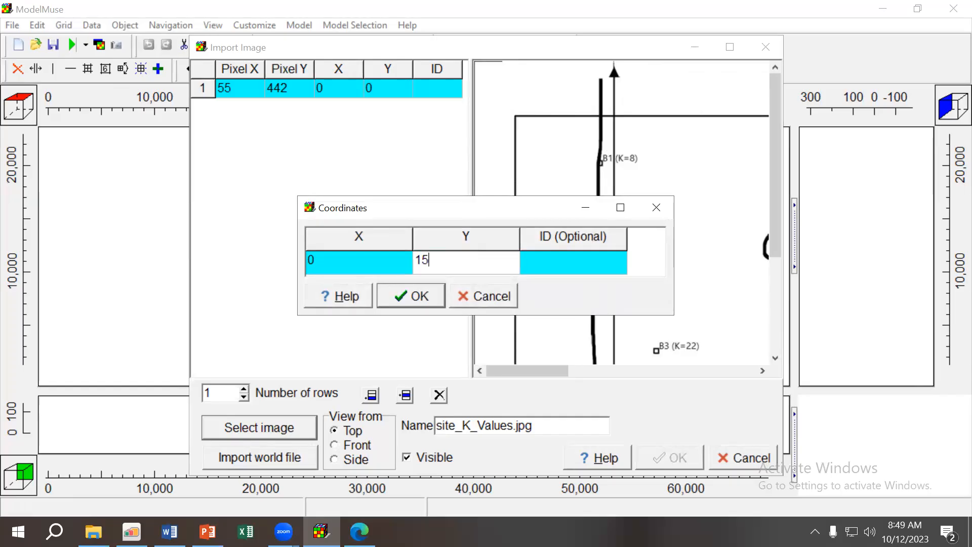
left_click(425, 296)
Assign real-world coordinates X 4500, Y 1500 to the upper-right corner of the domain rectangle.
left_click_drag(533, 374, 758, 374)
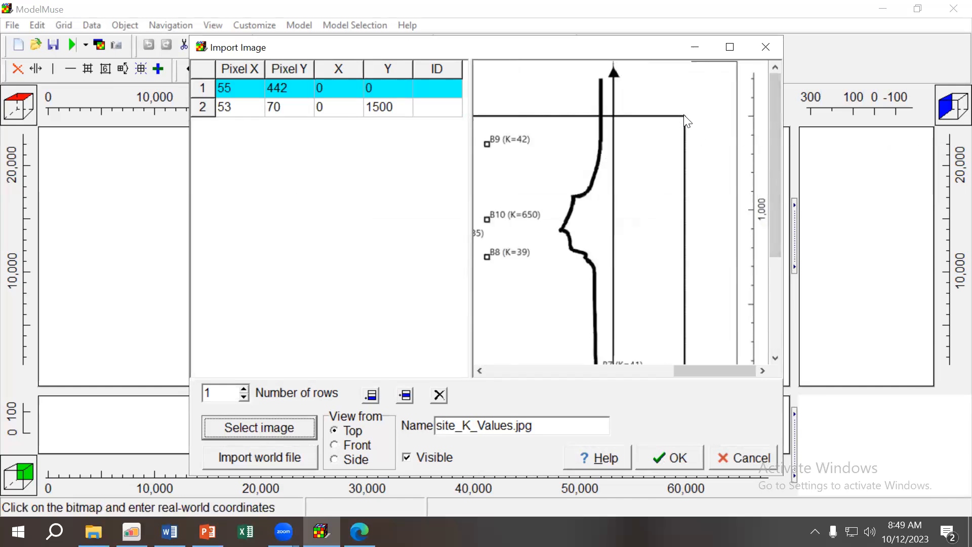
left_click(685, 120)
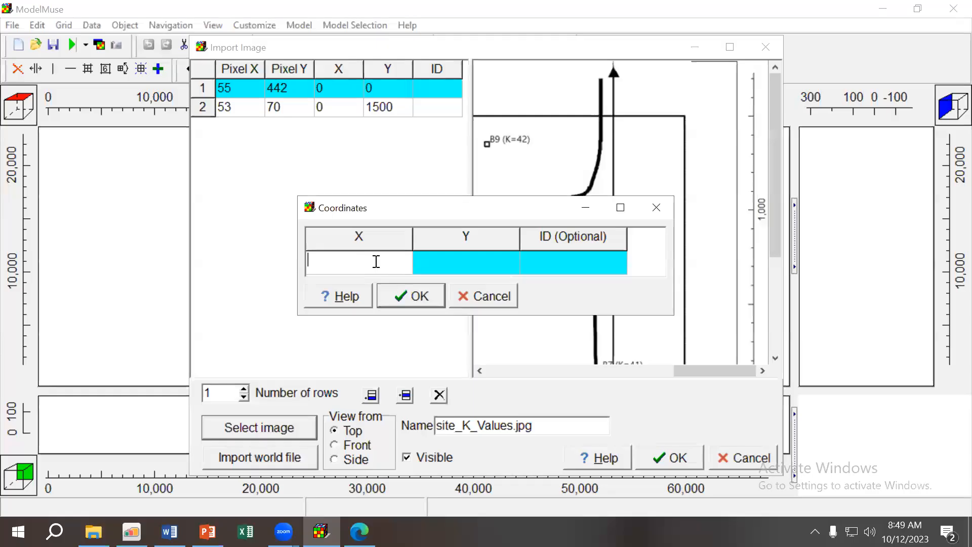
type("4500")
left_click(472, 263)
type("1500")
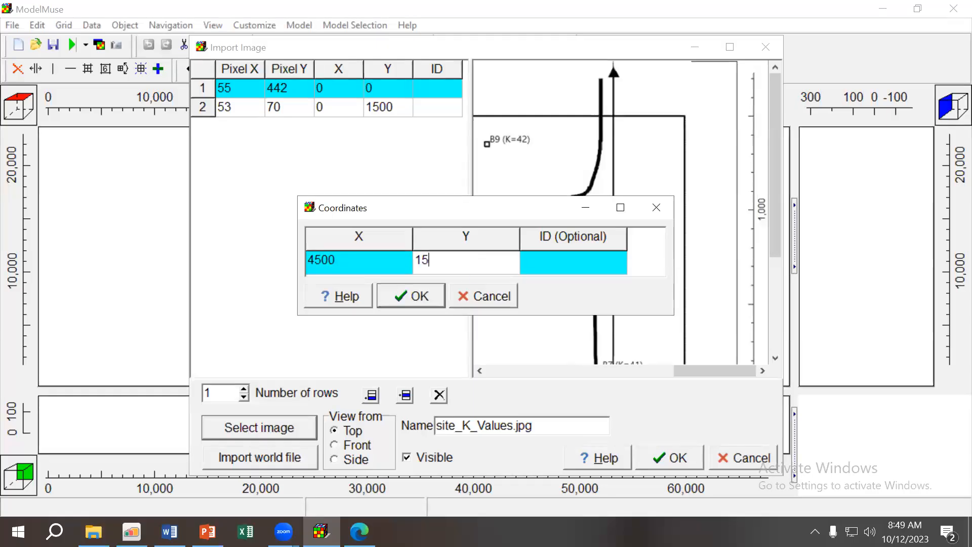
left_click(423, 295)
Assign real-world coordinates X 4500, Y 0 to the lower-right corner of the domain rectangle.
left_click_drag(779, 238, 778, 332)
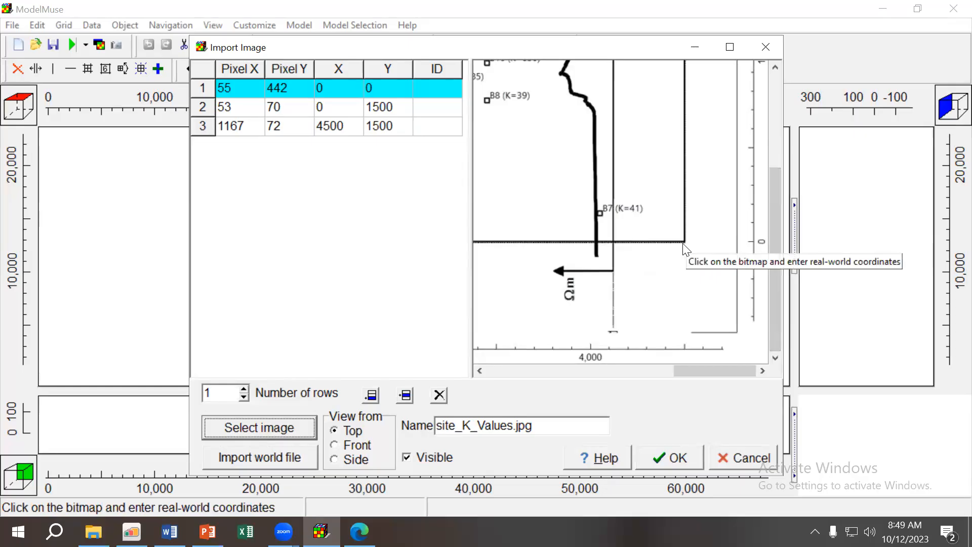
left_click(684, 242)
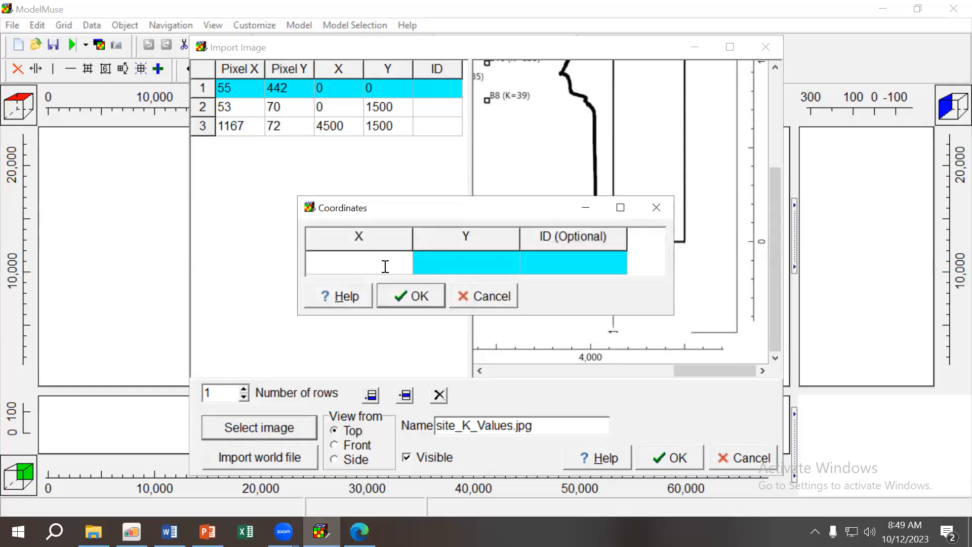
type("4500")
left_click(485, 264)
type("15")
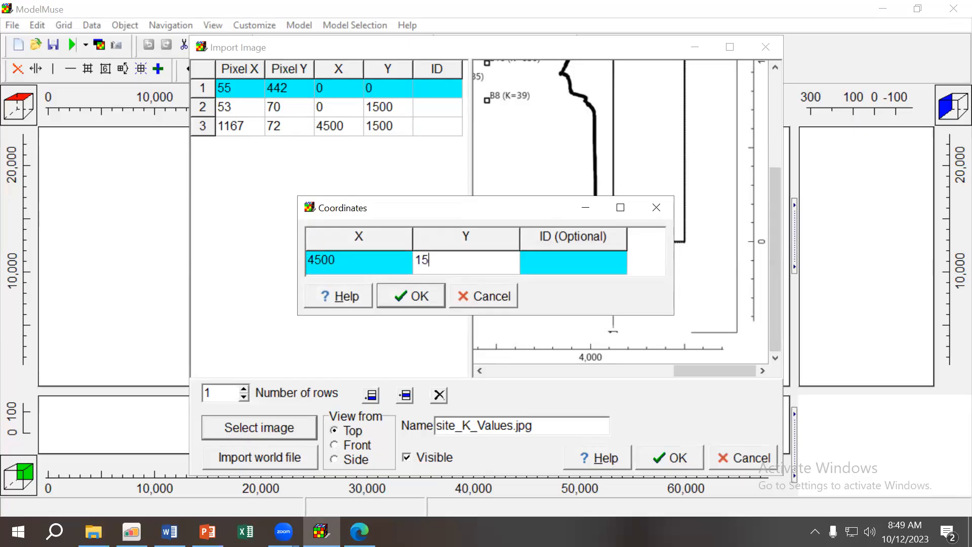
key("BackSpace")
key("BackSpace")
type("0")
left_click(410, 299)
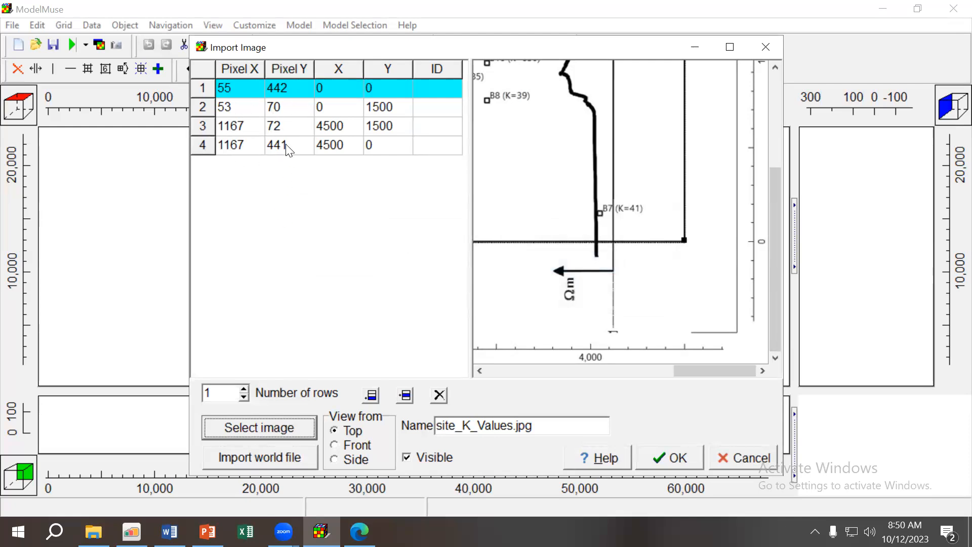
Correct the upper-left reference point's pixel coordinates to Pixel X 55 and Pixel Y 72.
left_click(237, 105)
left_click(237, 106)
left_click(237, 106)
key("BackSpace")
type("5")
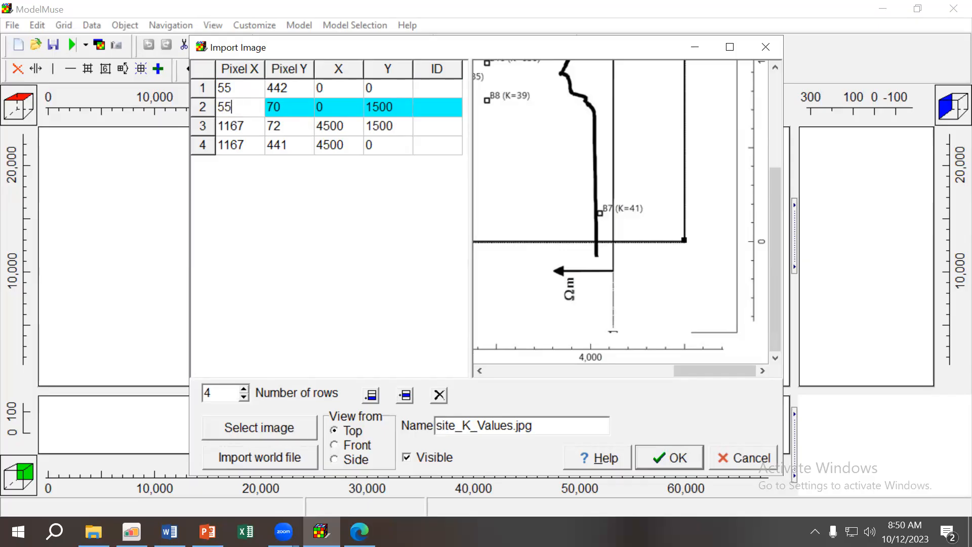
left_click(280, 109)
left_click(283, 110)
key("BackSpace")
type("2")
Correct the lower-right reference point's Pixel Y to 442 and accept the image import.
left_click(274, 127)
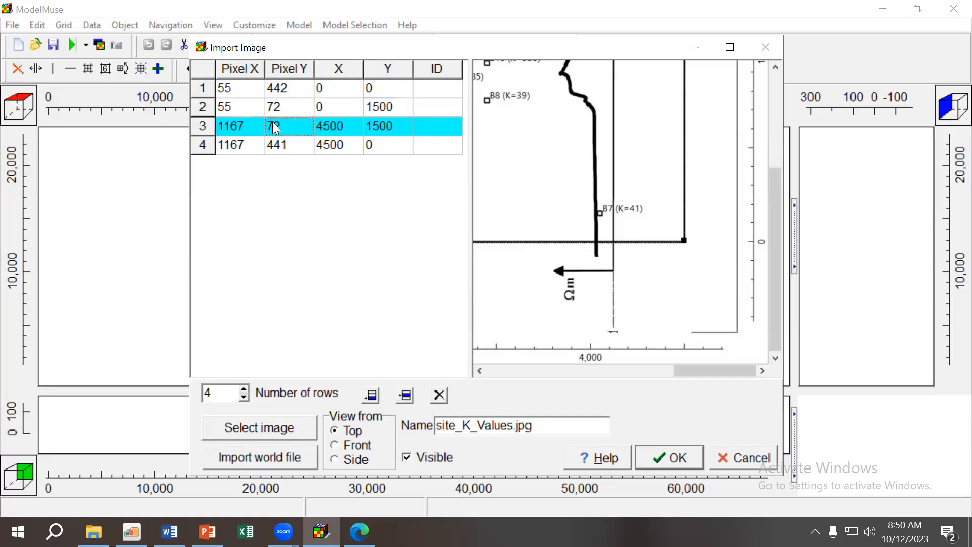
left_click(287, 146)
left_click(287, 146)
left_click(288, 146)
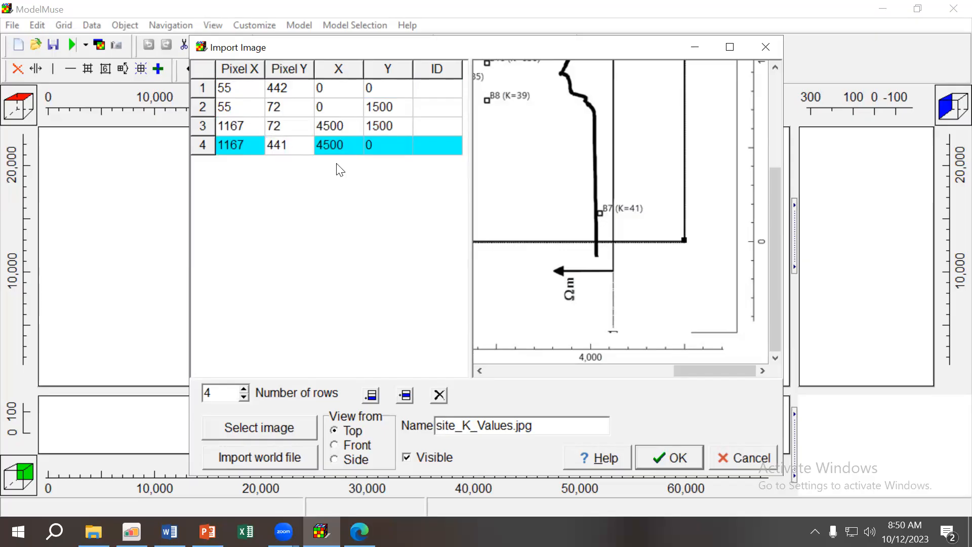
key("BackSpace")
type("2")
key("Return")
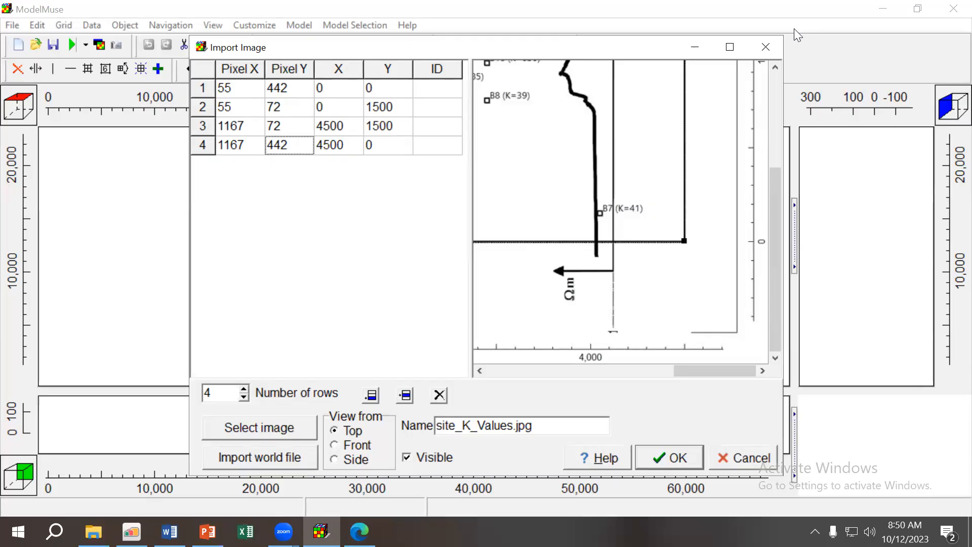
left_click(670, 461)
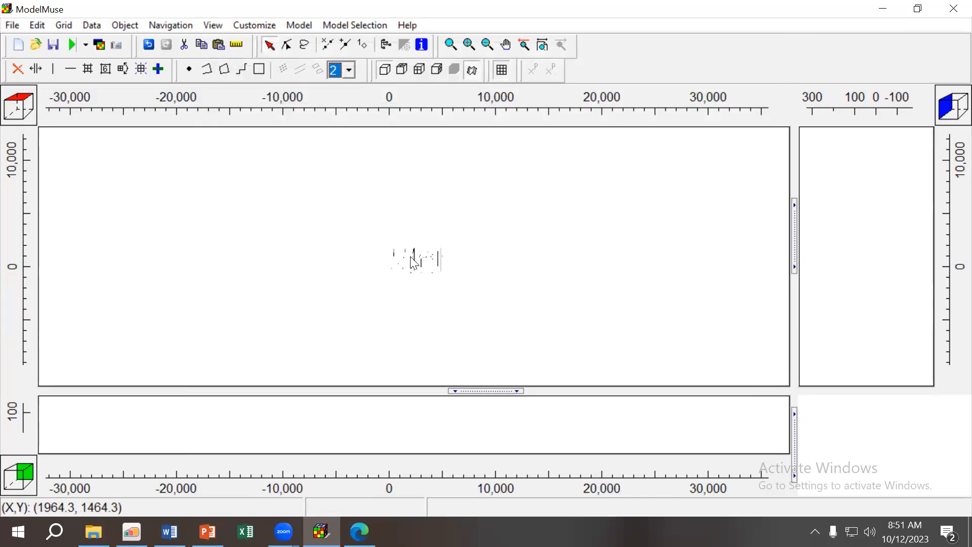
Examine the imported image's domain rectangle and borehole K labels against the rulers in the top view.
scroll(413, 260, "up", 3)
scroll(415, 267, "down", 2)
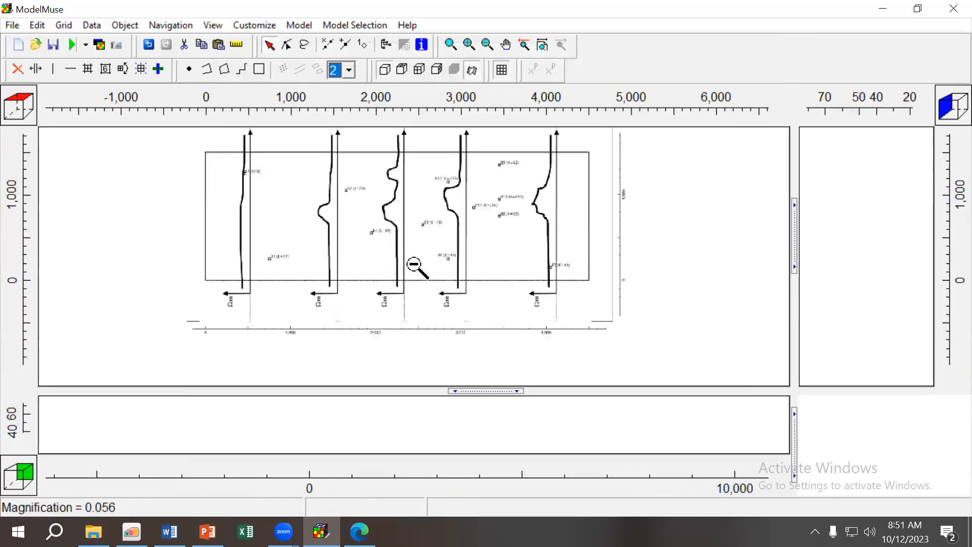
scroll(416, 267, "up", 3)
scroll(415, 267, "down", 3)
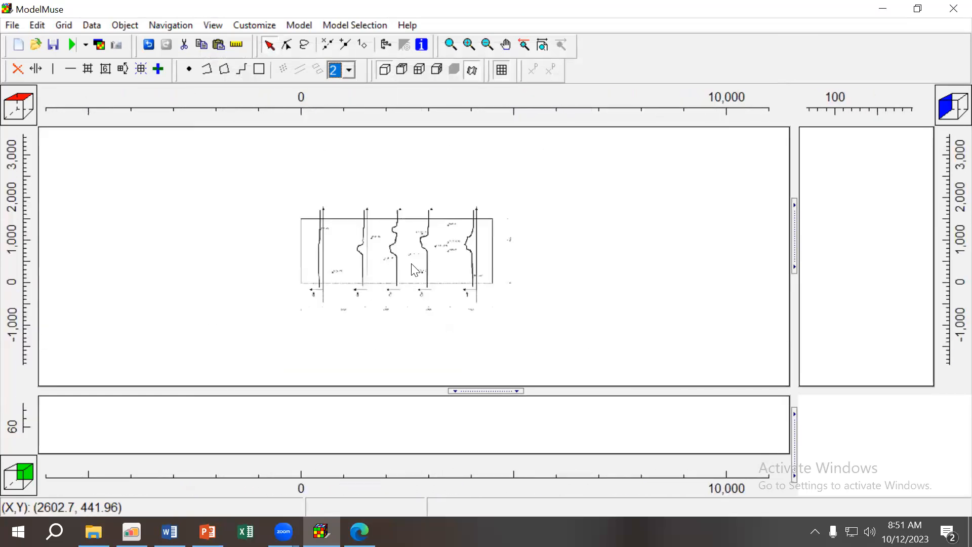
left_click(446, 47)
left_click_drag(329, 223, 489, 301)
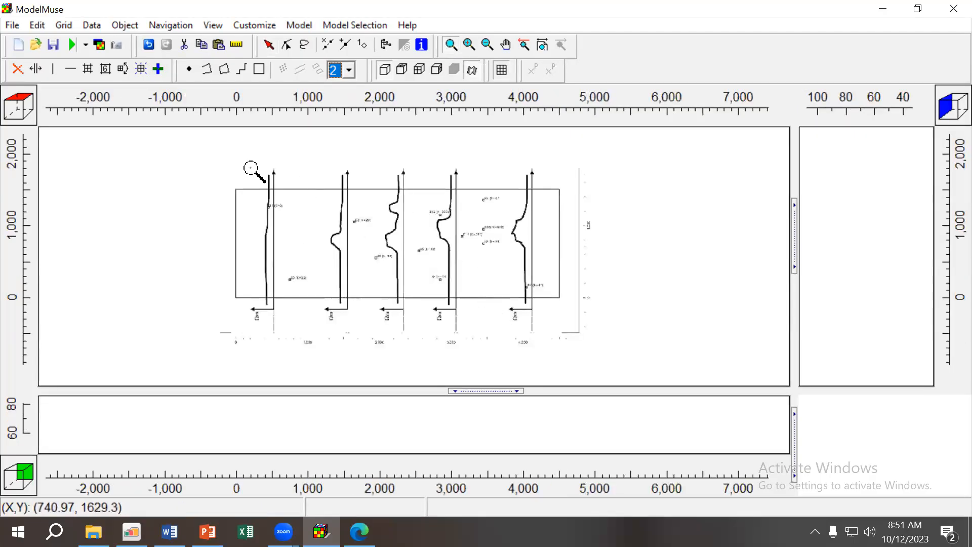
left_click_drag(208, 155, 645, 360)
left_click(559, 289)
scroll(553, 286, "down", 4)
scroll(554, 286, "up", 2)
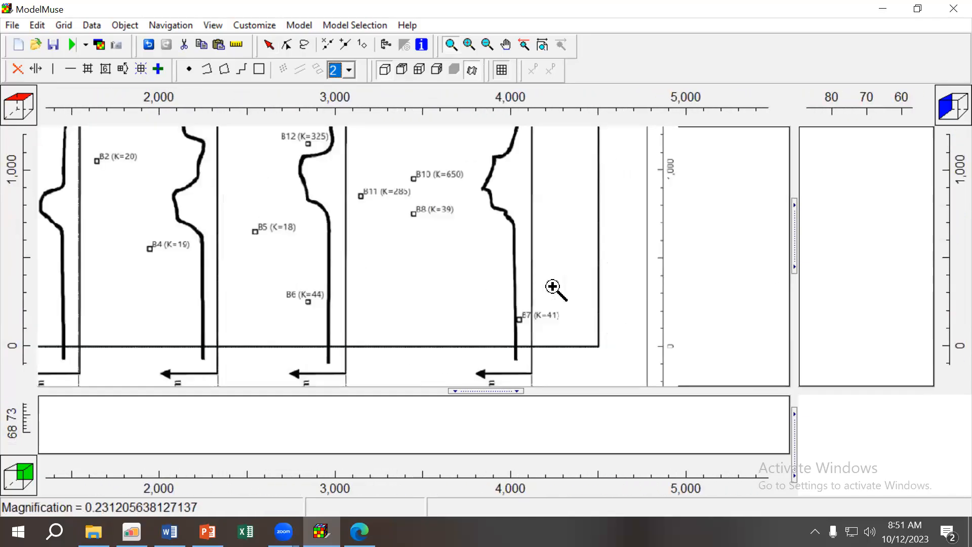
scroll(408, 272, "down", 1)
scroll(406, 272, "up", 1)
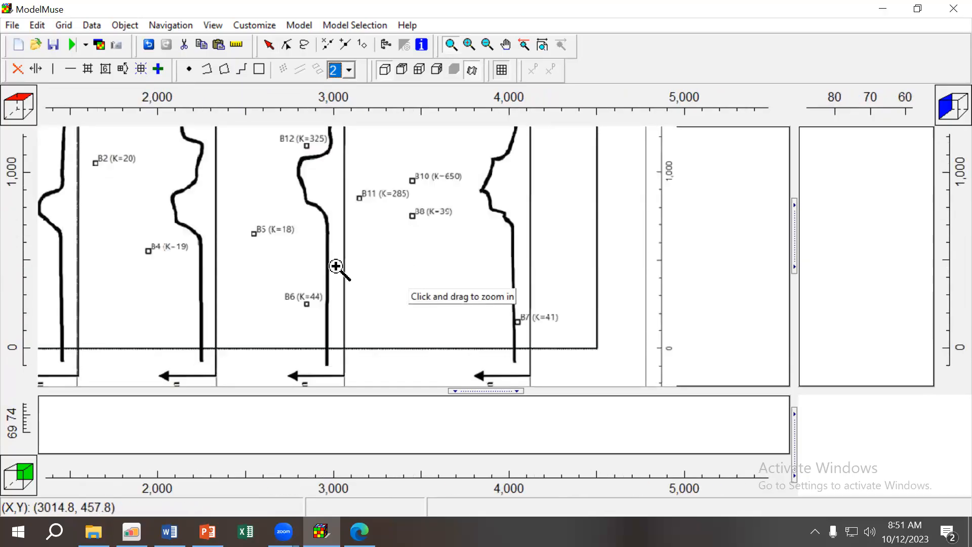
Enlarge the top view by shrinking the front and side views, and frame the whole domain rectangle in it.
mouse_move(501, 390)
left_mouse_down()
mouse_move(494, 443)
mouse_move(495, 426)
left_mouse_up()
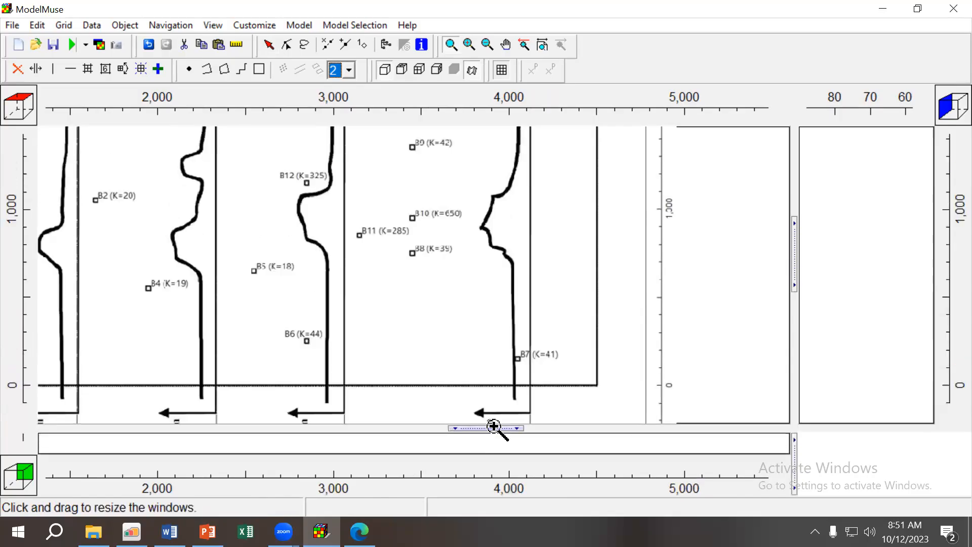
left_click_drag(791, 238, 886, 251)
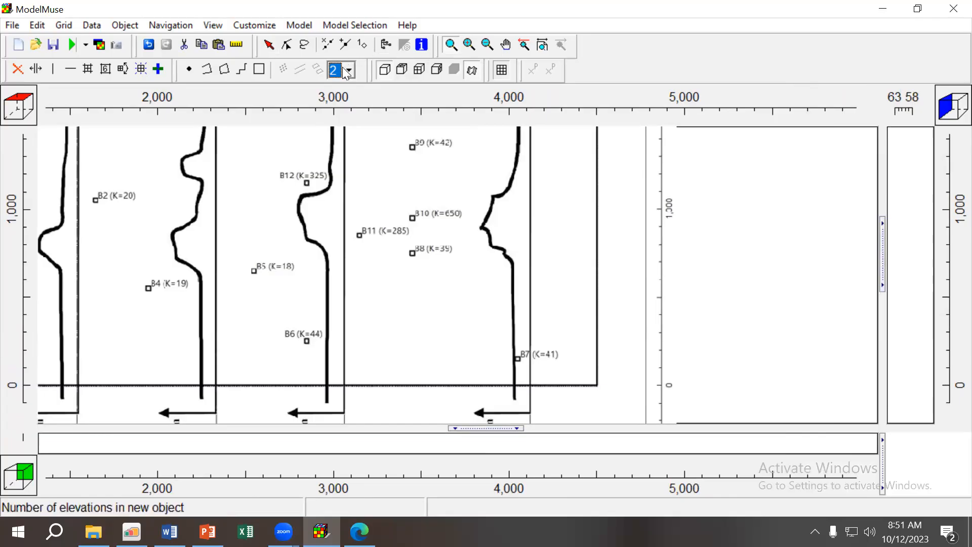
left_click(270, 42)
left_click_drag(263, 180, 299, 177)
left_click(505, 44)
left_click_drag(465, 130, 530, 251)
scroll(526, 248, "down", 1)
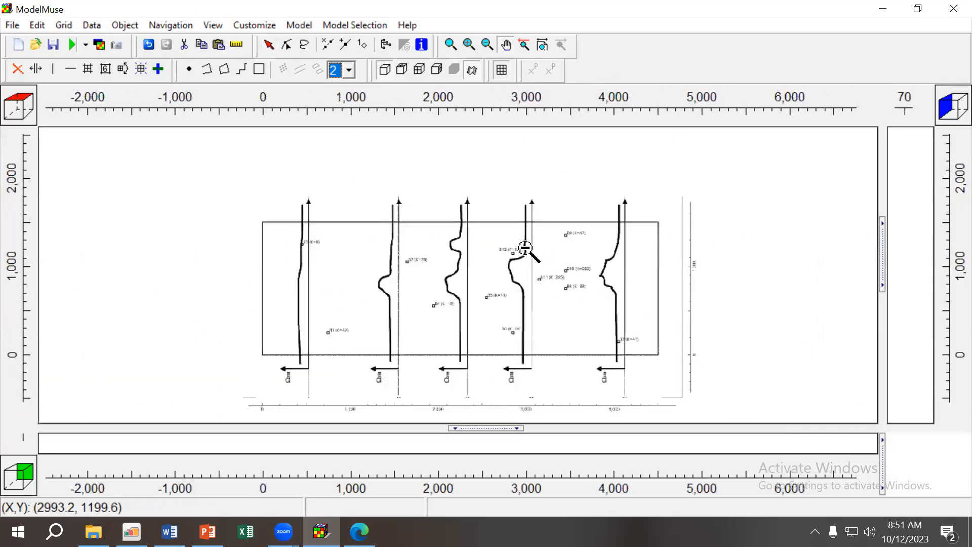
scroll(526, 250, "up", 1)
scroll(525, 249, "down", 1)
scroll(473, 217, "up", 1)
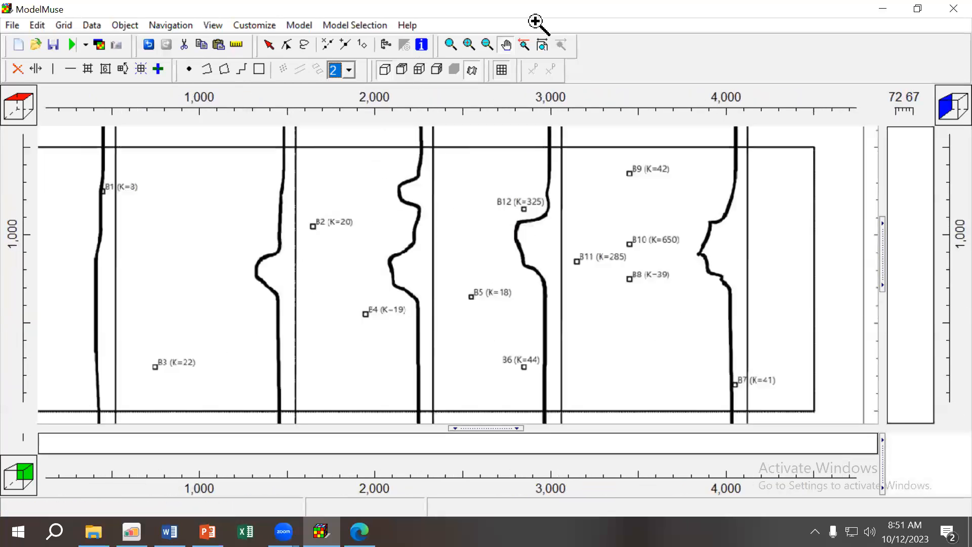
left_click_drag(409, 195, 453, 194)
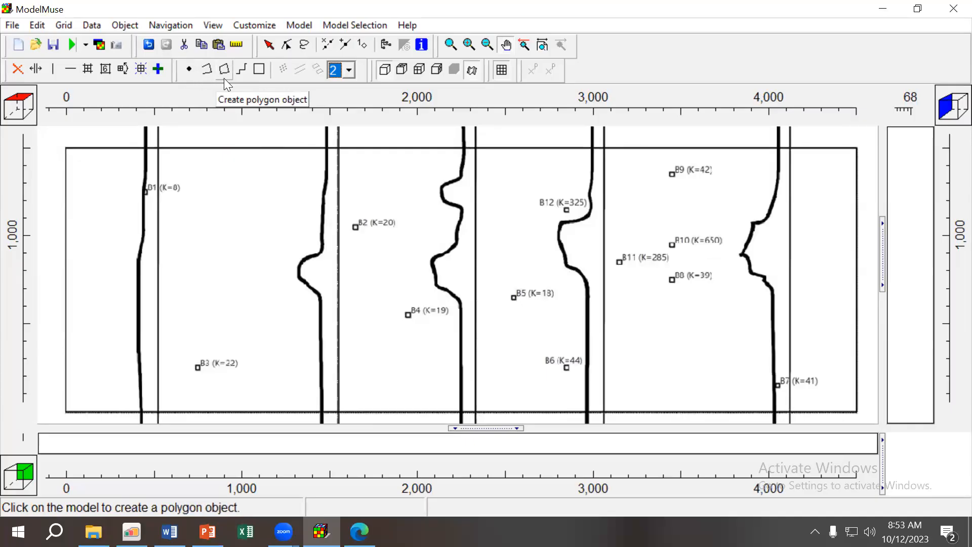
left_click(262, 69)
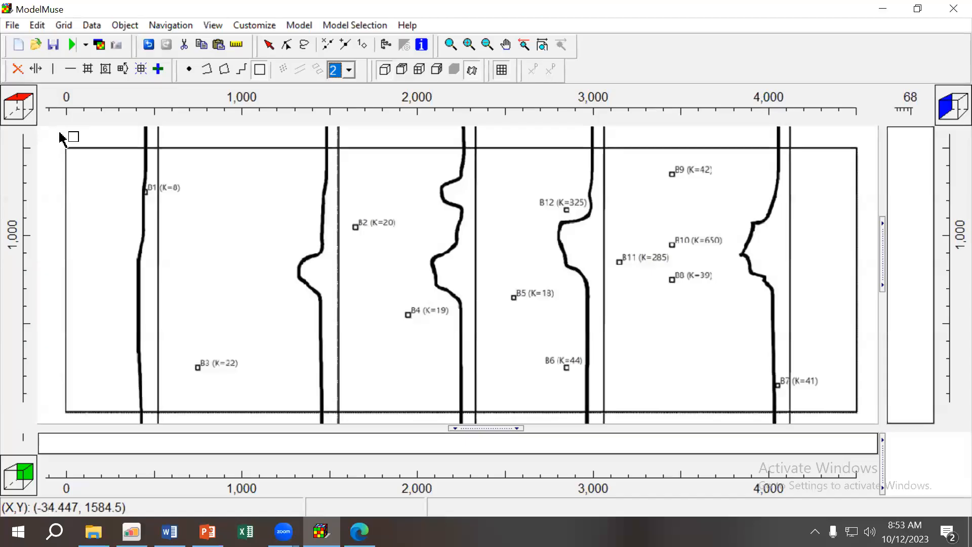
left_click_drag(55, 136, 867, 423)
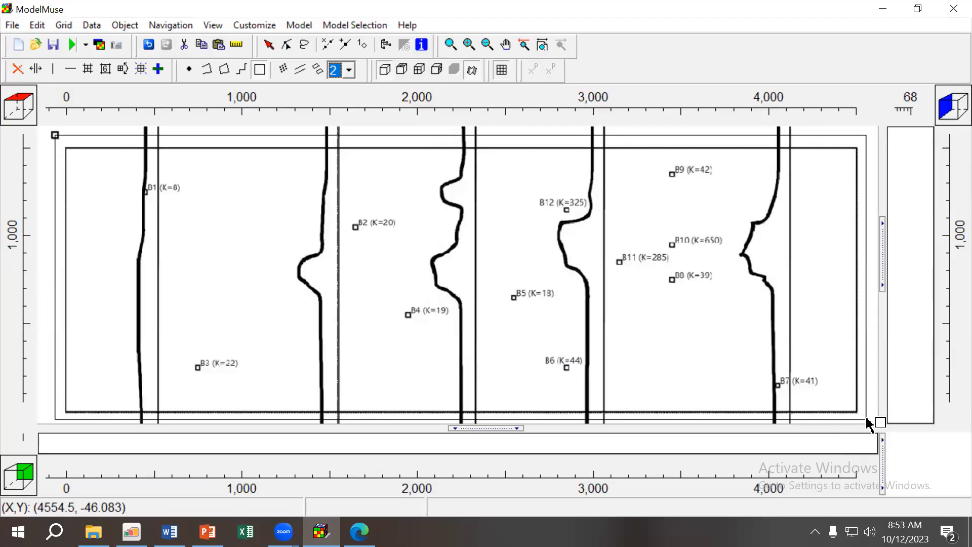
left_click(866, 418)
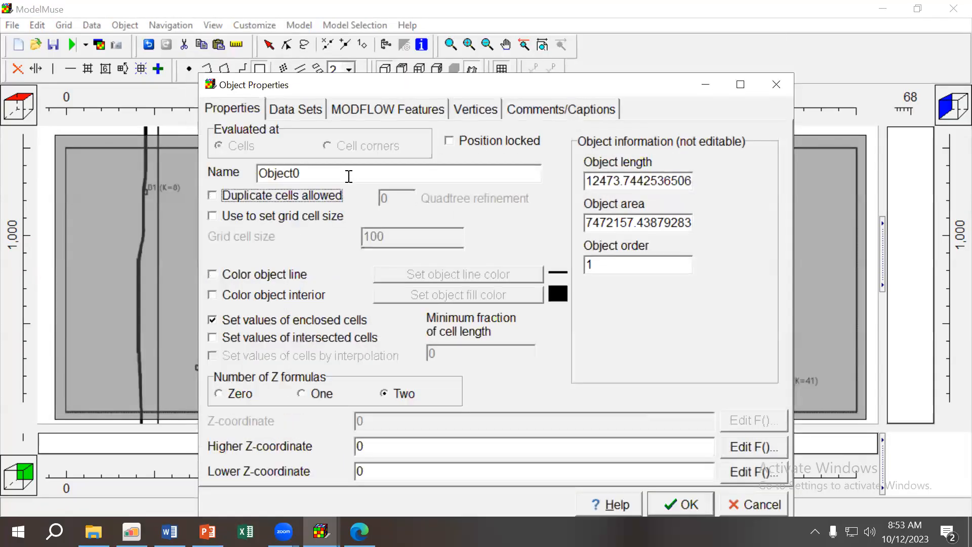
left_click(349, 176)
left_click_drag(326, 174, 234, 171)
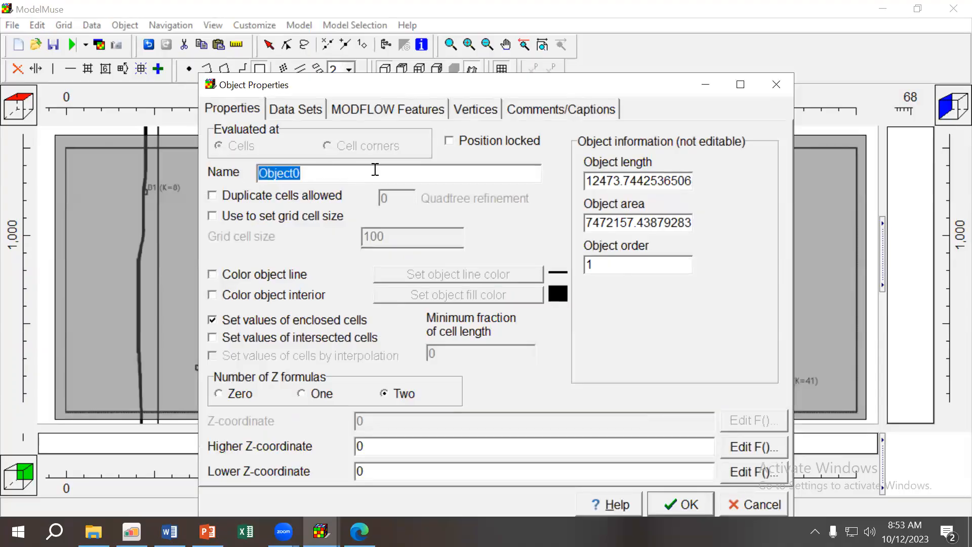
type("O")
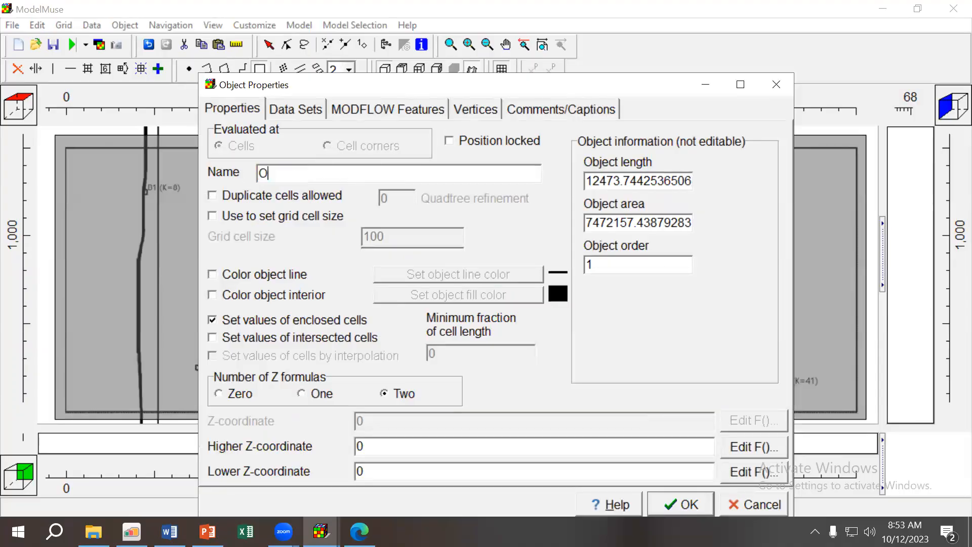
type("utline")
left_click(748, 448)
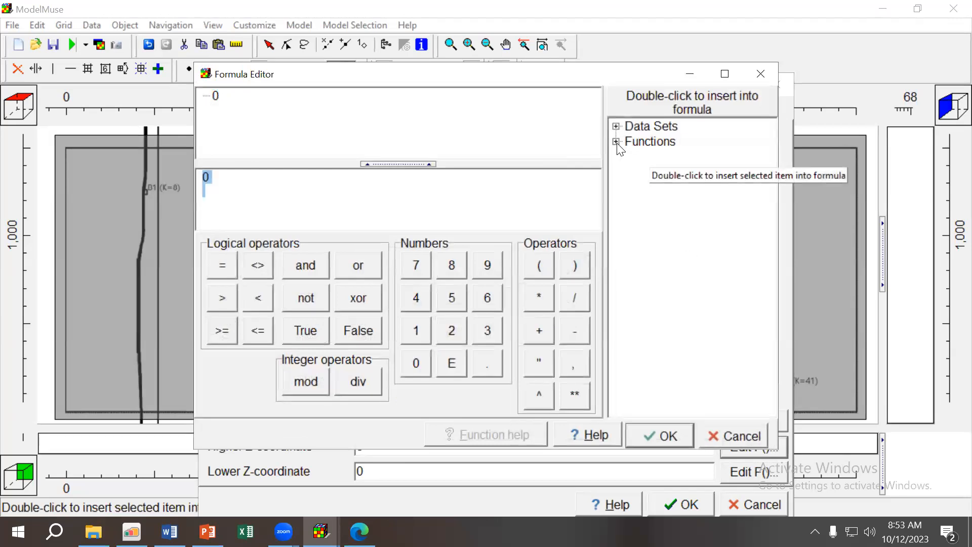
left_click(618, 127)
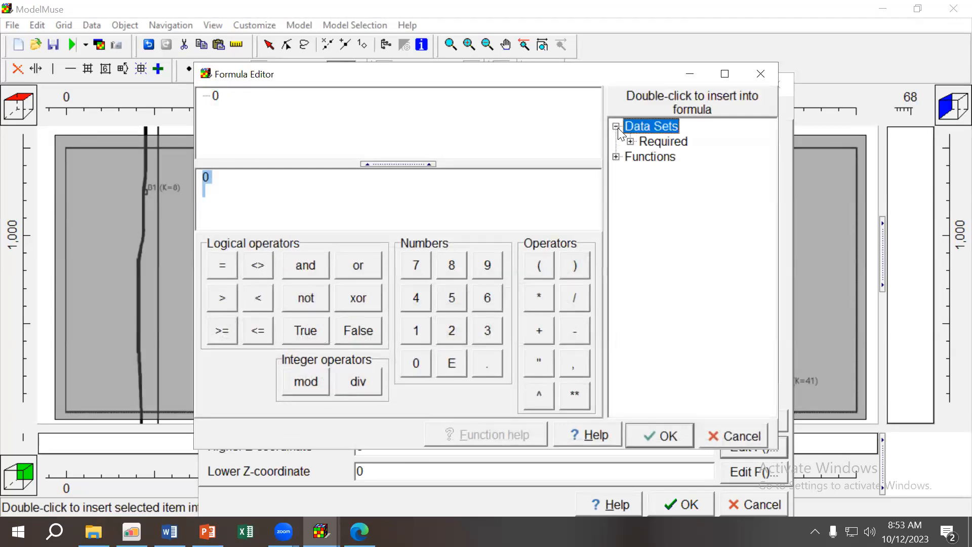
left_click(630, 142)
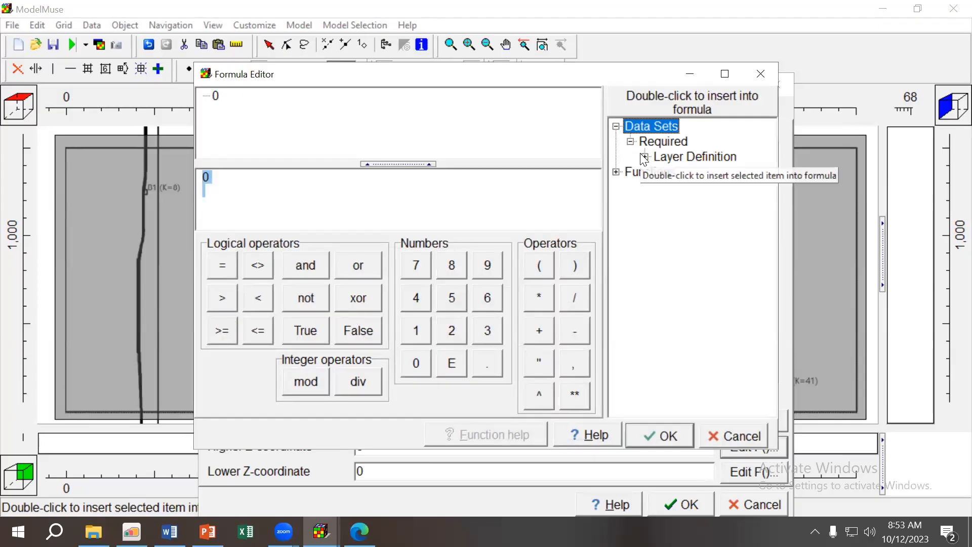
left_click(644, 157)
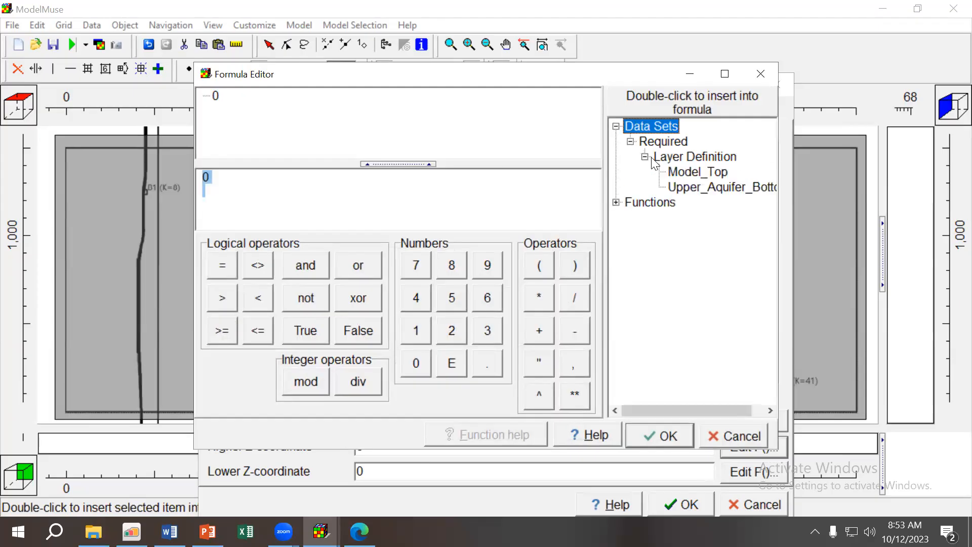
left_click(695, 172)
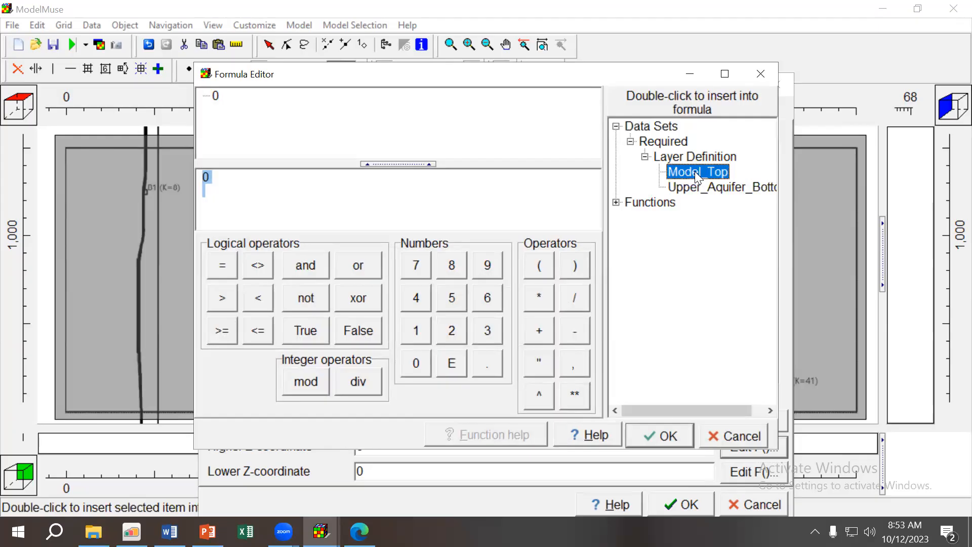
double_click(694, 171)
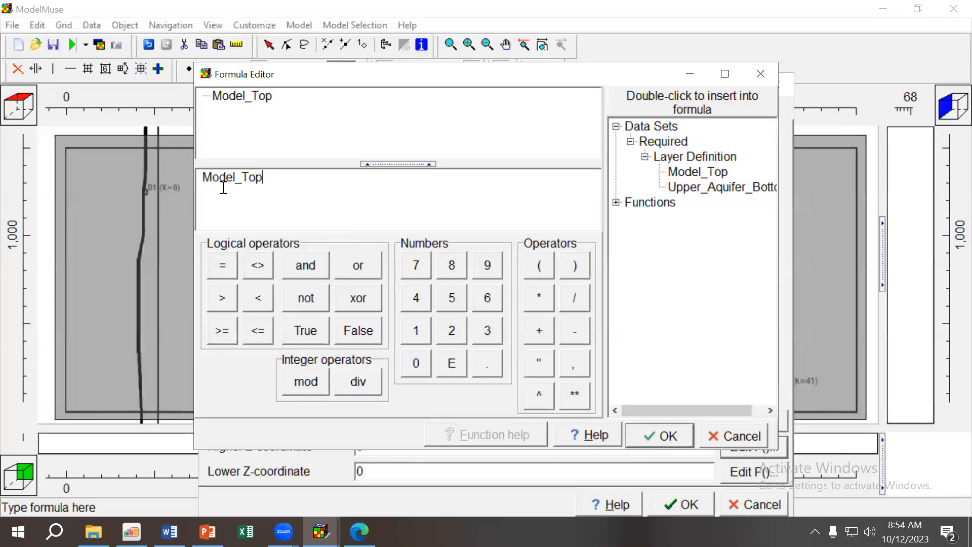
left_click(740, 436)
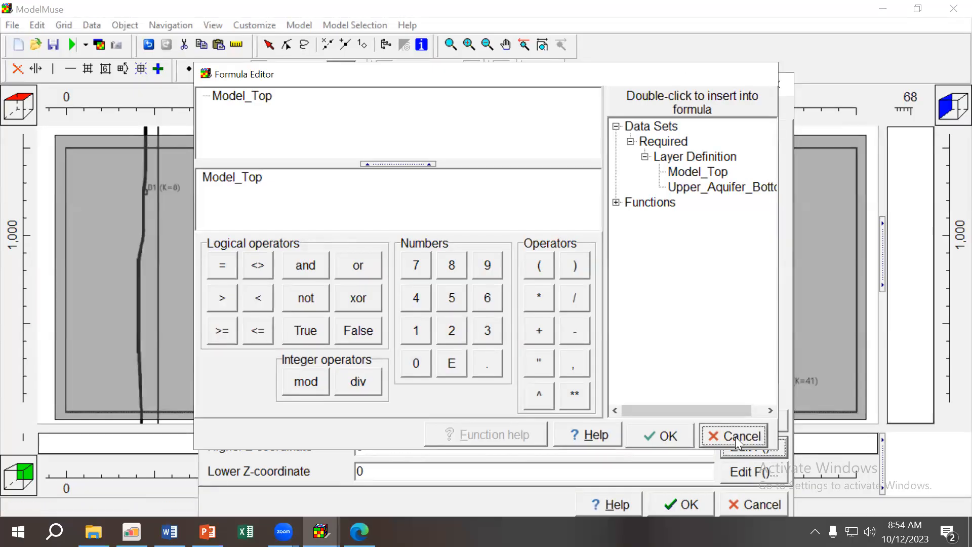
left_click(738, 505)
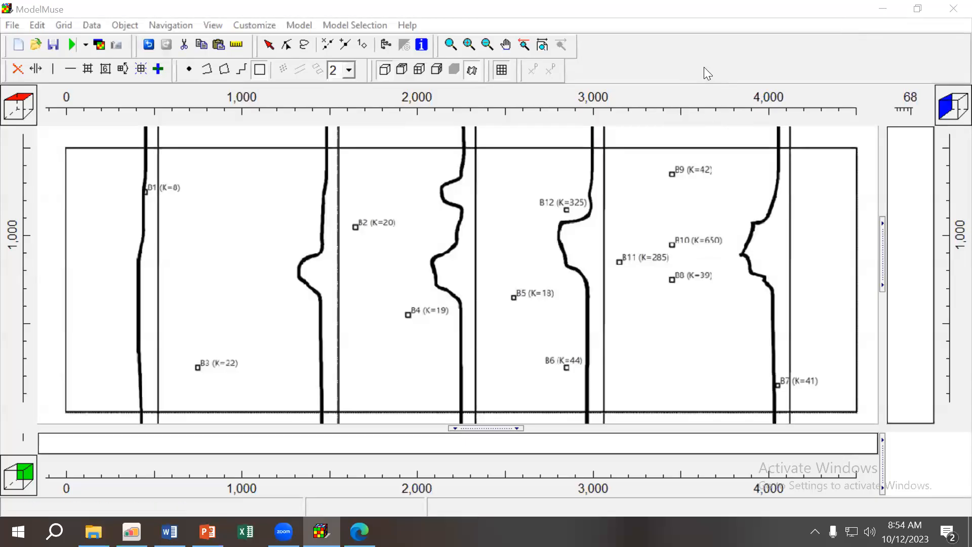
Draw a rectangle object around the domain from about (-73, 1576) to (4555, -46) and name it Outline.
left_click(262, 74)
left_click(53, 134)
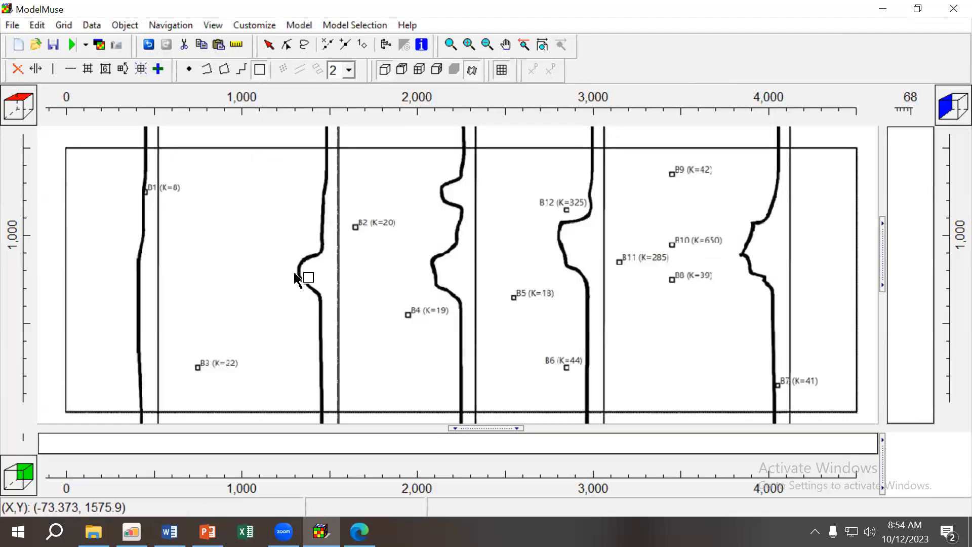
left_click(866, 419)
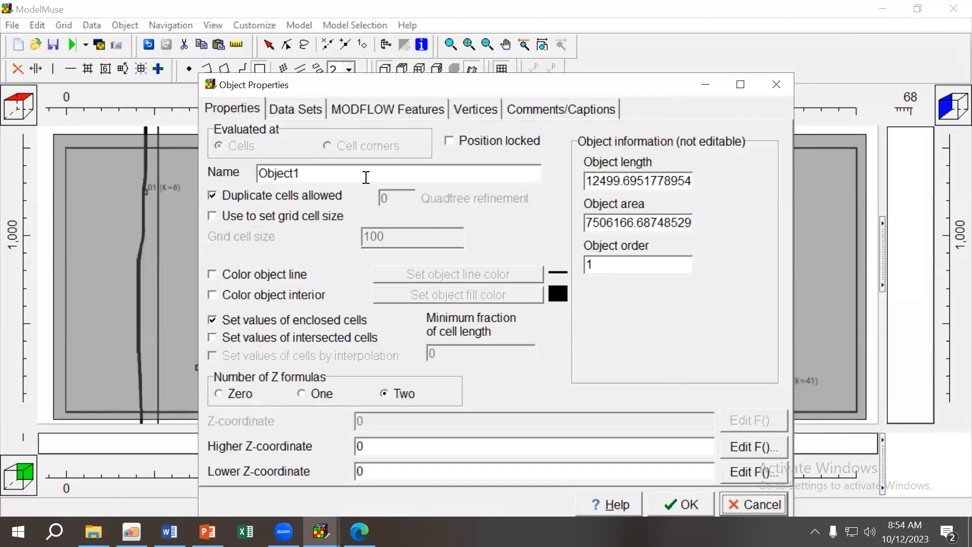
left_click_drag(366, 178, 255, 160)
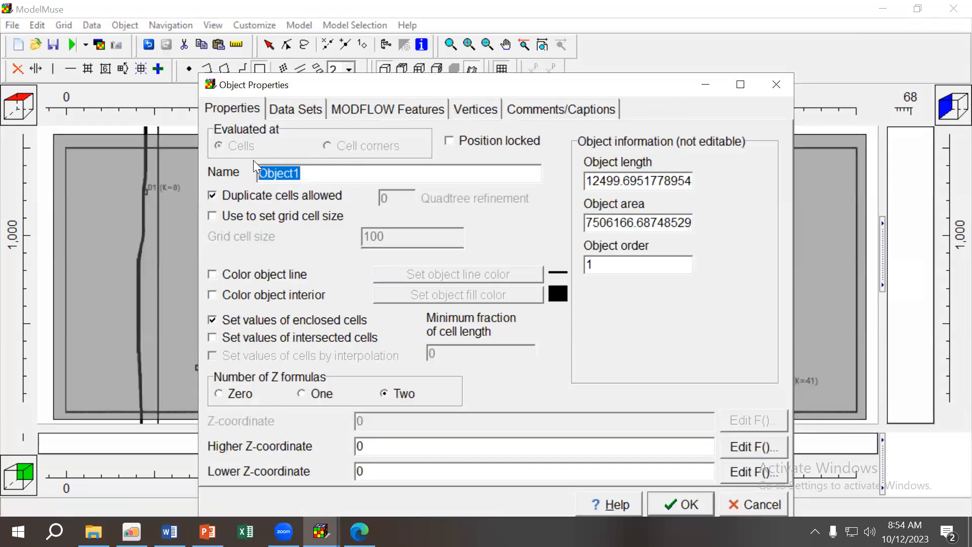
type("Outline")
Set the Outline object's Higher Z-coordinate formula to the Model_Top data set from the required layer definitions.
left_click(751, 447)
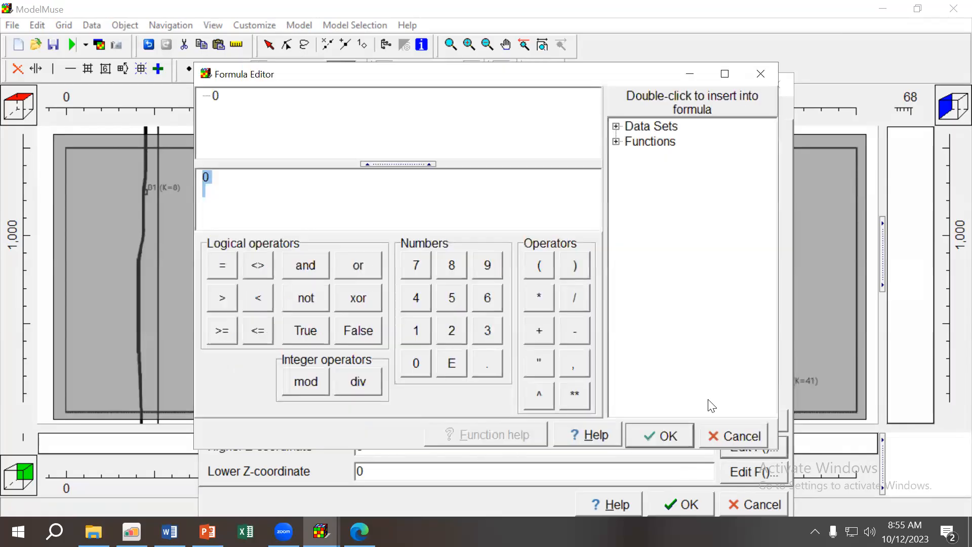
left_click(616, 126)
left_click(630, 142)
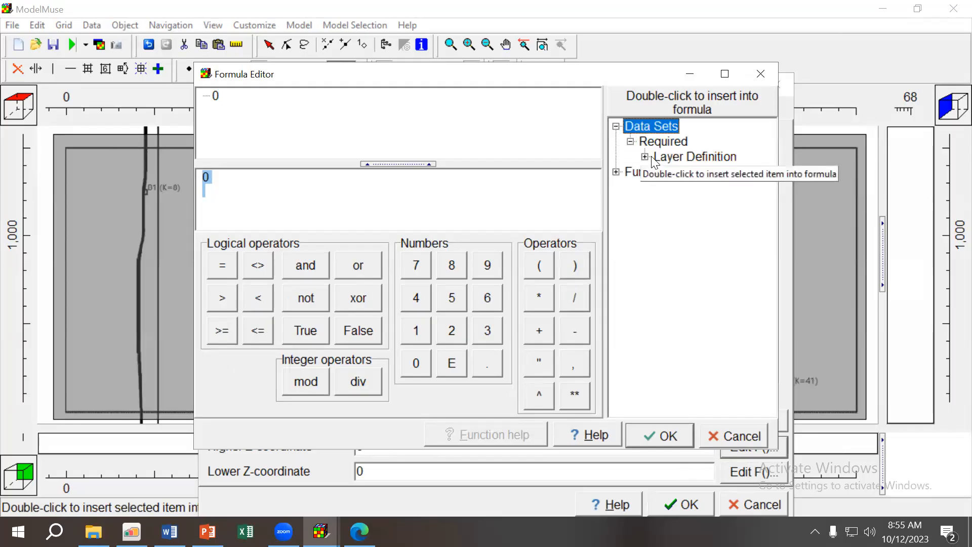
left_click(644, 157)
left_click(683, 174)
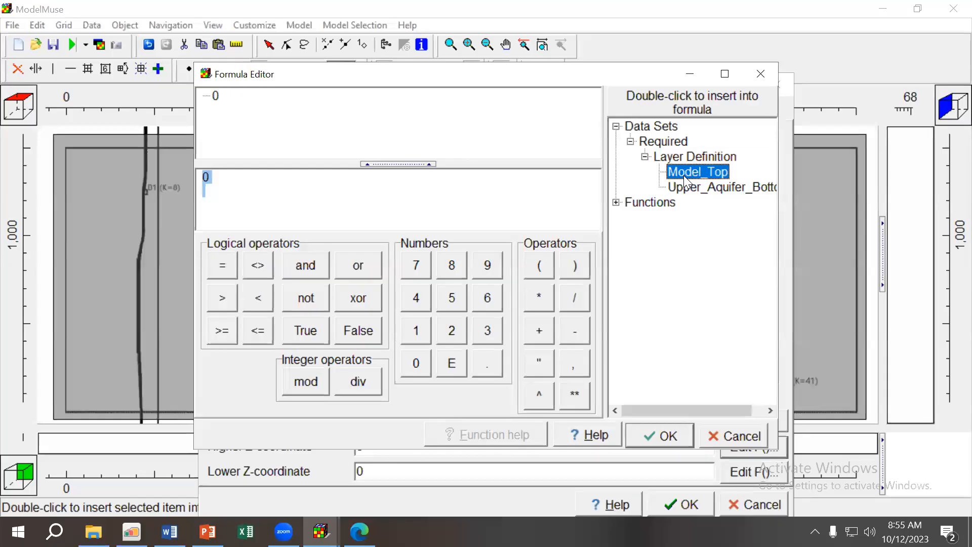
double_click(683, 175)
left_click(670, 434)
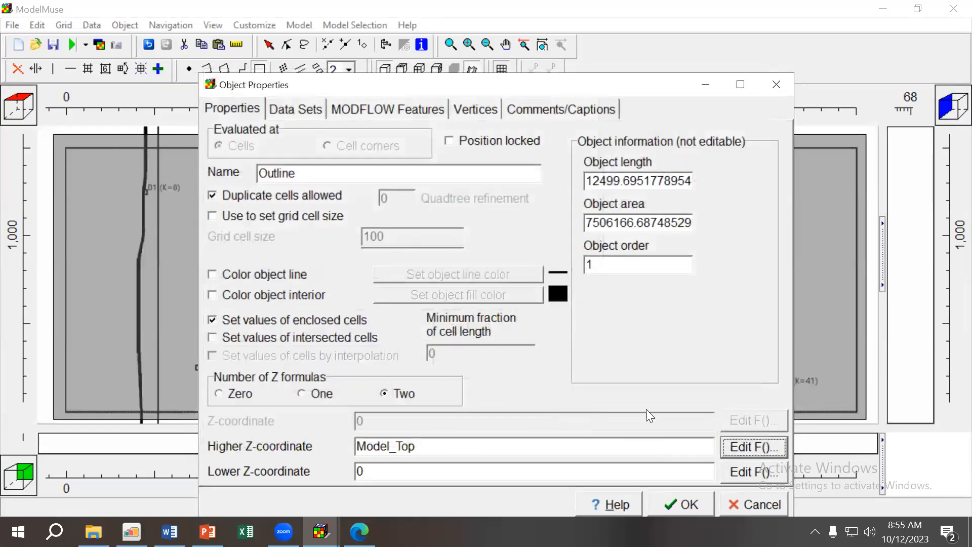
Set the Outline object's Lower Z-coordinate formula to the Upper_Aquifer_Bottom data set.
left_click(739, 471)
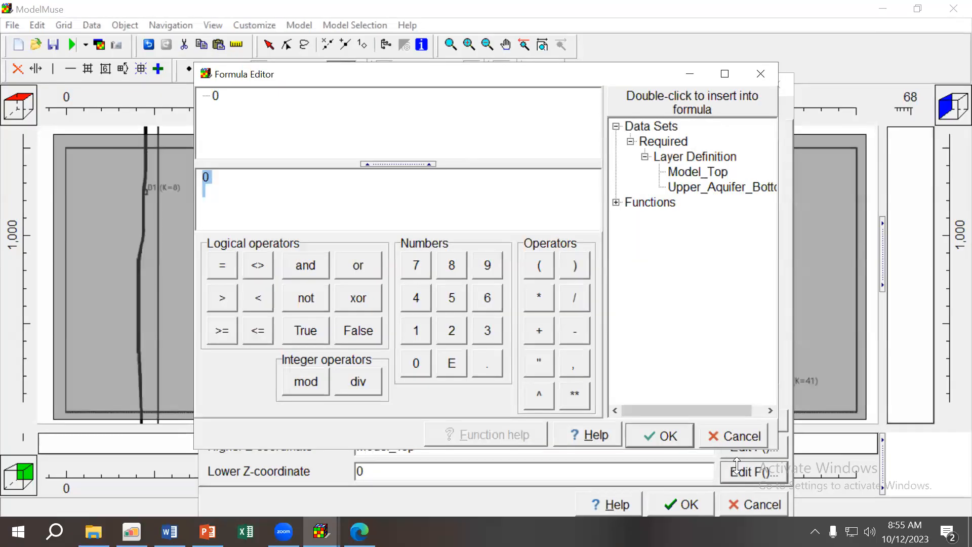
left_click(704, 190)
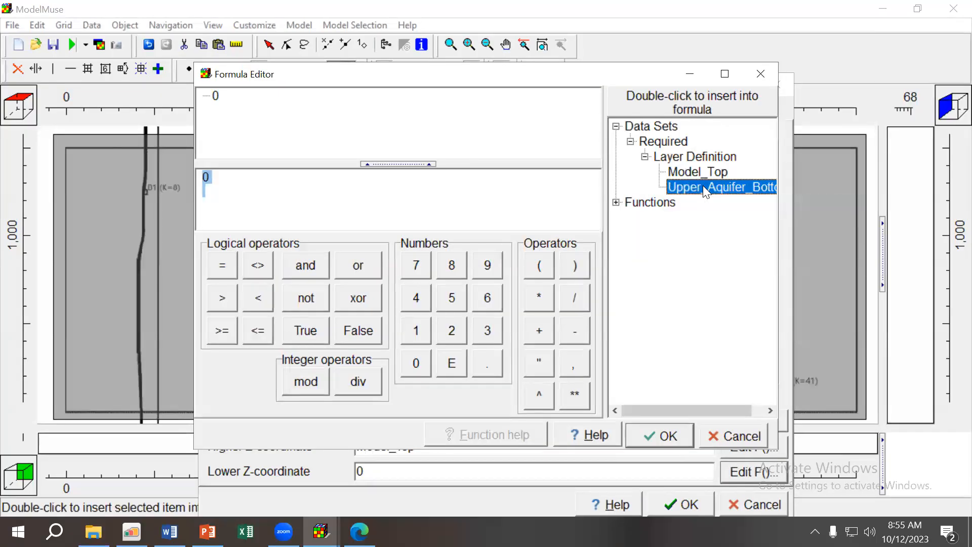
double_click(706, 191)
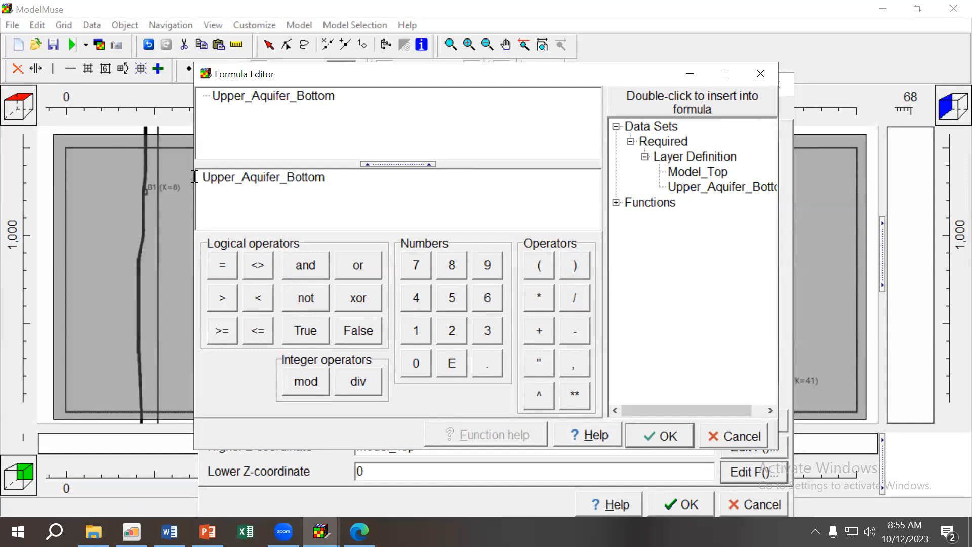
left_click(659, 435)
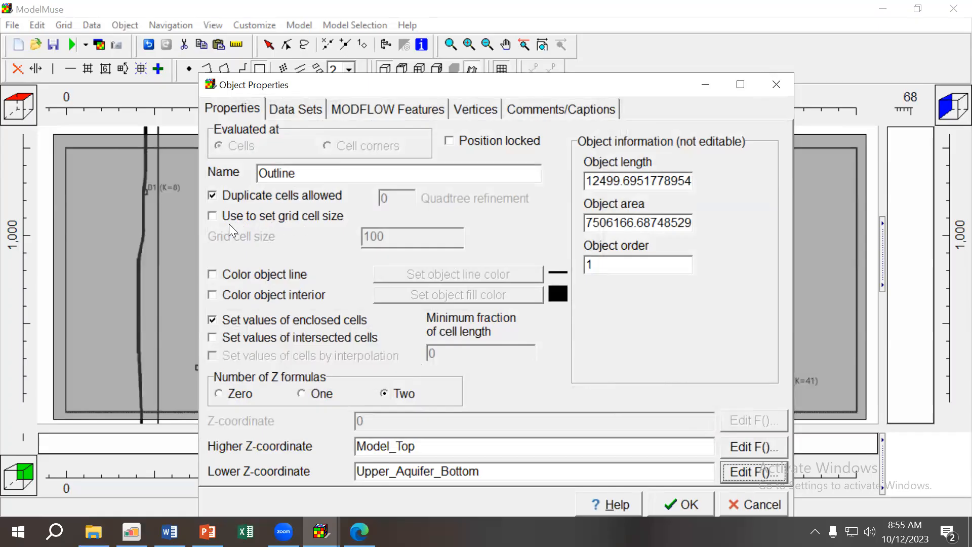
Use the Outline object to set the grid cell size, with a cell size of 50.
left_click(289, 216)
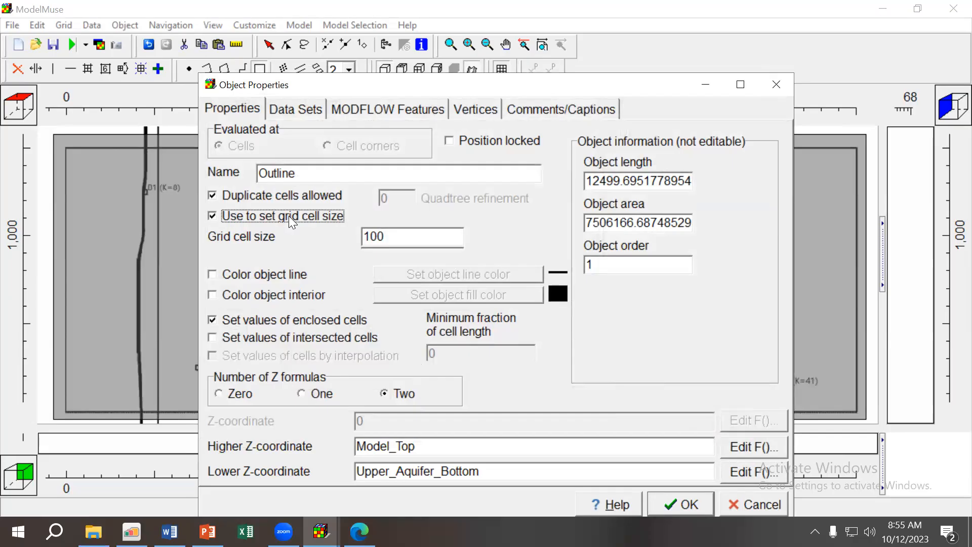
double_click(401, 235)
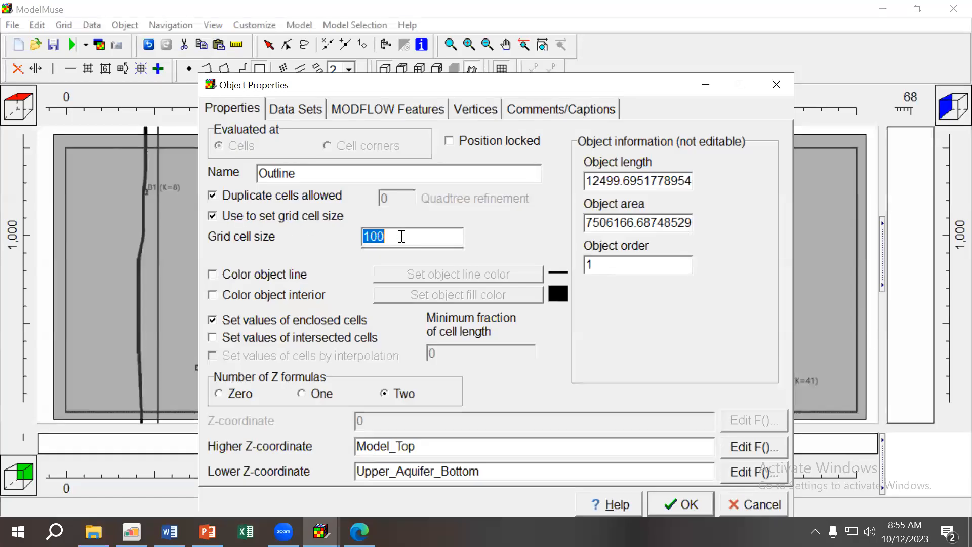
type("50")
Set the Outline object's first vertex to X 0, Y 1500 and its second vertex to X 4500, Y 1500.
left_click(463, 109)
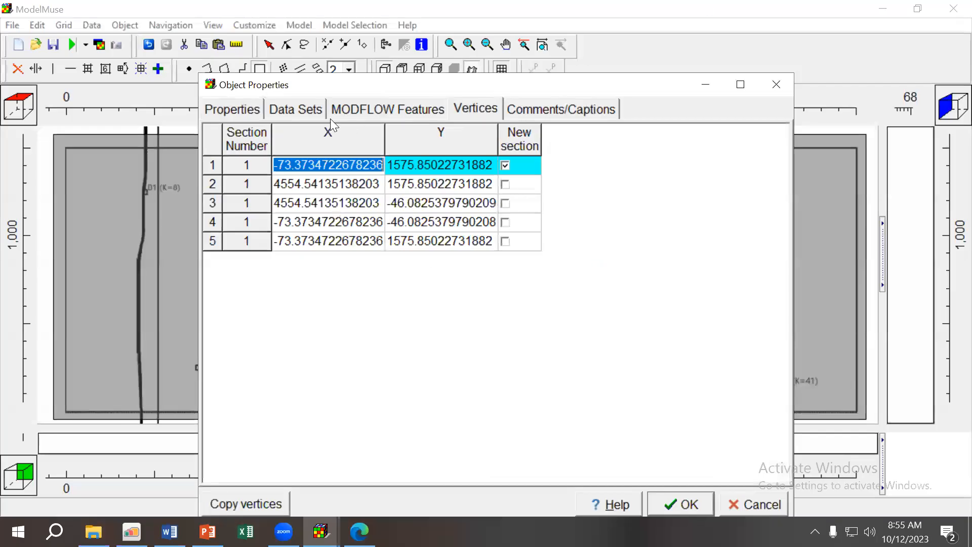
type("0")
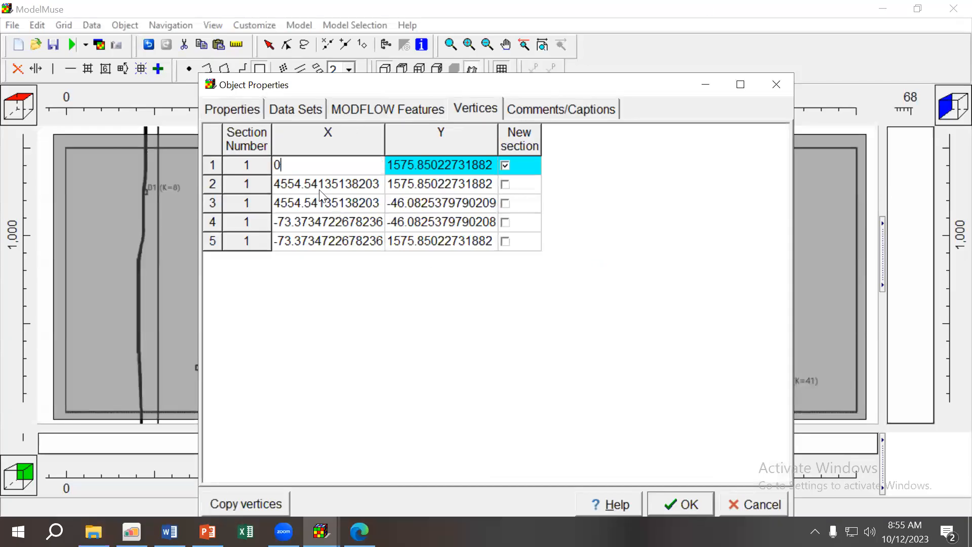
left_click(420, 161)
type("1500")
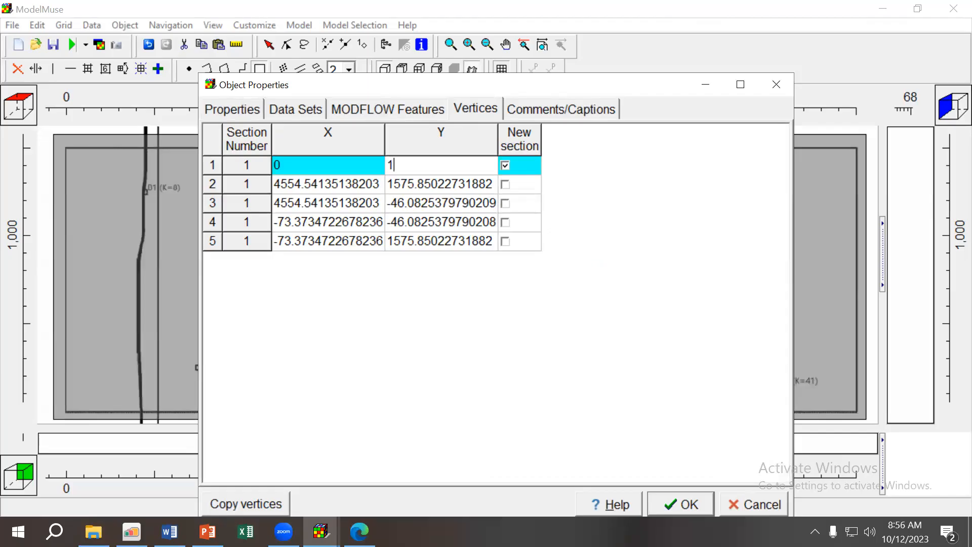
left_click(372, 187)
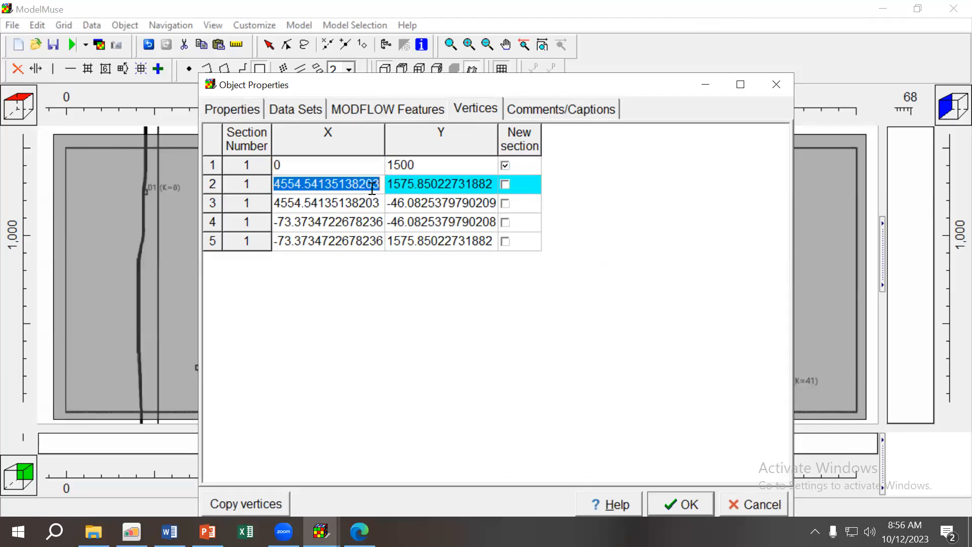
type("4500")
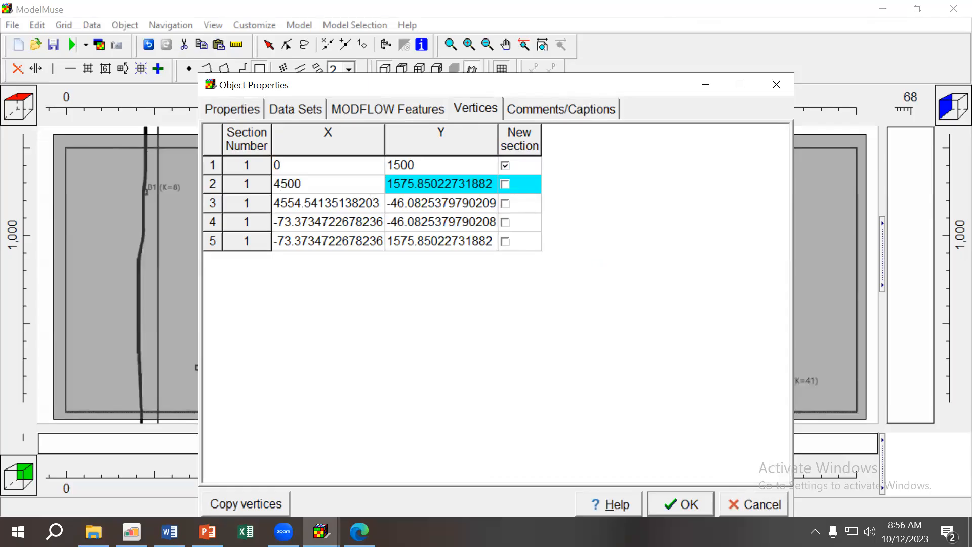
left_click(484, 186)
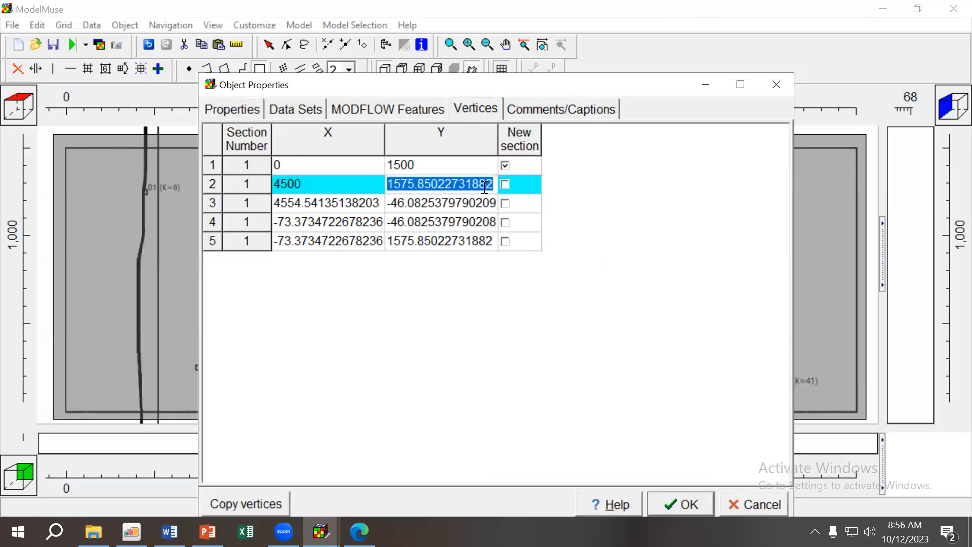
type("1500")
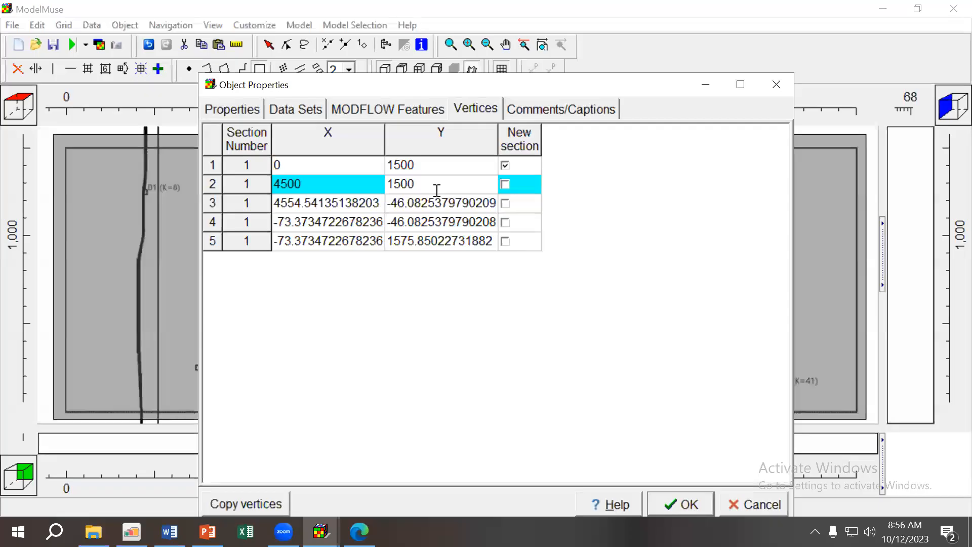
Set the Outline object's third vertex to X 4500, Y 0.
left_click(349, 205)
type("45")
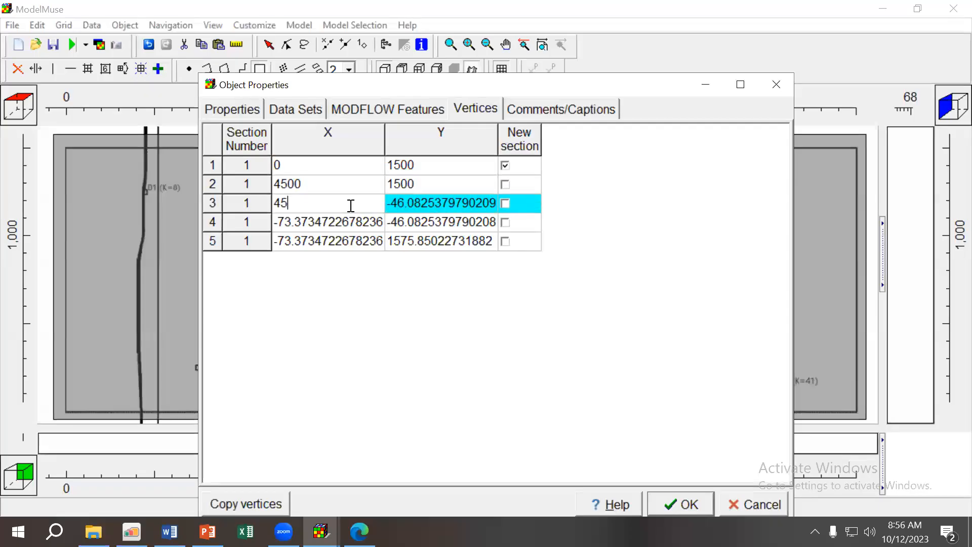
type("00")
left_click(411, 197)
type("0")
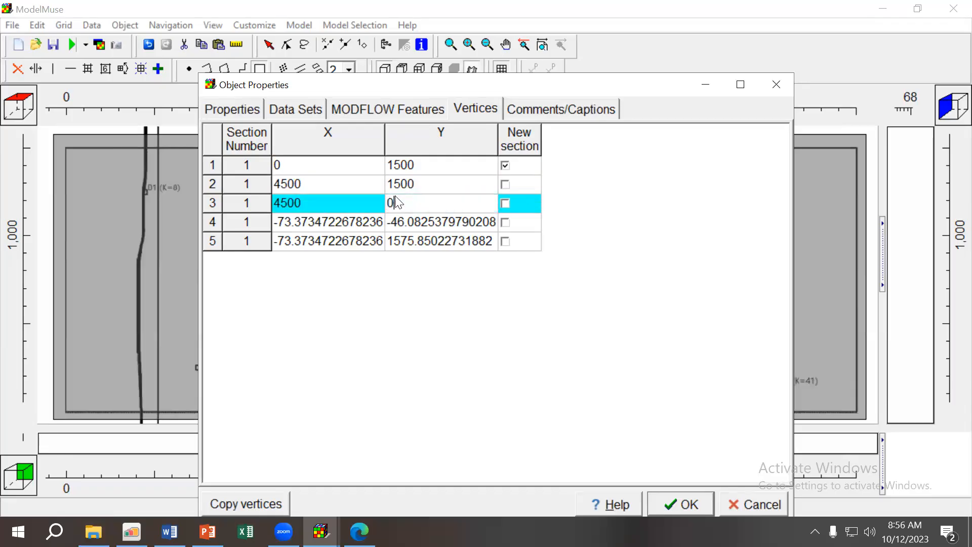
Set the Outline object's fourth vertex to X 0, Y 0 and its fifth vertex to X 0, Y 1500.
left_click(360, 228)
type("0")
left_click(410, 221)
type("0")
left_click(351, 244)
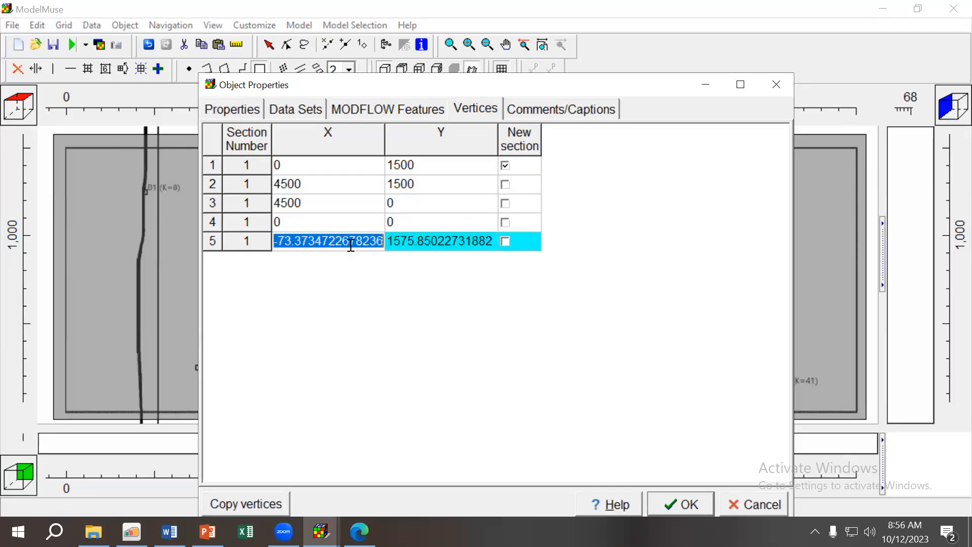
type("0")
left_click(411, 239)
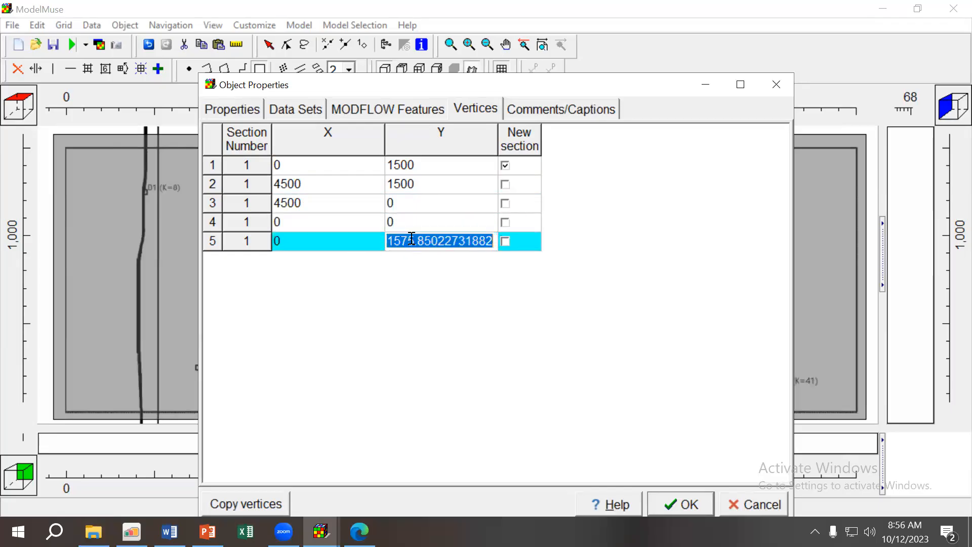
type("1500")
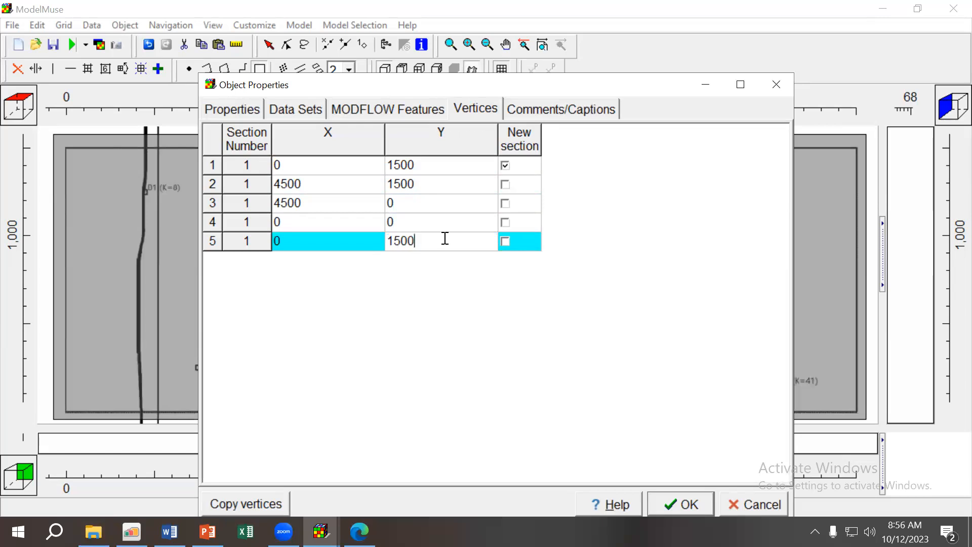
Look over the Outline object's other property pages and close its properties without applying them.
left_click(535, 110)
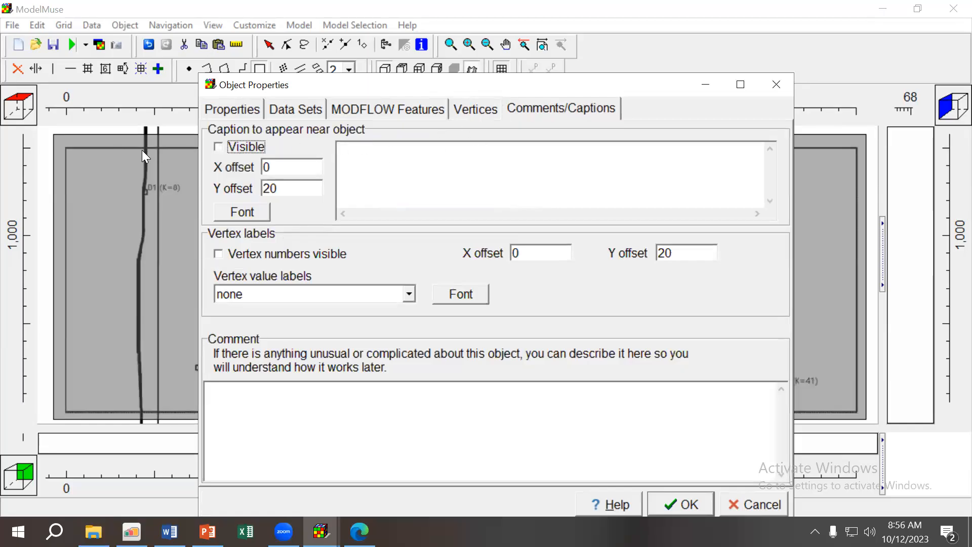
left_click(472, 110)
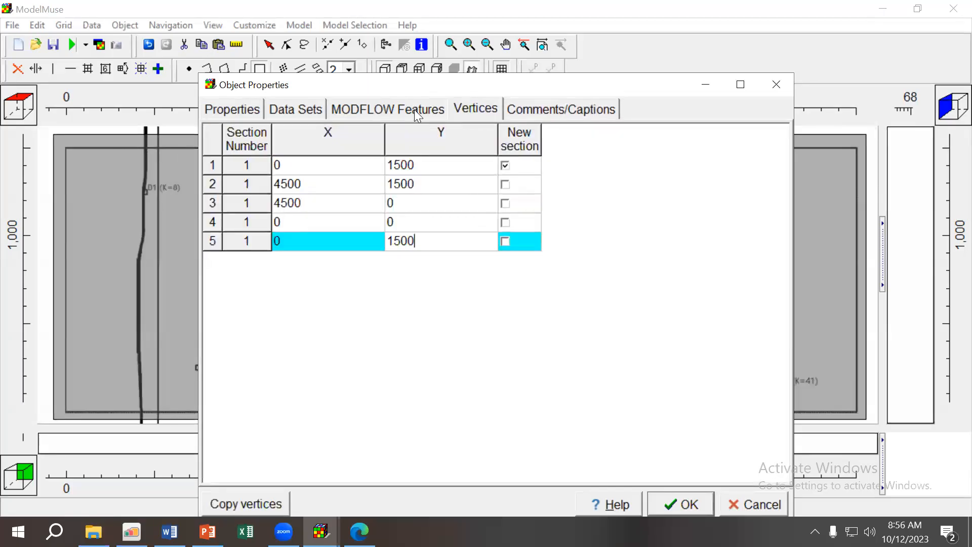
left_click(411, 110)
left_click(281, 109)
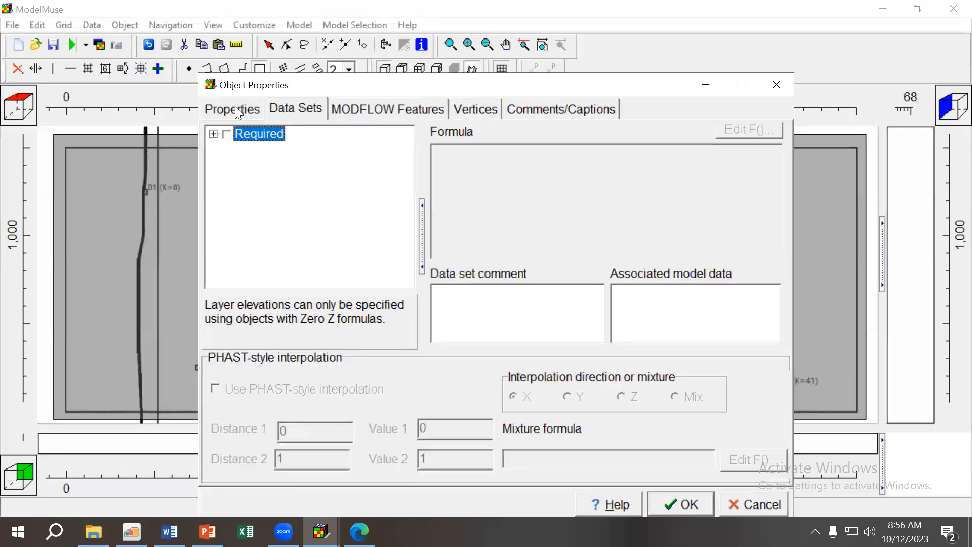
left_click(235, 111)
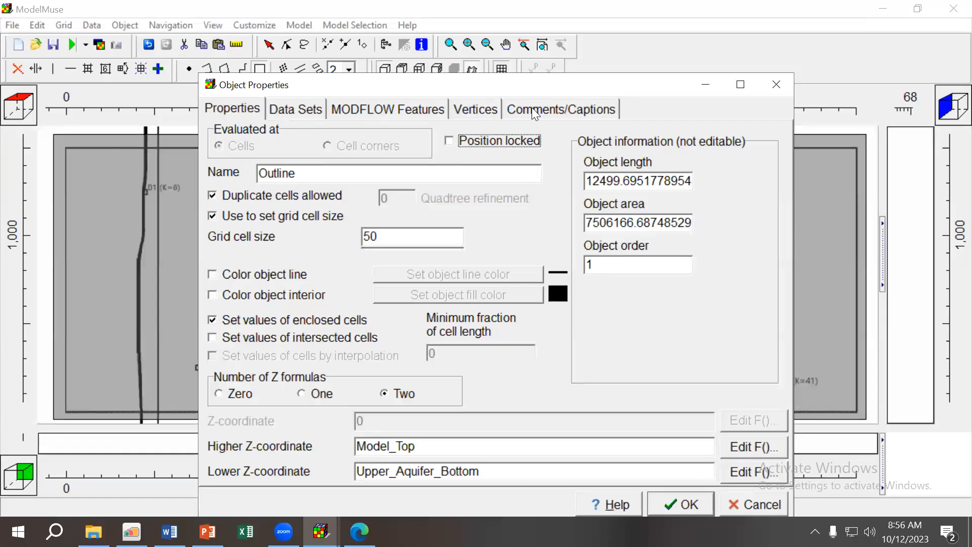
left_click(776, 85)
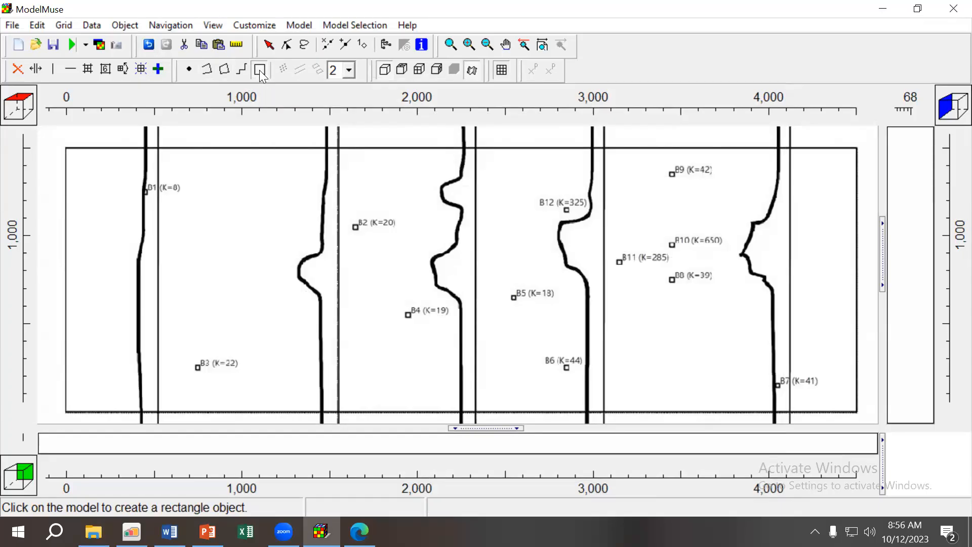
Draw a rectangle object about 4585 by 1600 just outside the site map's border and name it Outline.
left_click(260, 70)
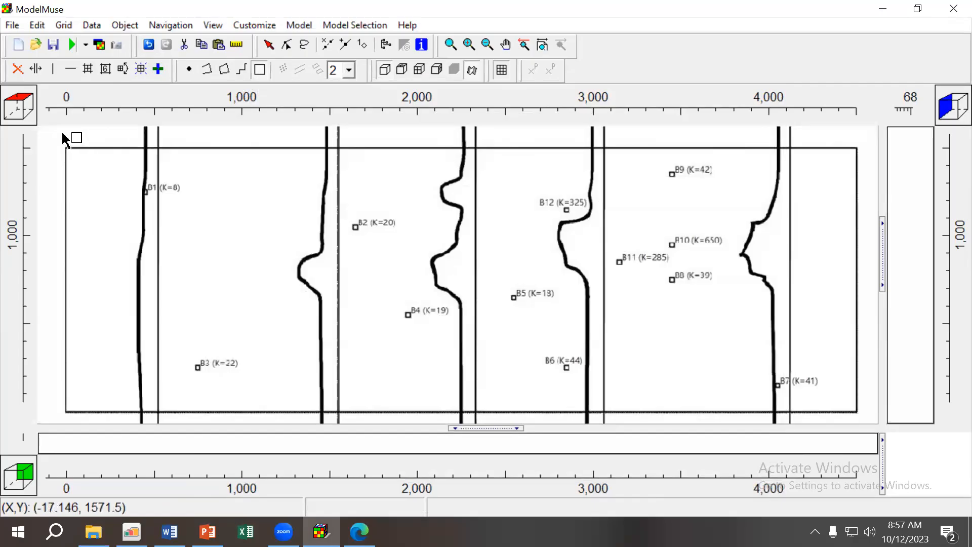
mouse_move(57, 136)
left_mouse_down()
mouse_move(879, 412)
mouse_move(861, 419)
left_mouse_up()
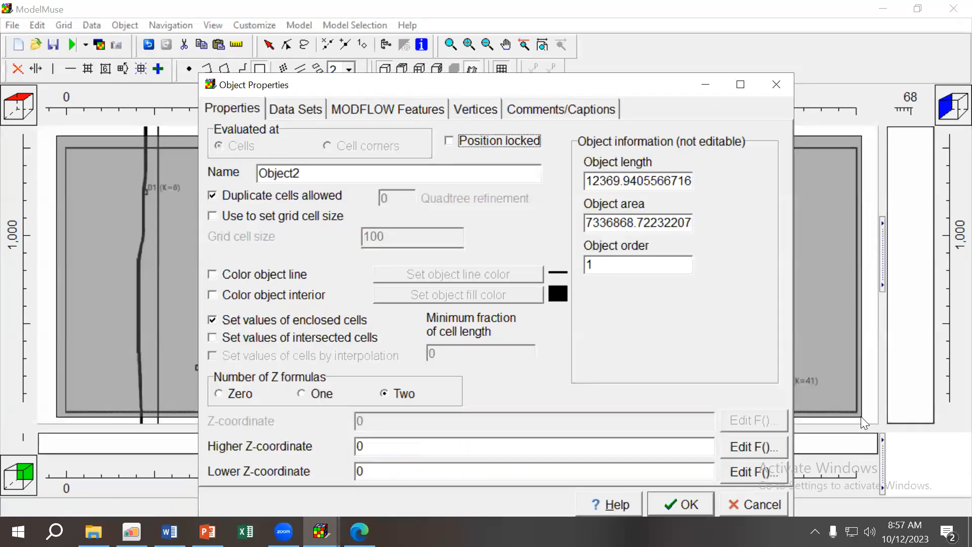
double_click(378, 171)
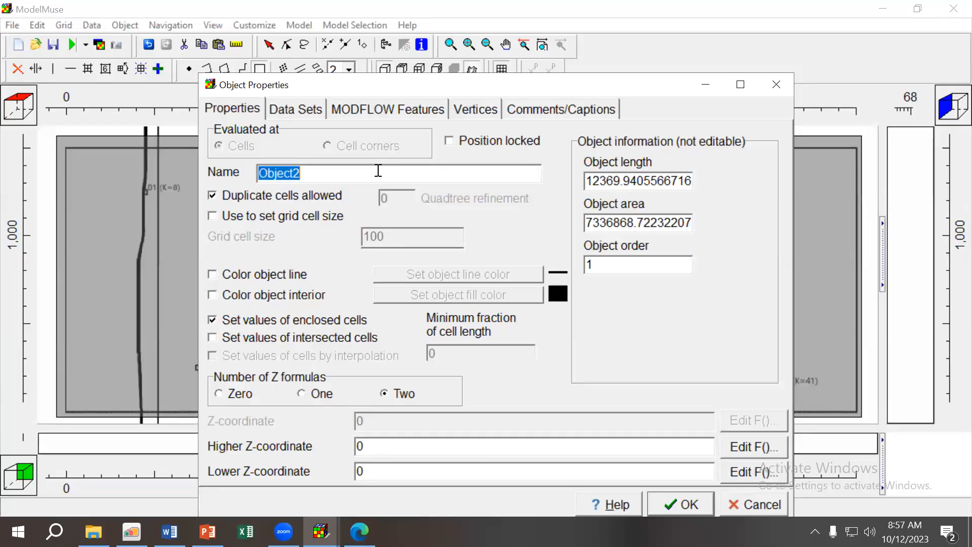
type("Outl")
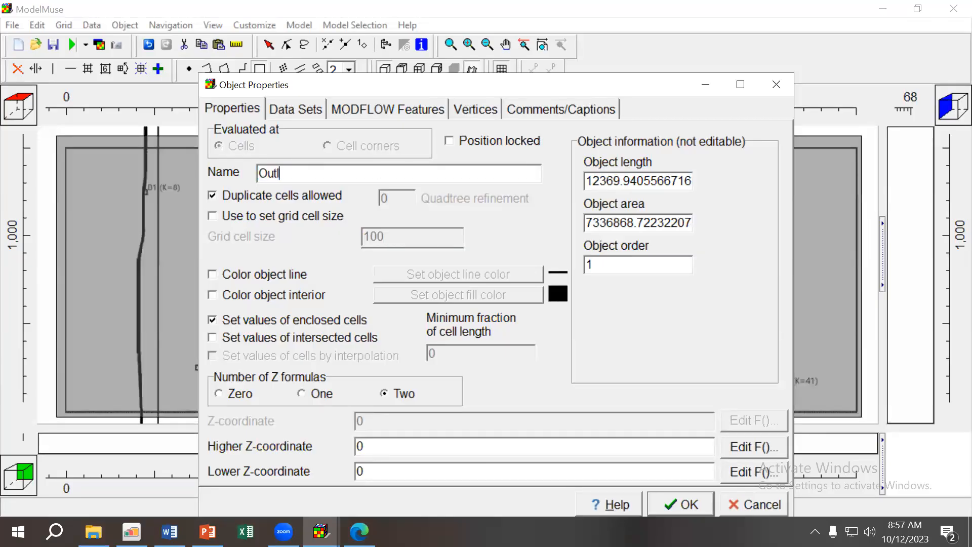
type("ine")
Use the new Outline object to set the grid cell size, with a cell size of 50.
left_click(224, 218)
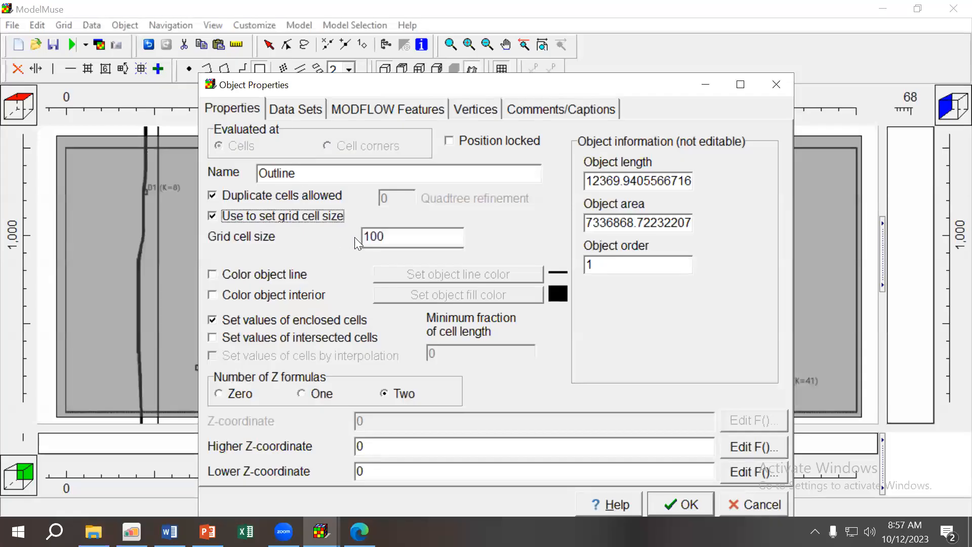
left_click_drag(397, 236, 320, 234)
type("50")
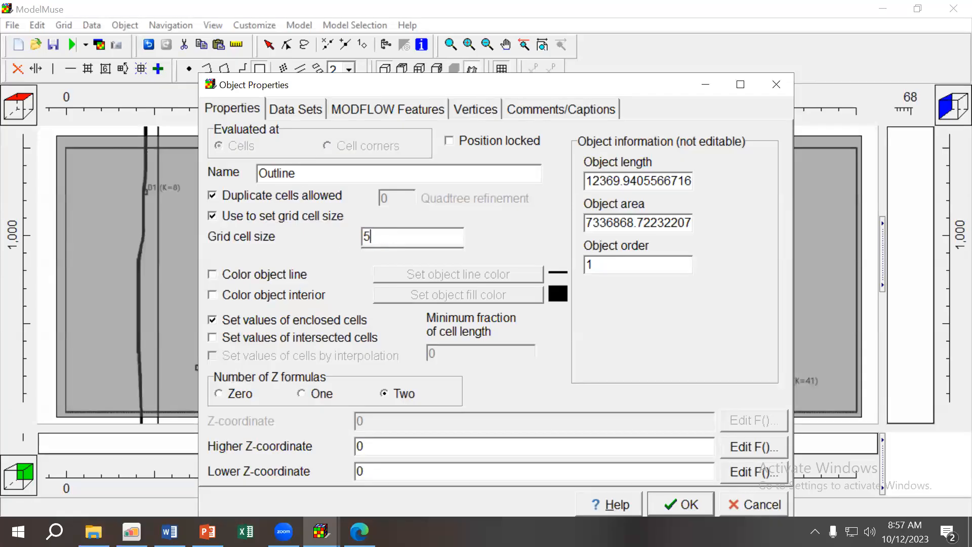
Set the Outline object's Higher Z-coordinate formula to the Model_Top data set, replacing the default formula.
left_click(770, 448)
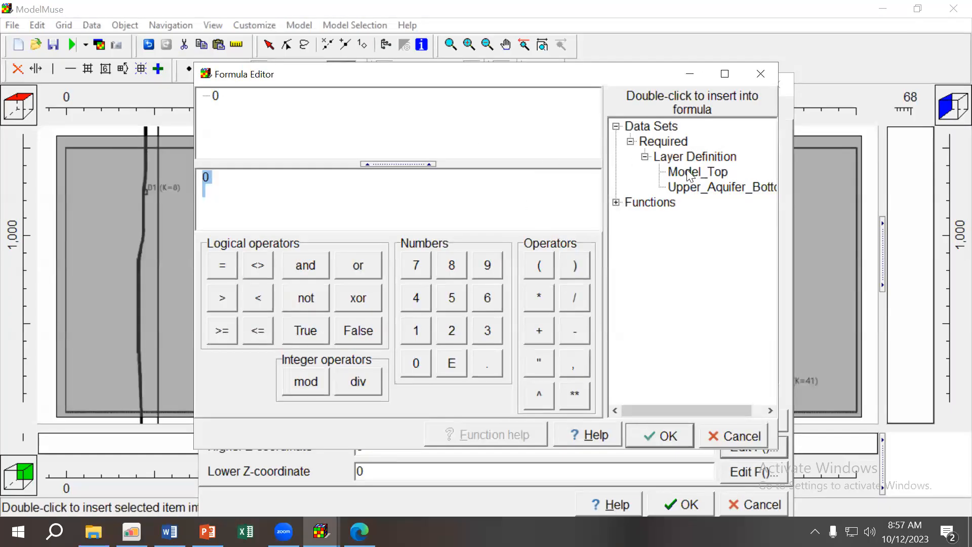
left_click(234, 175)
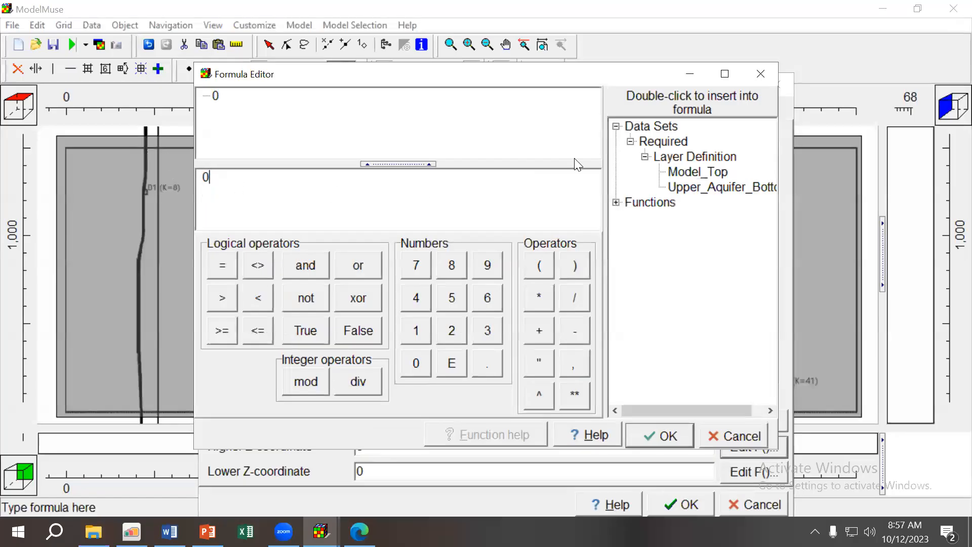
left_click(701, 172)
double_click(701, 173)
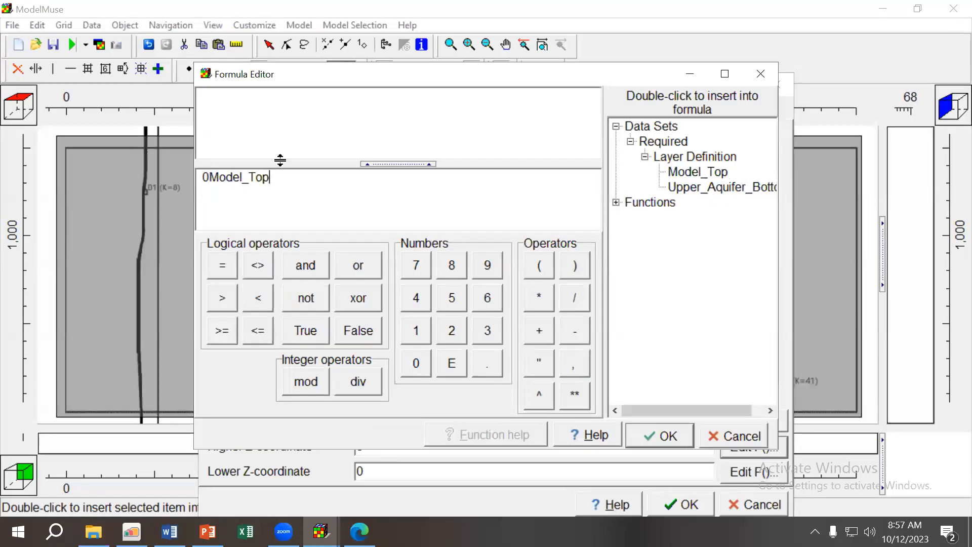
key("BackSpace")
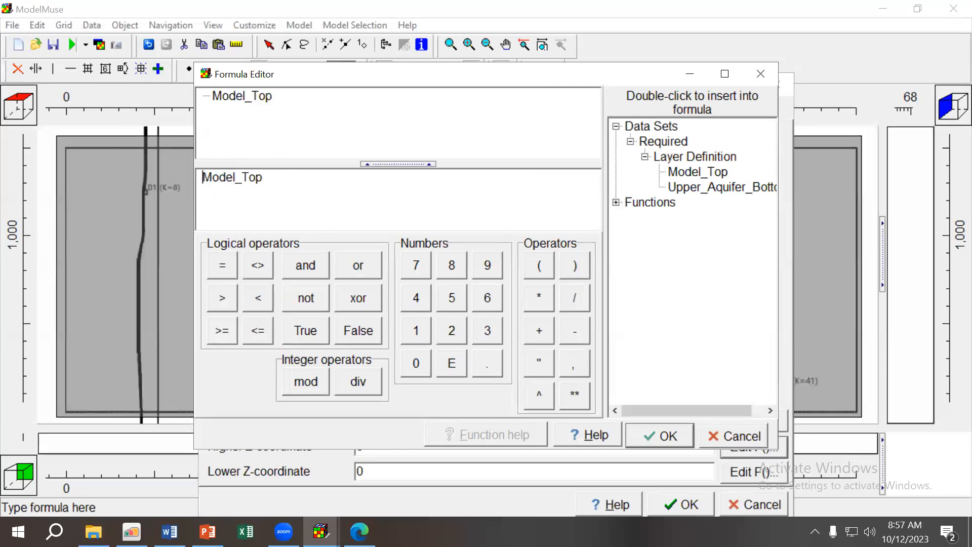
left_click(660, 434)
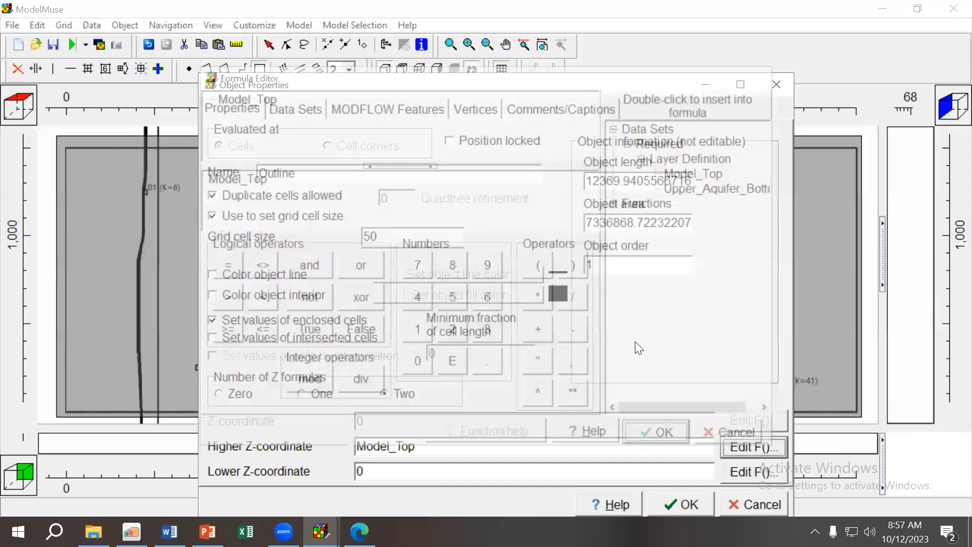
Set the Outline object's Lower Z-coordinate formula to the Upper_Aquifer_Bottom data set.
left_click(749, 472)
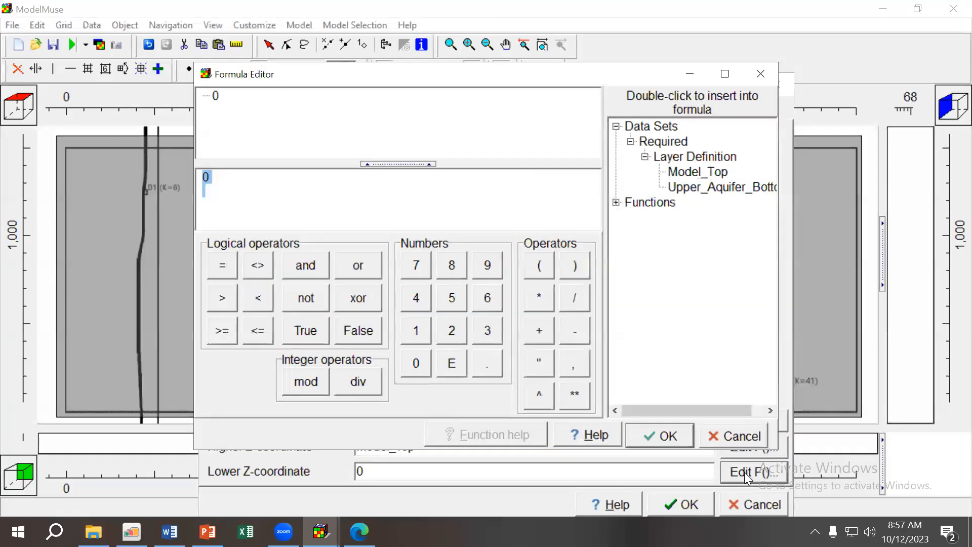
double_click(731, 189)
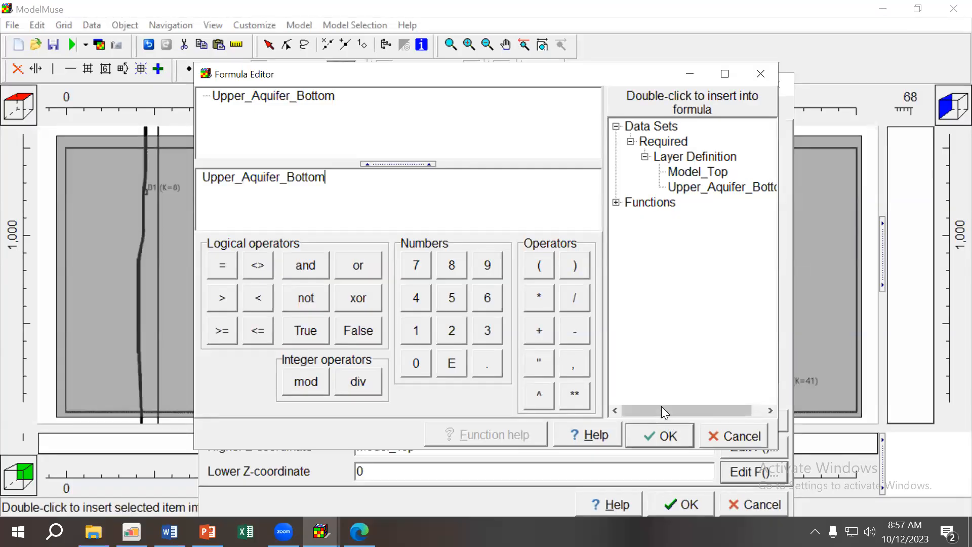
left_click(663, 432)
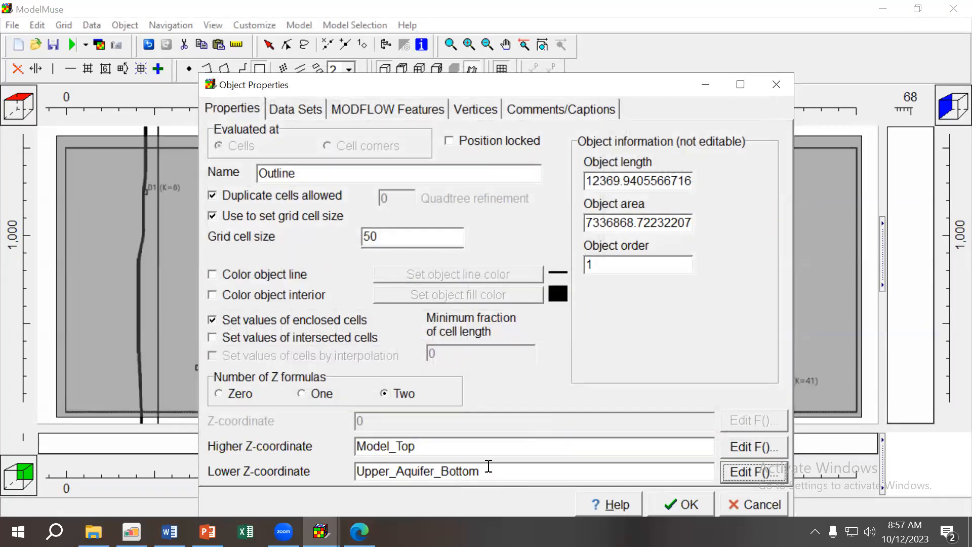
Set the Outline object's first vertex to X 0, Y 1500 and its second vertex to X 4500, Y 1500.
left_click(480, 109)
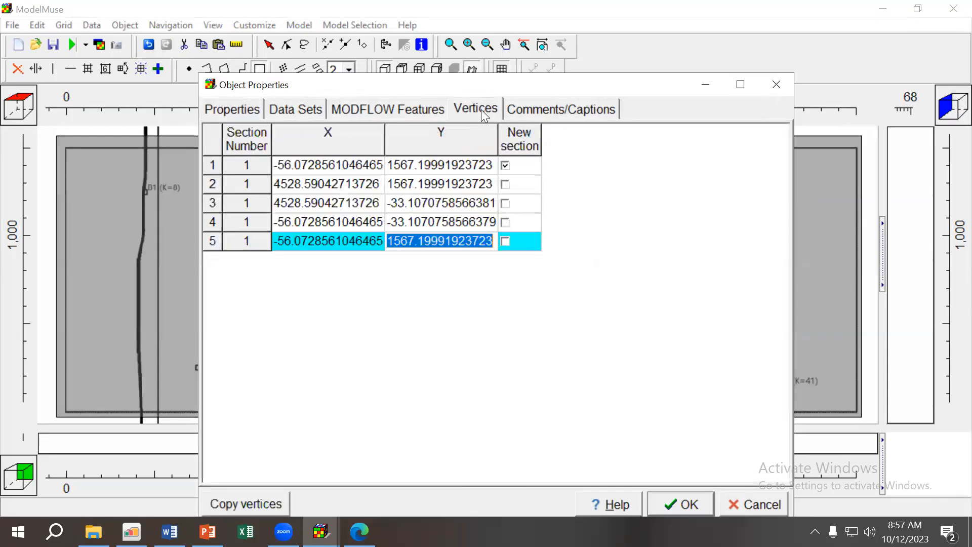
left_click(363, 165)
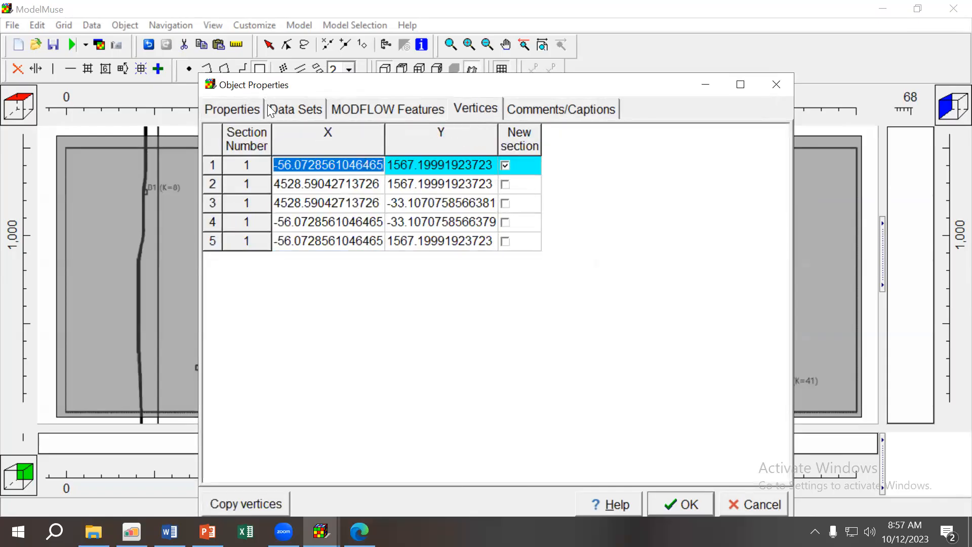
left_click(232, 110)
left_click(479, 108)
type("0")
key("Tab")
type("1500")
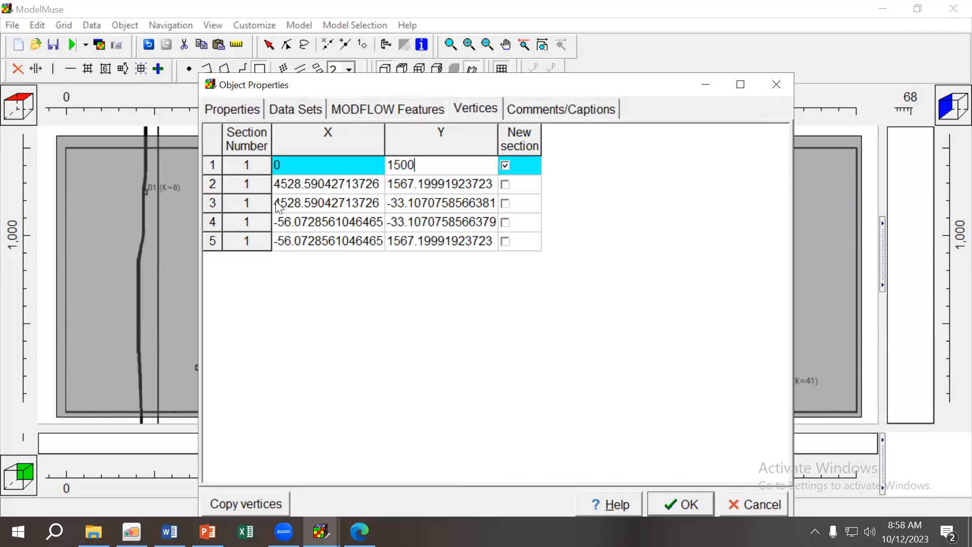
left_click(296, 186)
type("4500")
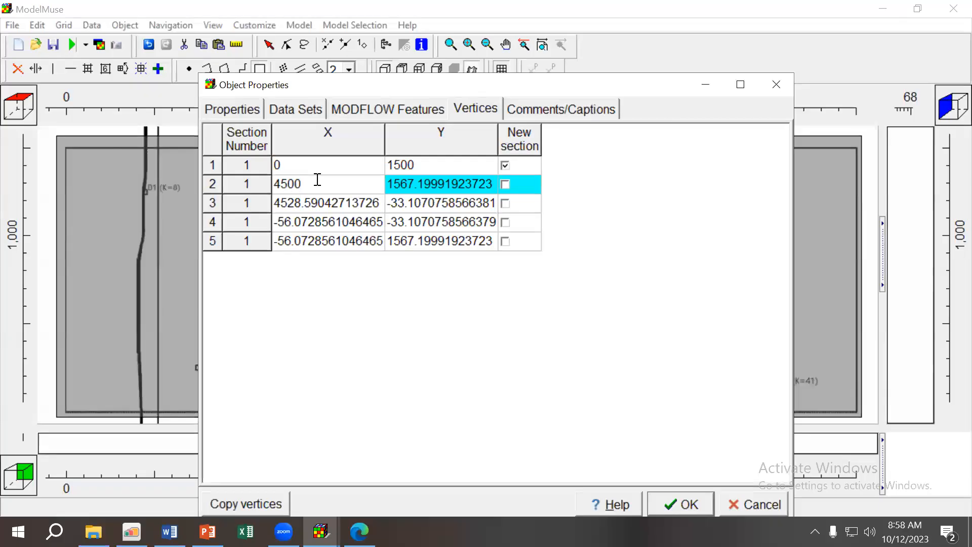
left_click(400, 191)
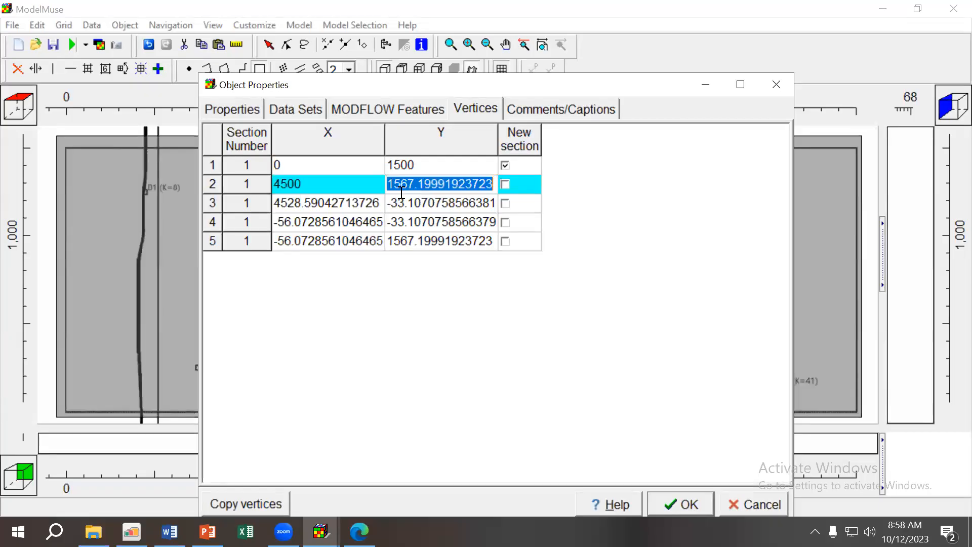
type("1500")
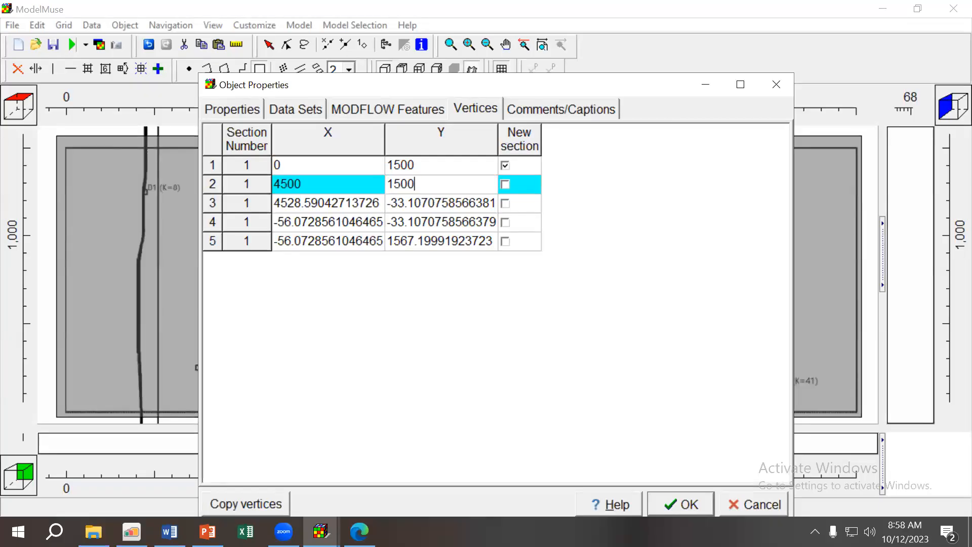
Set the Outline object's third vertex to X 4500, Y 0 and its fourth vertex to X 0, Y 0.
left_click(318, 203)
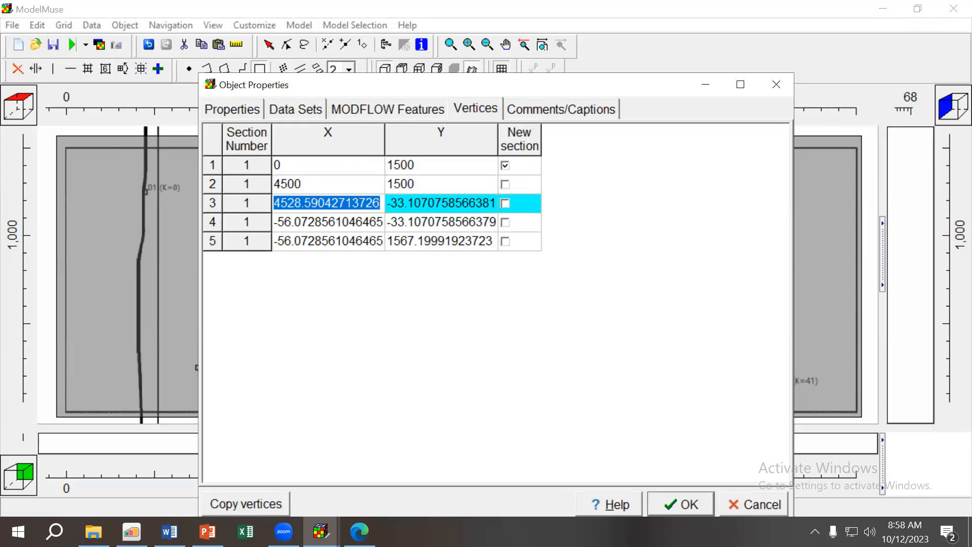
type("4500")
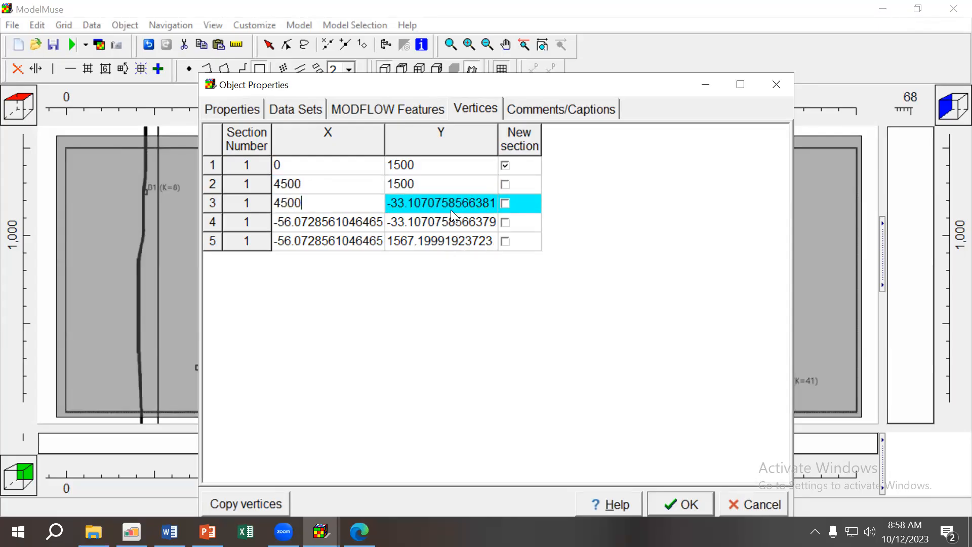
left_click(450, 209)
type("0")
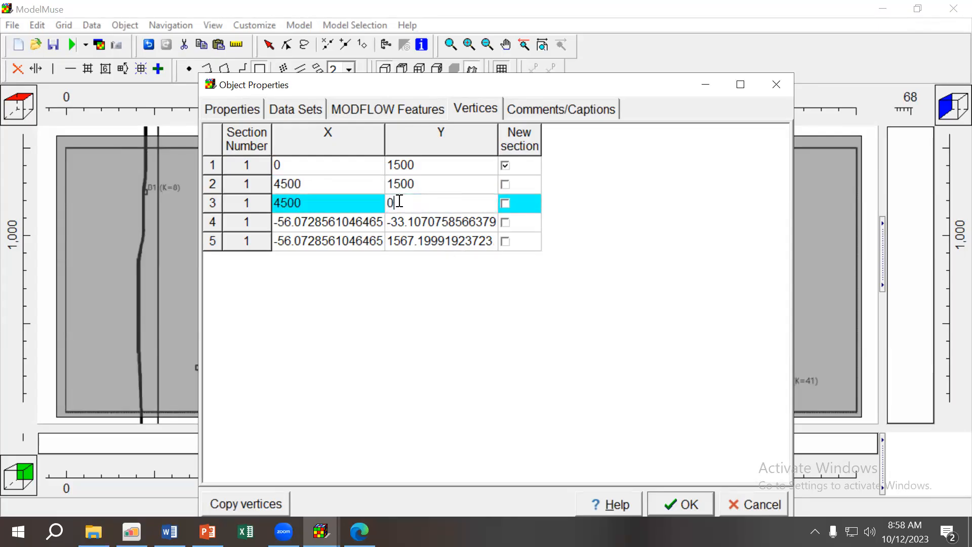
left_click(362, 216)
type("0")
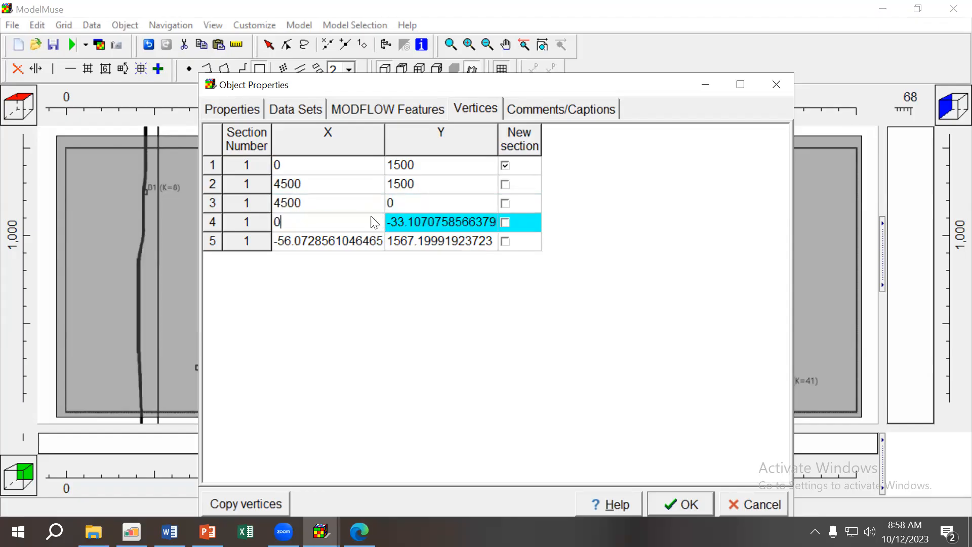
left_click(416, 218)
type("0")
Set the Outline object's fifth vertex to X 0, Y 1500, apply its properties and leave the rectangle drawing mode.
left_click(291, 248)
type("0")
left_click(441, 236)
type("1500")
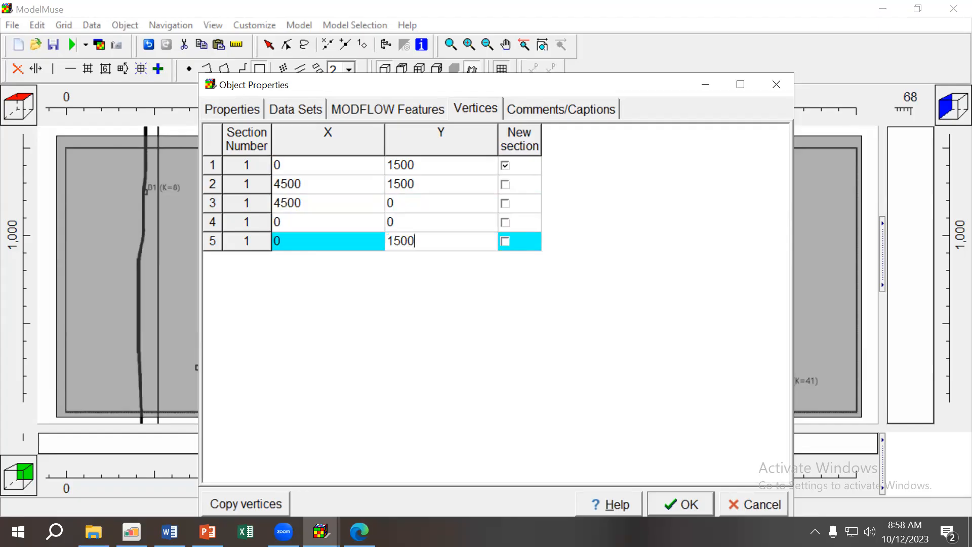
left_click(663, 501)
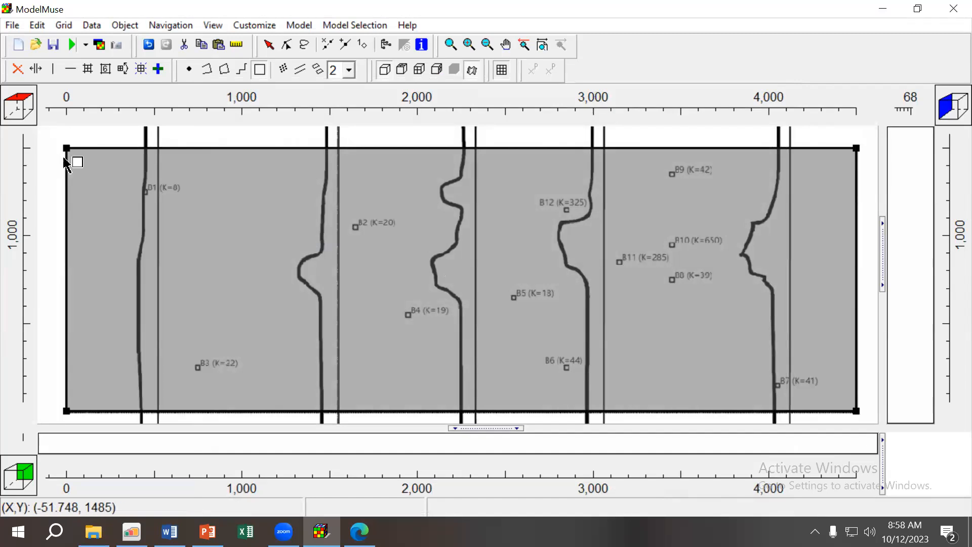
left_click(269, 46)
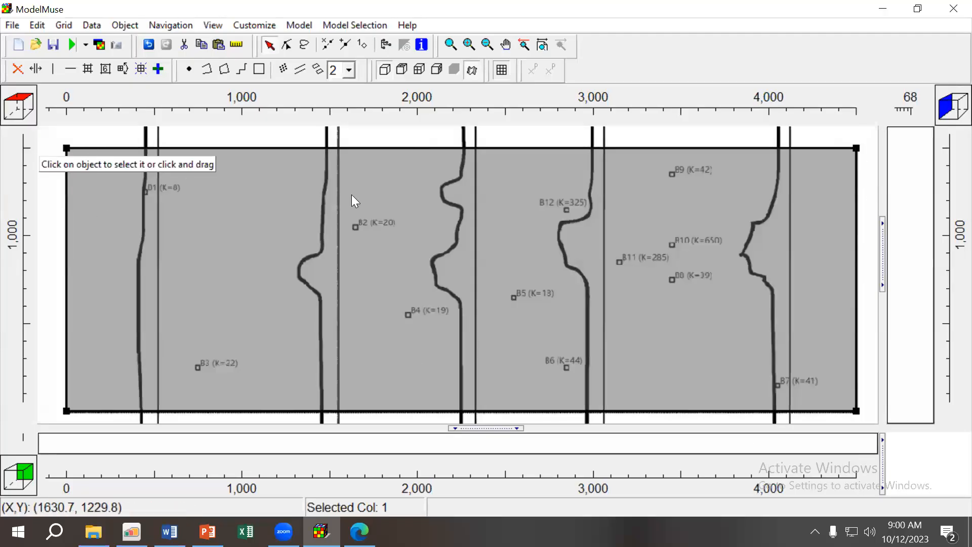
Review the Outline object's vertex coordinates, and generate the grid with an automatically calculated angle and no smoothing.
left_click(271, 49)
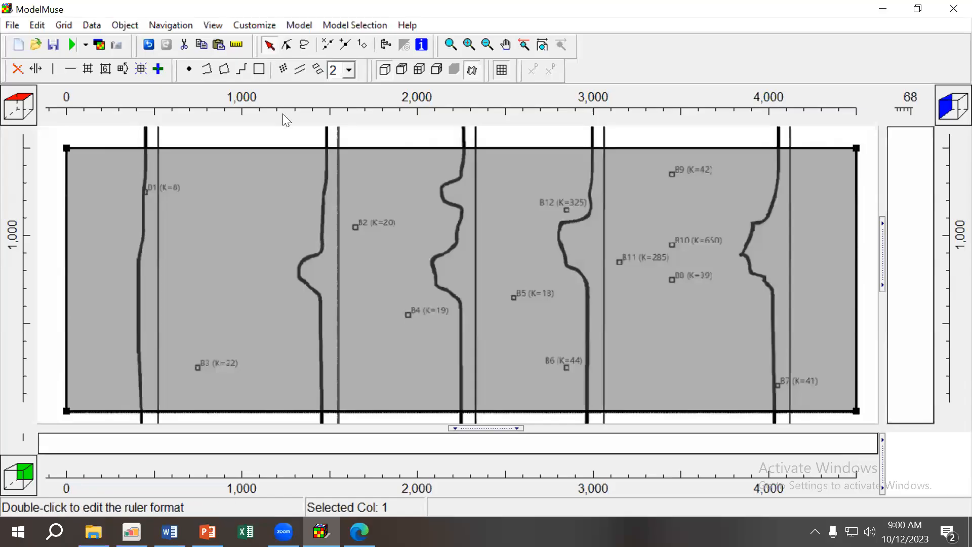
double_click(289, 162)
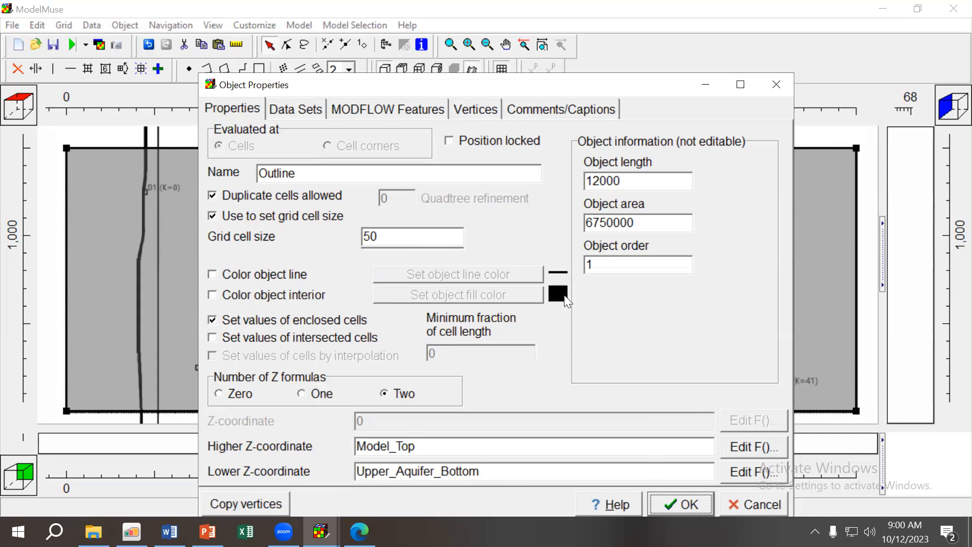
left_click(494, 109)
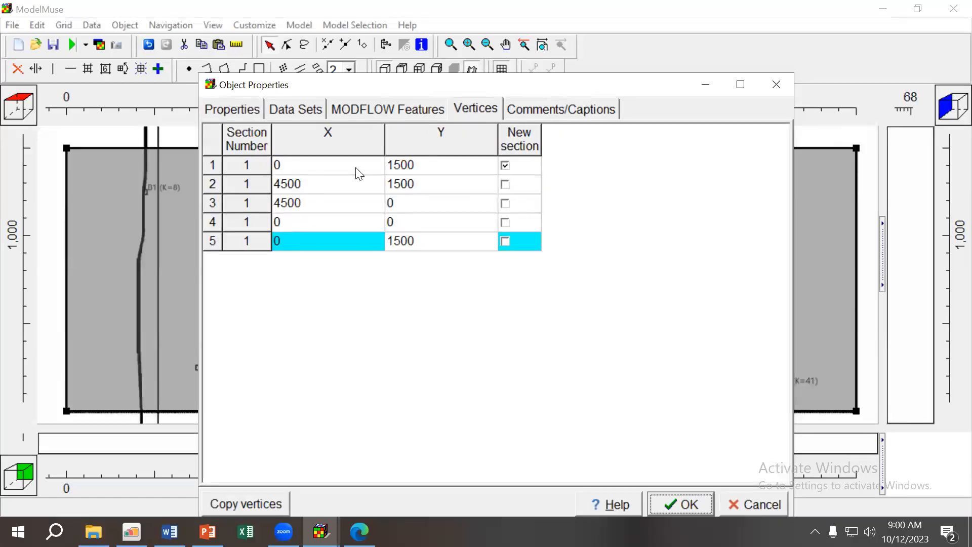
left_click(681, 504)
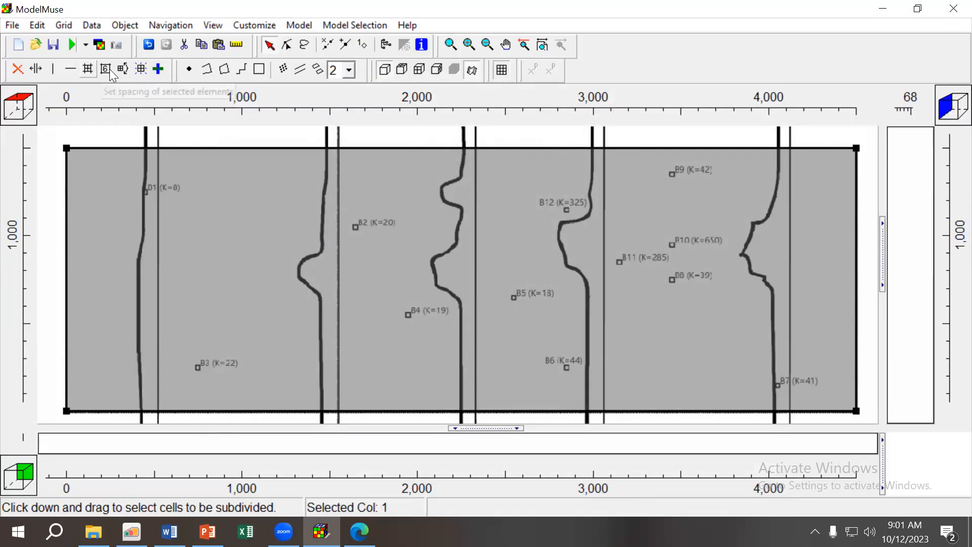
left_click(142, 69)
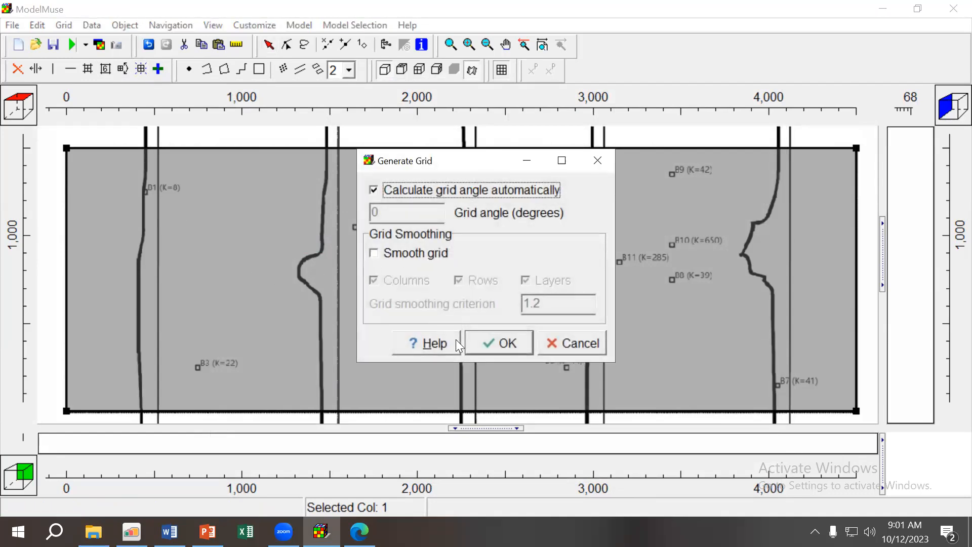
left_click(491, 346)
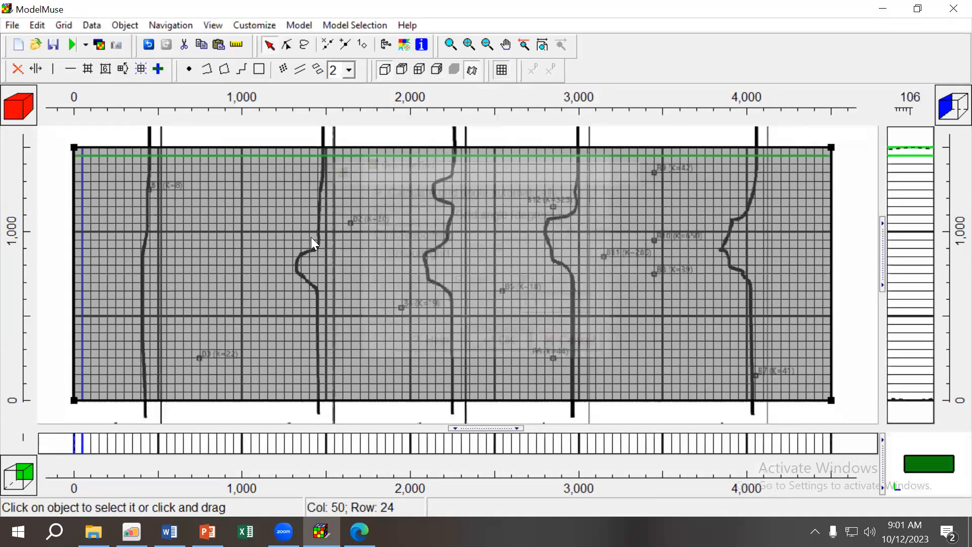
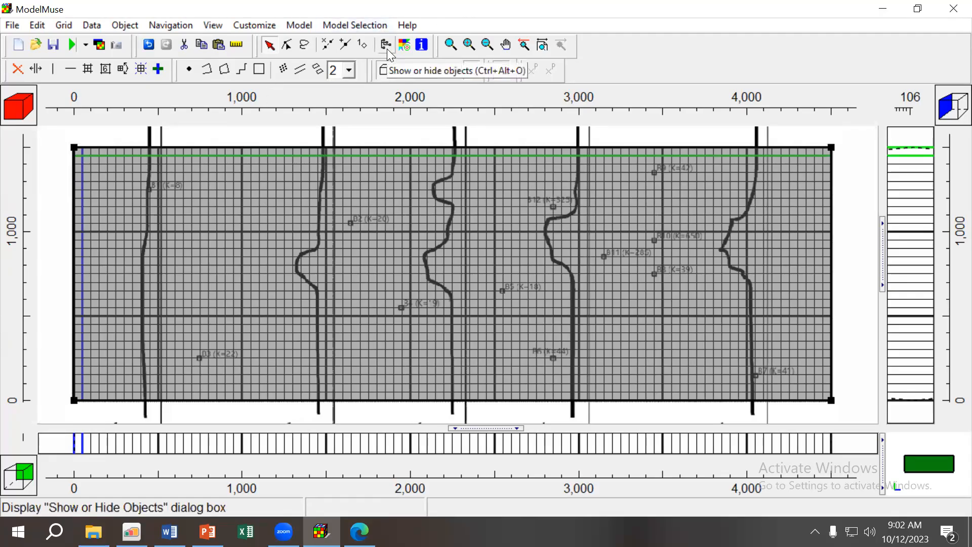
left_click(93, 25)
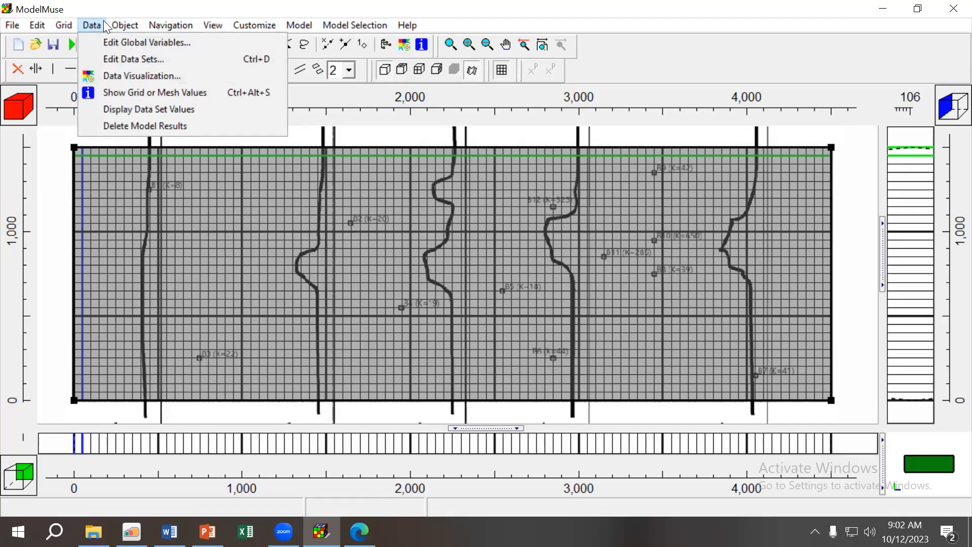
mouse_move(120, 24)
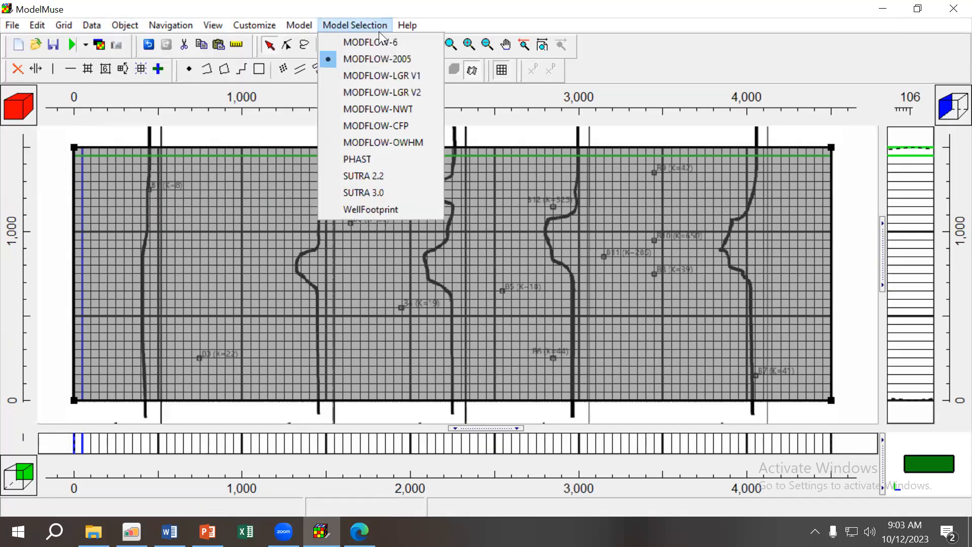
left_click(345, 3)
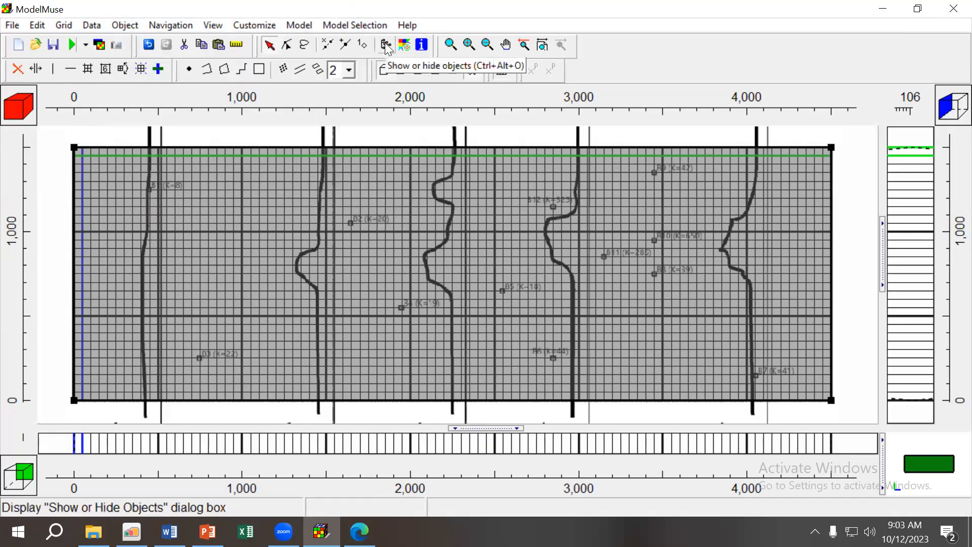
Hide all objects in the model so that only the grid and background image are displayed.
left_click(384, 44)
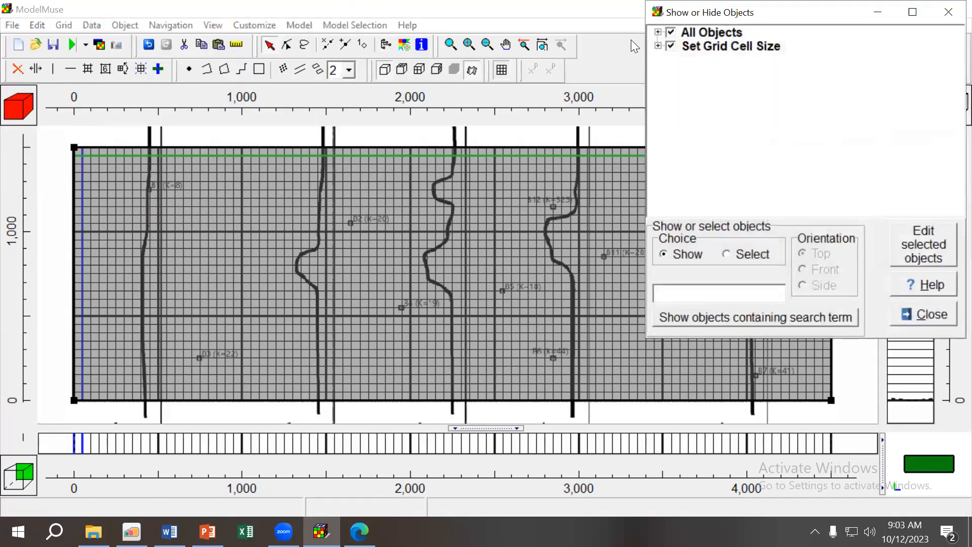
left_click_drag(722, 18, 548, 59)
left_click(496, 74)
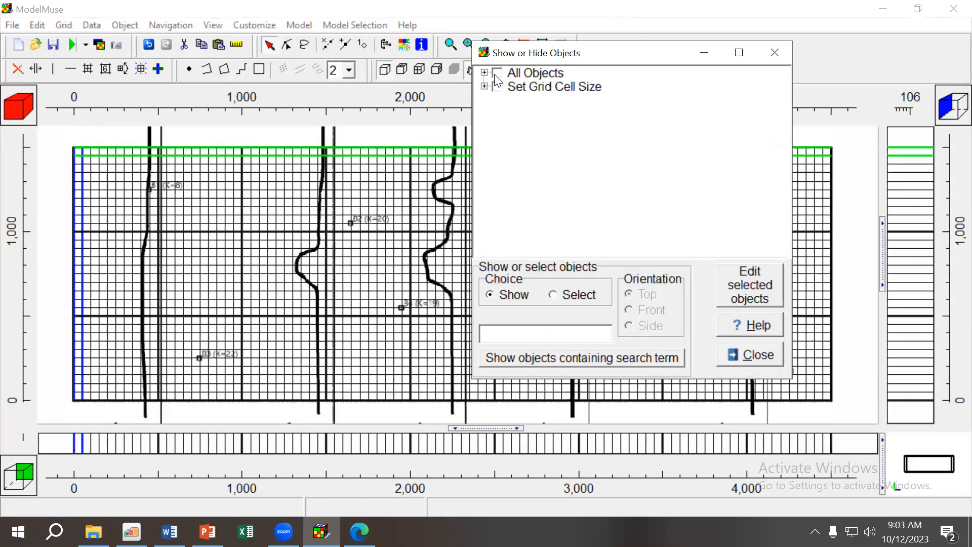
left_click(497, 74)
left_click(497, 74)
left_click(497, 74)
left_click(496, 73)
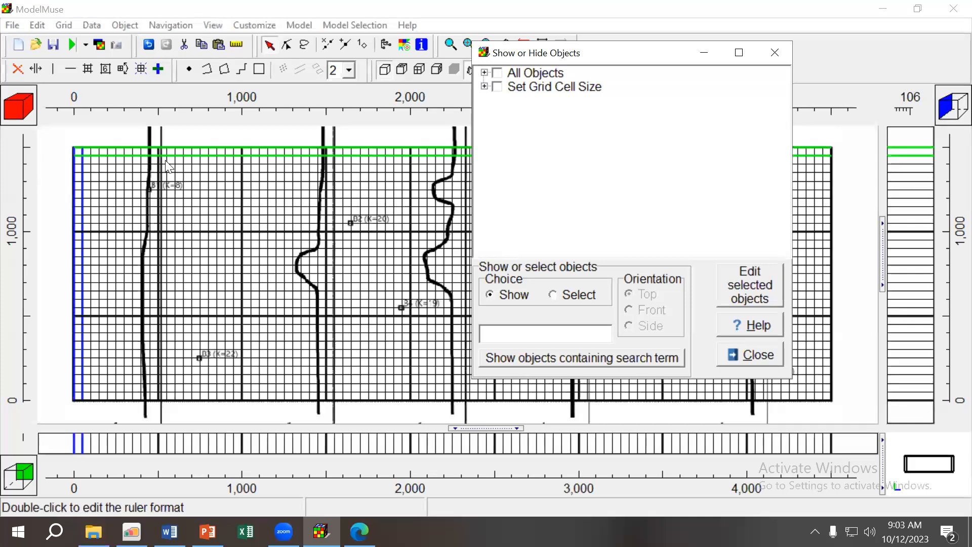
left_click(744, 358)
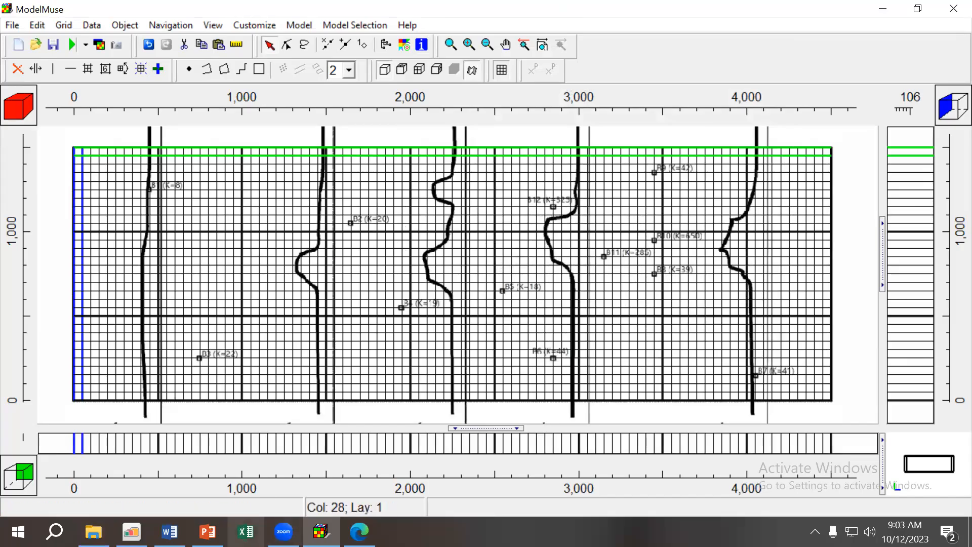
Switch to PowerPoint, review the hydraulic conductivity zones on the Class Exercise slide, and return to ModelMuse.
left_click(359, 531)
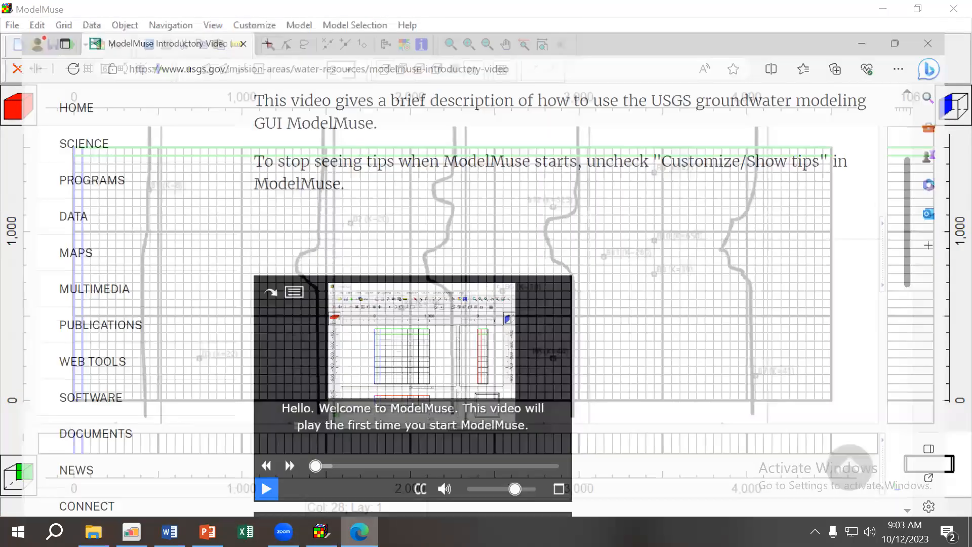
left_click(359, 532)
left_click(208, 532)
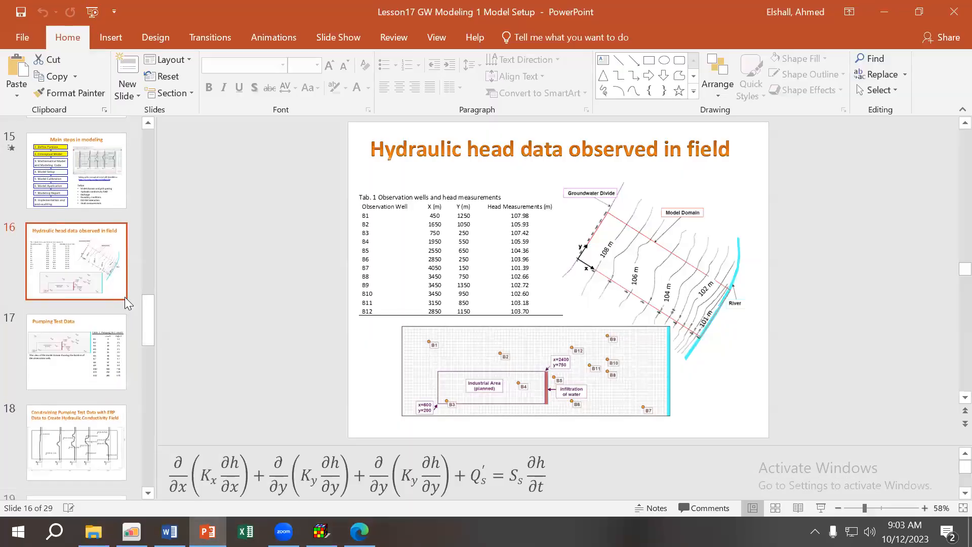
scroll(125, 297, "down", 2)
left_click(80, 383)
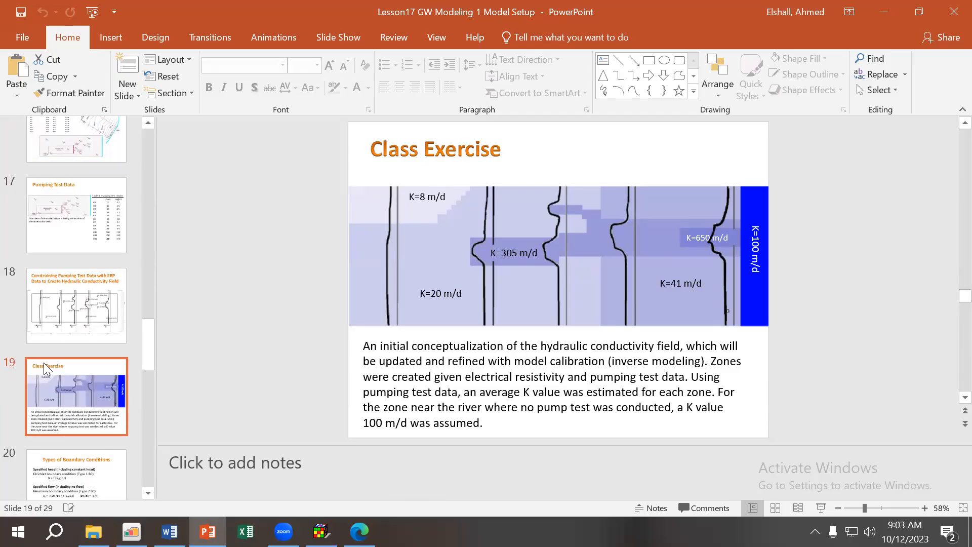
left_click(876, 8)
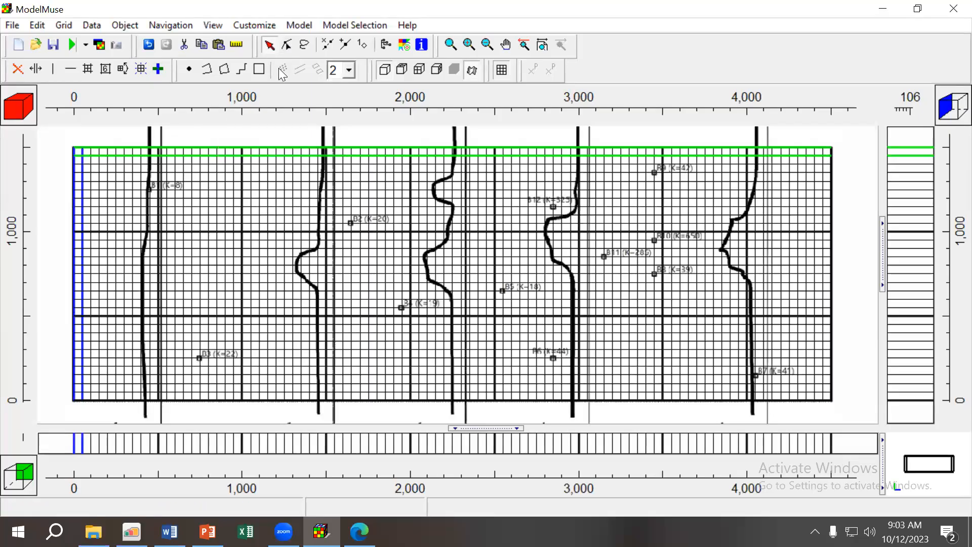
left_click(224, 69)
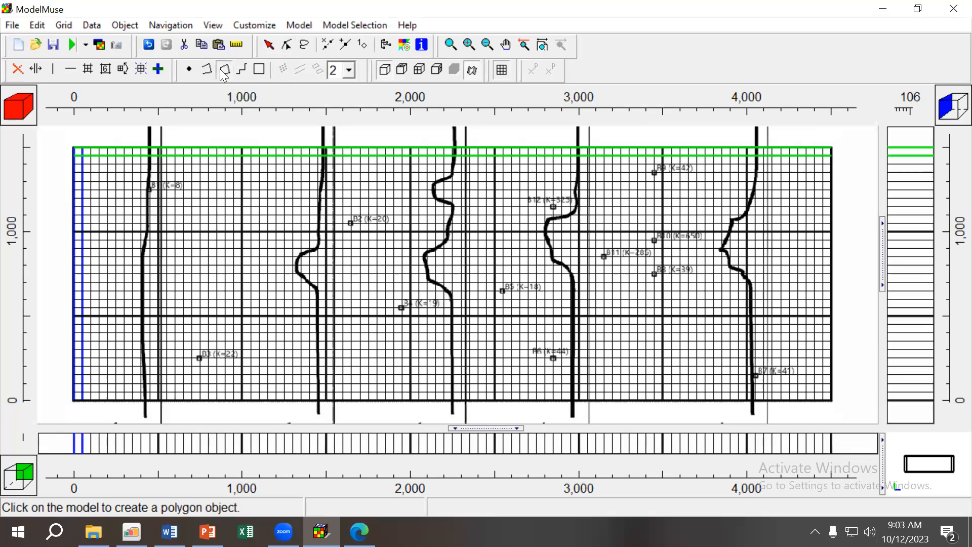
left_click(57, 251)
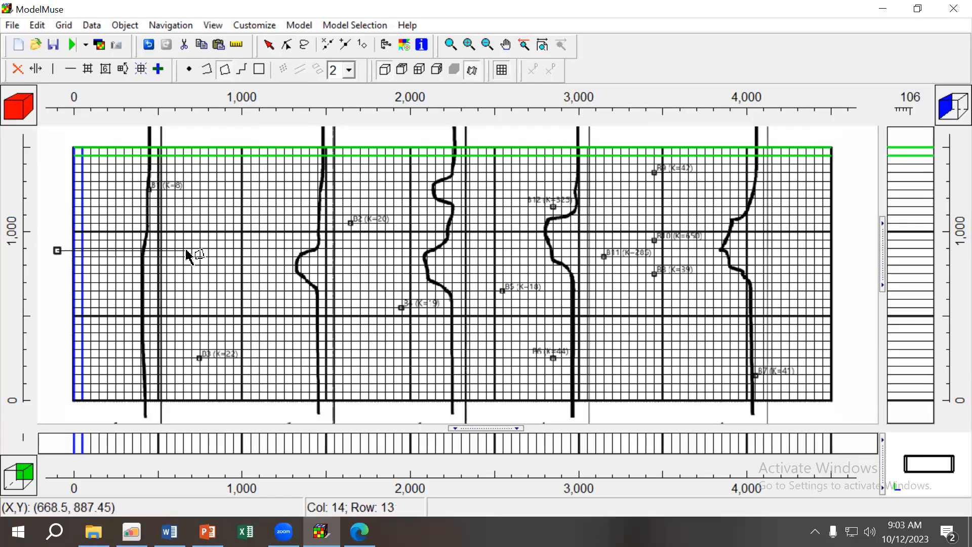
key("Escape")
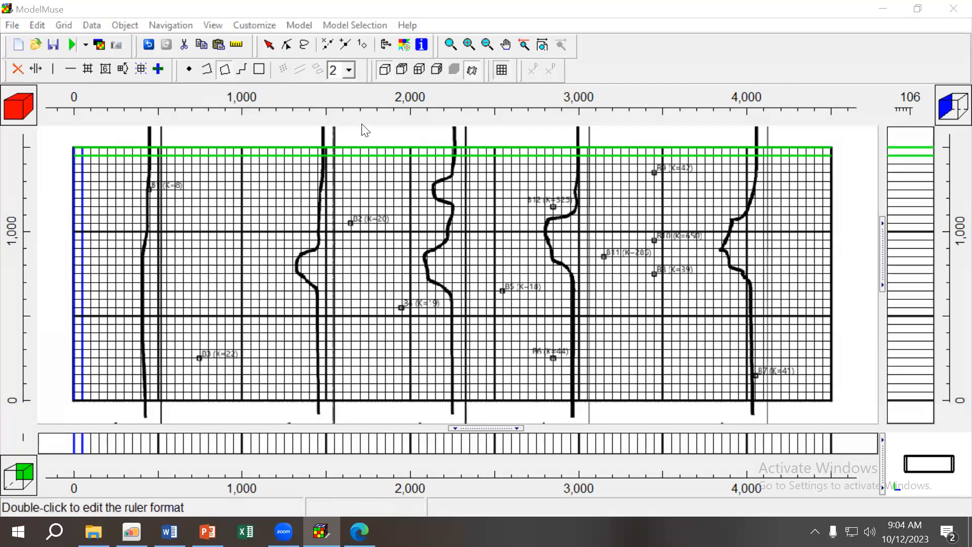
Open the model's parameter manager and set the number of parameters to 6.
left_click(373, 16)
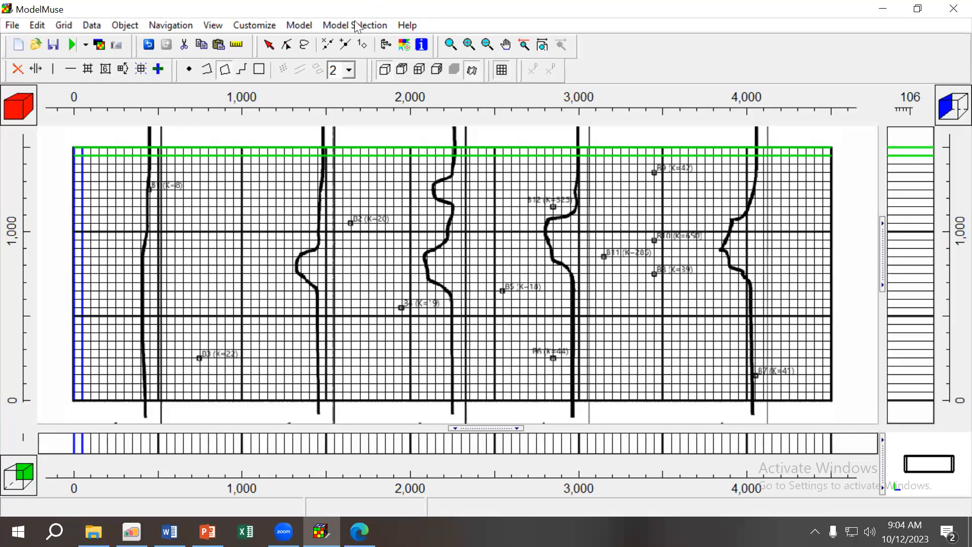
left_click(293, 23)
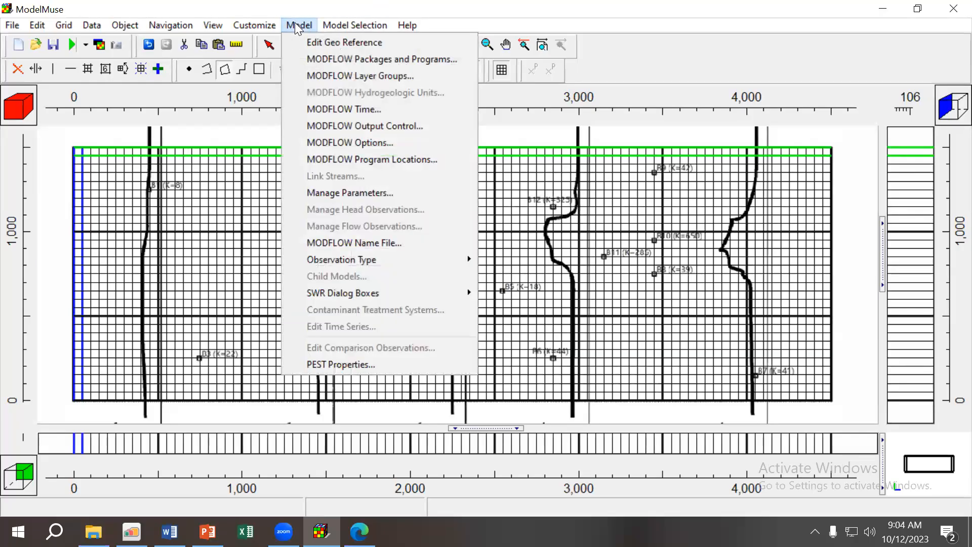
left_click(352, 193)
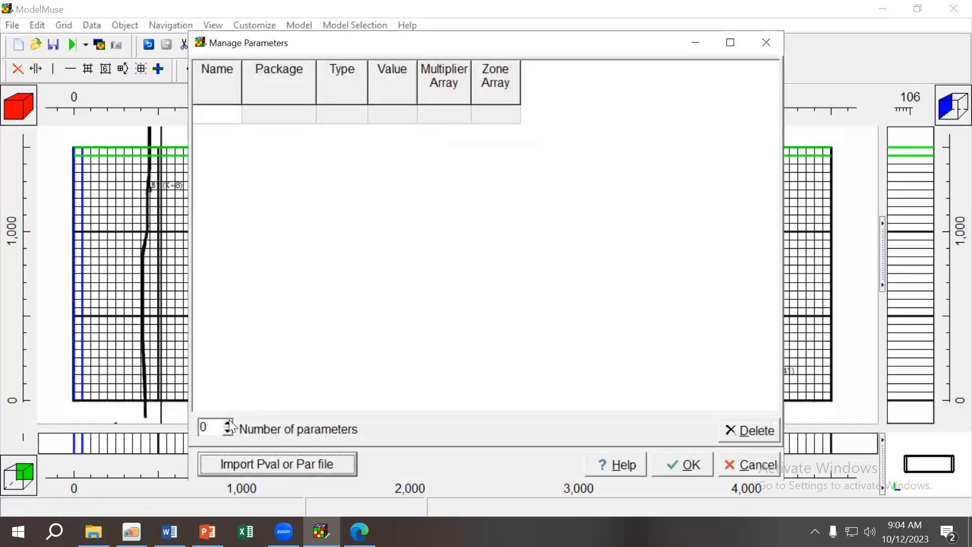
left_click(227, 425)
left_click(227, 424)
left_click(228, 425)
left_click(228, 424)
left_click(228, 425)
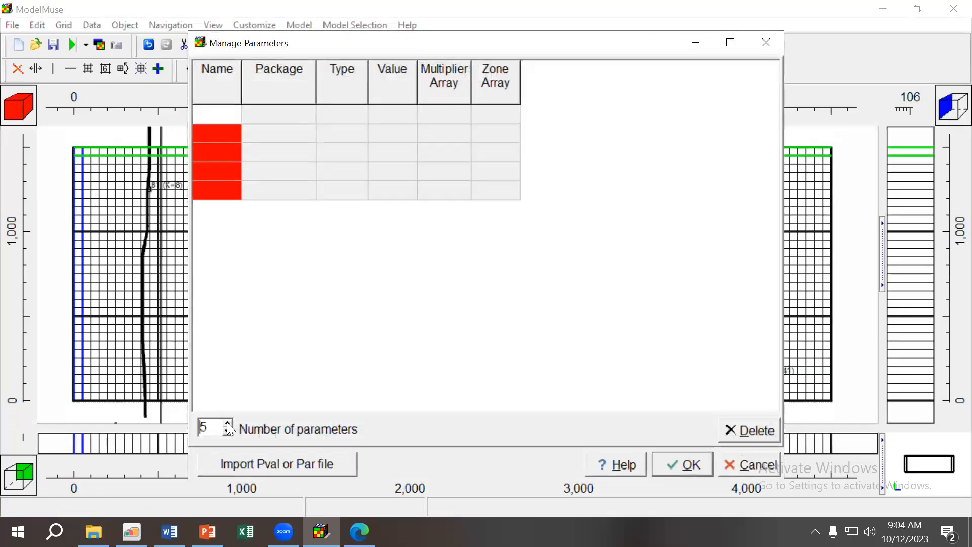
left_click(227, 425)
Name the six parameters K1, K2, K3, K4, K5 and K6.
left_click(223, 112)
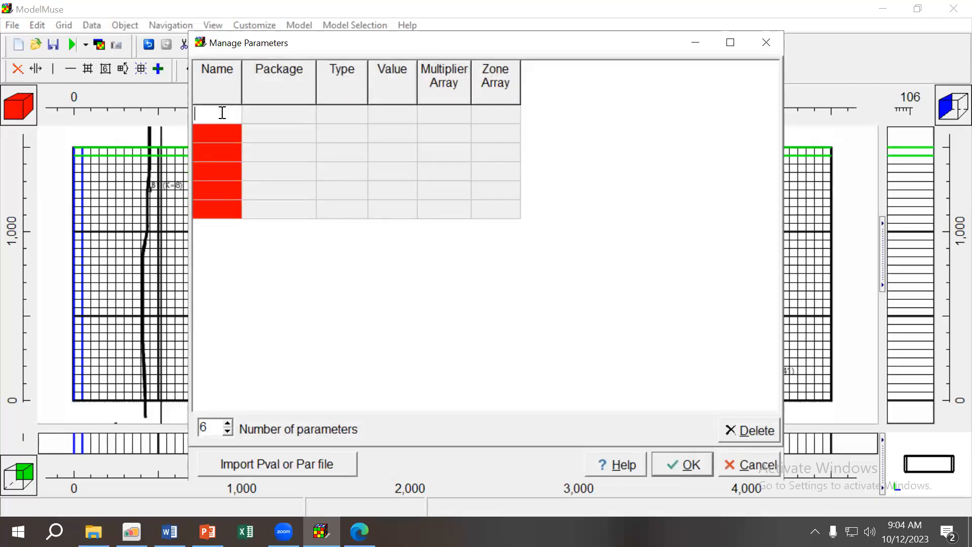
type("K1")
key("Return")
type("K2")
key("Return")
type("K3")
key("Return")
type("K4")
key("Return")
type("K")
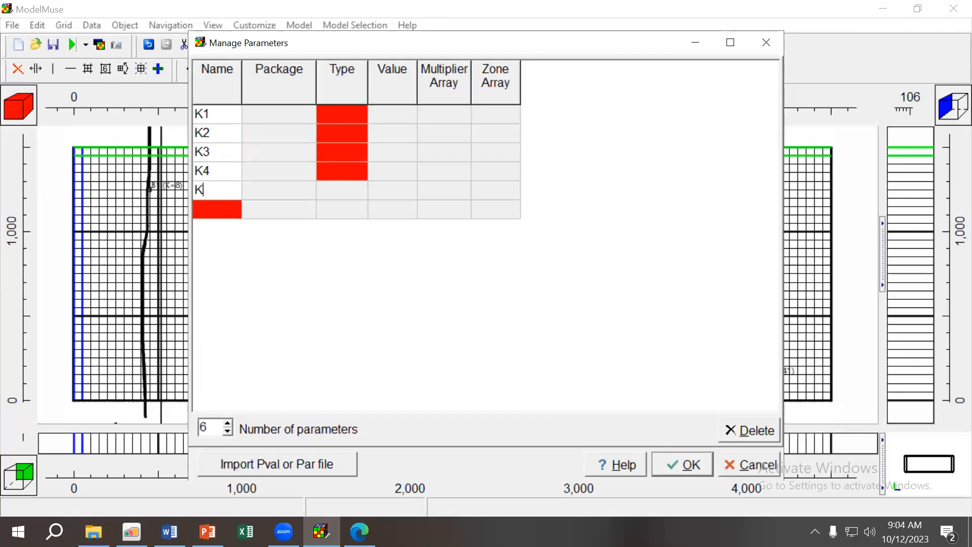
type("5")
key("Return")
type("K6")
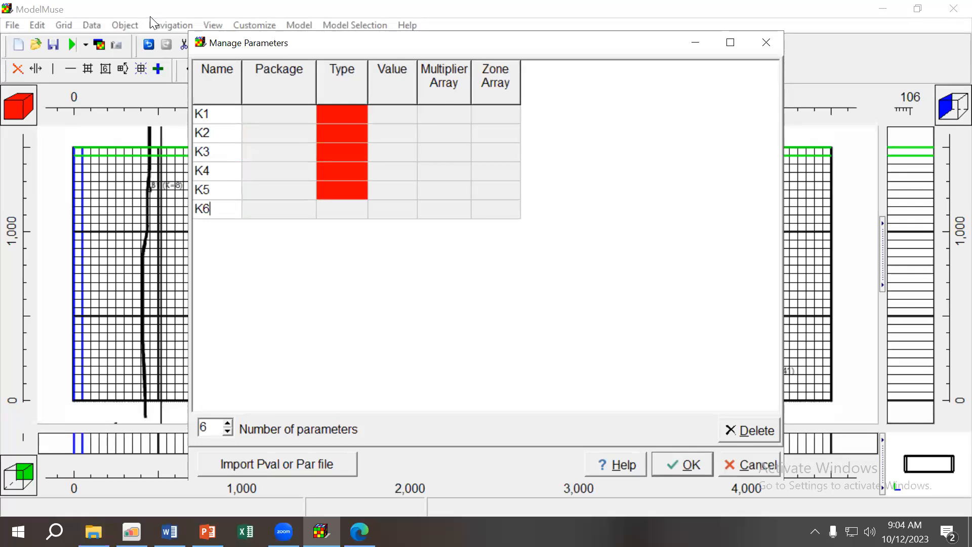
Set the parameter type of K1, K2 and K3 to HK.
left_click(357, 112)
left_click(363, 116)
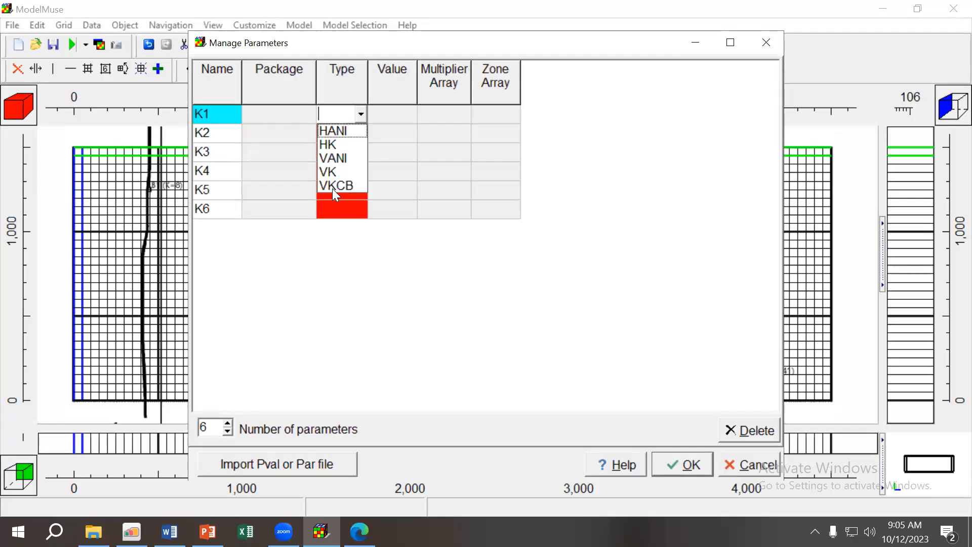
left_click(328, 144)
left_click(361, 126)
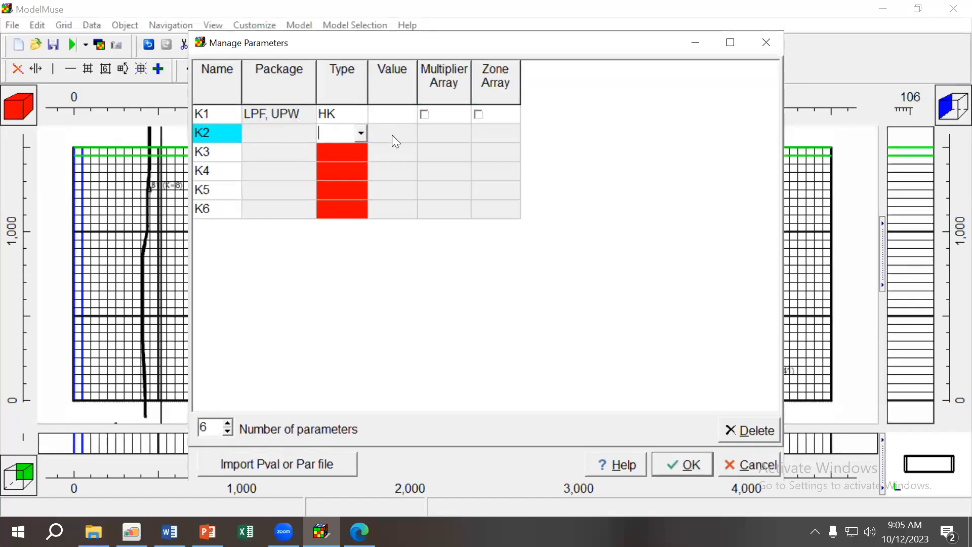
left_click(361, 134)
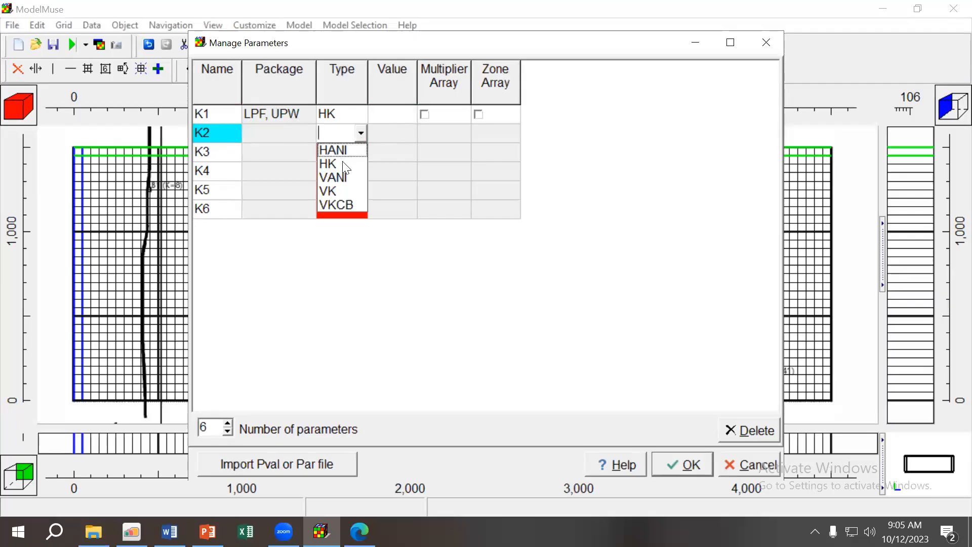
left_click(346, 164)
left_click(359, 157)
left_click(359, 157)
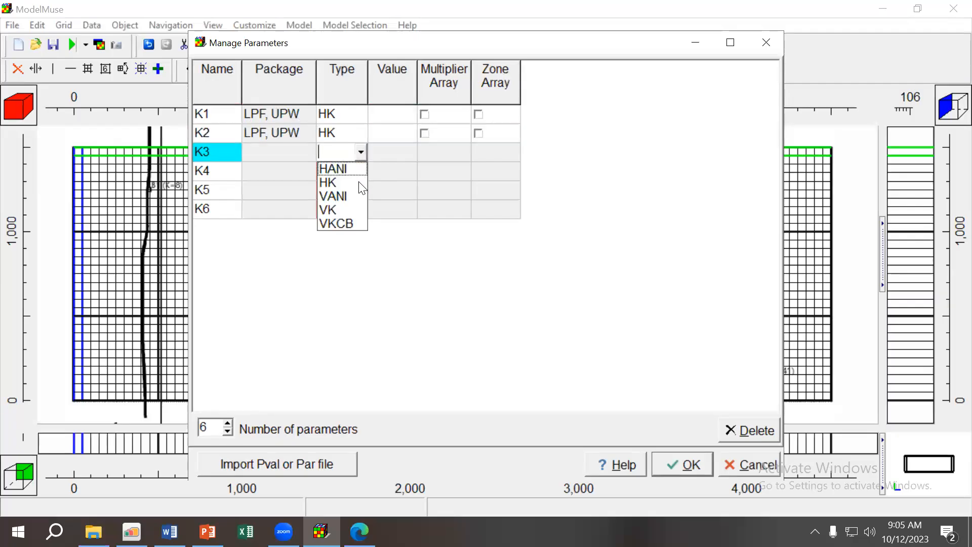
left_click(352, 182)
Set the parameter type of K4, K5 and K6 to HK.
left_click(361, 171)
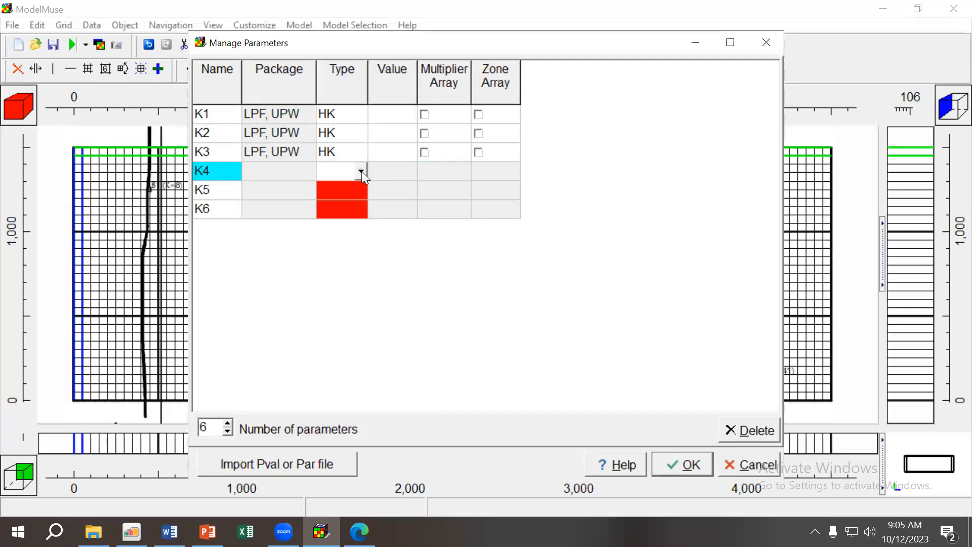
left_click(359, 175)
left_click(347, 200)
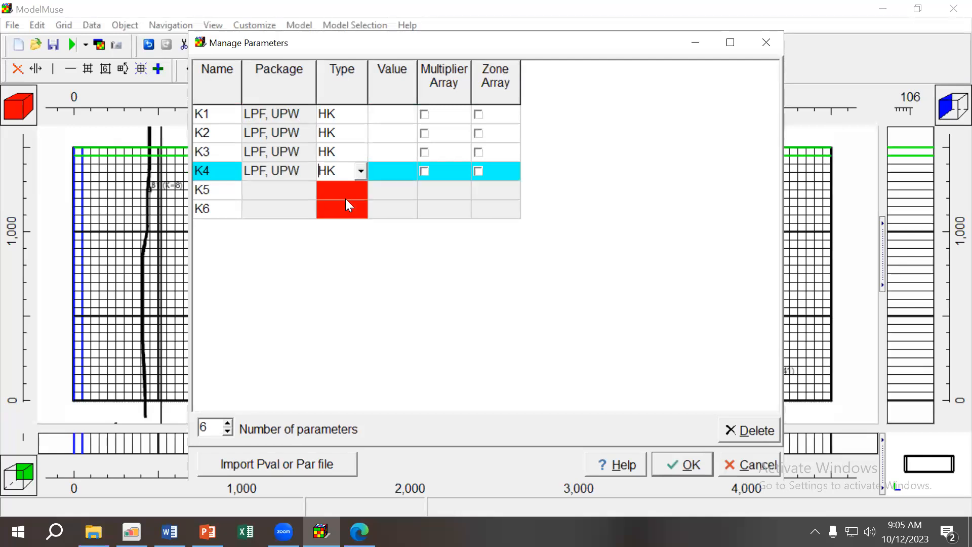
left_click(364, 189)
left_click(363, 189)
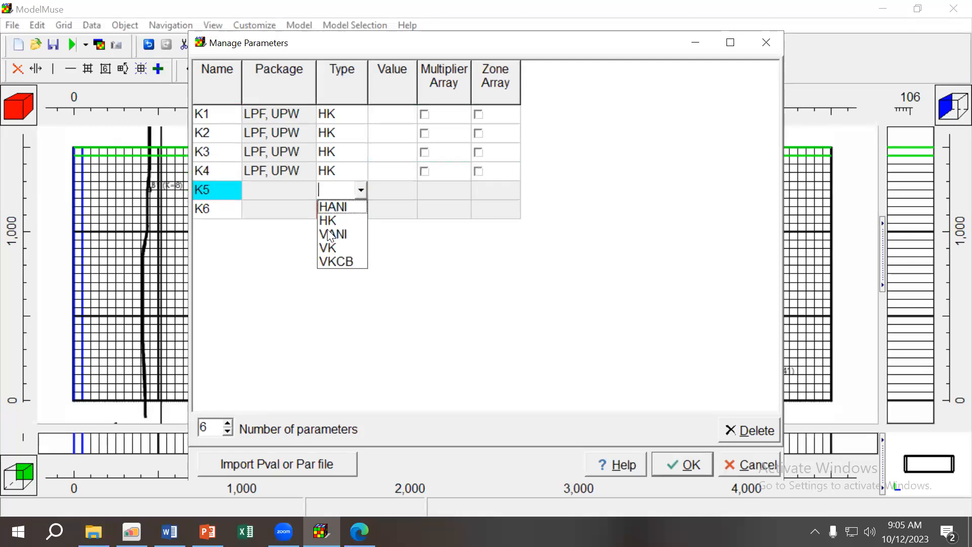
left_click(333, 221)
left_click(357, 205)
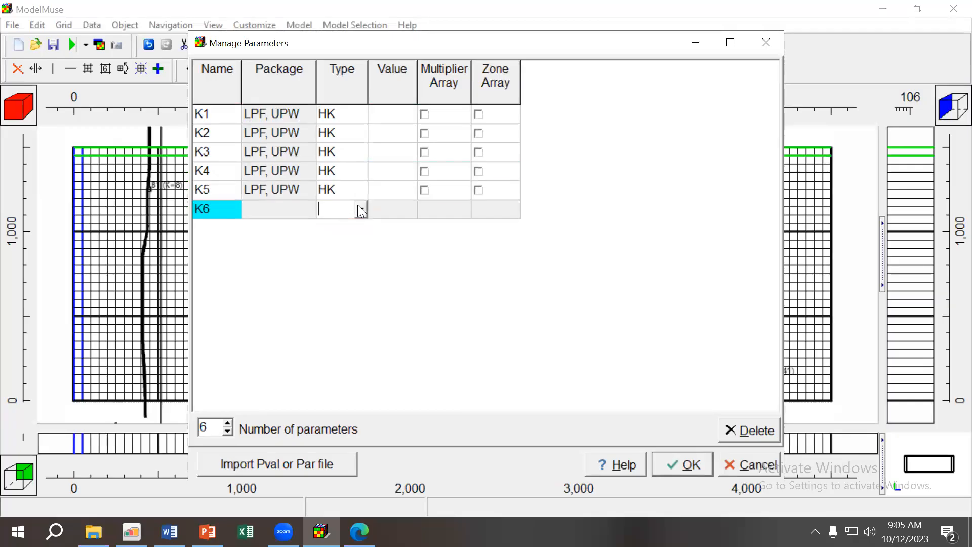
left_click(358, 205)
left_click(337, 239)
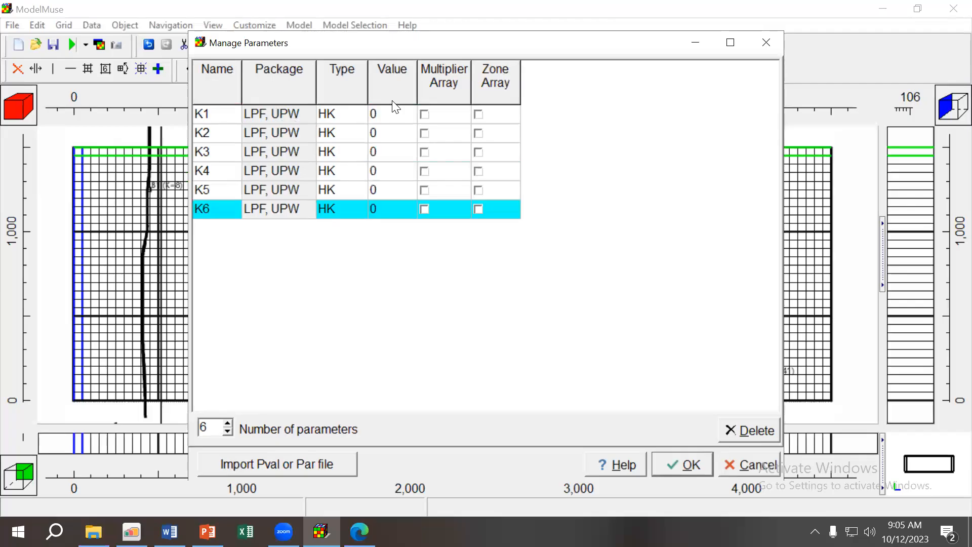
Set the parameter values of K1 to 8, K2 to 21 and K3 to 300.
left_click(395, 116)
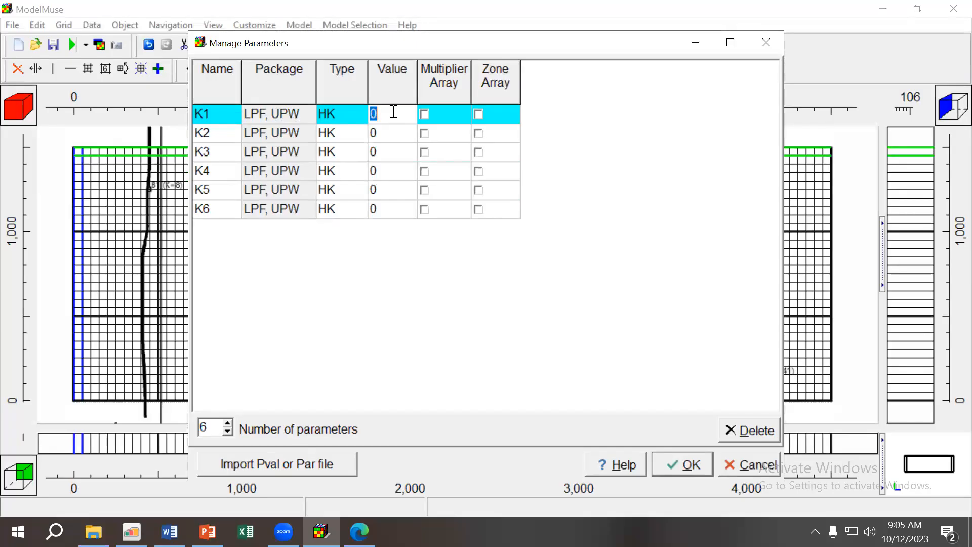
type("8")
key("Down")
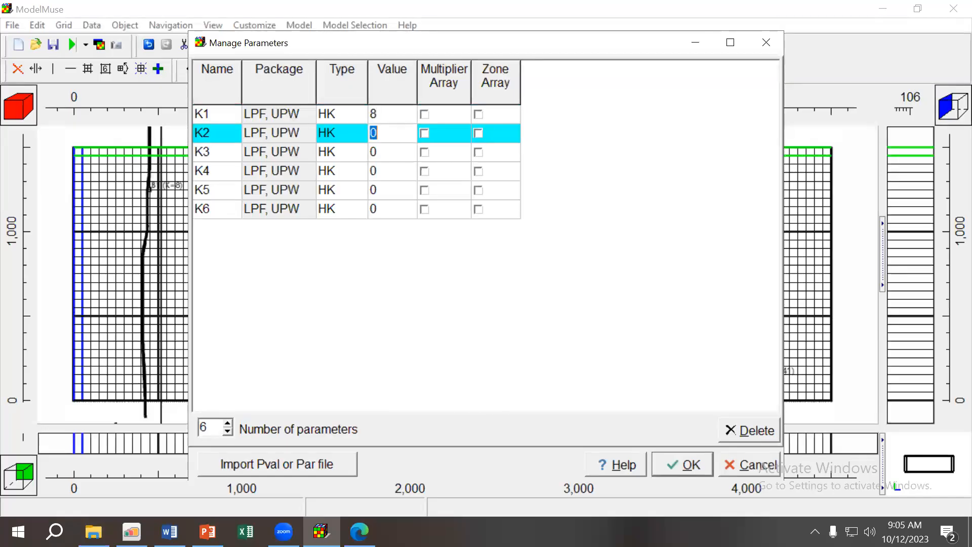
type("21")
key("Down")
type("300")
key("Down")
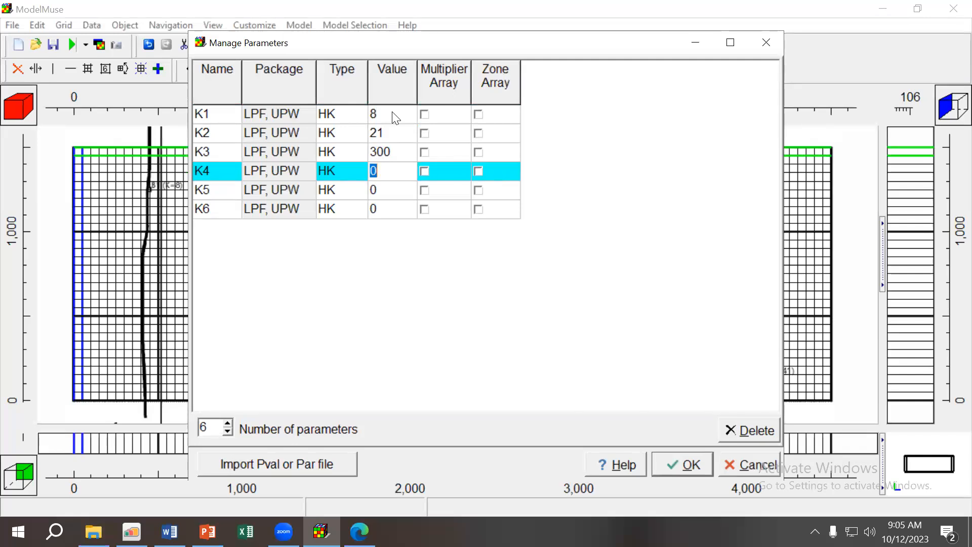
Set the parameter values of K4 to 41, K5 to 650 and K6 to 150.
type("41")
key("Down")
type("650")
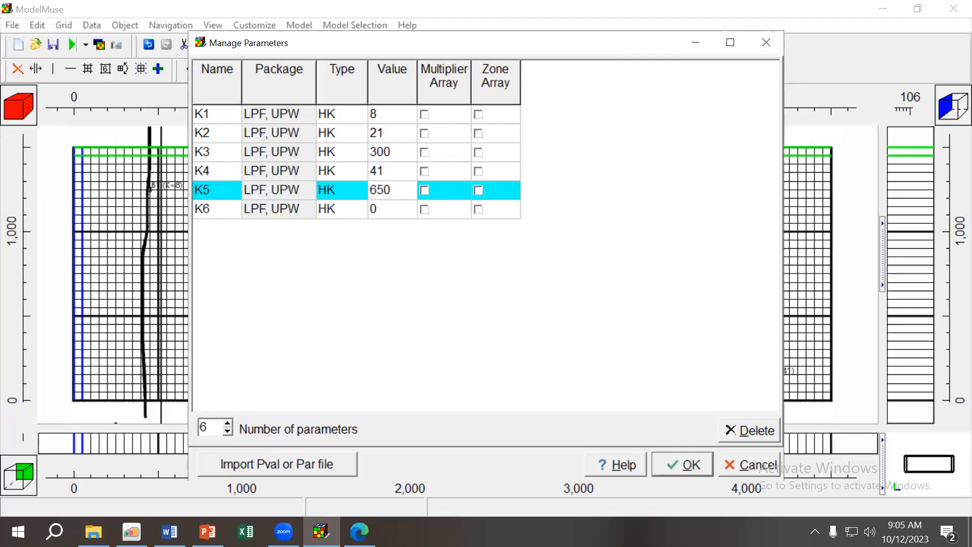
key("Down")
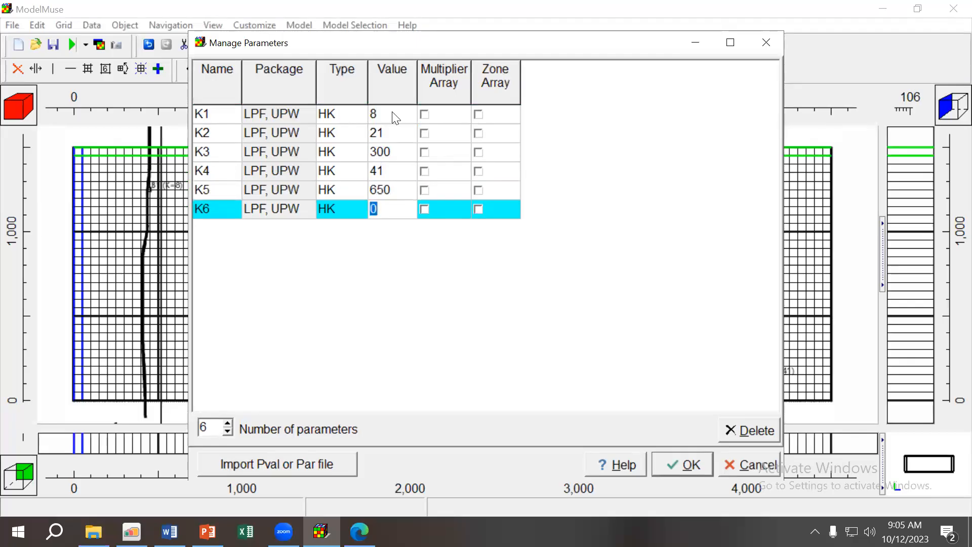
type("150")
key("Up")
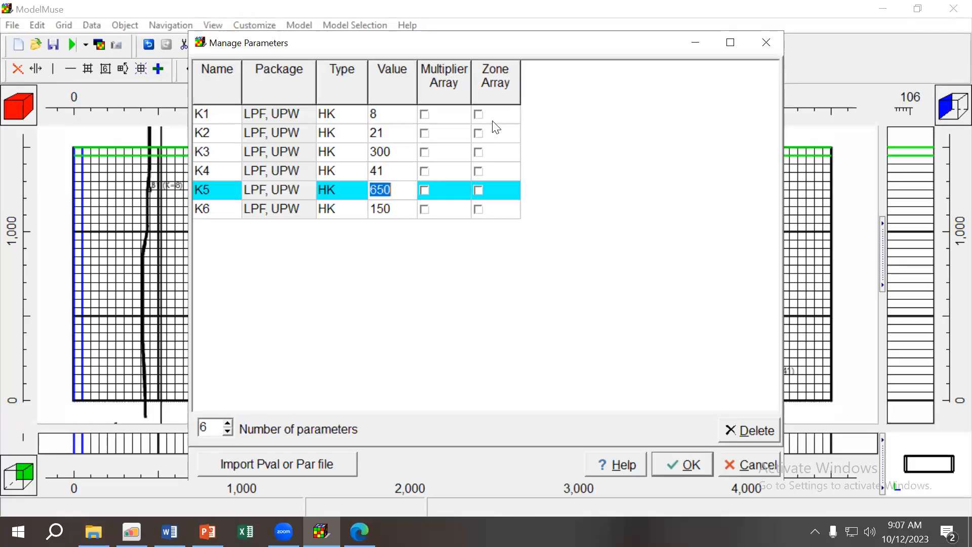
Enable the zone array for all six parameters K1 to K6 and accept the parameter settings.
left_click(479, 116)
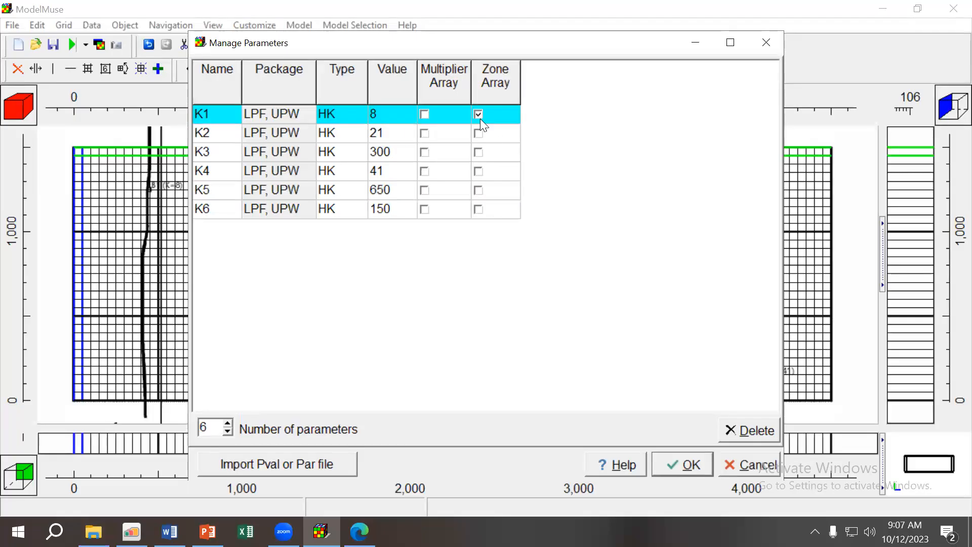
left_click(479, 134)
left_click(478, 153)
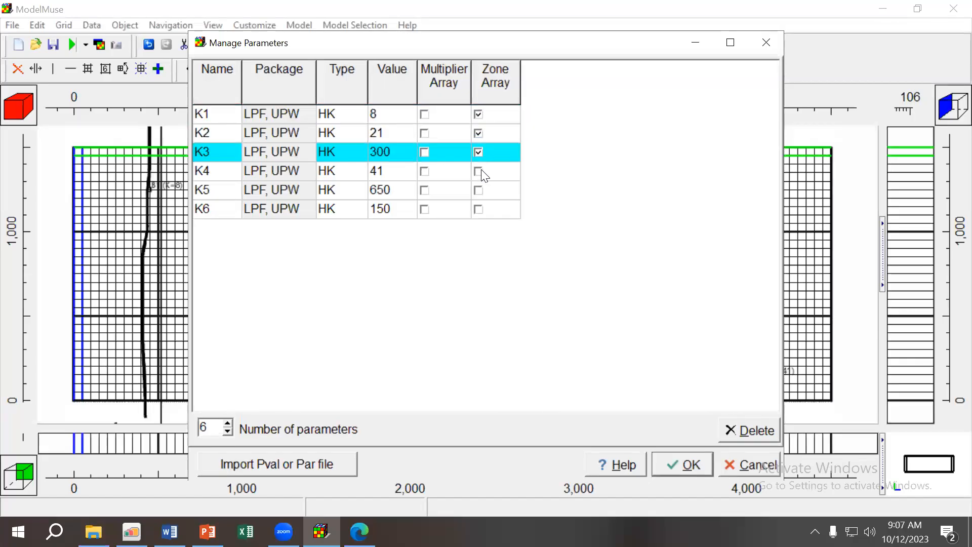
left_click(479, 171)
left_click(478, 190)
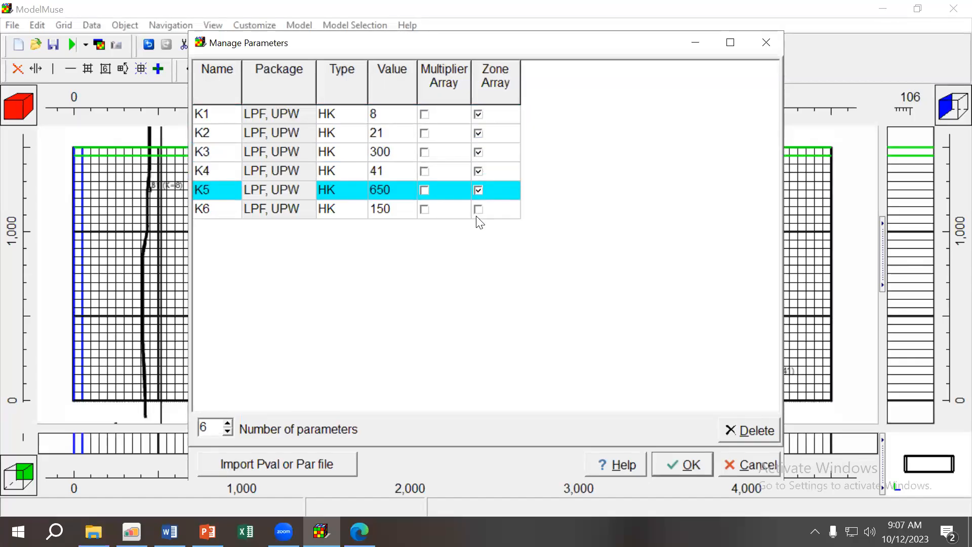
left_click(478, 209)
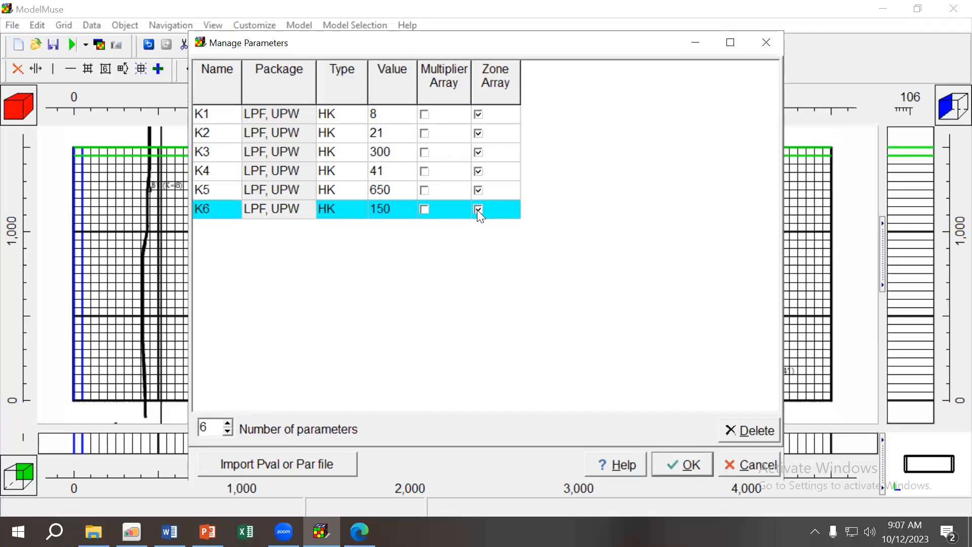
left_click(674, 465)
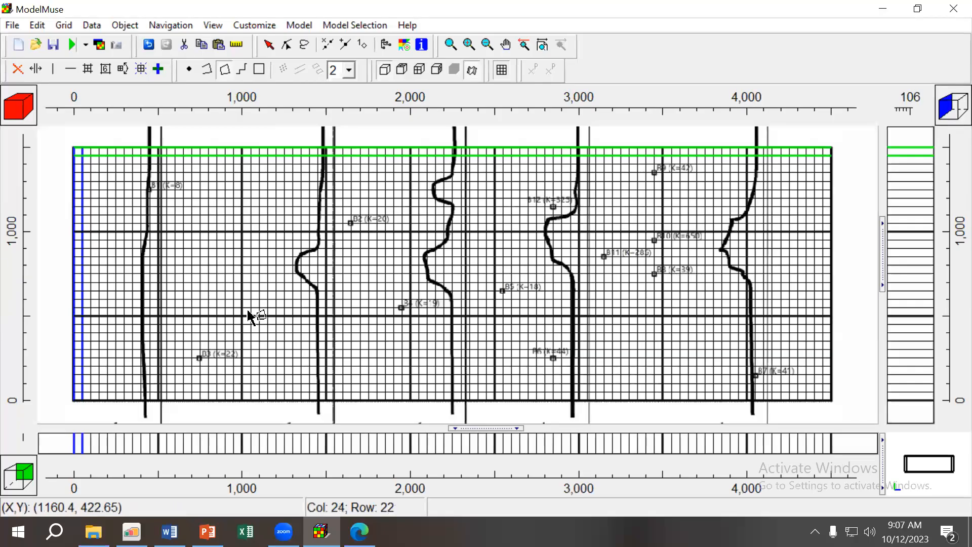
Draw a polygon around borehole B1 (K=8) over the grid's upper-left corner, area about 945,556, and name the object z1.
left_click(226, 71)
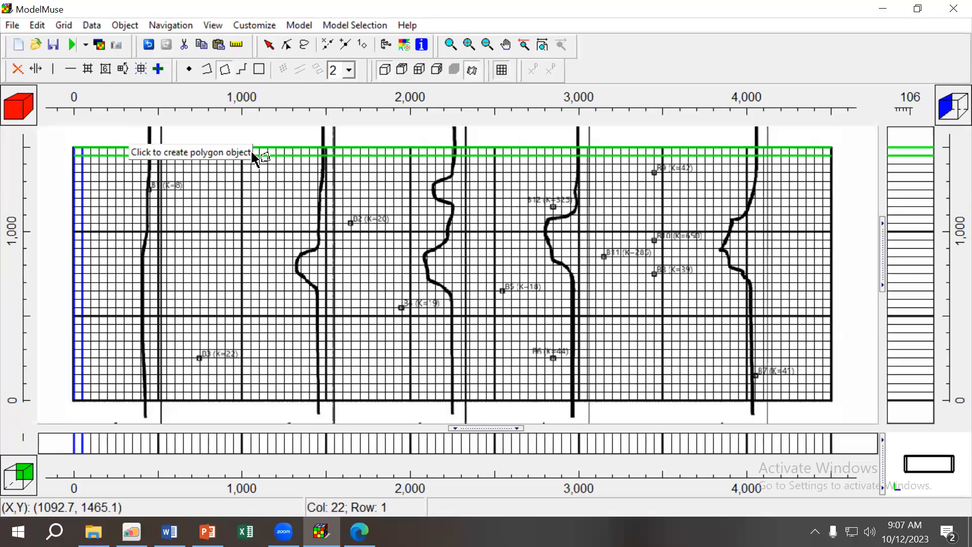
left_click(59, 259)
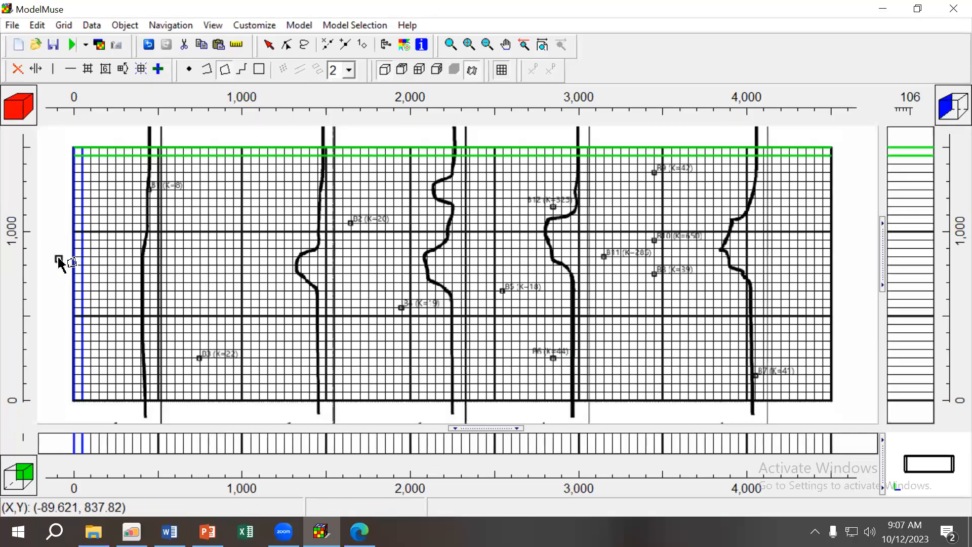
left_click(215, 267)
left_click(280, 183)
left_click(272, 130)
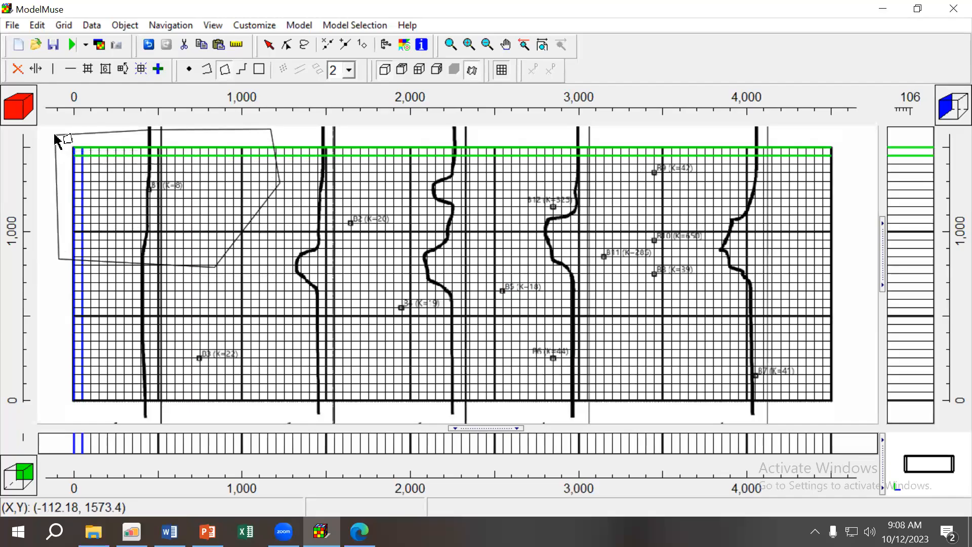
double_click(55, 134)
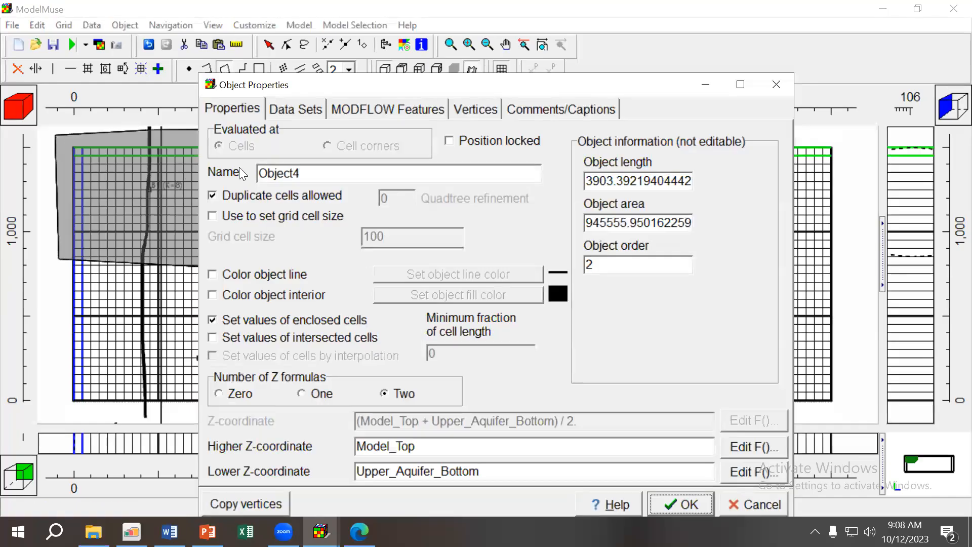
double_click(303, 173)
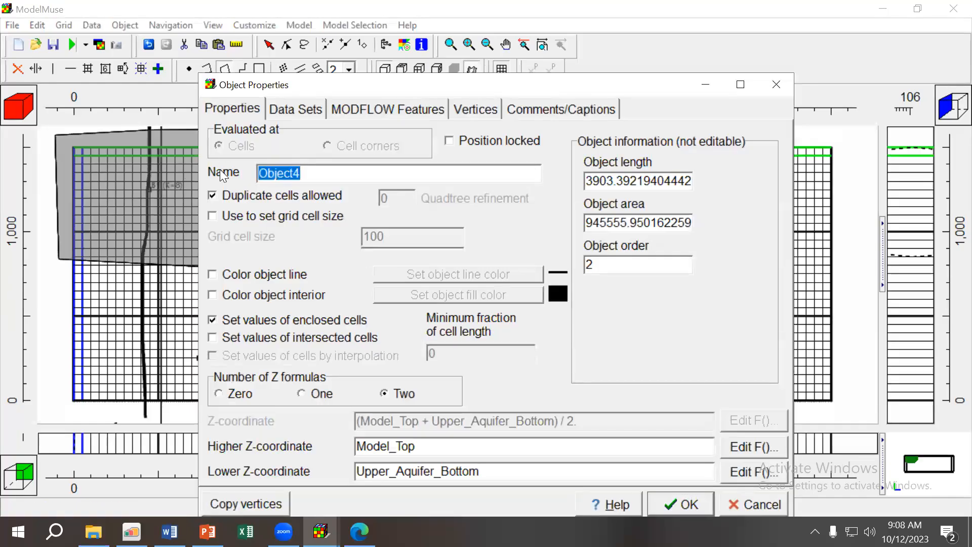
type("z1")
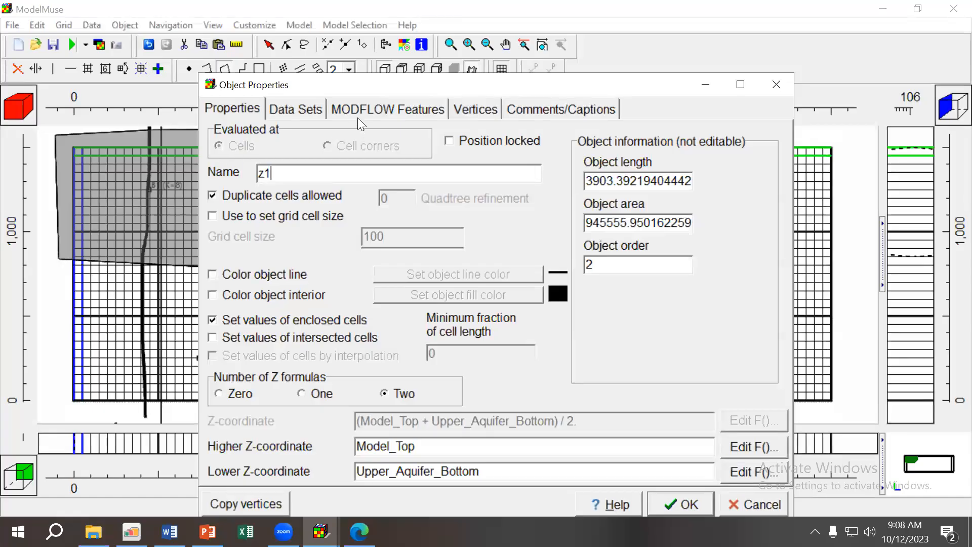
Assign the required HK parameter data sets K1_Zone through K6_Zone to the z1 object.
left_click(306, 112)
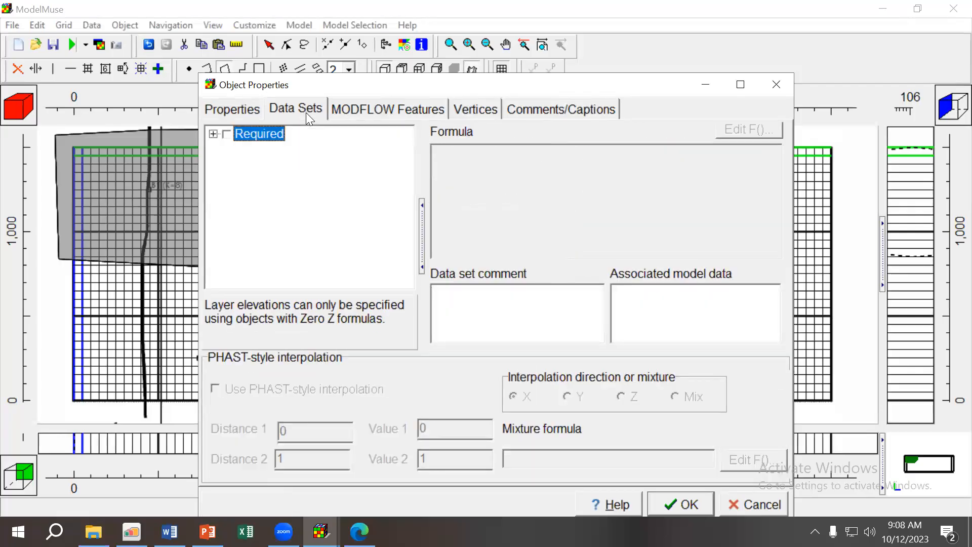
left_click(351, 112)
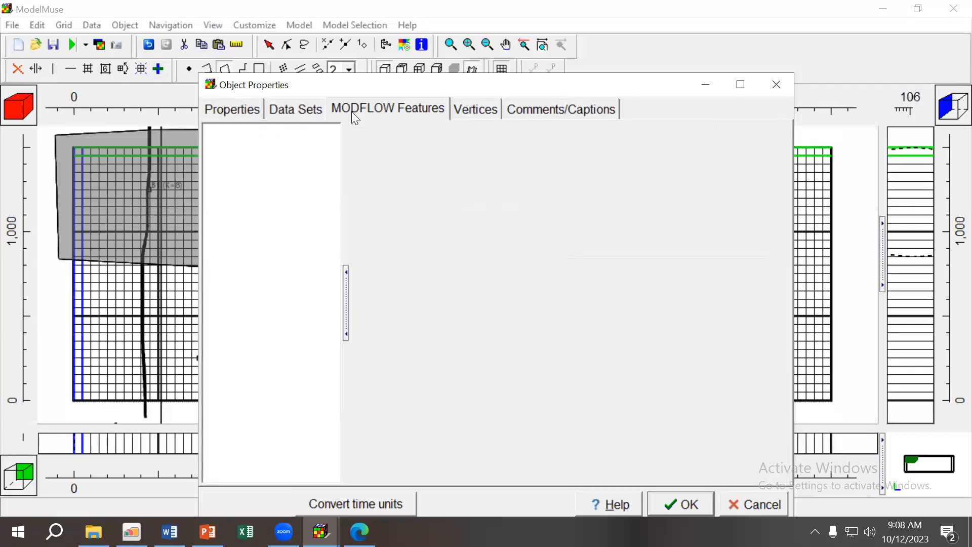
left_click(295, 108)
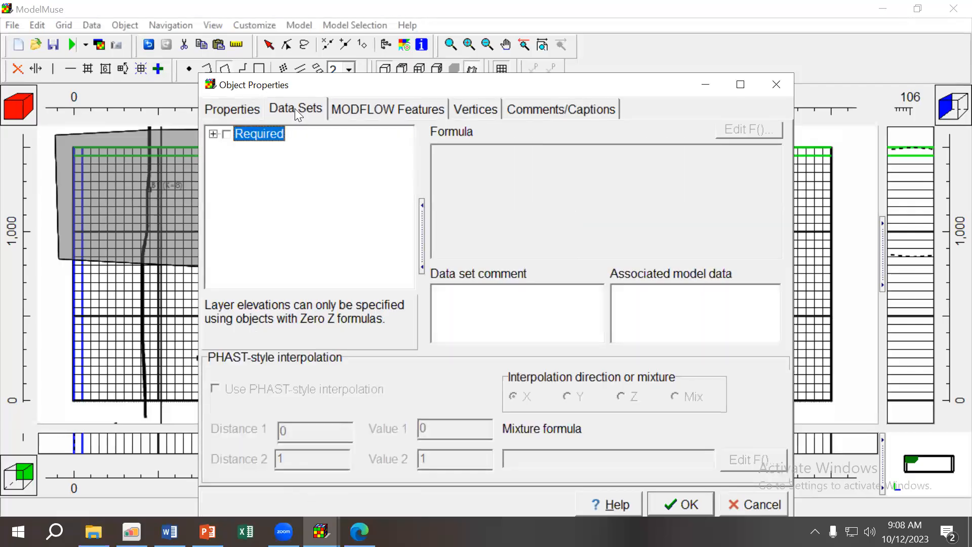
left_click(213, 134)
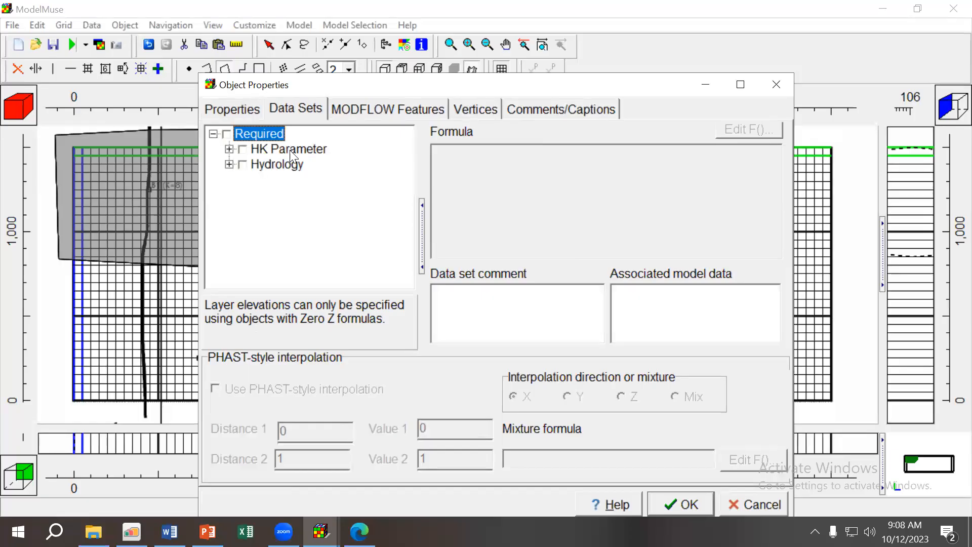
left_click(229, 149)
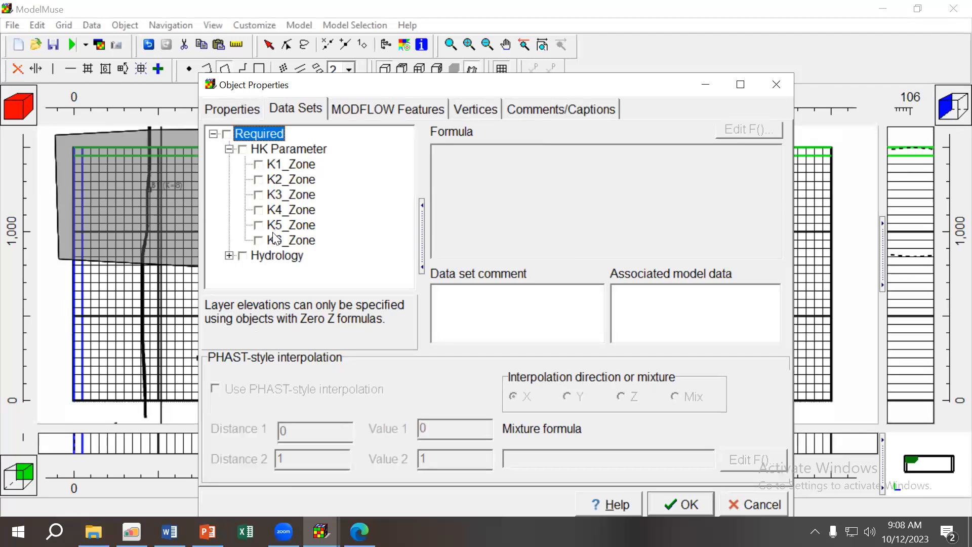
left_click(259, 164)
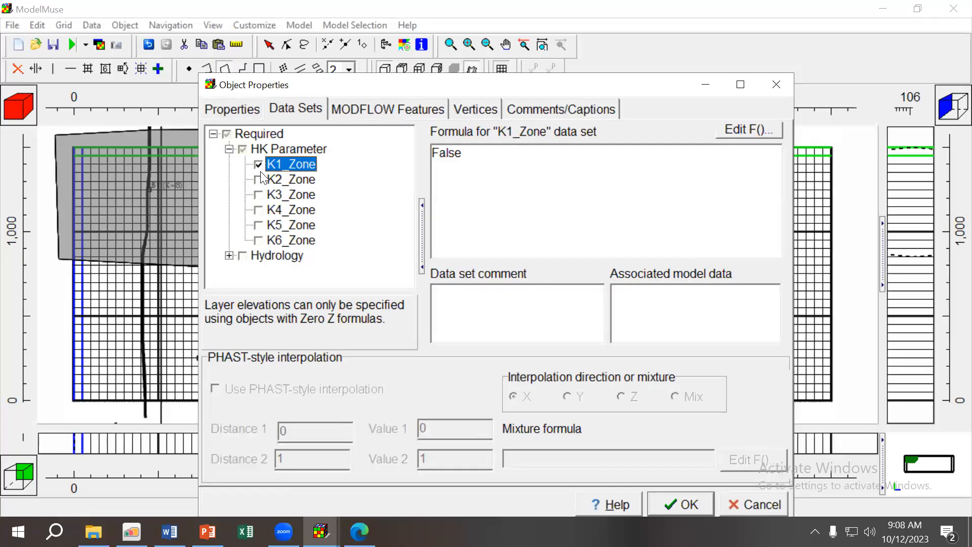
left_click(258, 179)
left_click(259, 195)
left_click(259, 209)
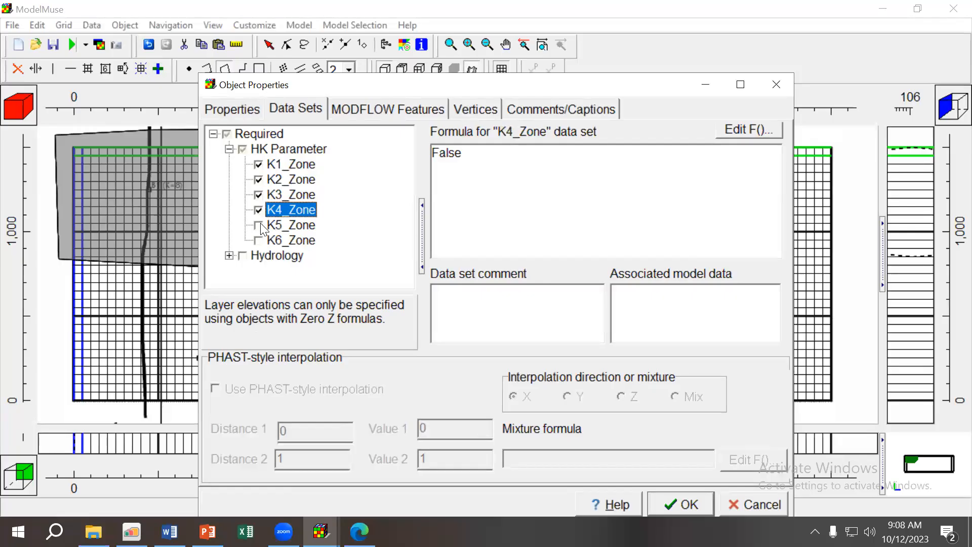
left_click(258, 224)
left_click(256, 241)
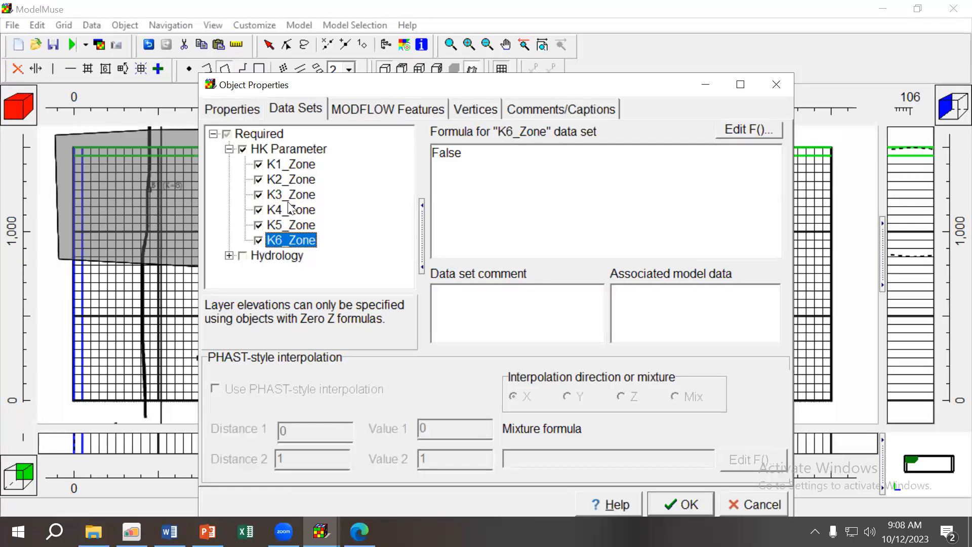
Set the K1_Zone data set formula of the z1 object to True.
left_click(296, 167)
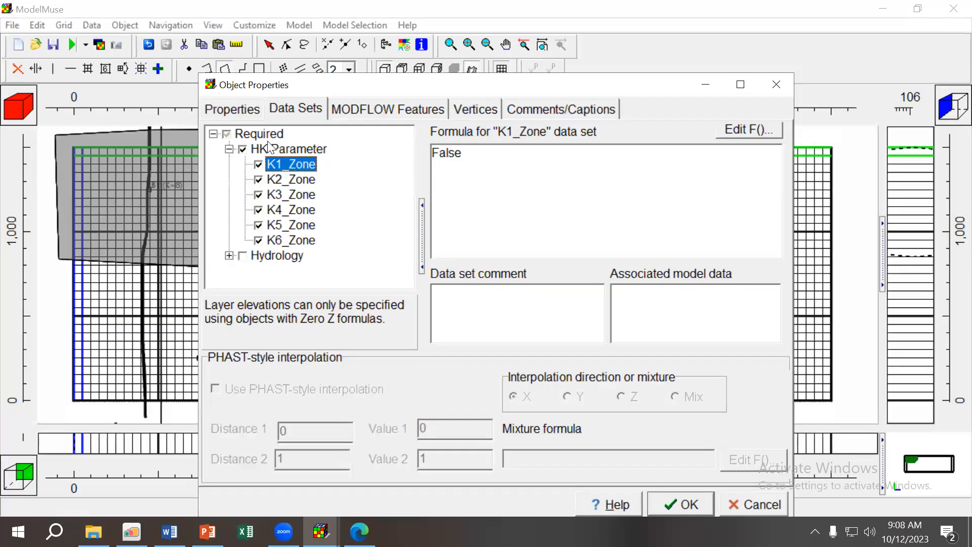
key("Tab")
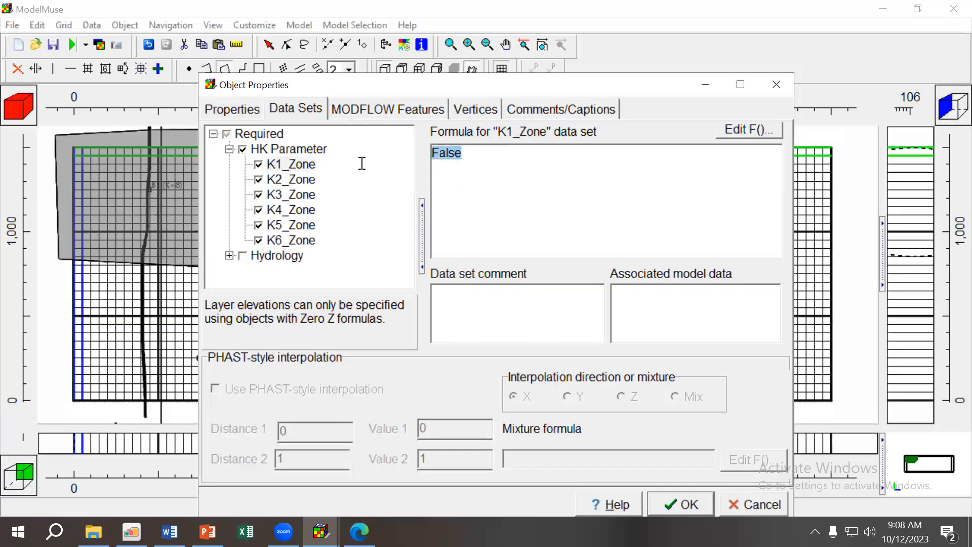
type("True")
left_click(302, 169)
key("Down")
left_click(296, 167)
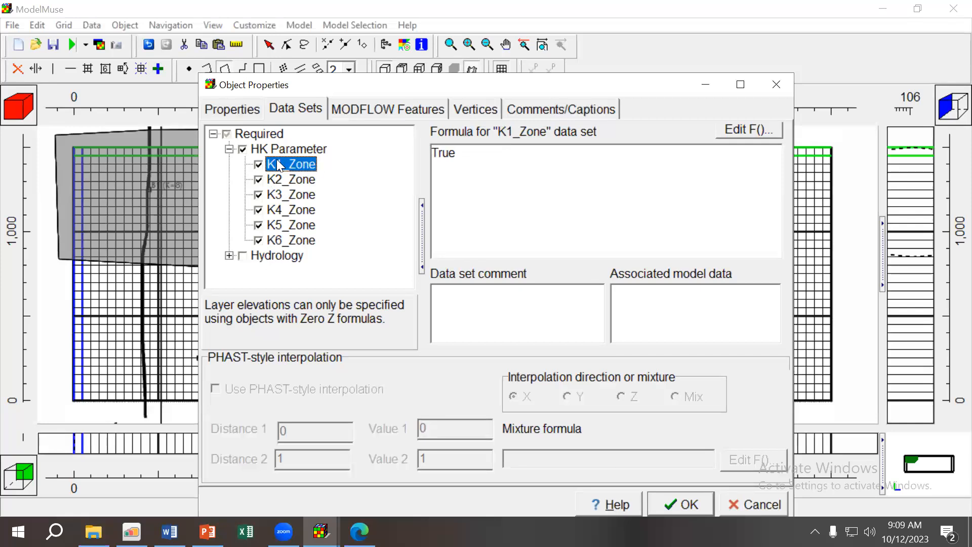
Check the formulas of the K2_Zone through K6_Zone data sets for the z1 object.
left_click(311, 181)
left_click(303, 197)
left_click(304, 212)
left_click(302, 227)
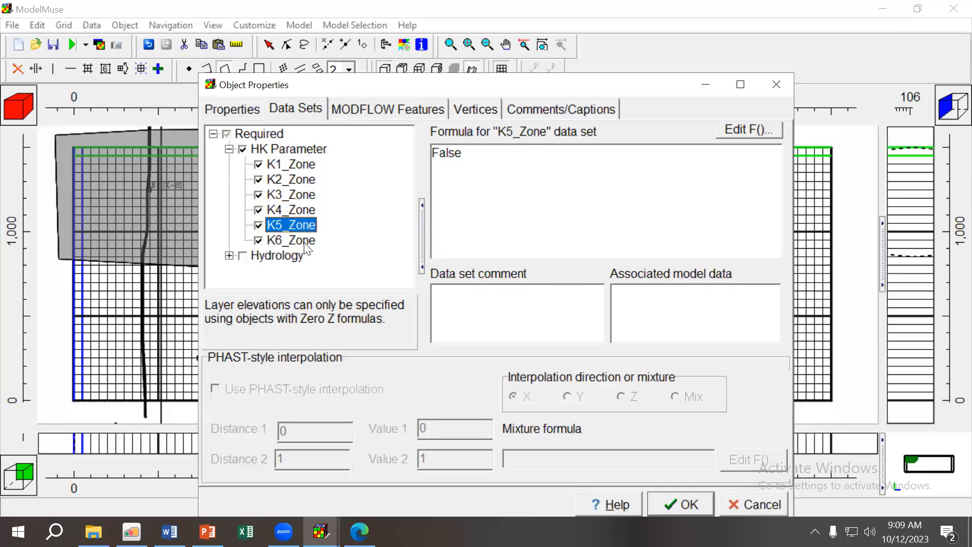
left_click(305, 242)
left_click(302, 226)
left_click(300, 210)
left_click(295, 195)
left_click(295, 179)
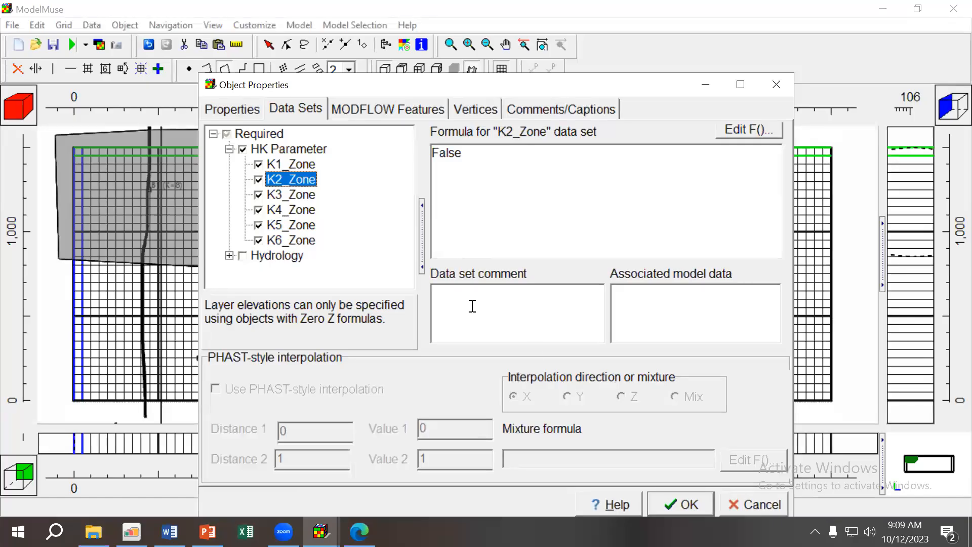
Review the z1 object's MODFLOW features, vertices and comments settings, and accept its properties.
left_click(384, 109)
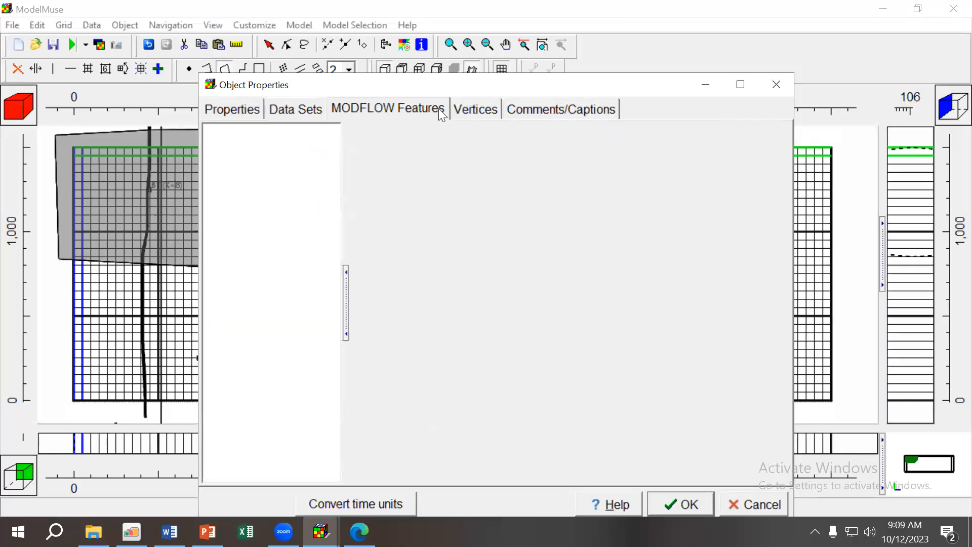
left_click(476, 109)
left_click(548, 110)
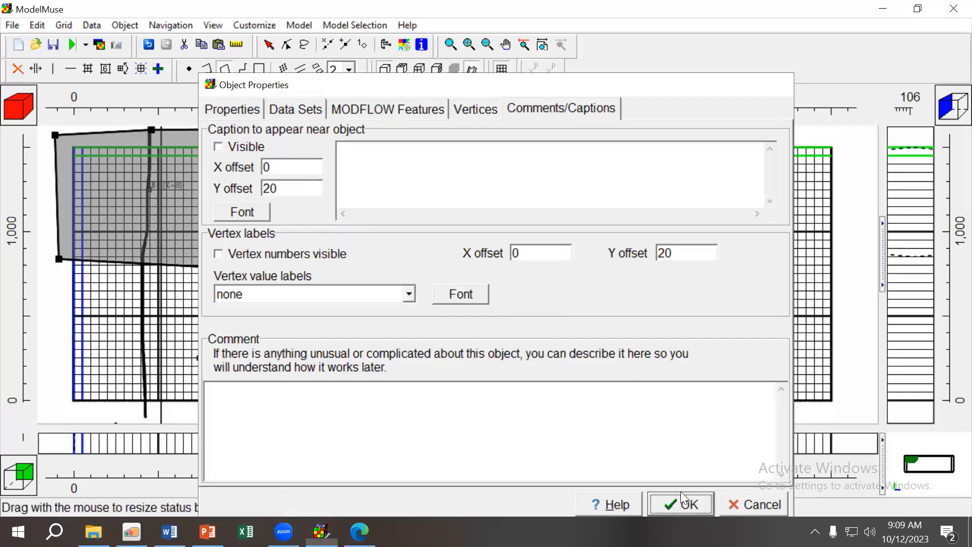
left_click(689, 503)
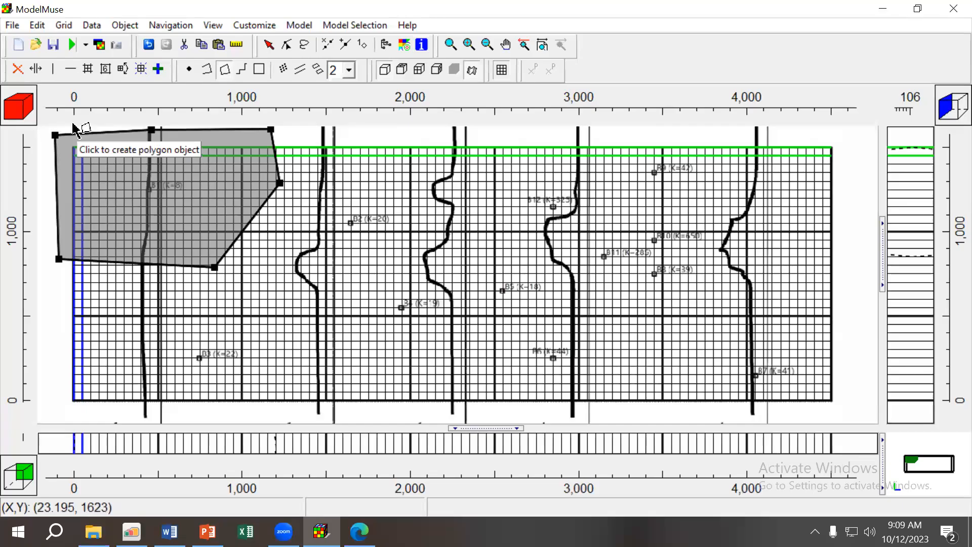
Delete the z1 polygon and redraw it around borehole B1 over the grid's upper-left corner, area about 922,127, naming it z1.
key("Delete")
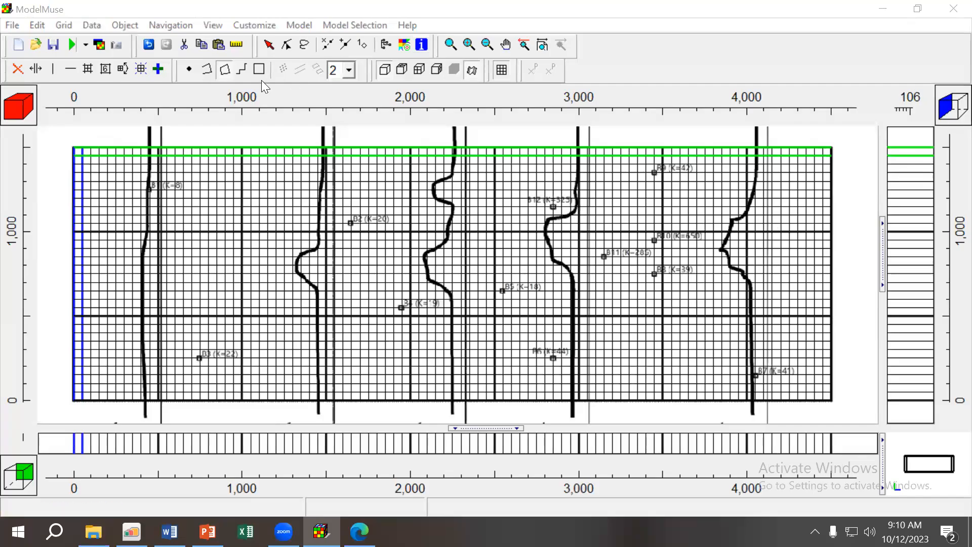
left_click(225, 69)
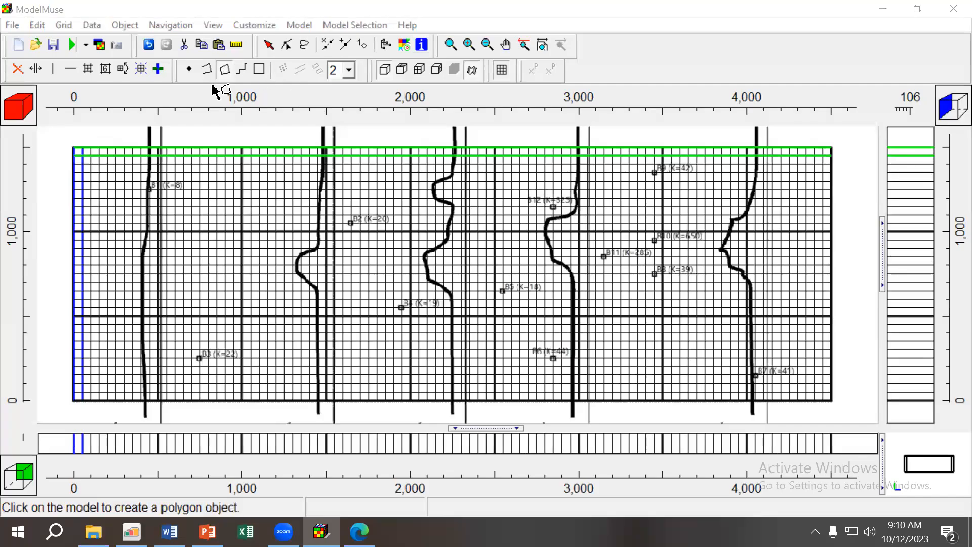
left_click(53, 256)
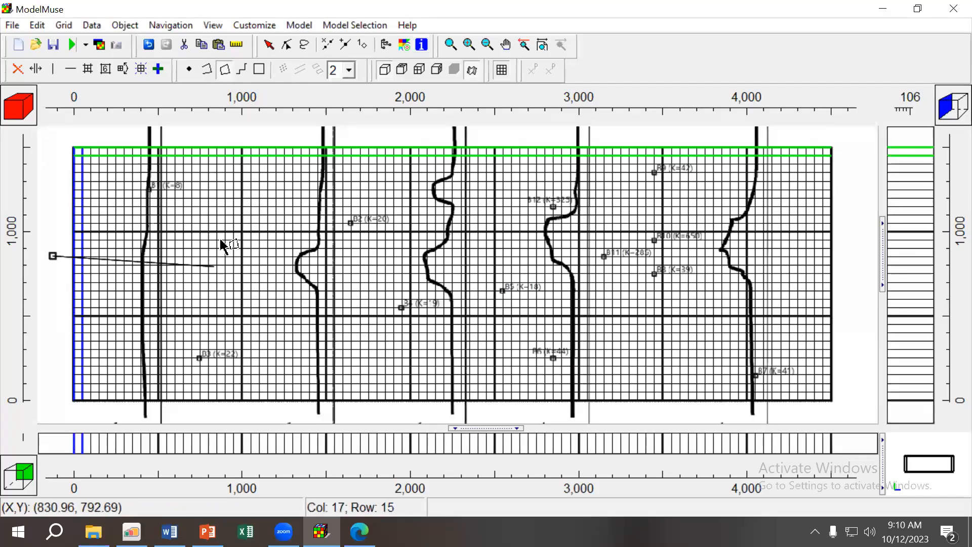
left_click(232, 261)
left_click(266, 191)
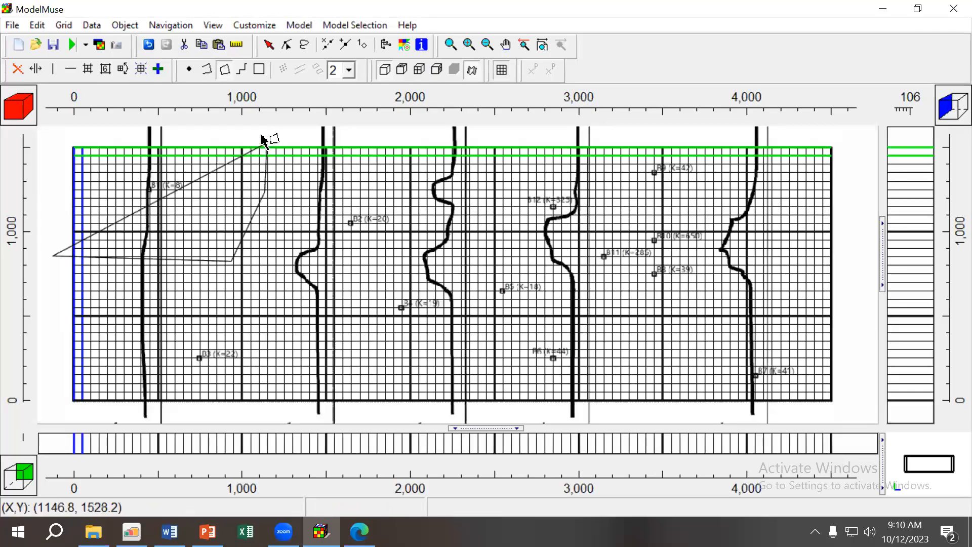
left_click(280, 130)
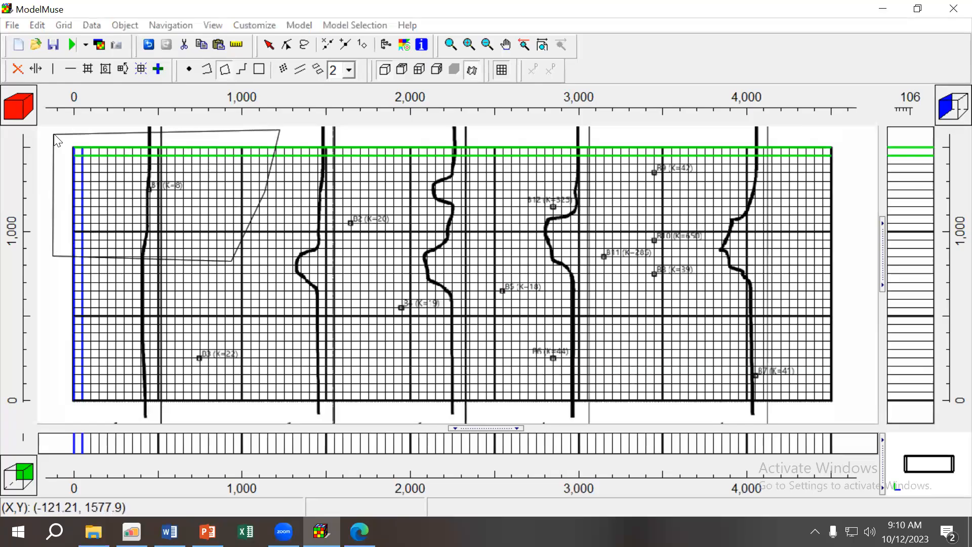
double_click(55, 140)
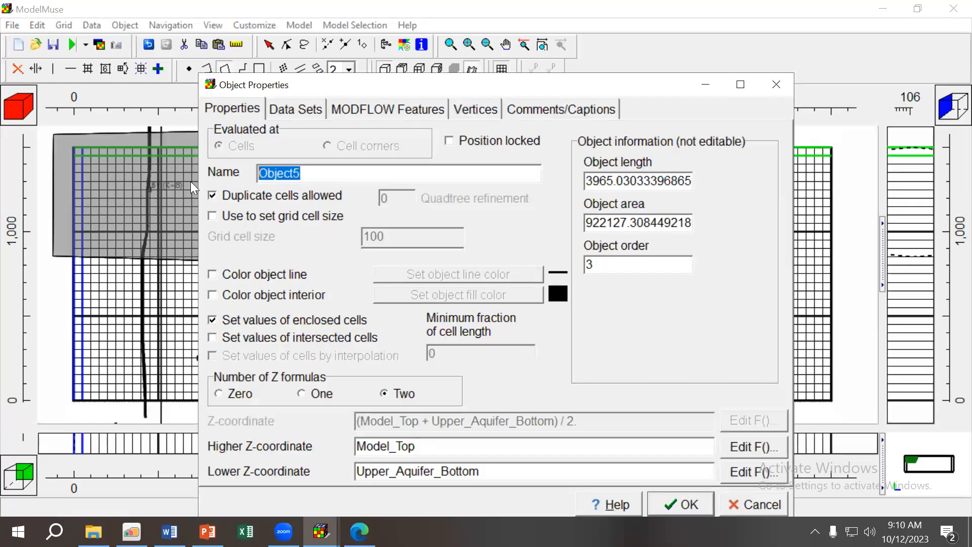
type("z1")
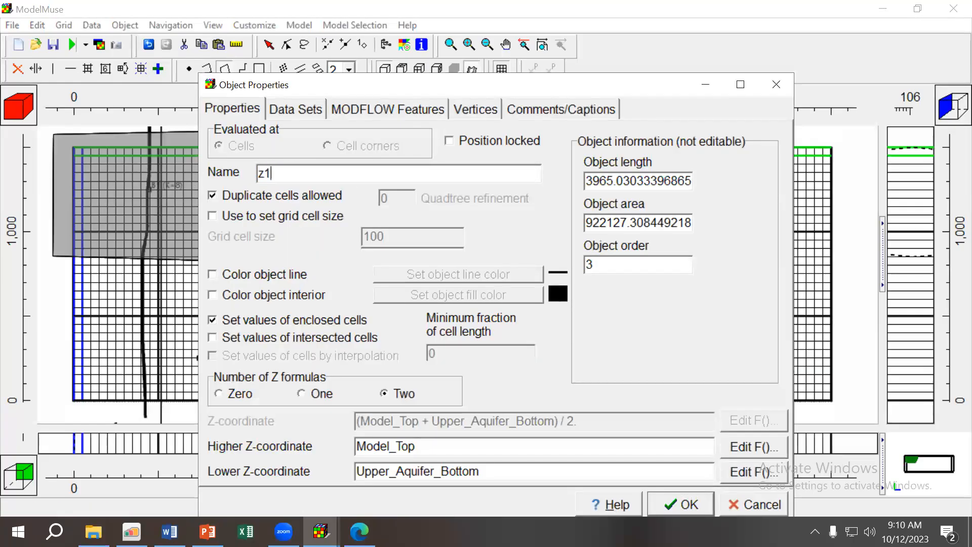
Assign the required HK parameter data sets K1_Zone through K6_Zone to the redrawn z1 object.
left_click(279, 113)
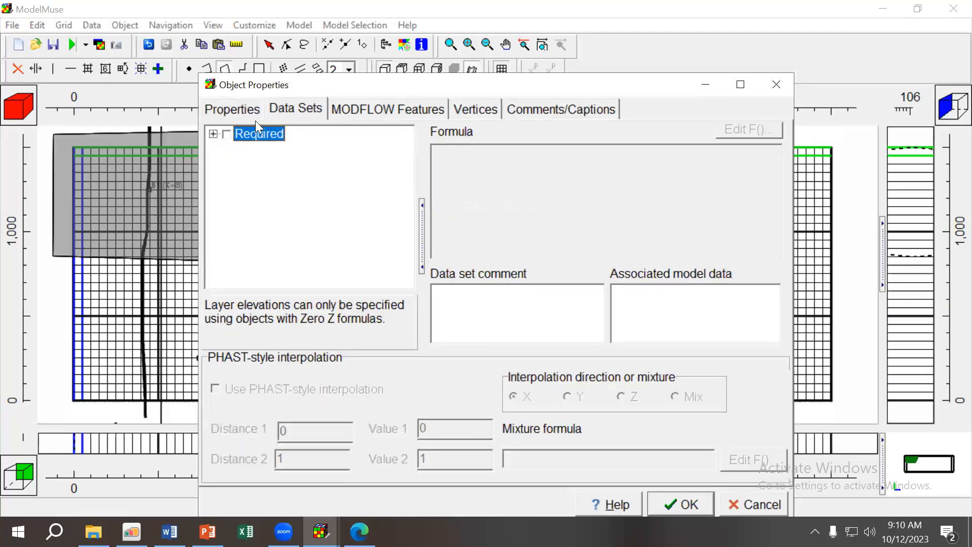
left_click(213, 133)
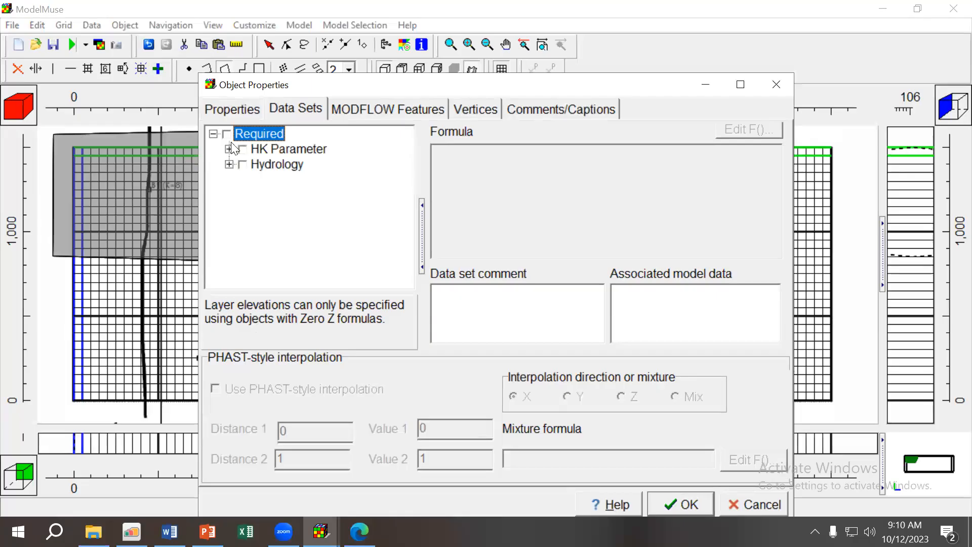
left_click(231, 148)
left_click(258, 165)
left_click(258, 179)
left_click(258, 195)
left_click(259, 211)
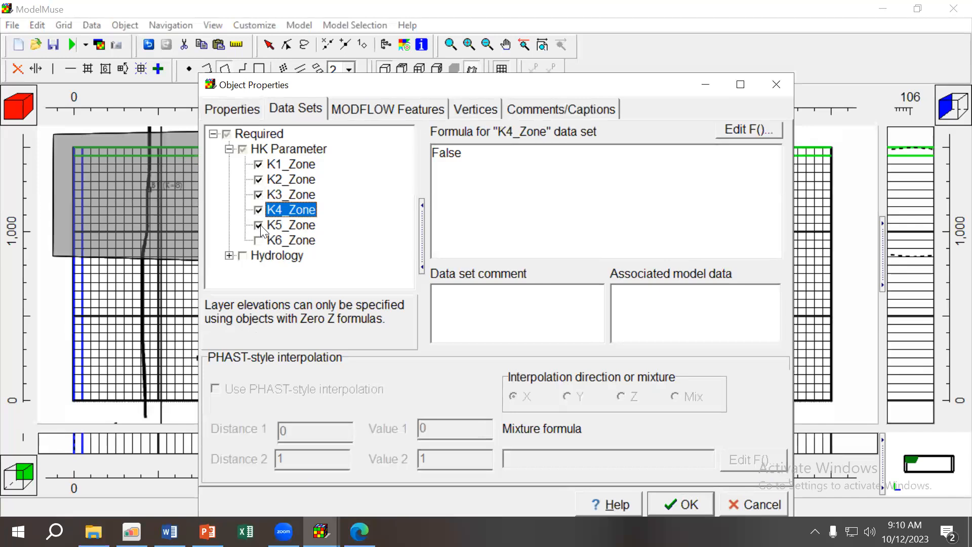
left_click(259, 241)
left_click(258, 225)
Set the K1_Zone formula of the redrawn z1 object to True and accept the object properties.
left_click(297, 164)
left_click_drag(527, 158, 433, 158)
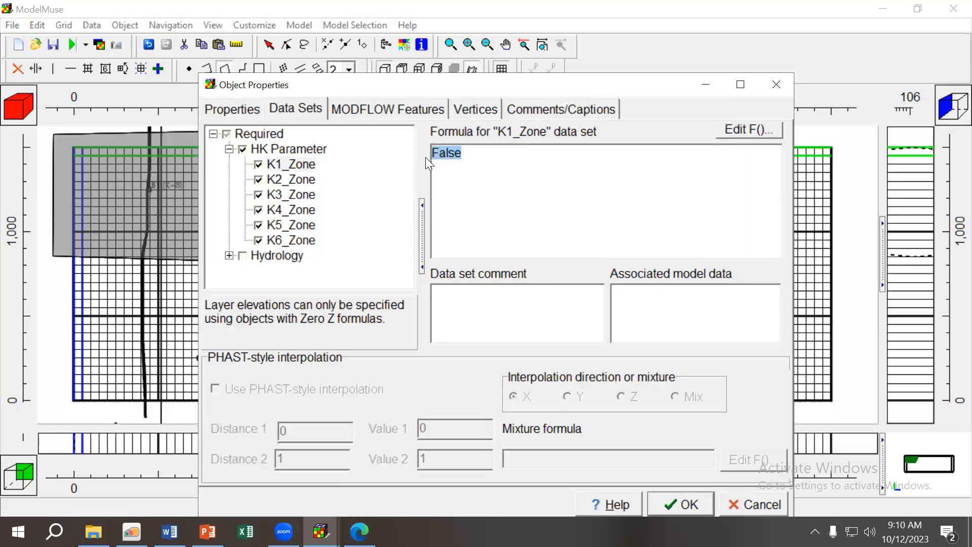
type("True")
left_click(688, 505)
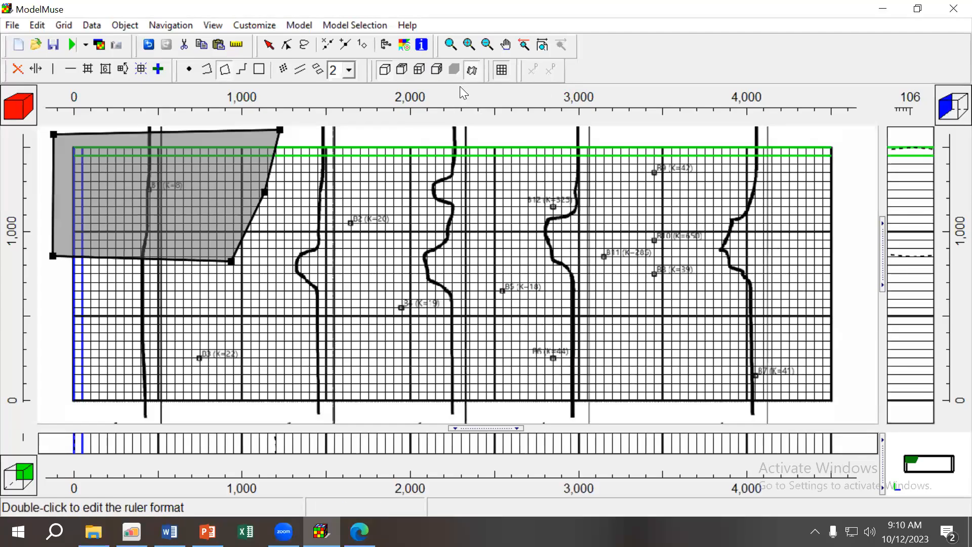
Color the grid by the Kx hydrology data set to check the conductivity inside the z1 zone.
left_click(404, 44)
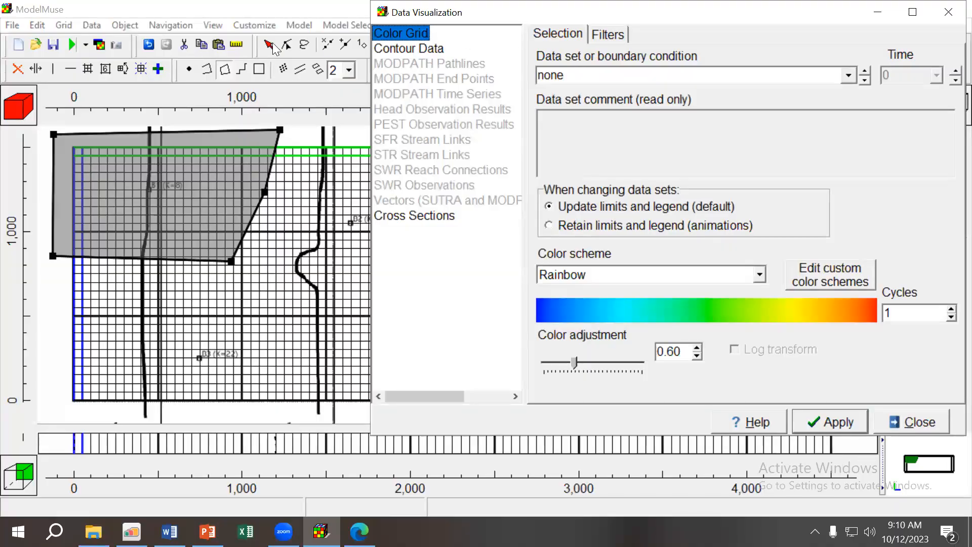
left_click(848, 76)
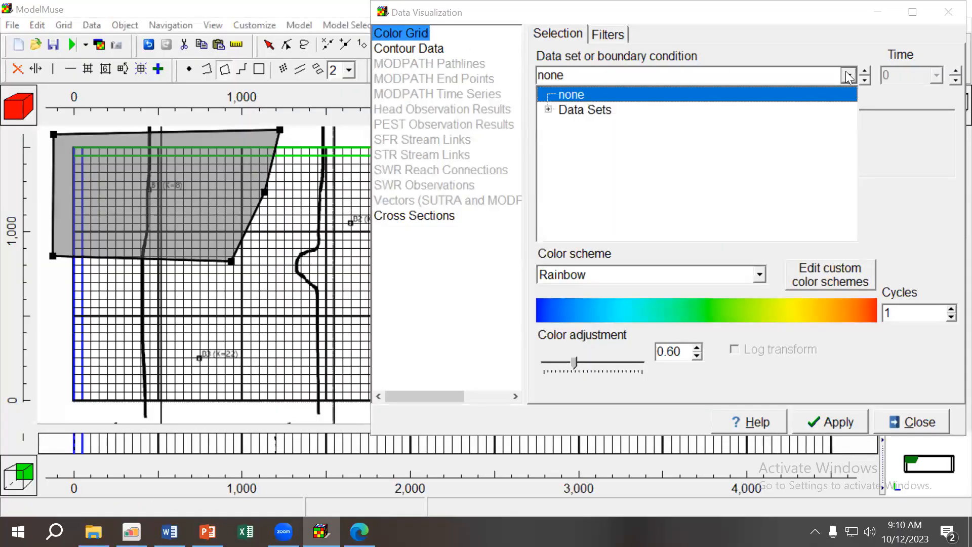
left_click(549, 110)
left_click(562, 125)
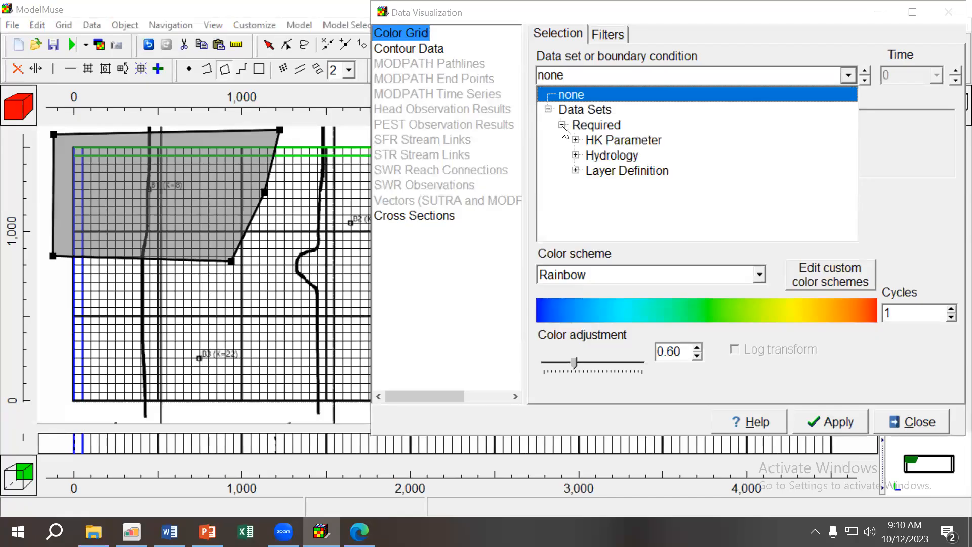
left_click(574, 156)
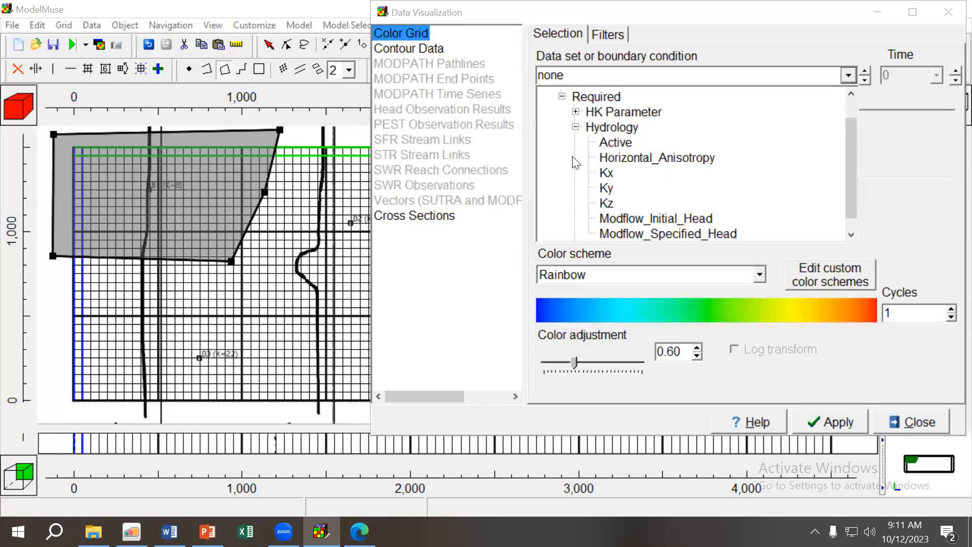
left_click(606, 172)
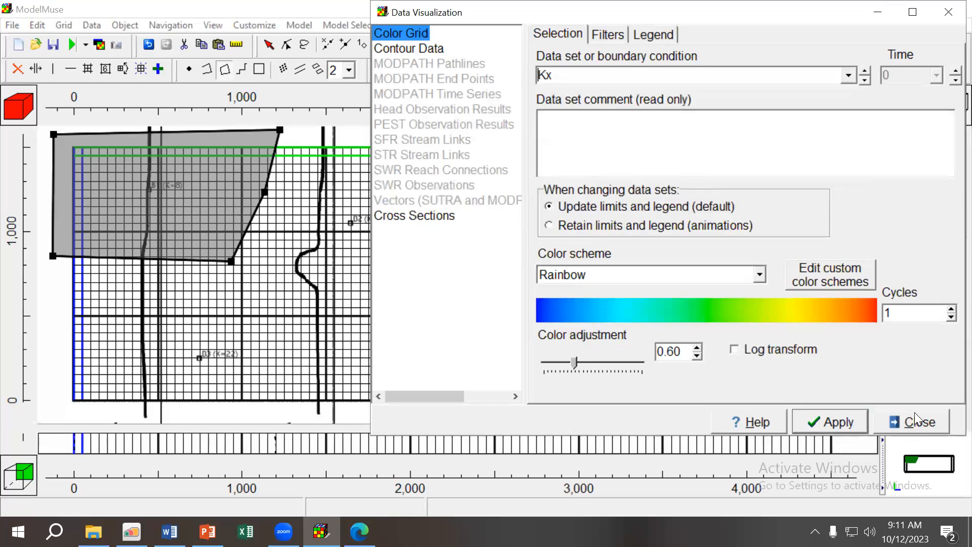
left_click(839, 427)
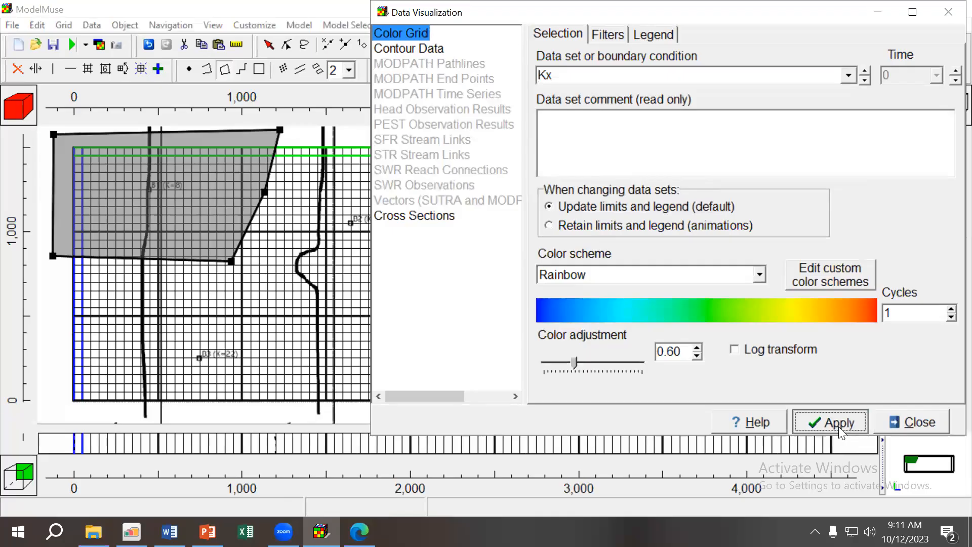
left_click(906, 422)
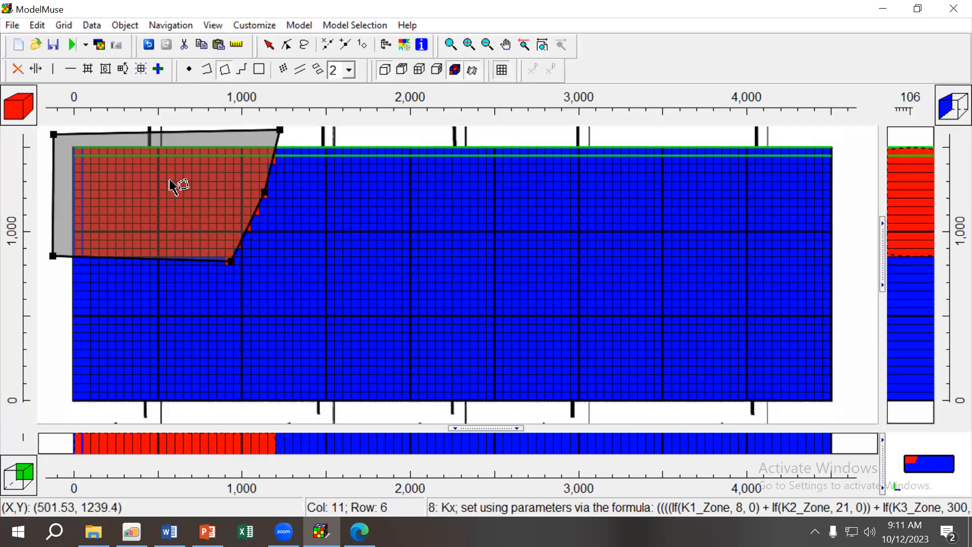
Remove the Kx coloring from the grid by setting the displayed data set to none.
left_click(404, 46)
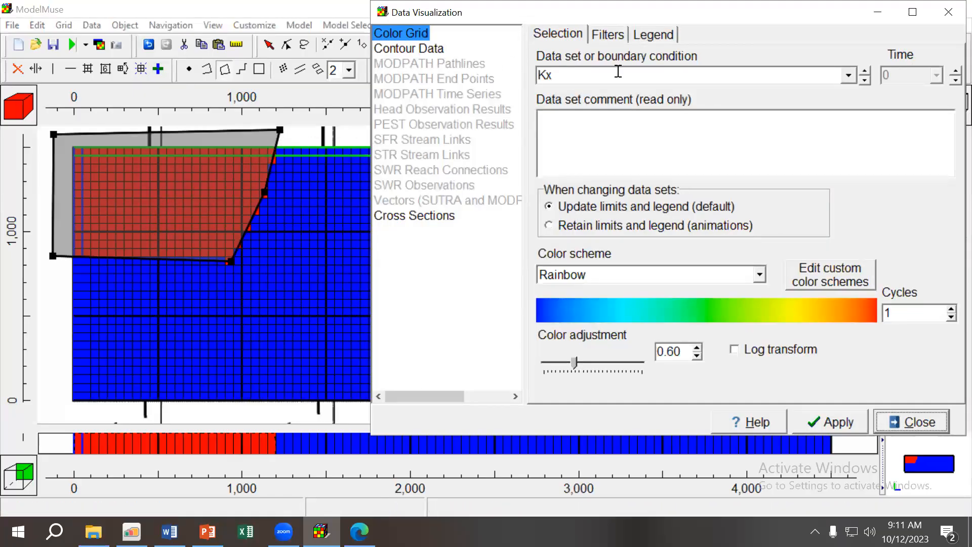
left_click(948, 12)
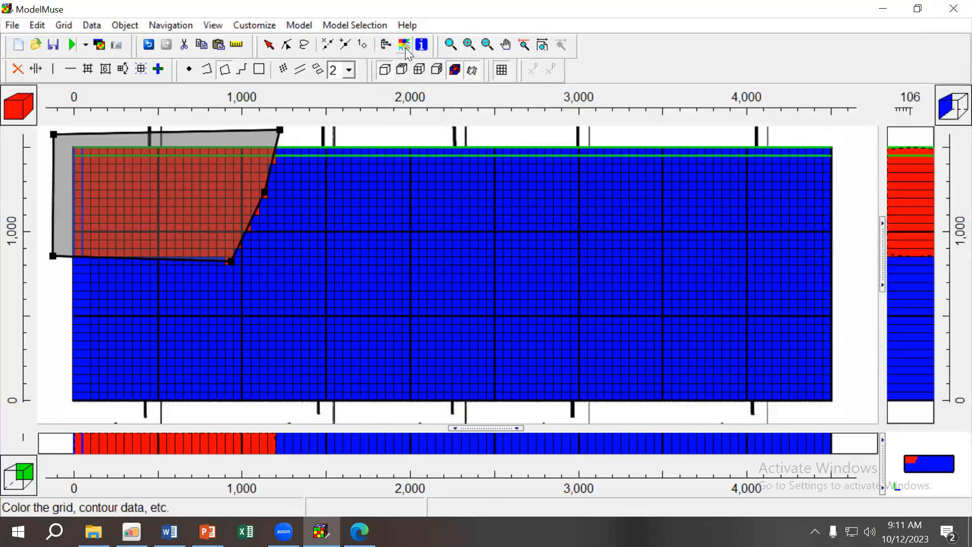
left_click(405, 46)
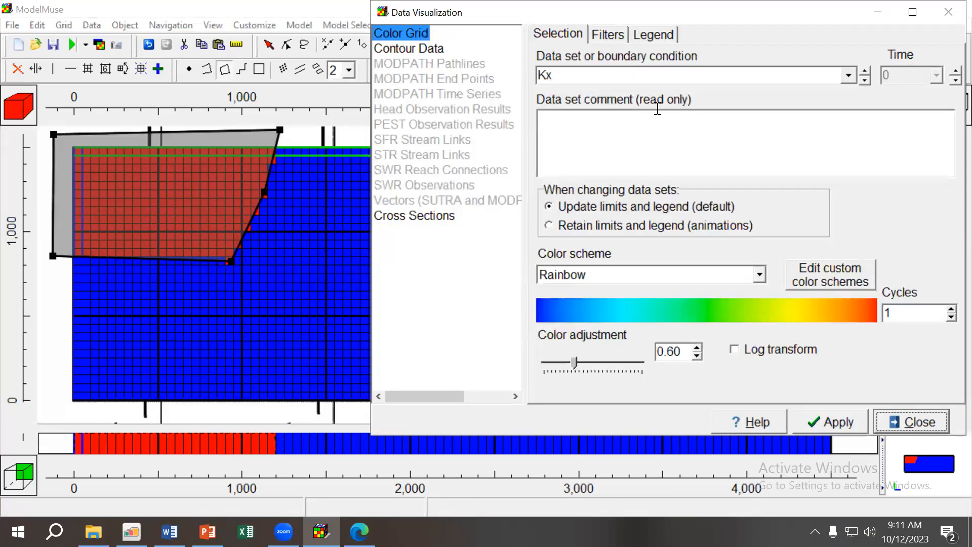
left_click(848, 75)
left_click(569, 95)
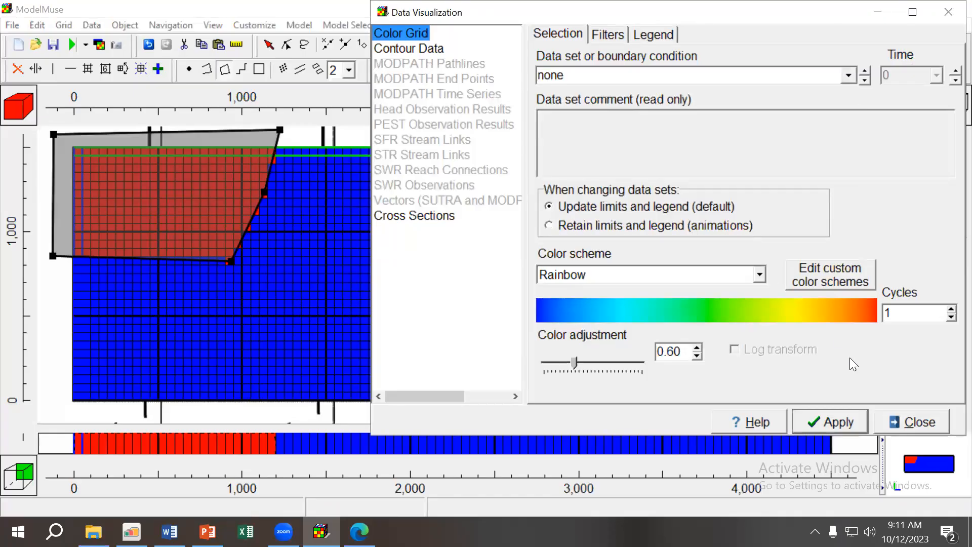
left_click(836, 421)
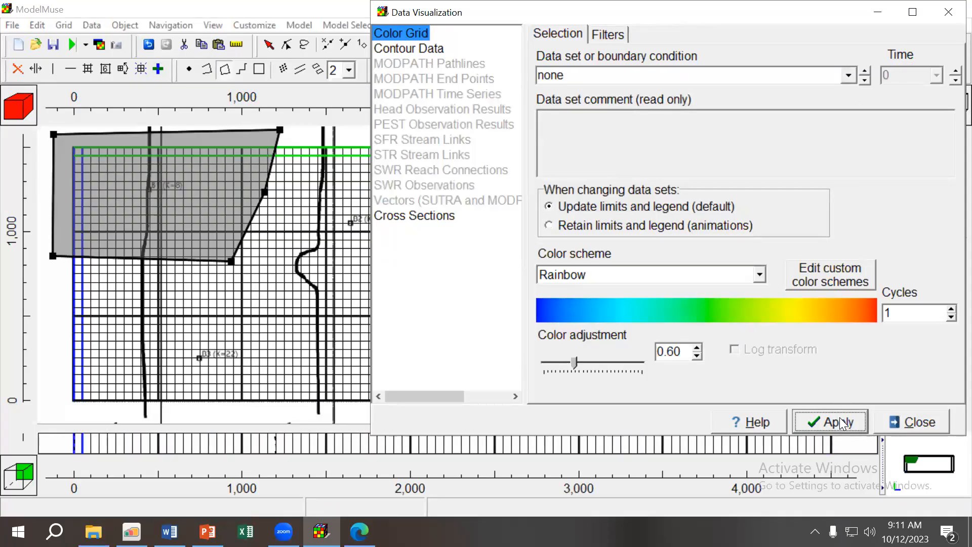
left_click(919, 422)
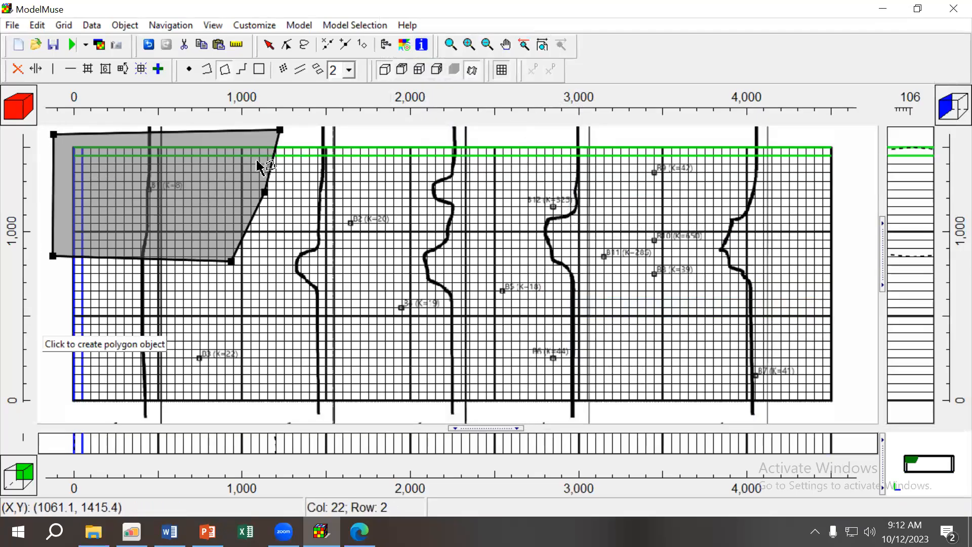
Draw a rectangle covering the grid's full height from its left edge to X about 2,700, area about 4,461,644, and name it z2.
left_click(260, 69)
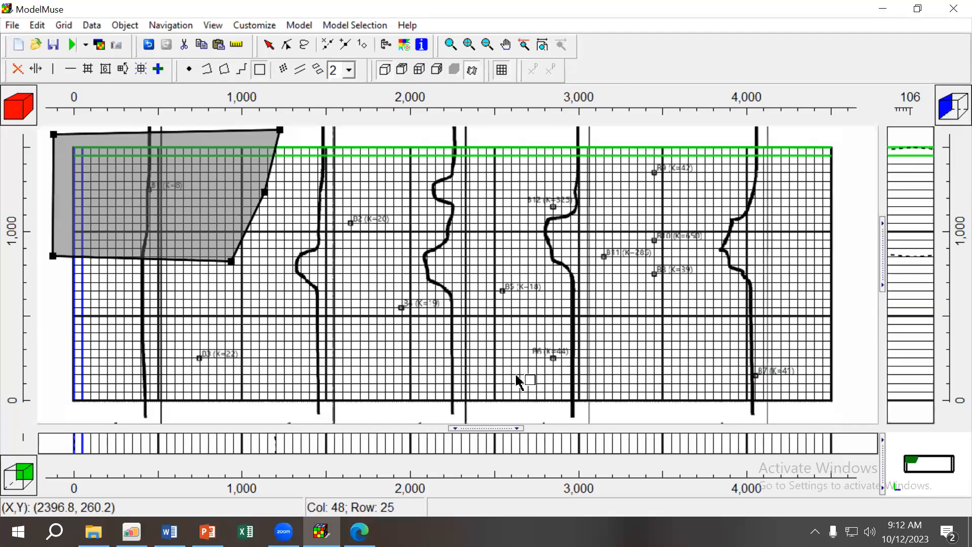
left_click(529, 413)
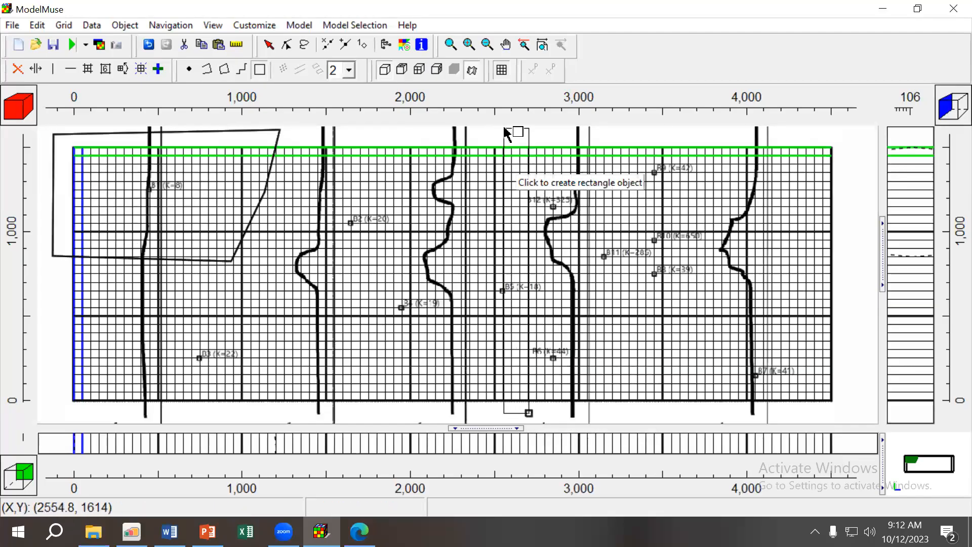
left_click(65, 143)
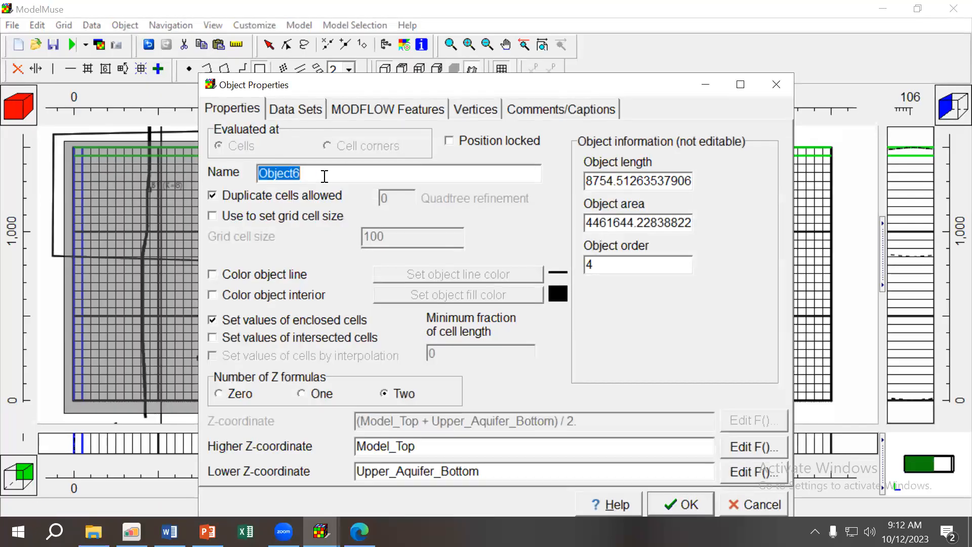
type("z2")
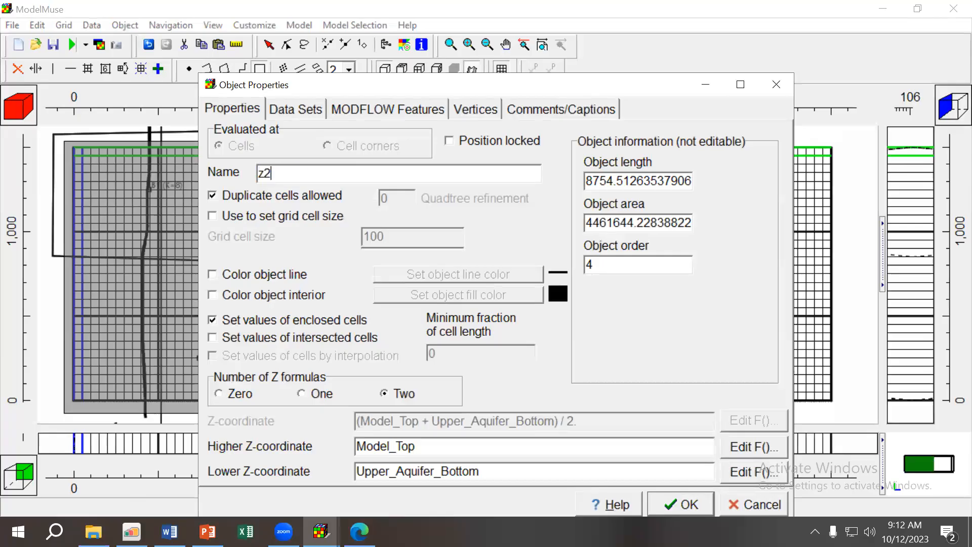
Enable the HK parameter data sets K1_Zone to K6_Zone for the z2 object.
left_click(302, 109)
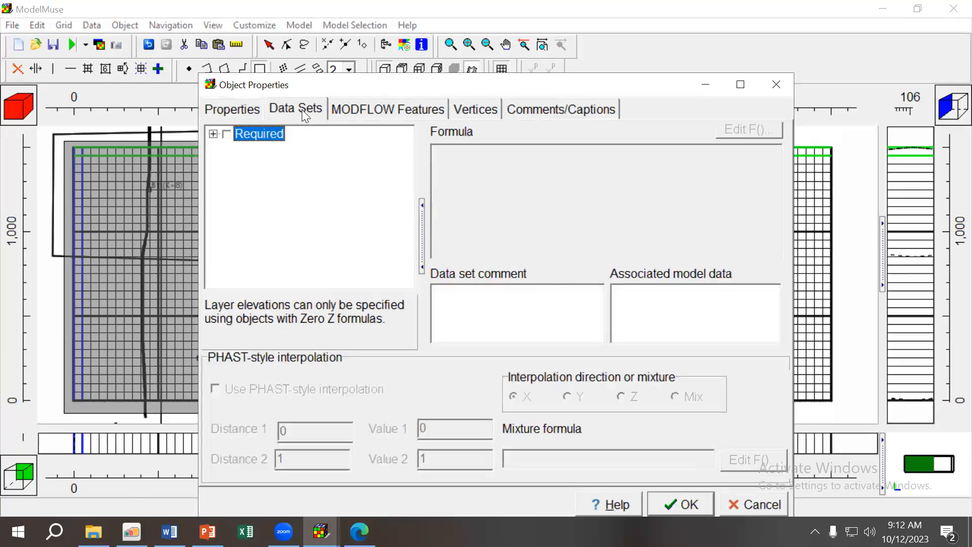
left_click(213, 134)
left_click(229, 149)
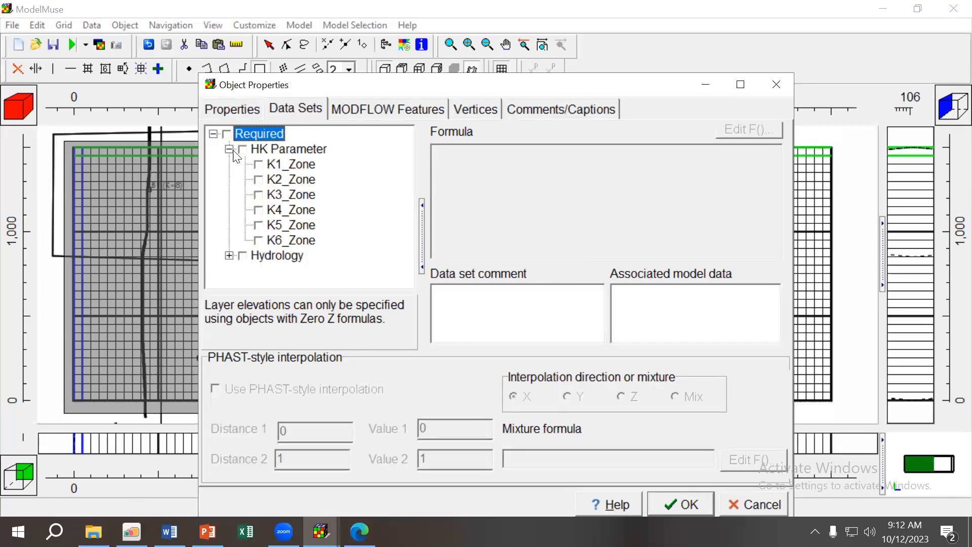
left_click(259, 164)
left_click(259, 180)
left_click(265, 197)
left_click(259, 211)
left_click(259, 196)
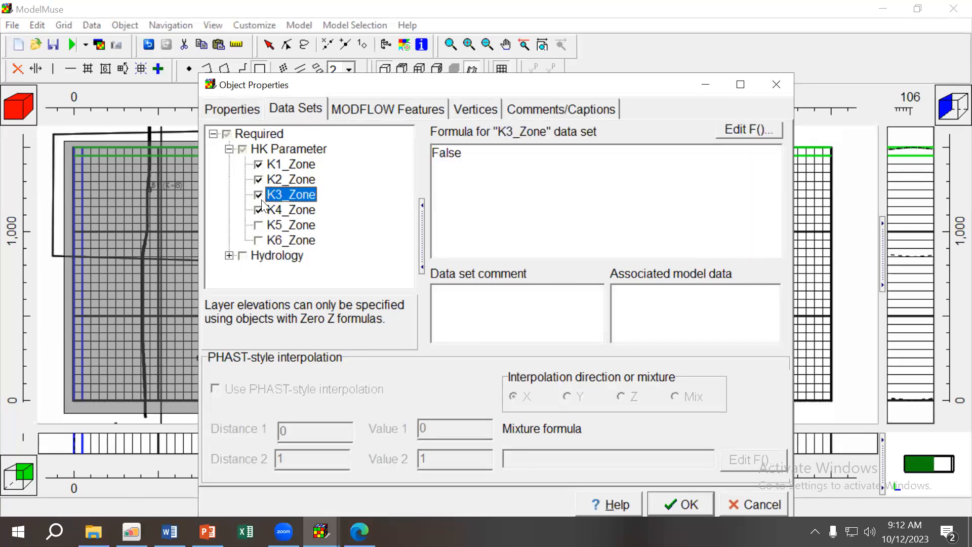
left_click(258, 224)
left_click(258, 241)
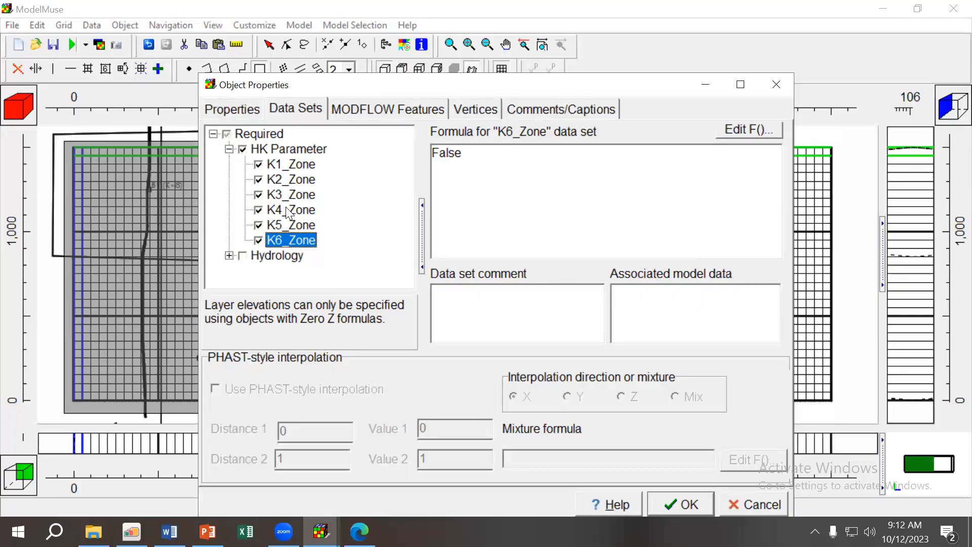
Set the z2 object's K2_Zone formula to True and accept the object properties.
left_click(287, 179)
left_click_drag(507, 169, 363, 151)
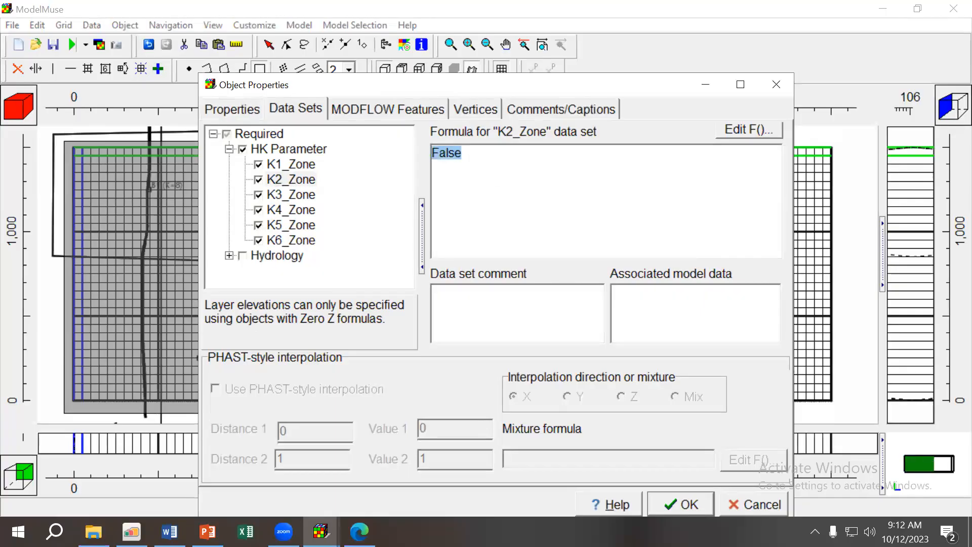
type("True")
left_click(668, 506)
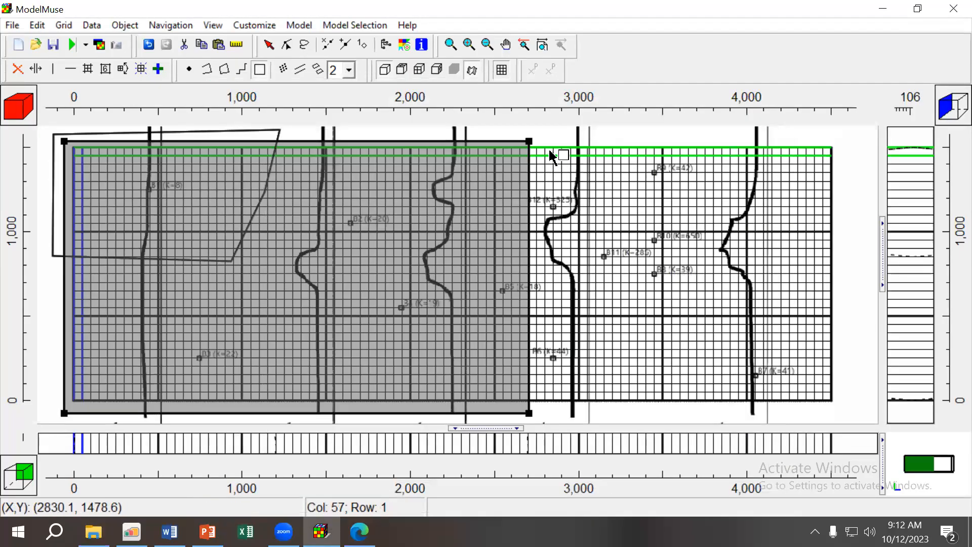
Color the grid by the Kx hydrology data set to check how the z1 and z2 zones overlap.
left_click(408, 45)
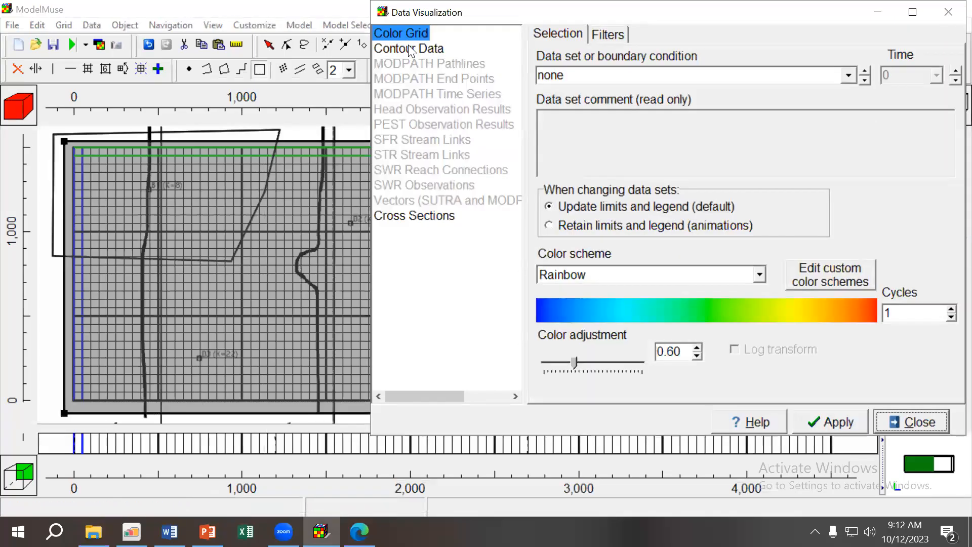
left_click(845, 75)
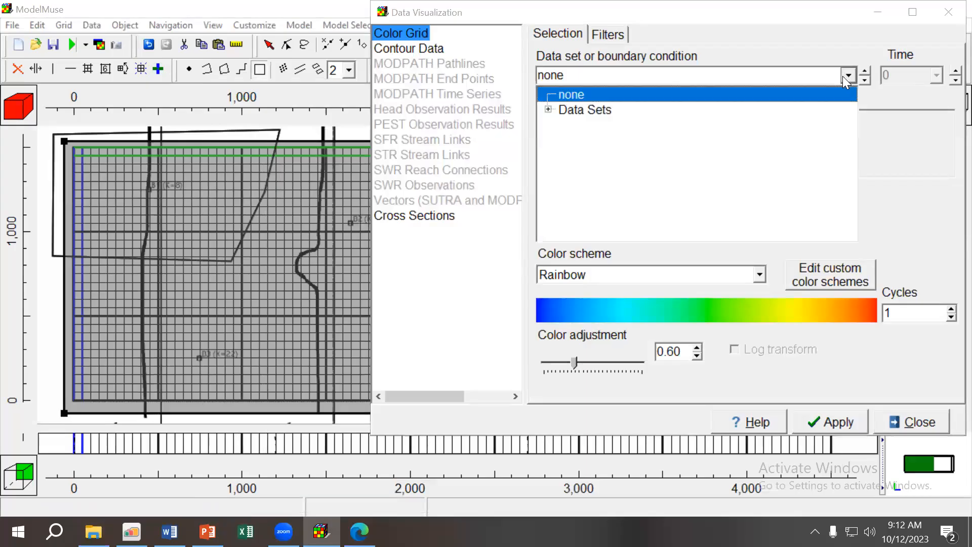
left_click(548, 109)
left_click(562, 124)
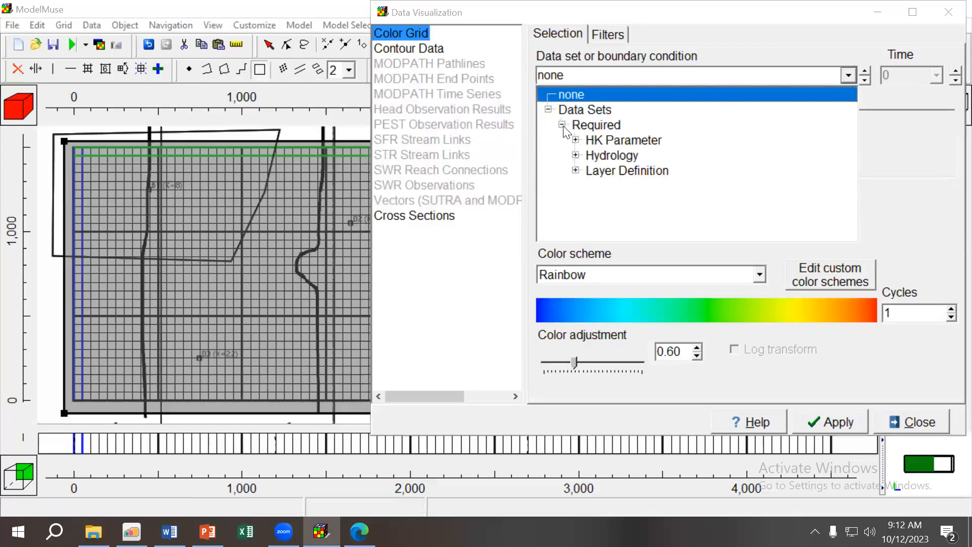
left_click(572, 155)
left_click(598, 172)
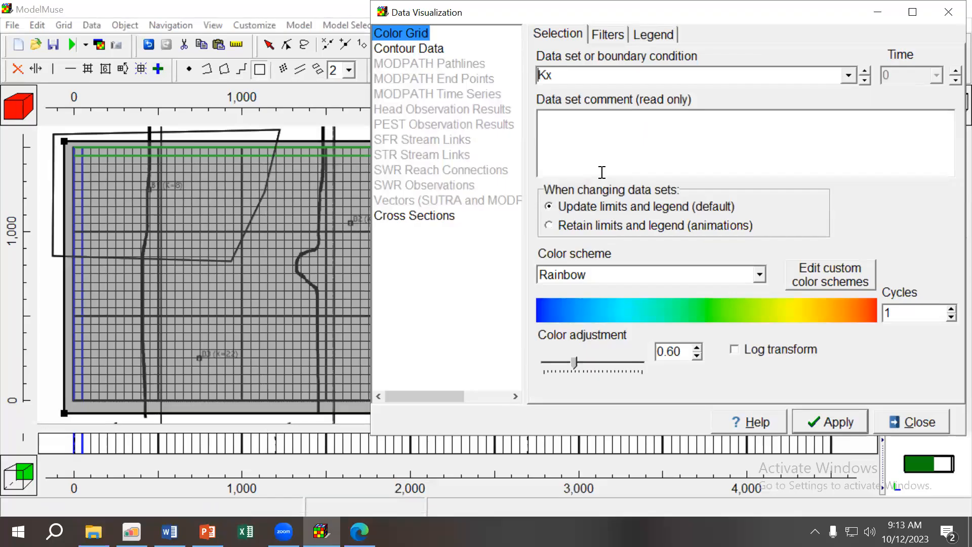
left_click(847, 424)
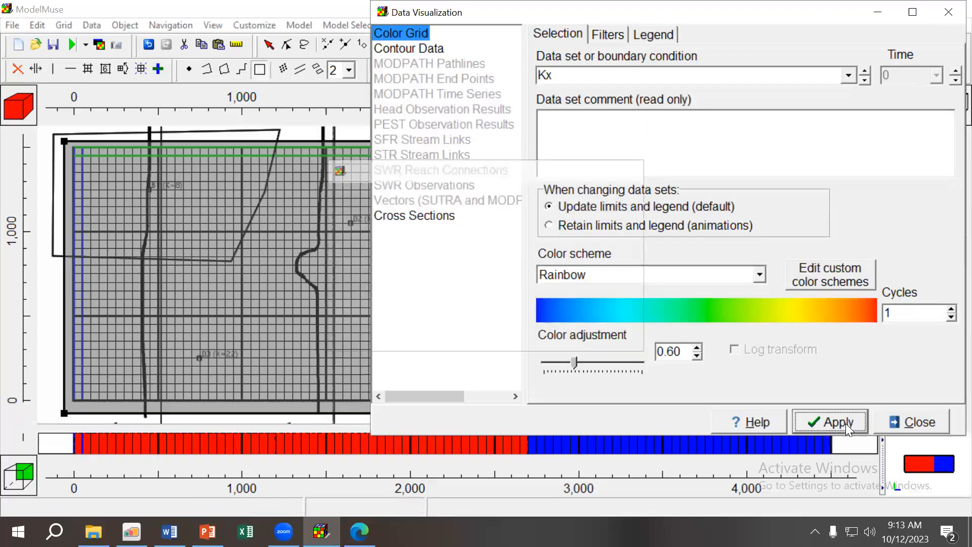
left_click(919, 422)
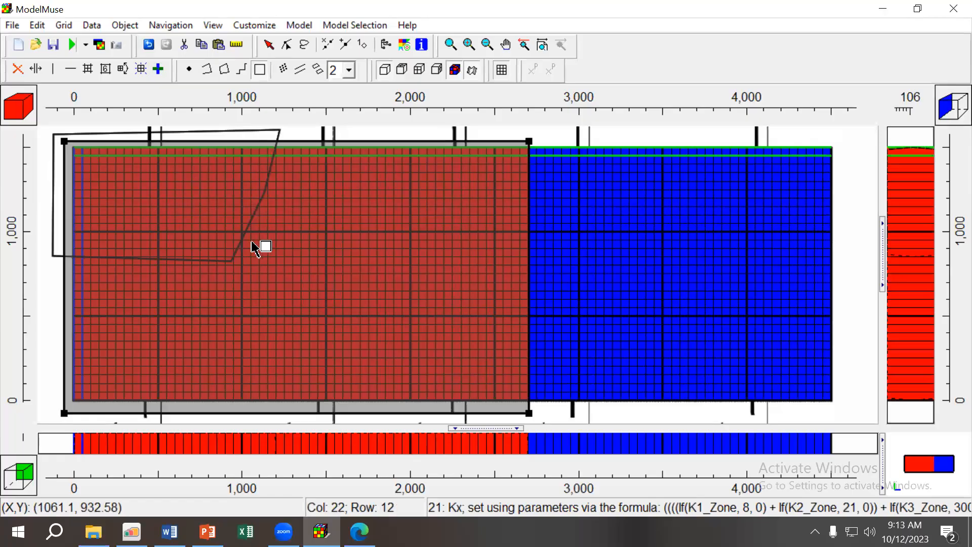
Select the z1 polygon at the grid's upper-left corner and bring it to the front of the object order.
left_click(270, 47)
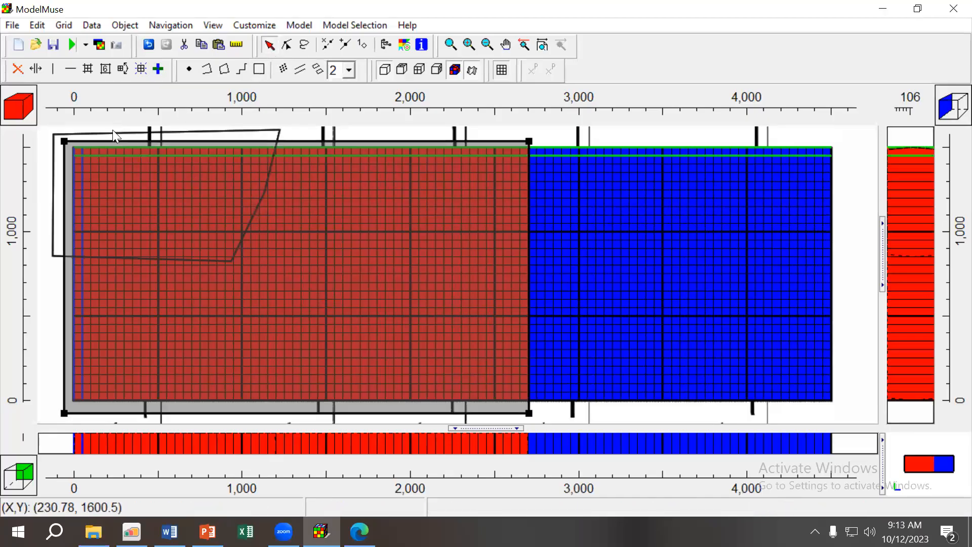
left_click(114, 132)
right_click(125, 145)
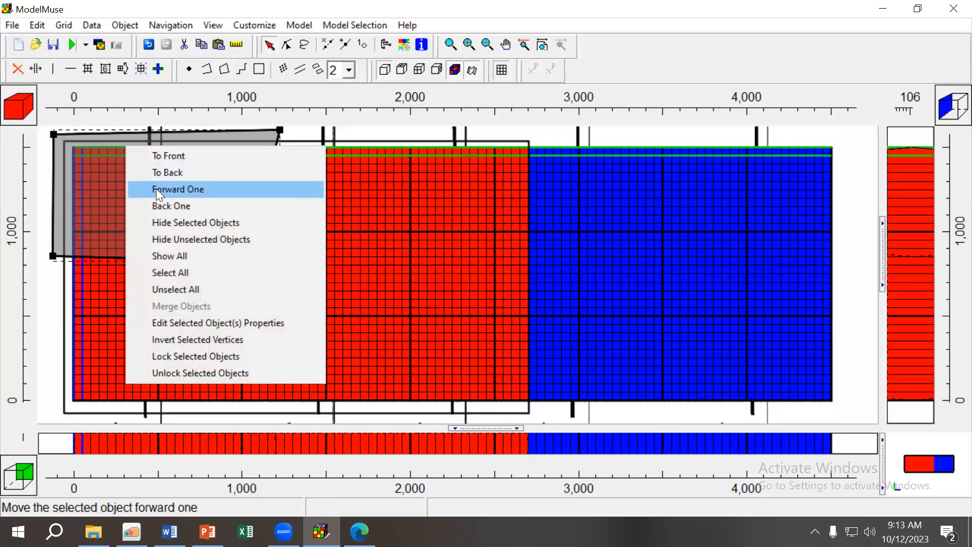
left_click(154, 158)
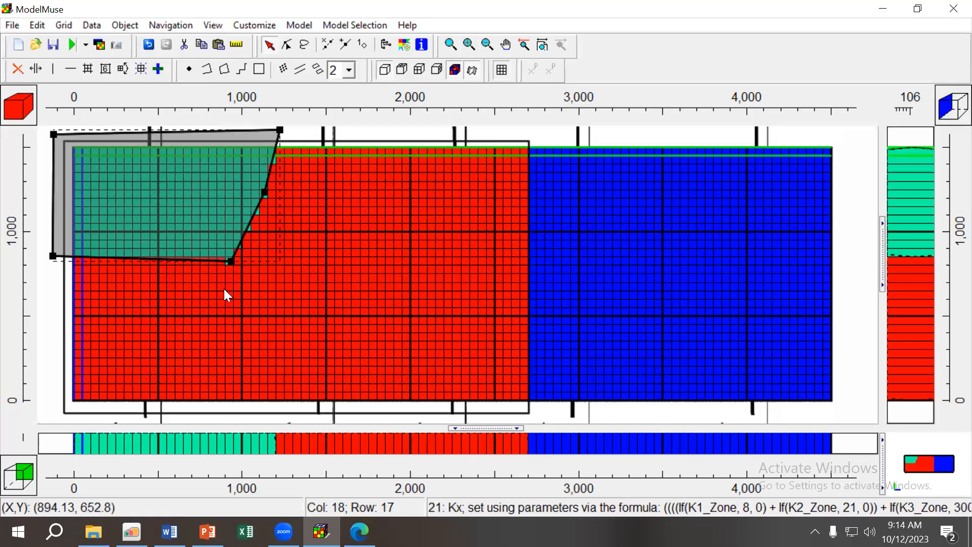
Review the K1_Zone to K4_Zone formulas in the z1 object's data sets and close its properties.
double_click(250, 129)
left_click(304, 112)
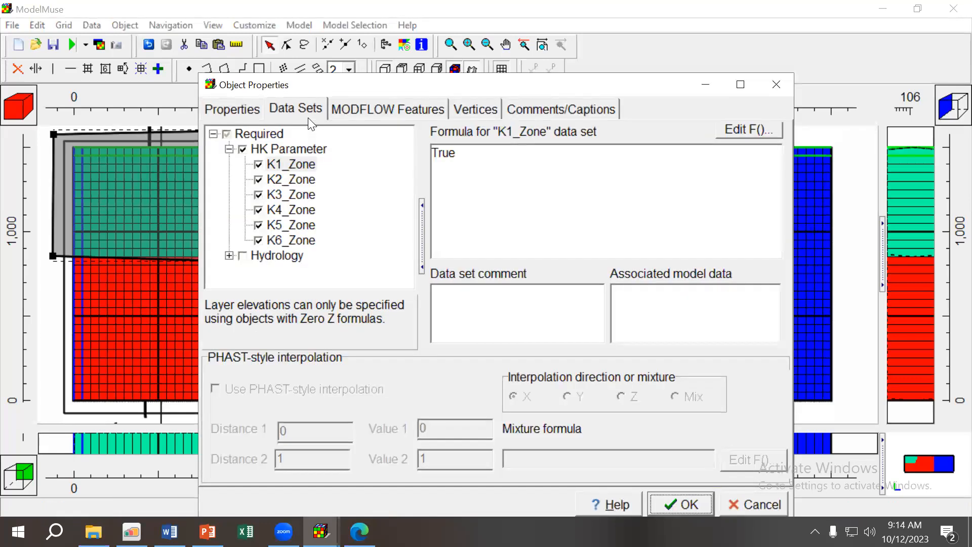
left_click(296, 164)
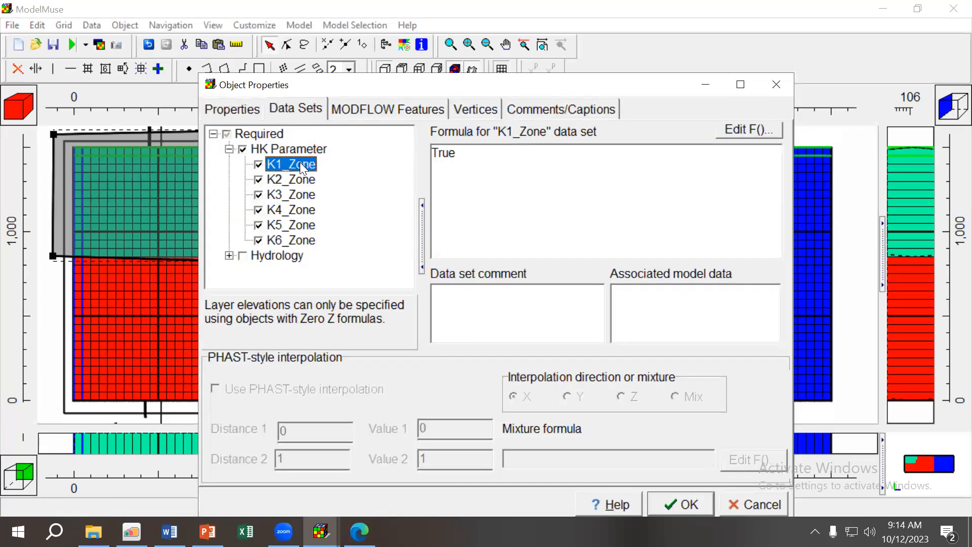
left_click(282, 180)
left_click(285, 198)
left_click(293, 207)
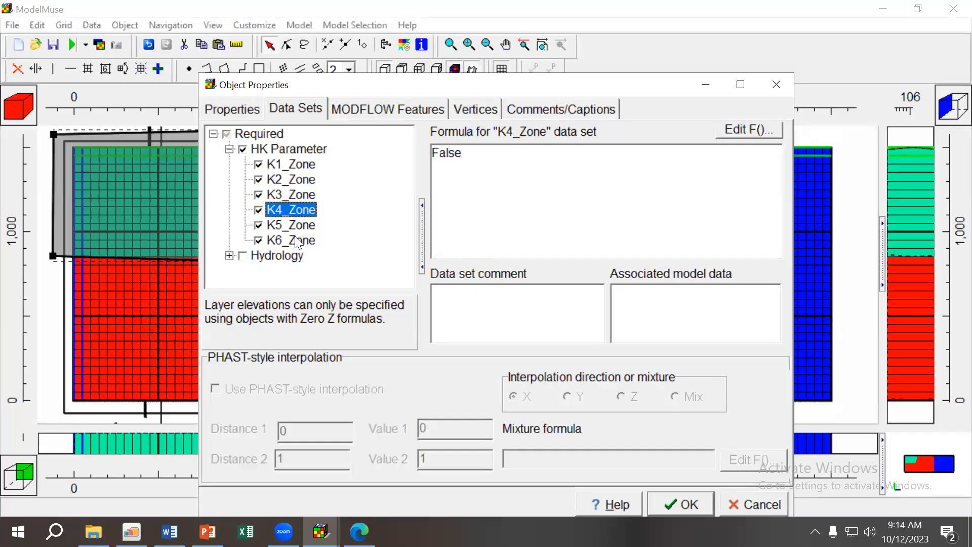
left_click(690, 494)
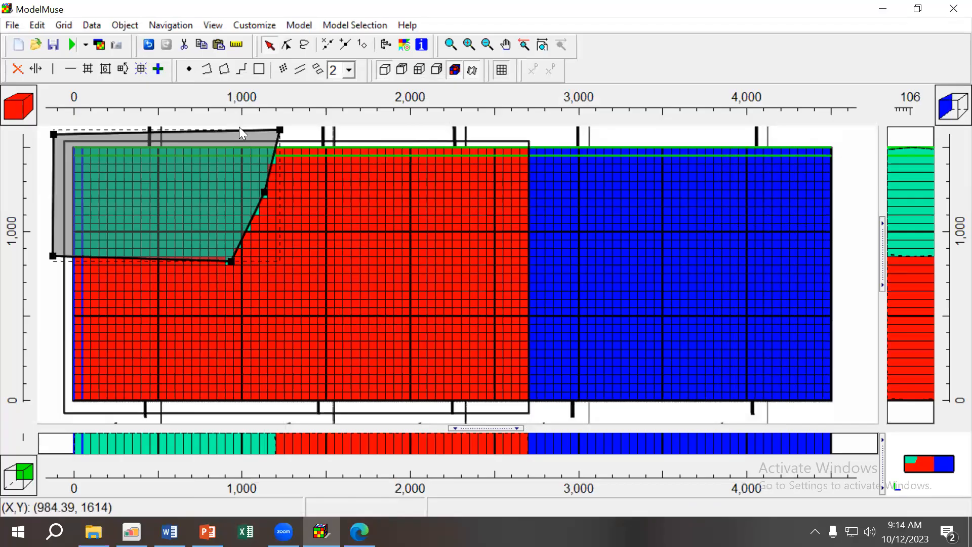
Delete the large z2 rectangle from the grid's top view.
left_click(376, 143)
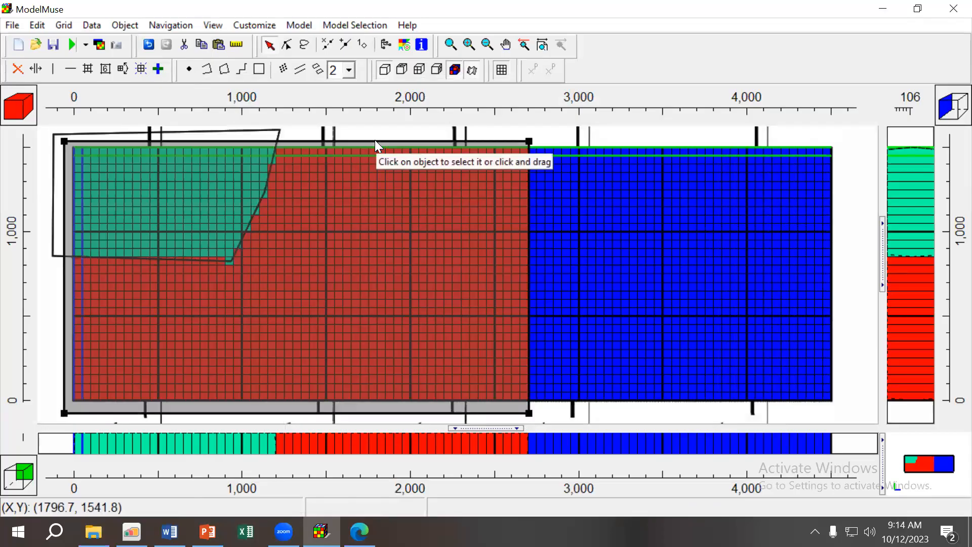
key("Delete")
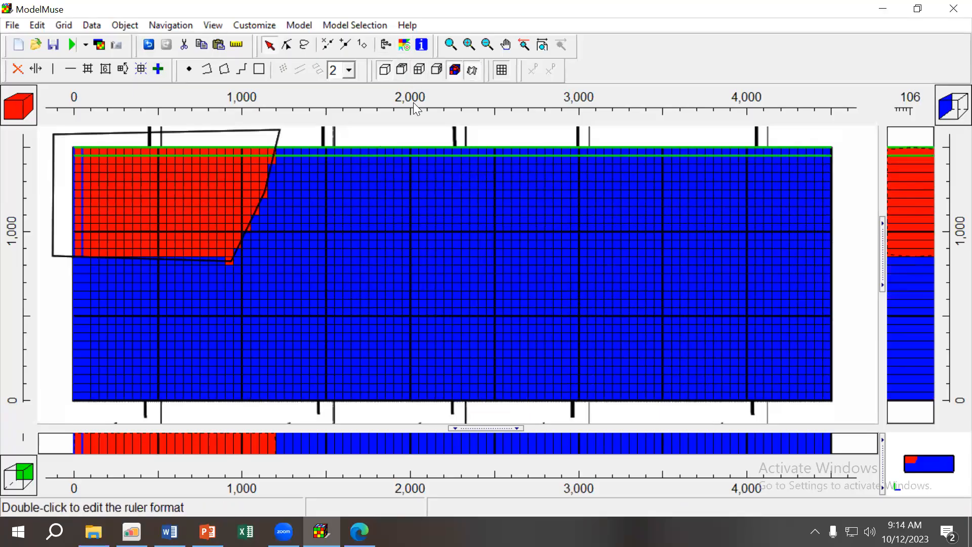
Remove the Kx coloring from the grid by setting the displayed data set to none.
left_click(406, 42)
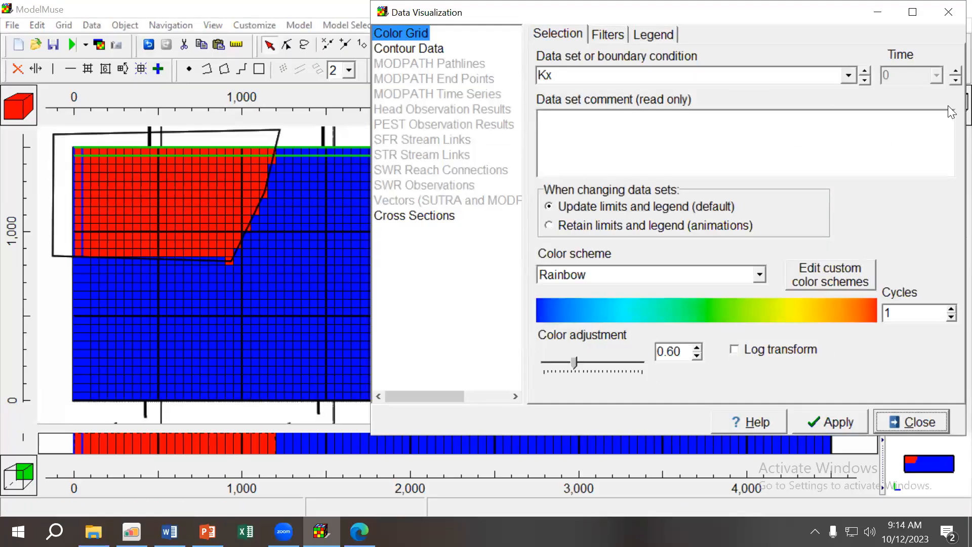
left_click(848, 75)
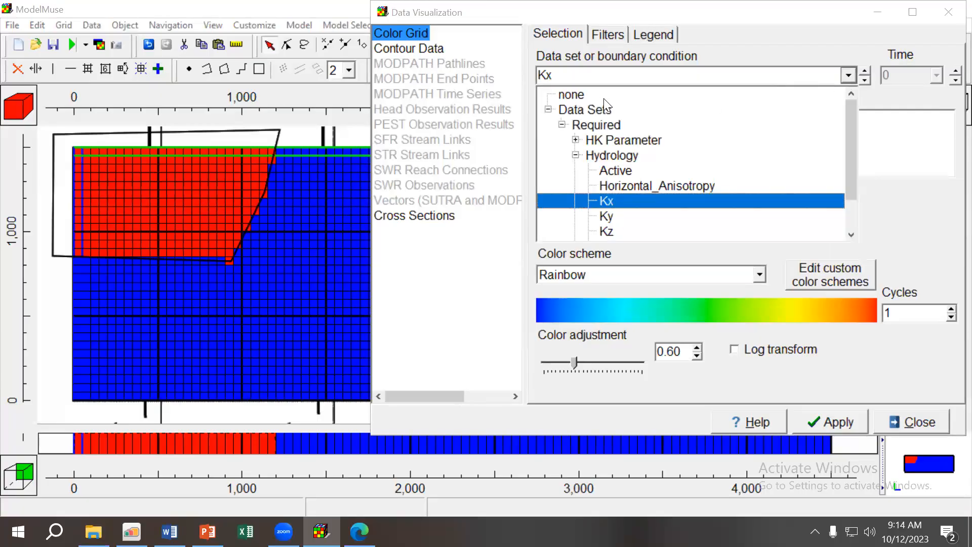
left_click(570, 96)
left_click(833, 423)
left_click(914, 422)
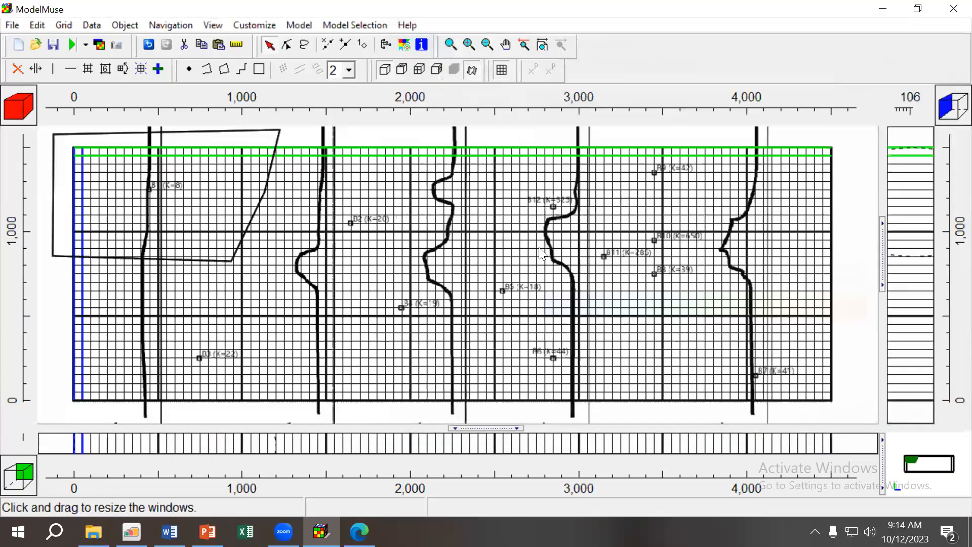
Start a new rectangle object with its first corner just below the grid's bottom edge at X about 2,660.
left_click(262, 70)
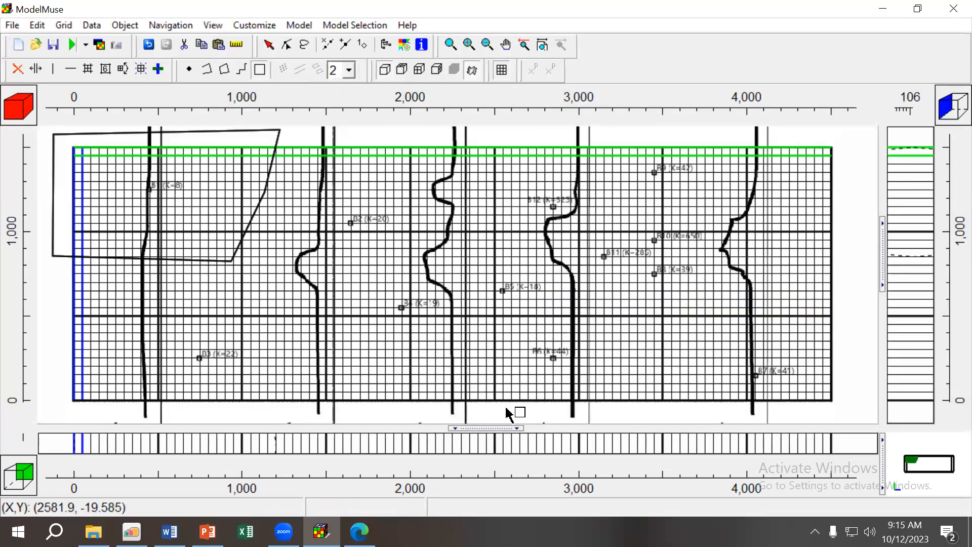
left_click(522, 409)
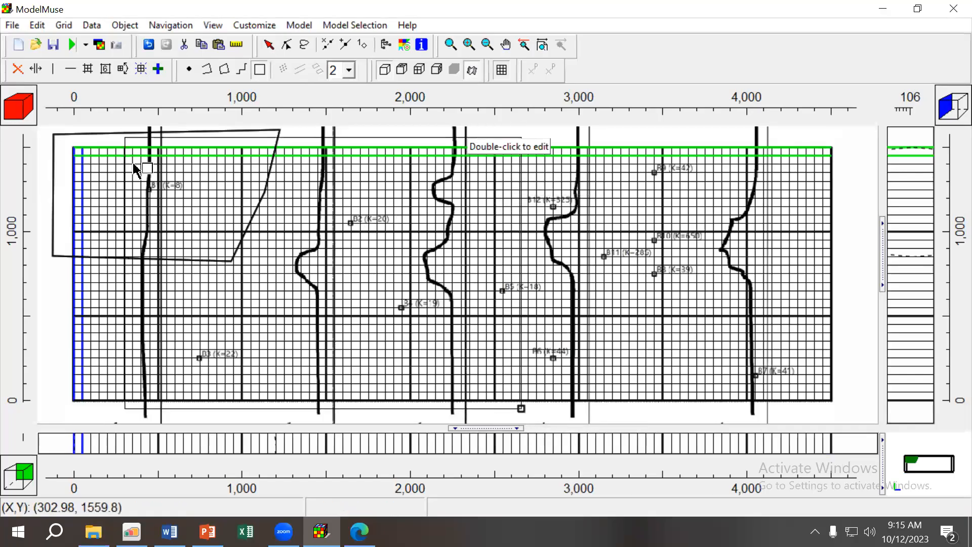
Complete the rectangle covering the western part of the grid up to about X 2,660 and name it z2.
left_click(70, 134)
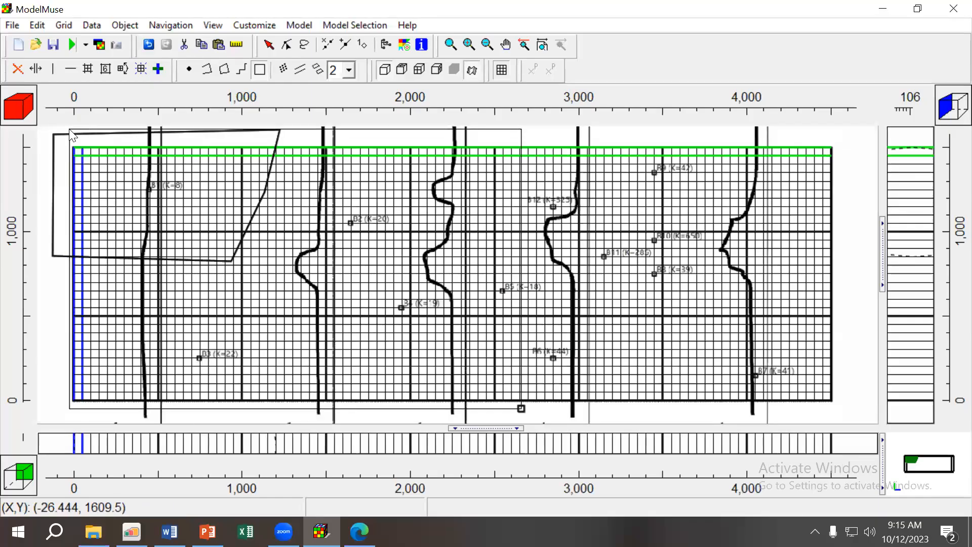
left_click_drag(324, 173, 200, 155)
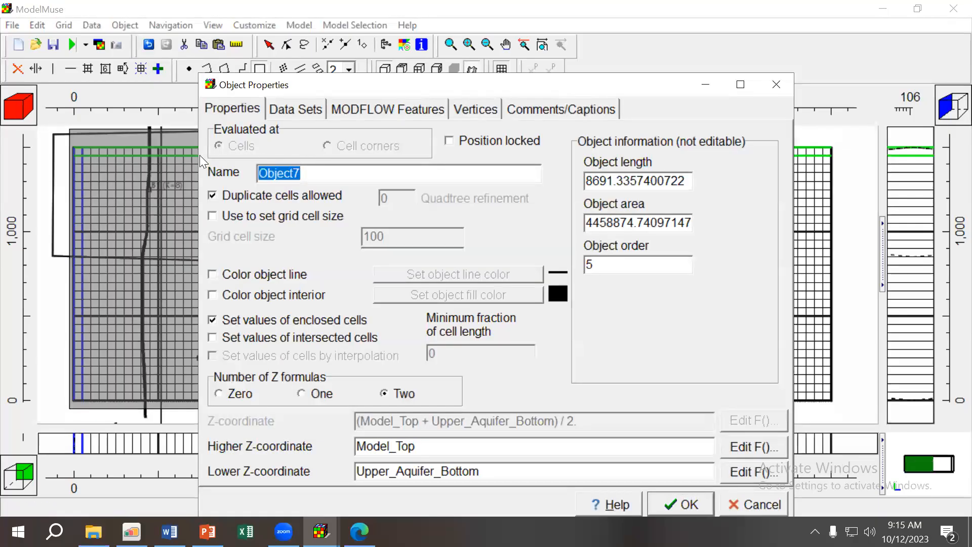
type("z2")
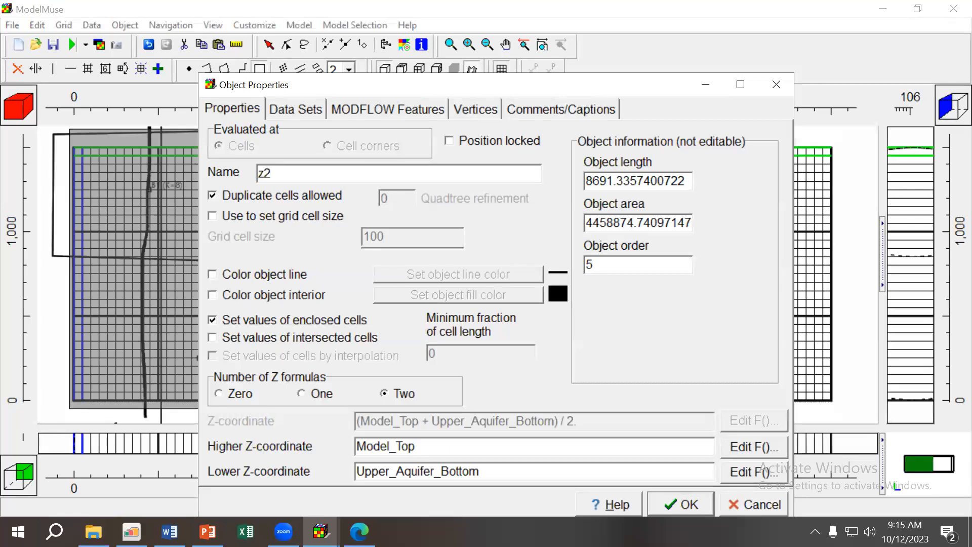
Enable the HK Parameter data sets K1_Zone through K6_Zone for the z2 object.
left_click(295, 109)
left_click(213, 134)
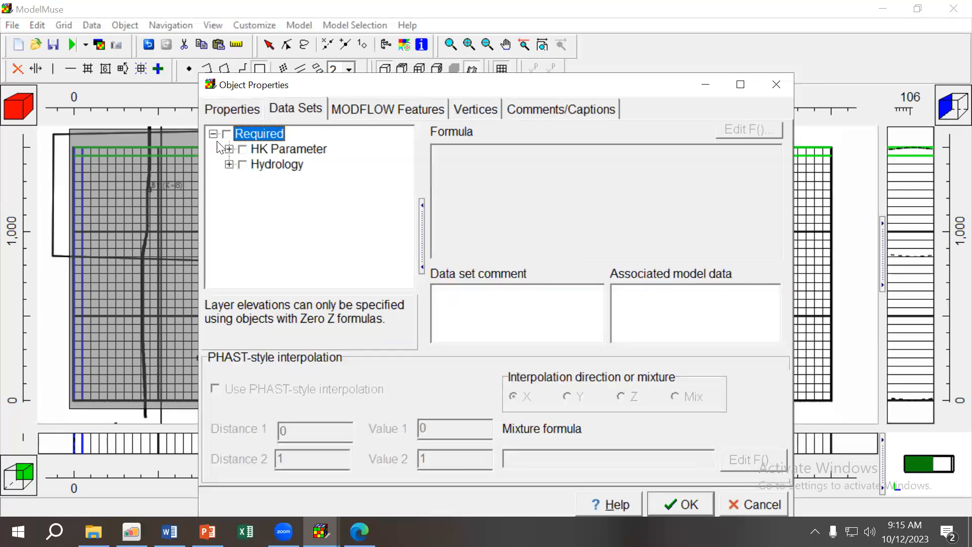
left_click(229, 148)
left_click(259, 165)
left_click(259, 179)
left_click(258, 194)
left_click(258, 210)
left_click(259, 225)
left_click(258, 240)
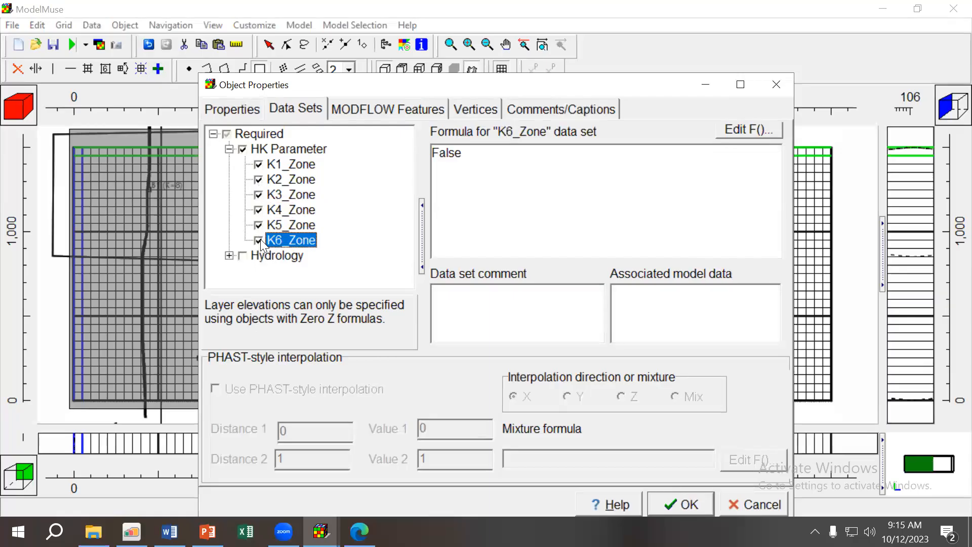
Set the K2_Zone formula of z2 to True and accept the object properties.
left_click(288, 181)
left_click(490, 154)
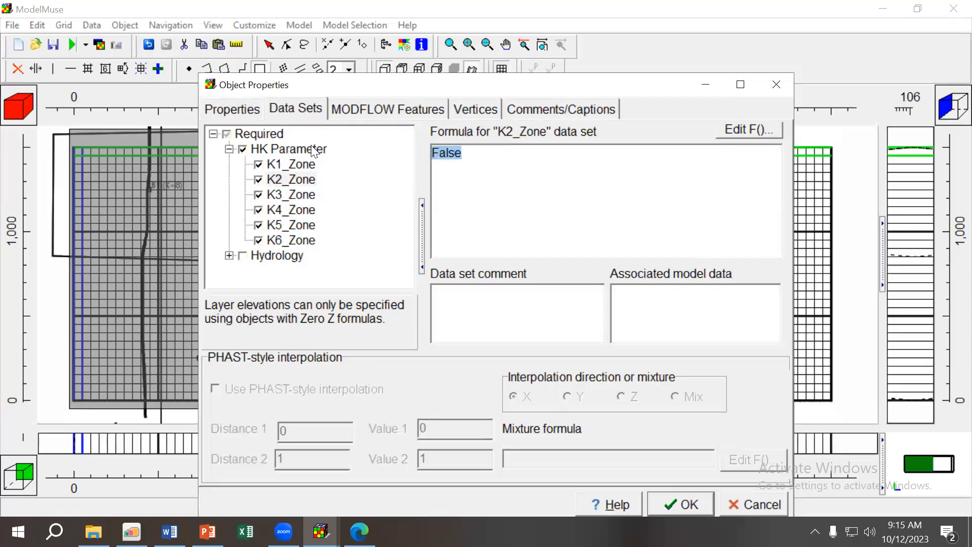
type("True")
left_click(671, 498)
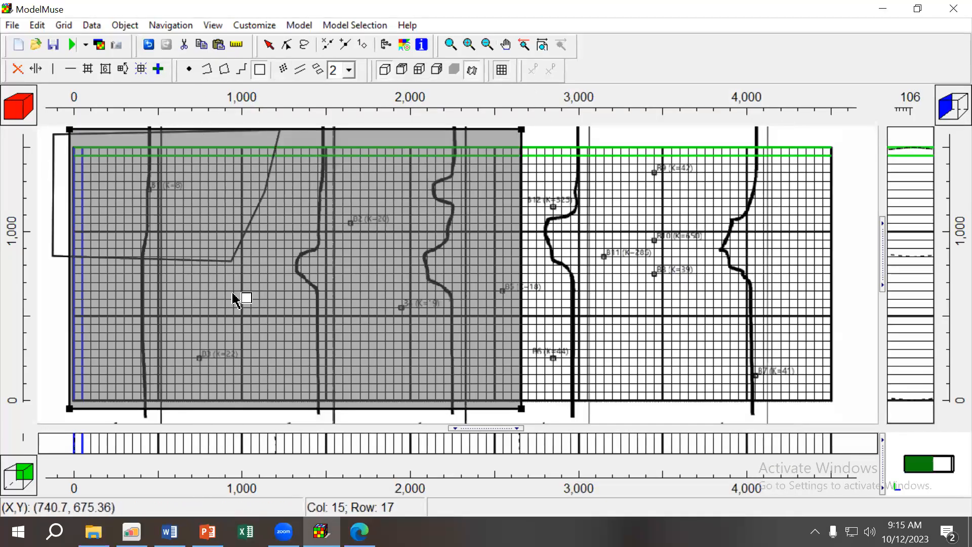
Color the grid by the Kx data set from the Hydrology group, keeping the Rainbow color scheme.
left_click(405, 47)
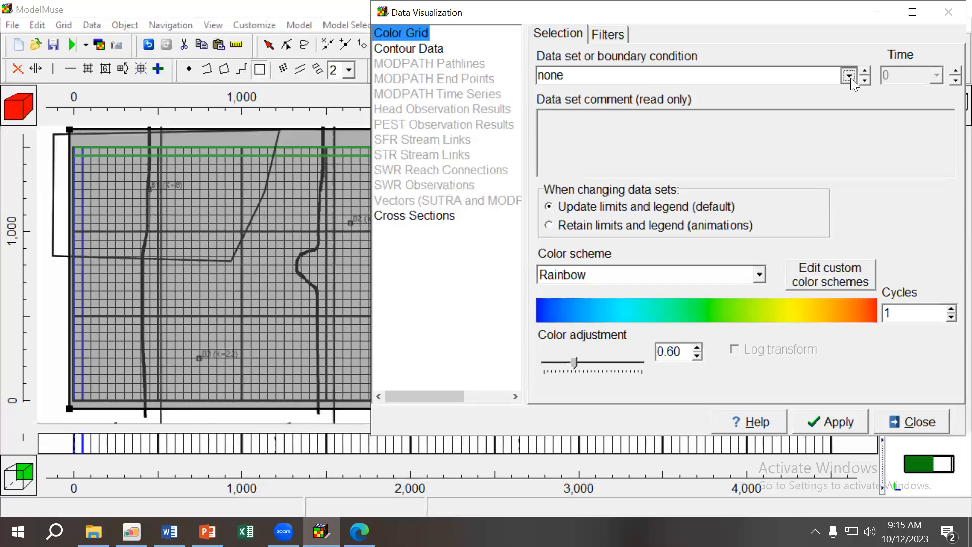
left_click(849, 76)
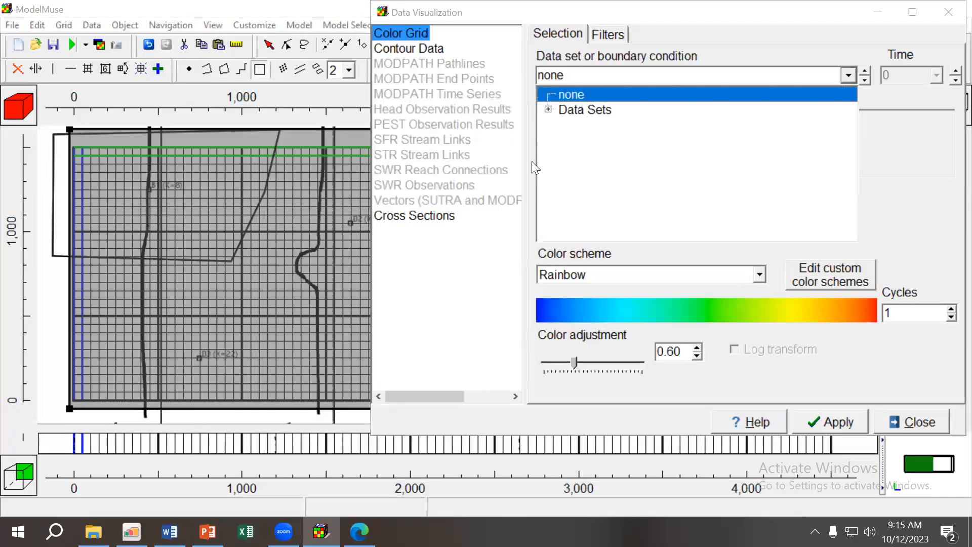
left_click(549, 111)
left_click(561, 124)
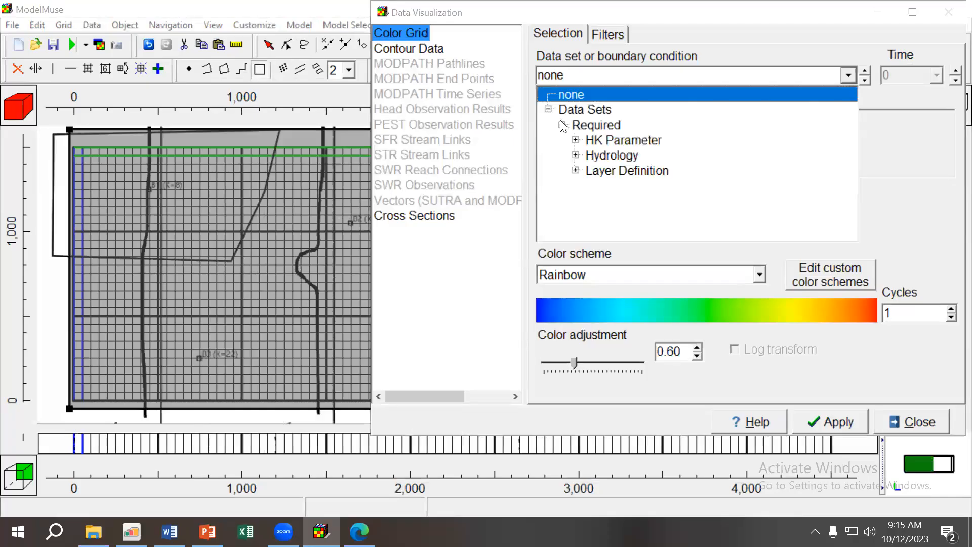
left_click(576, 155)
left_click(610, 173)
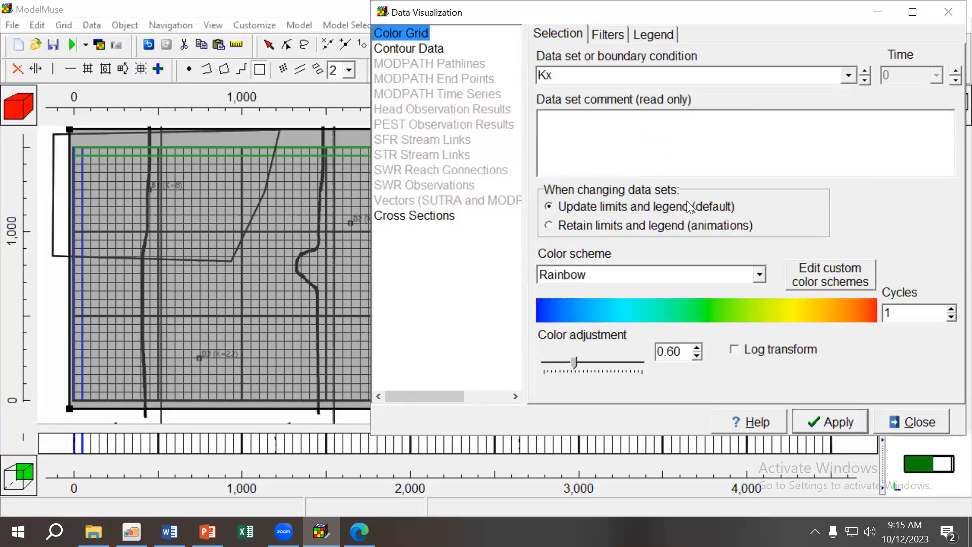
left_click(830, 420)
left_click(883, 421)
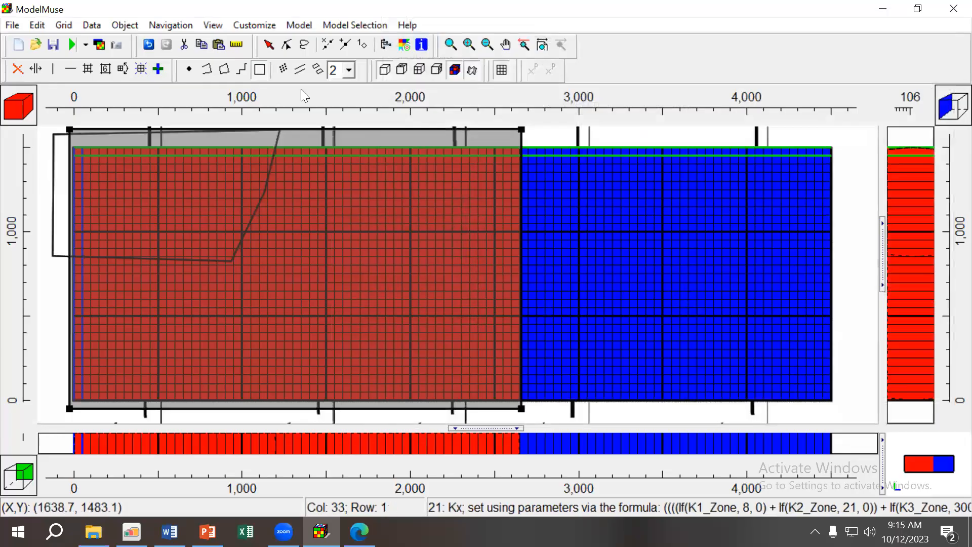
Bring the five-sided polygon over the grid's northwest corner to the front of the z2 rectangle.
left_click(269, 45)
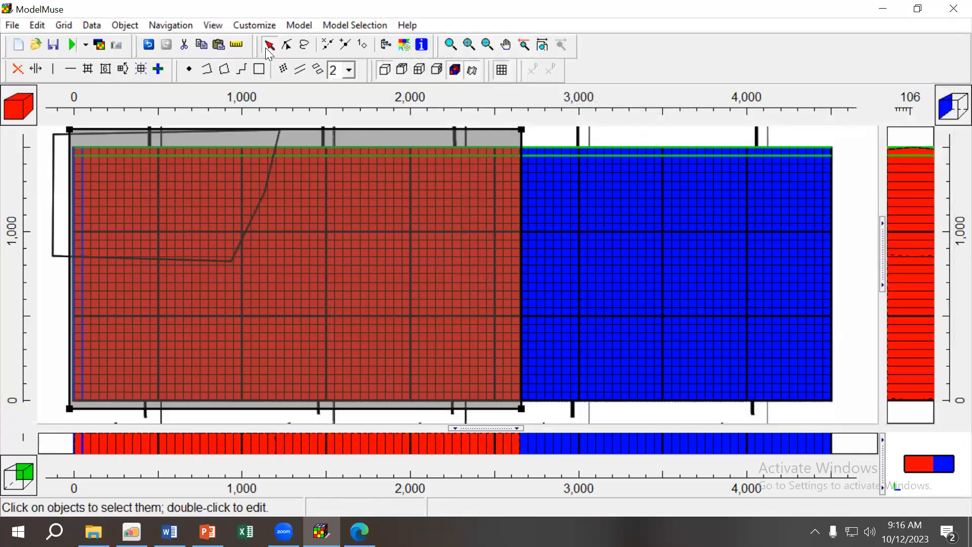
left_click(50, 168)
right_click(50, 167)
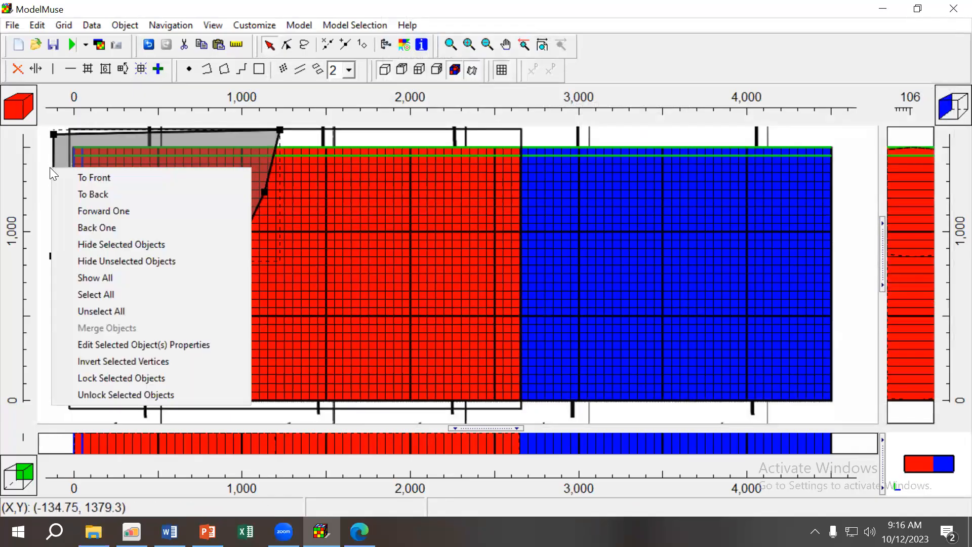
left_click(83, 177)
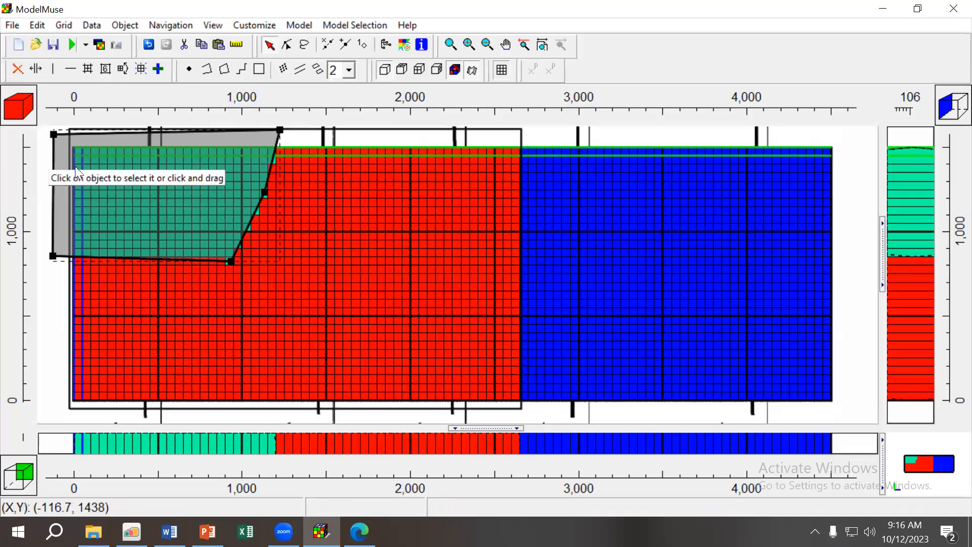
Examine the K1_Zone through K4_Zone formulas in the northwest polygon's object properties.
double_click(51, 196)
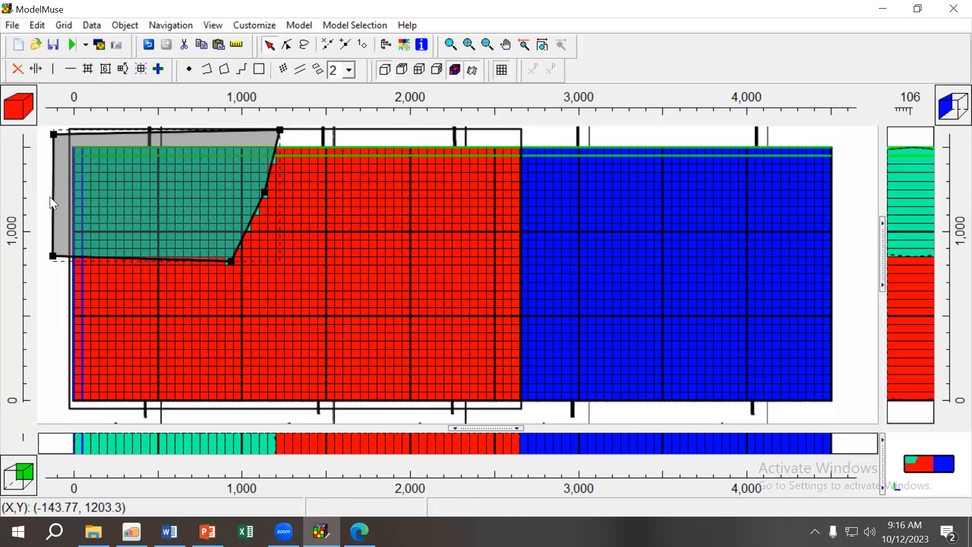
left_click(284, 109)
left_click(292, 164)
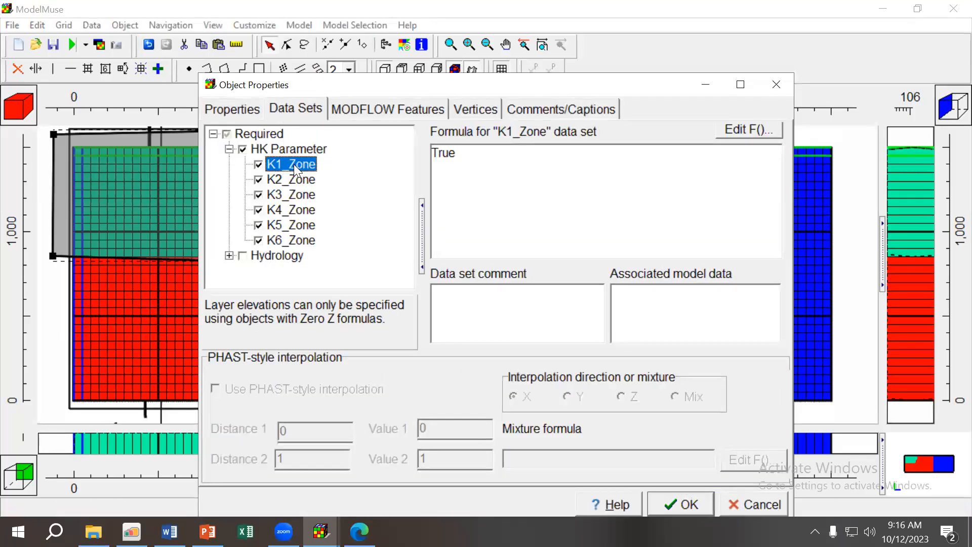
left_click(310, 181)
left_click(291, 200)
left_click(293, 208)
left_click(292, 179)
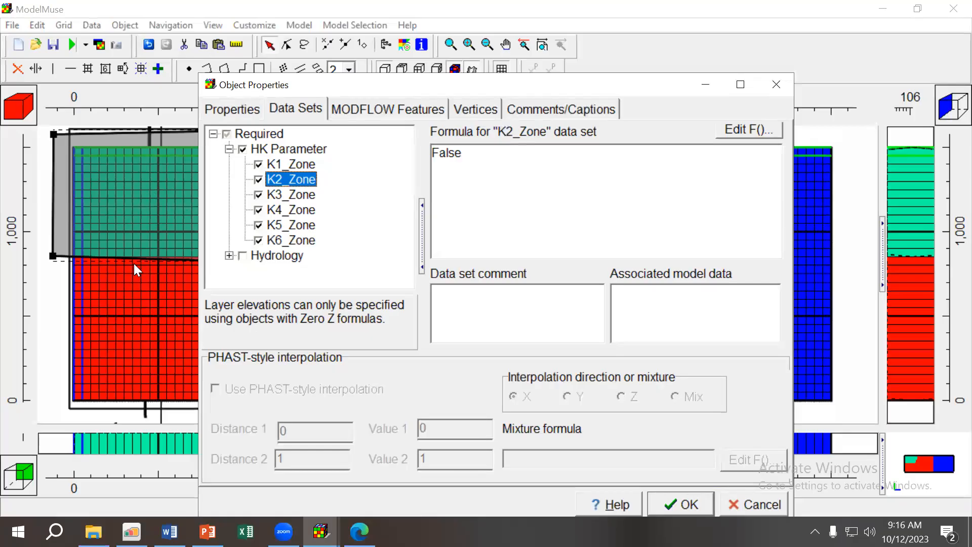
left_click(776, 84)
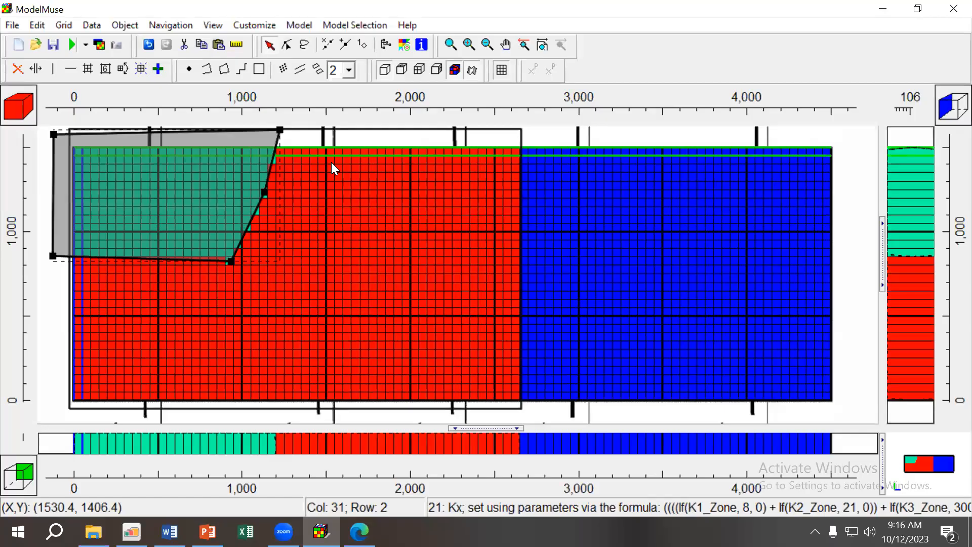
Remove the grid coloring by setting its displayed data set to none.
left_click(405, 45)
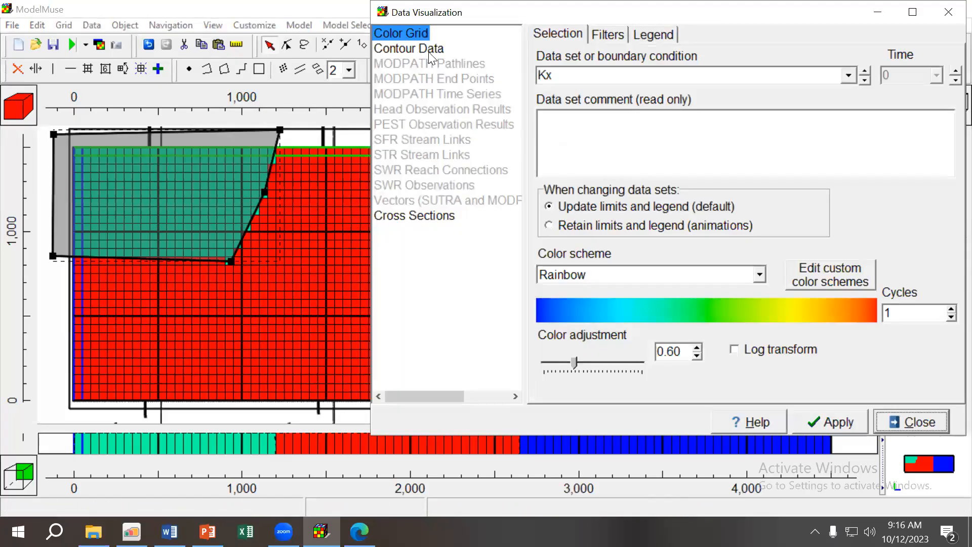
left_click(848, 76)
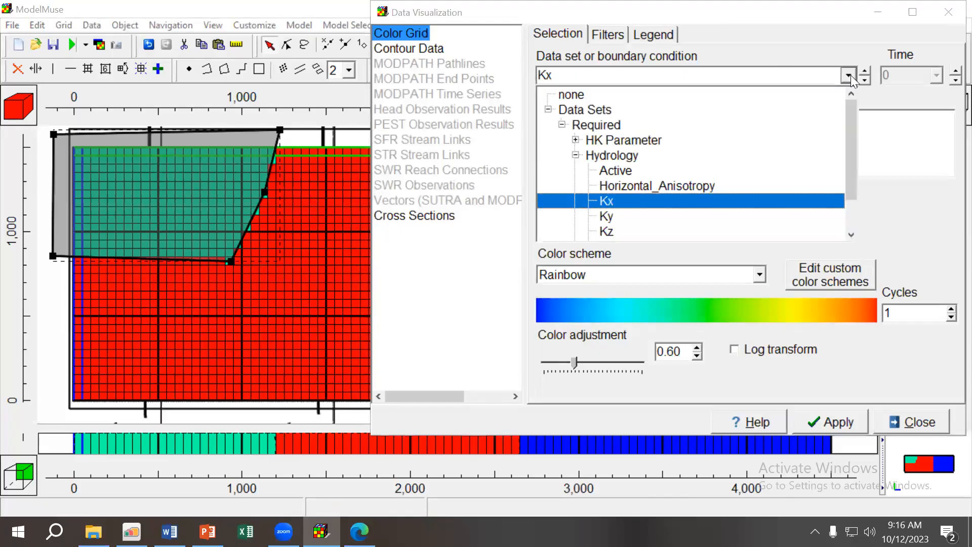
left_click(571, 95)
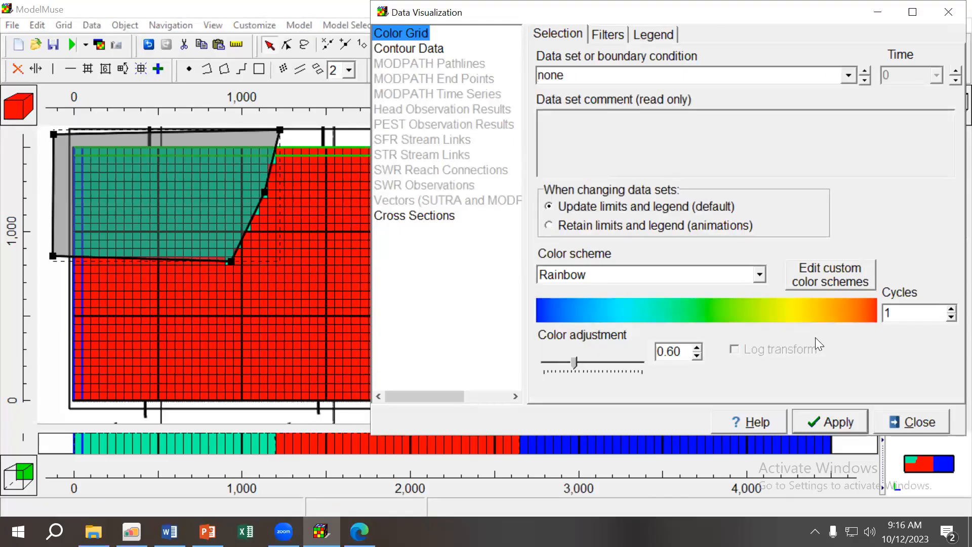
left_click(849, 422)
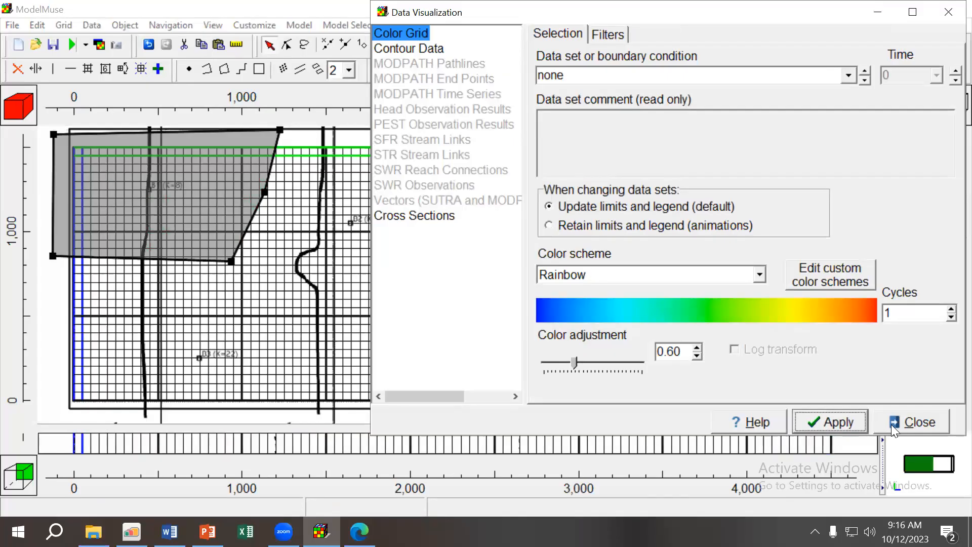
left_click(904, 422)
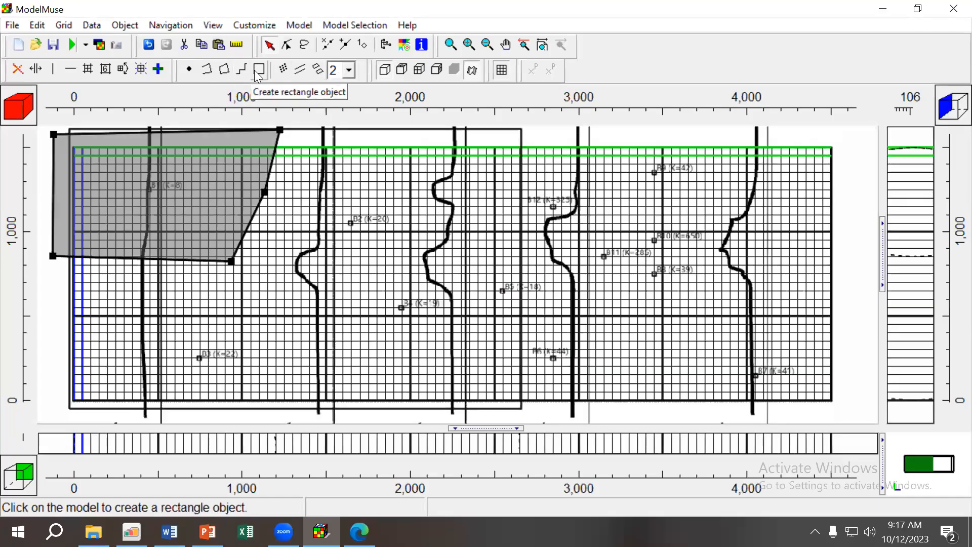
left_click(224, 72)
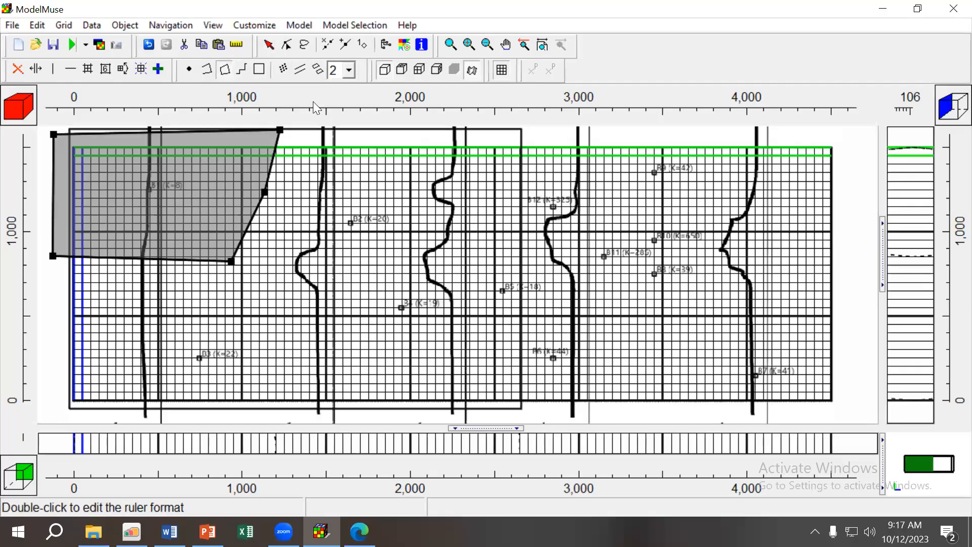
left_click(764, 284)
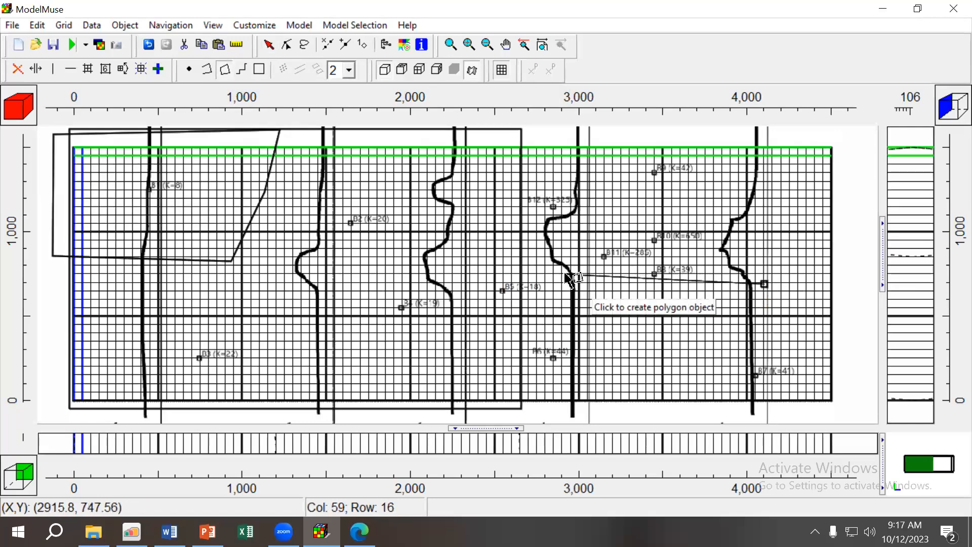
double_click(642, 264)
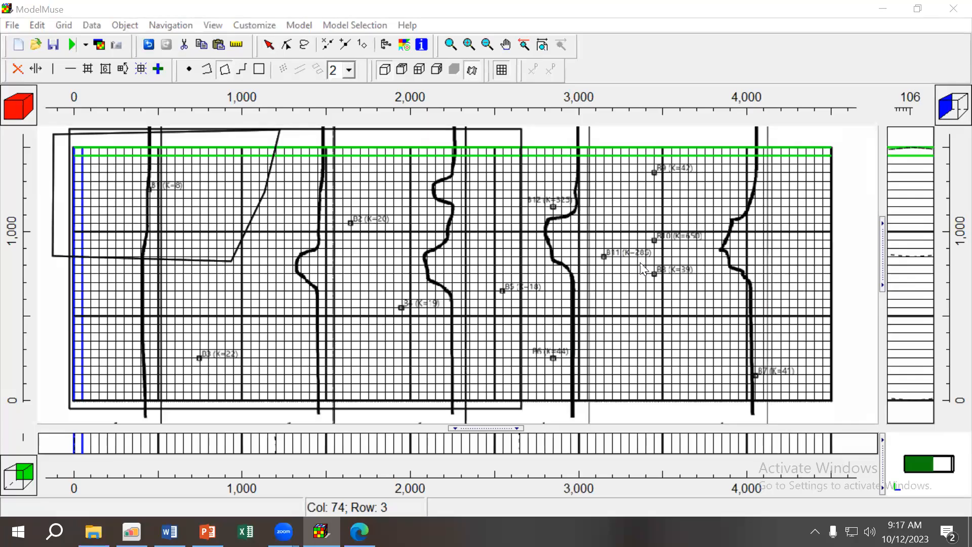
Draw an irregular polygon of about 1,049,000 area across the grid's middle, enclosing B10, B11 and B12, and name it z3.
left_click(225, 69)
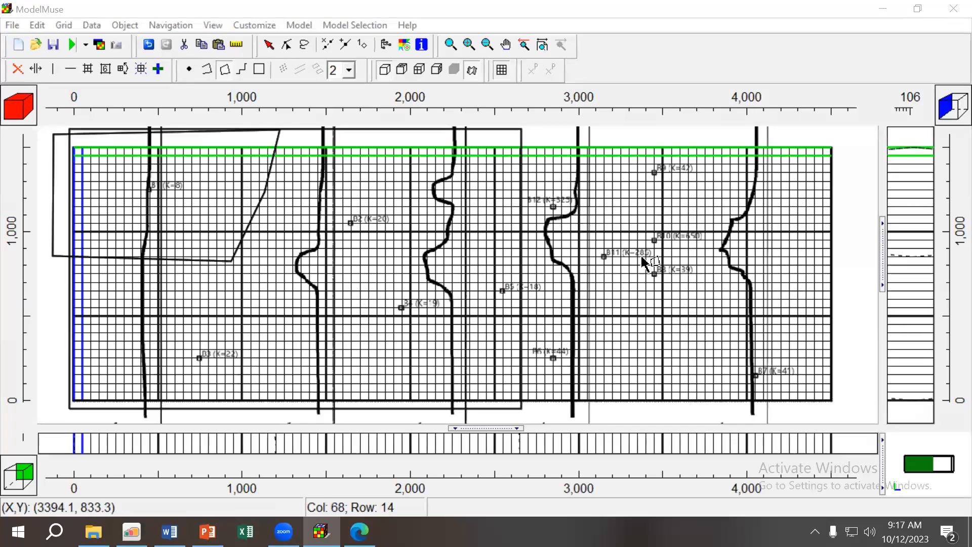
left_click(753, 269)
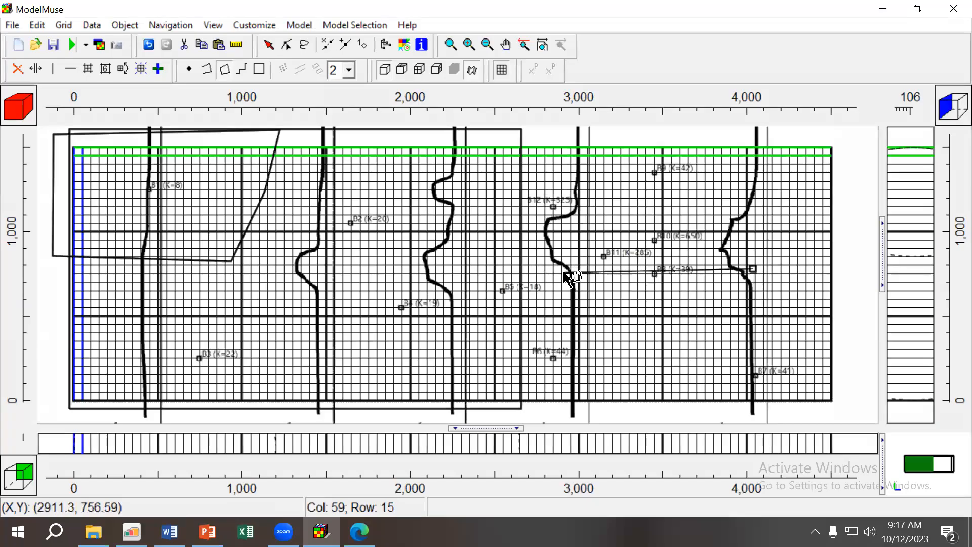
left_click(563, 273)
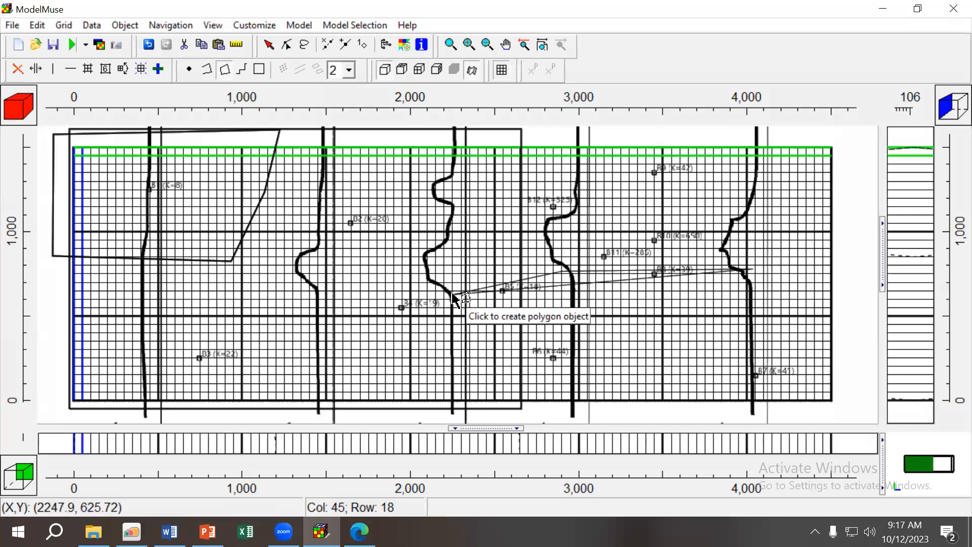
left_click(449, 293)
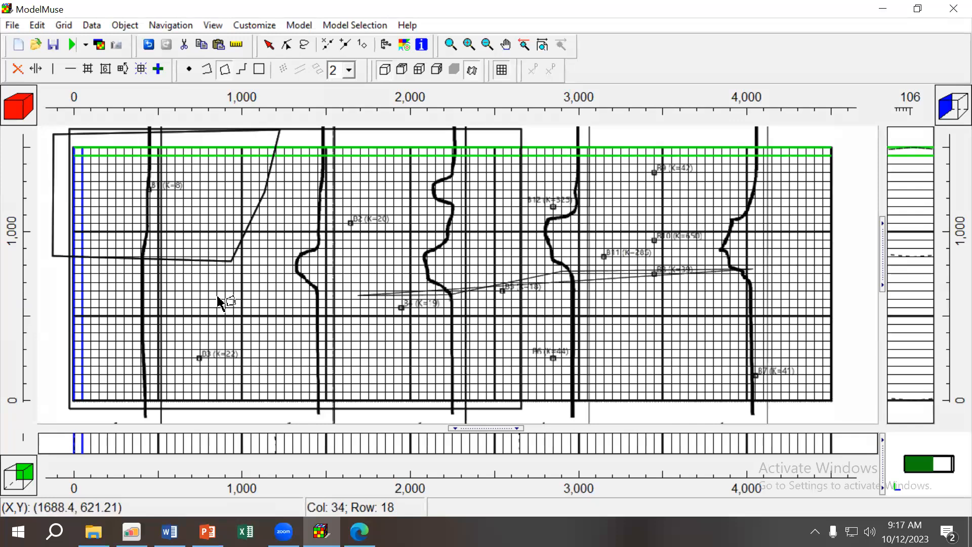
left_click(301, 289)
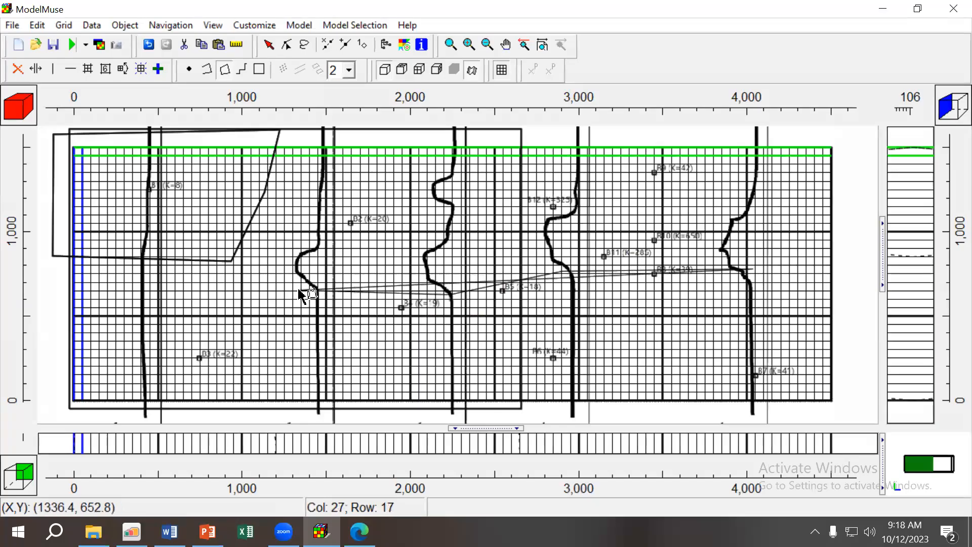
left_click(300, 244)
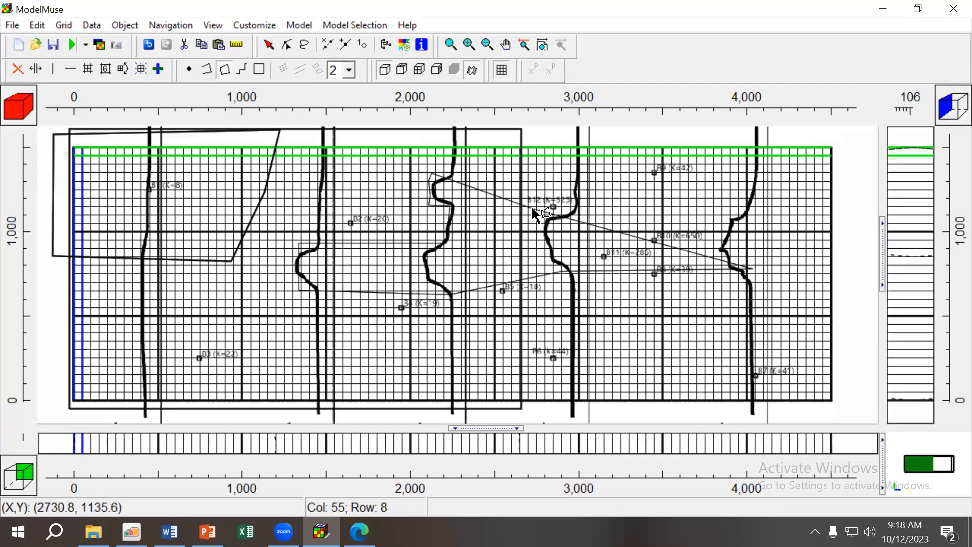
left_click_drag(527, 193, 615, 210)
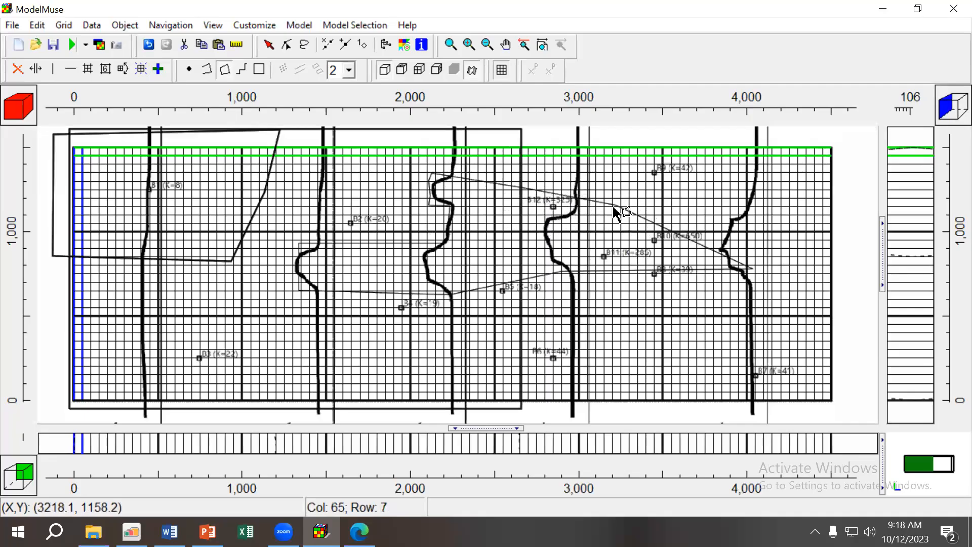
left_click(585, 213)
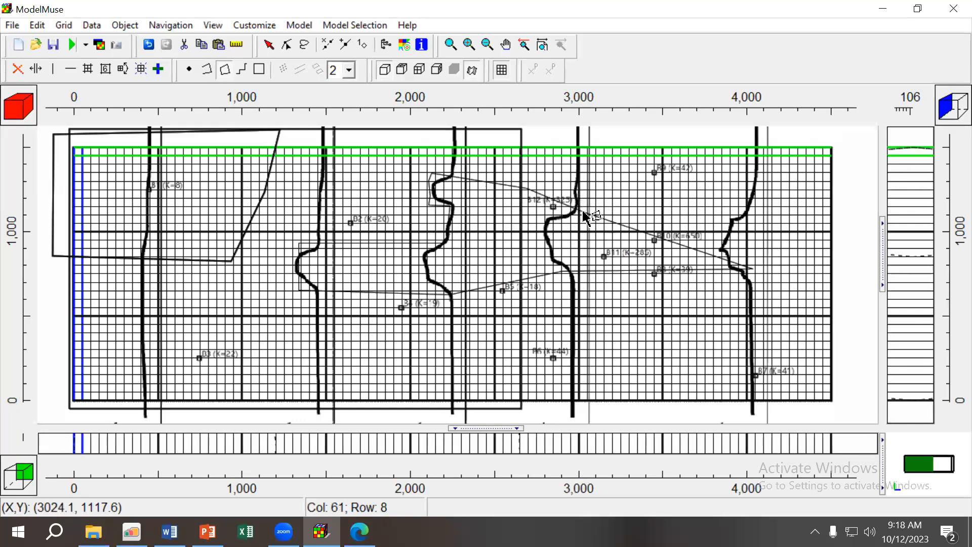
double_click(754, 221)
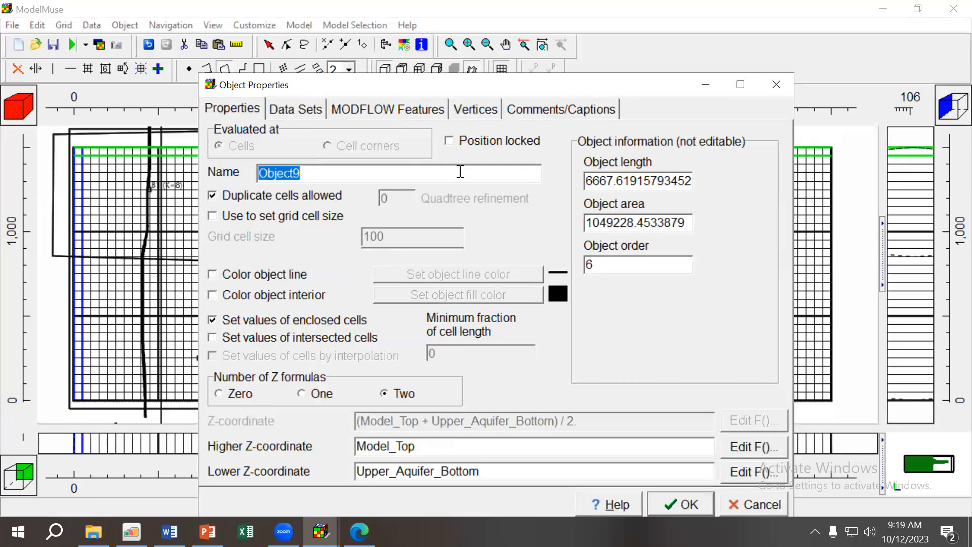
type("z3")
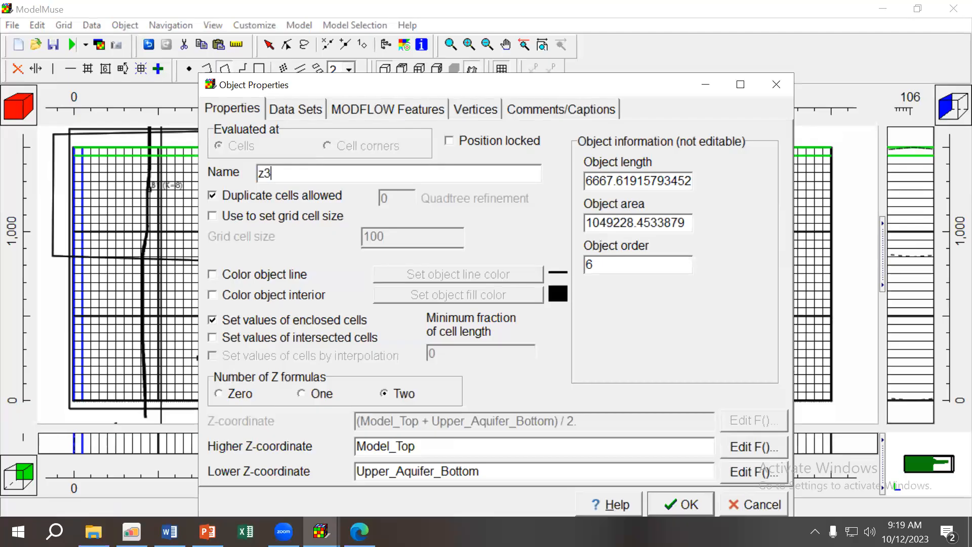
Enable all six HK Parameter data sets, K1_Zone through K6_Zone, for the z3 polygon.
left_click(296, 108)
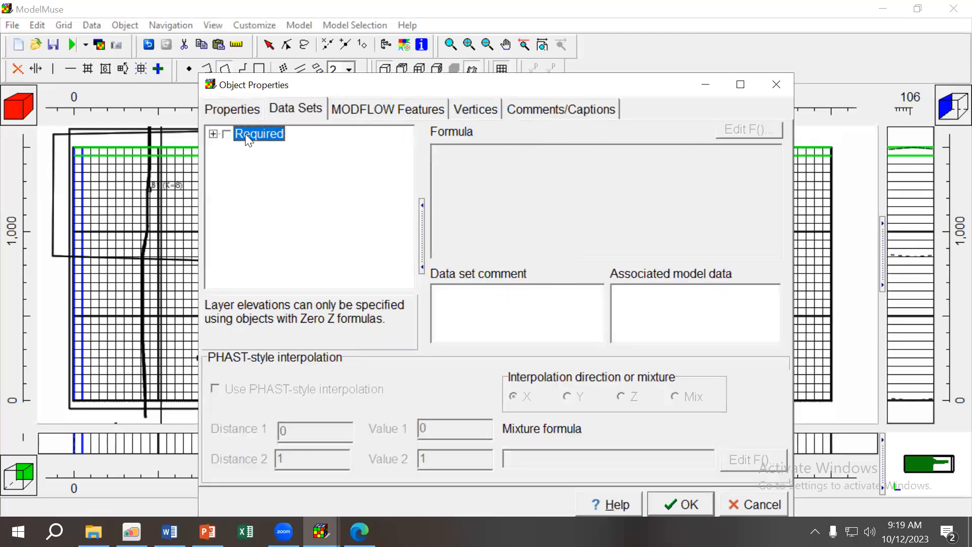
left_click(213, 134)
left_click(230, 148)
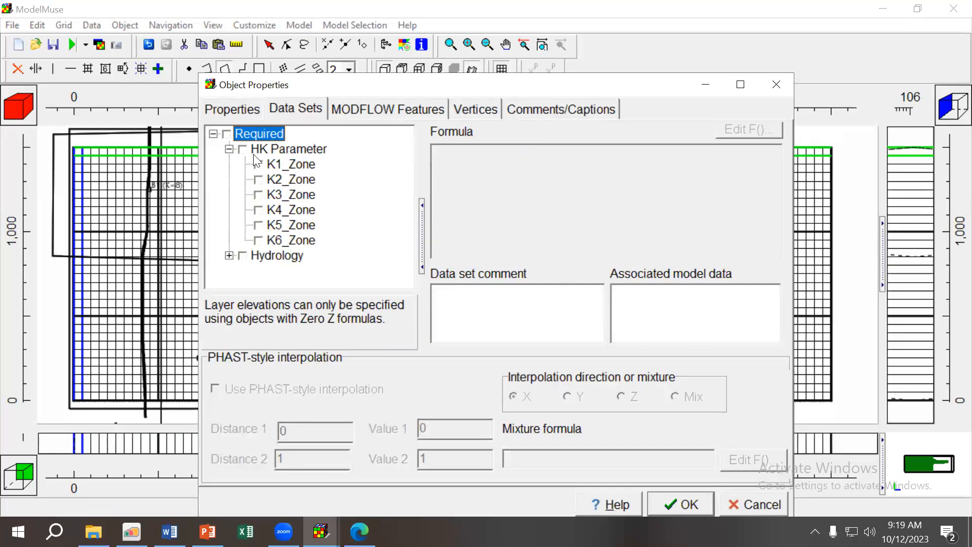
left_click(258, 164)
left_click(258, 179)
left_click(258, 195)
left_click(259, 210)
left_click(259, 225)
left_click(258, 241)
Set the z3 polygon's K3_Zone formula to True and accept the object properties.
left_click(287, 194)
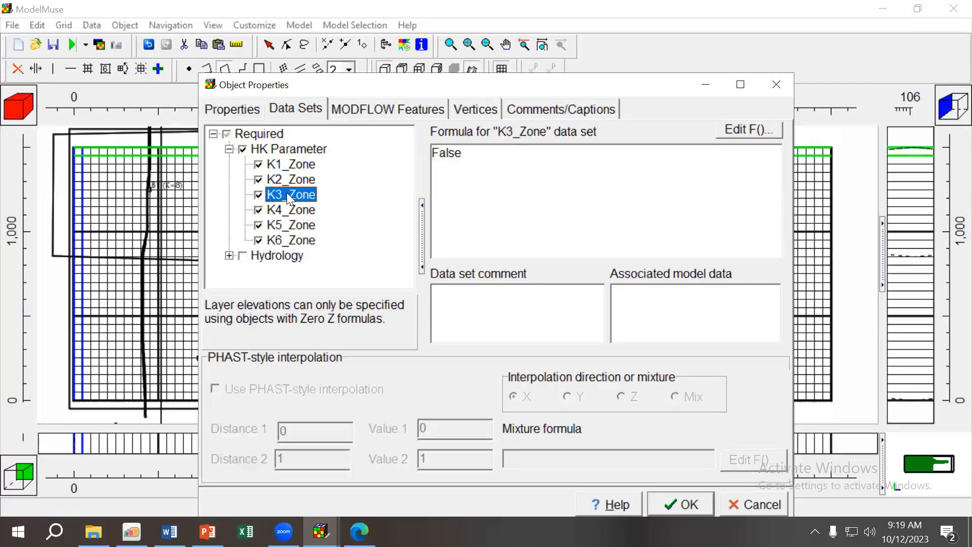
left_click_drag(507, 159, 392, 145)
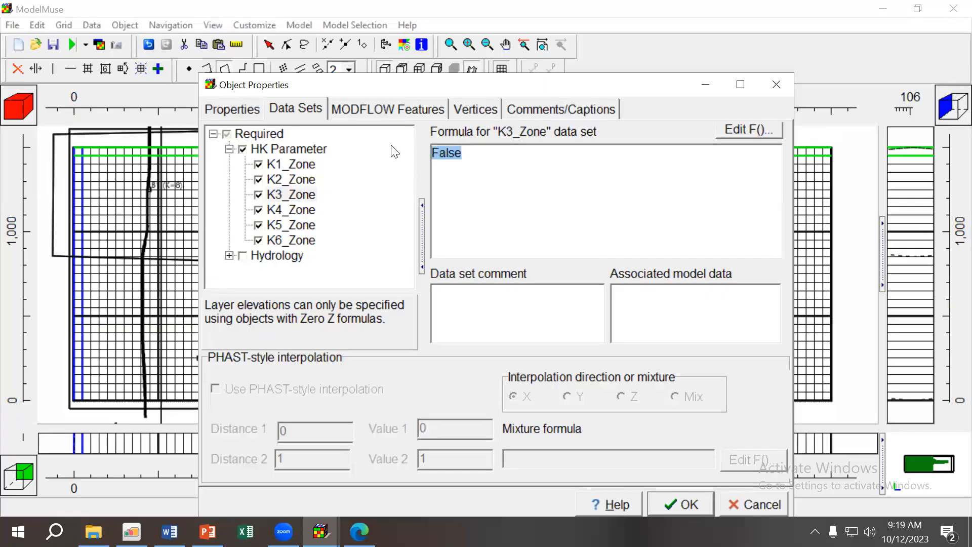
type("True")
left_click(678, 501)
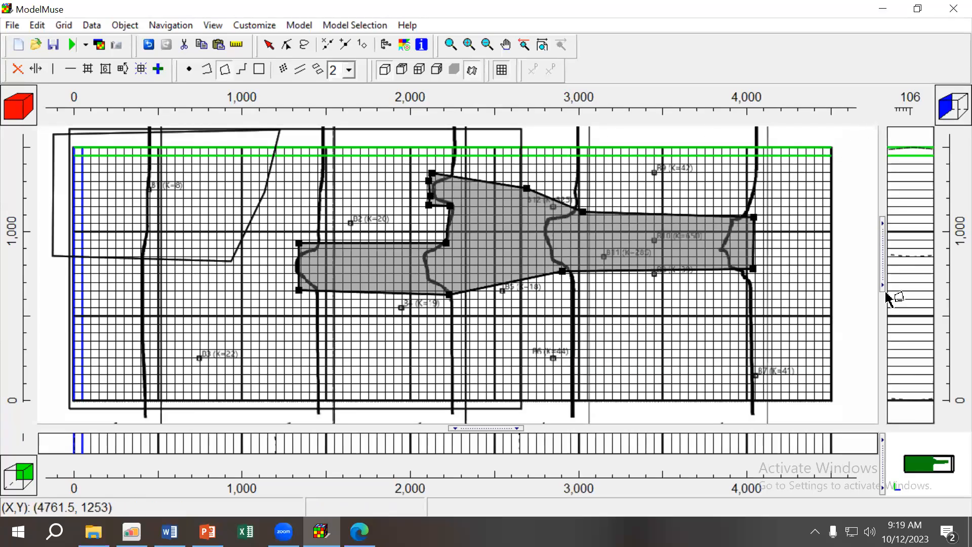
left_click(258, 69)
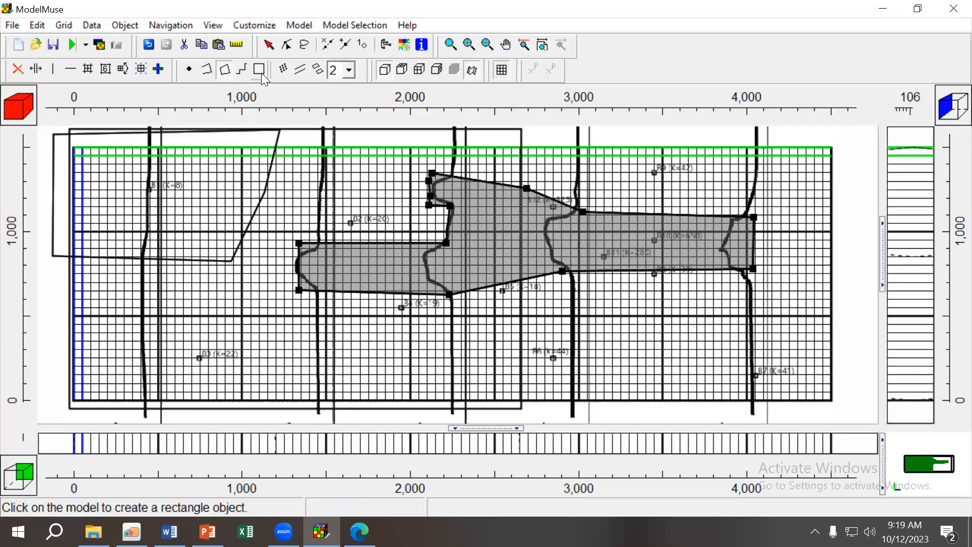
left_click(522, 131)
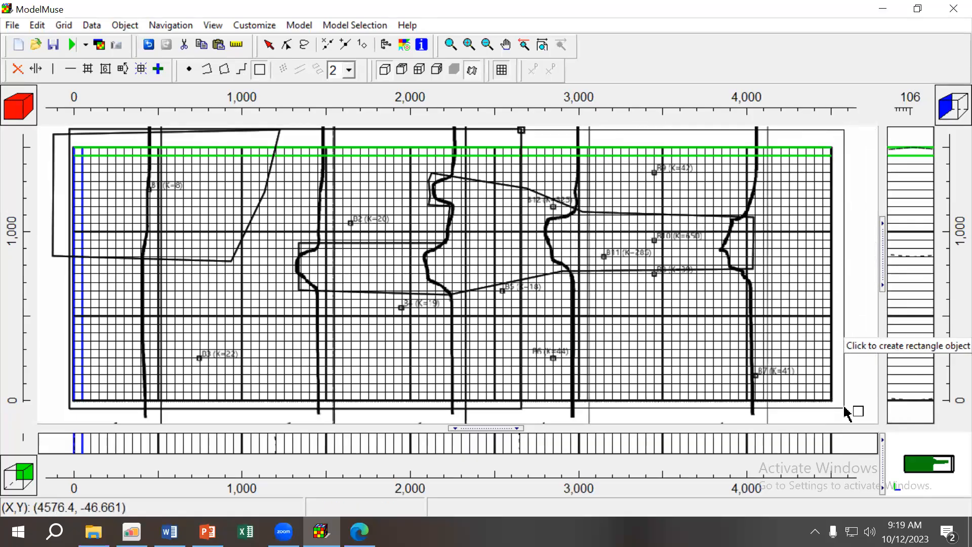
left_click(845, 409)
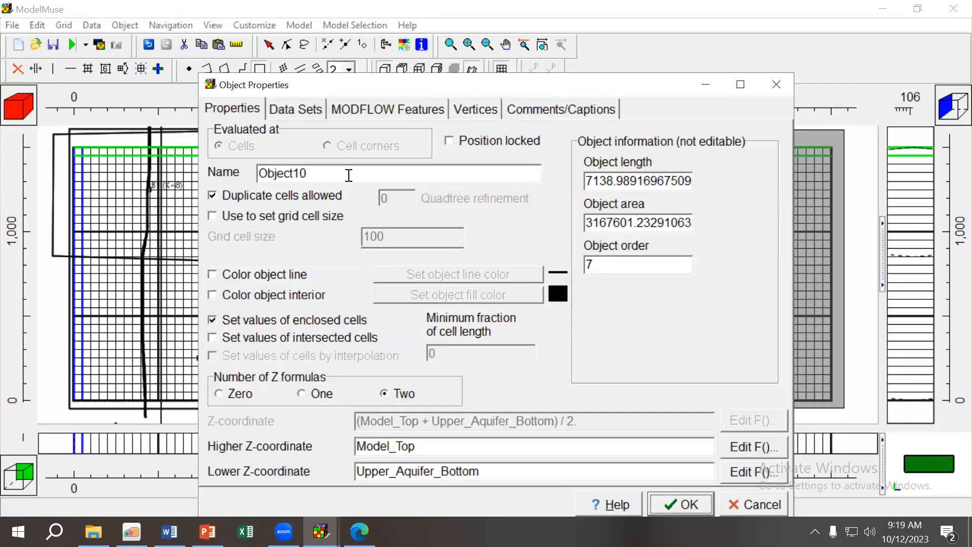
left_click(766, 92)
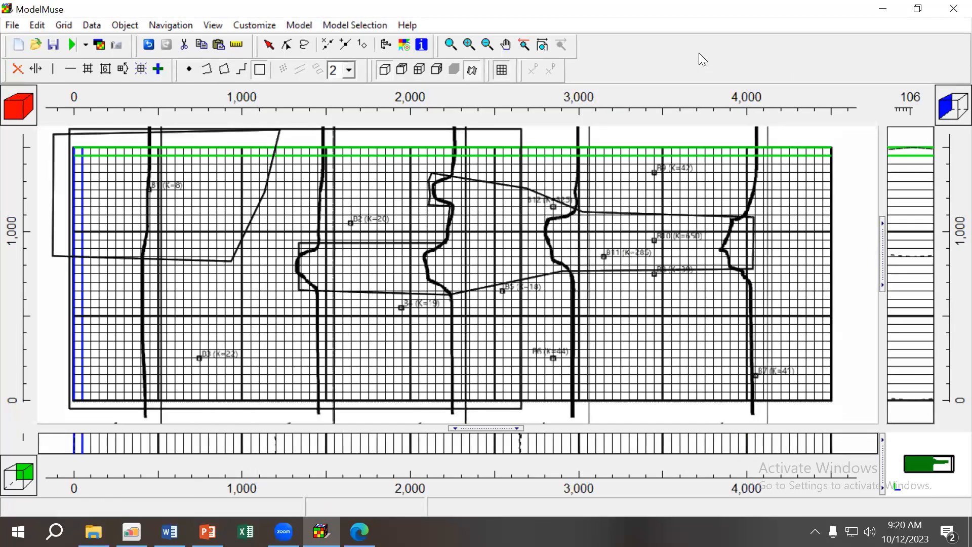
Color the grid by the Kx data set from the required Hydrology group with the Rainbow color scheme.
left_click(404, 45)
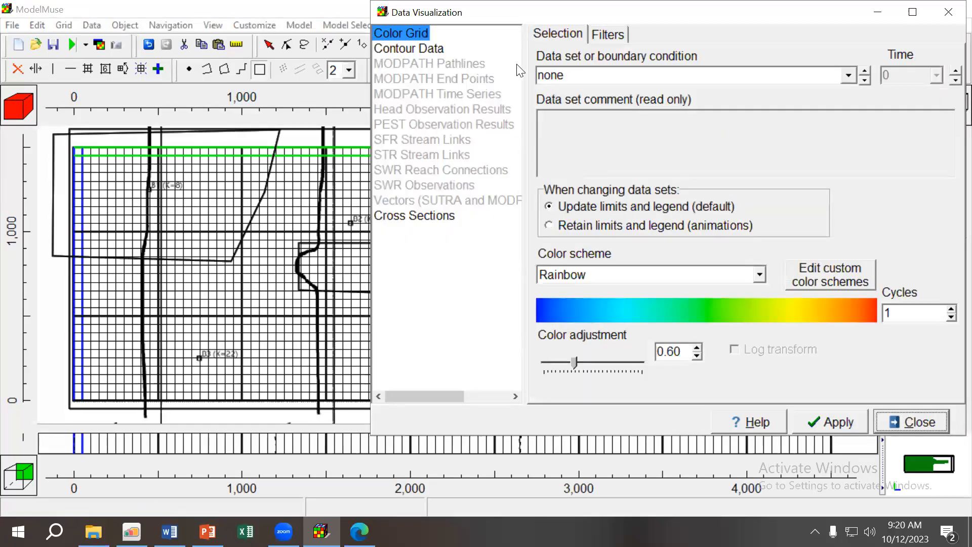
left_click(845, 80)
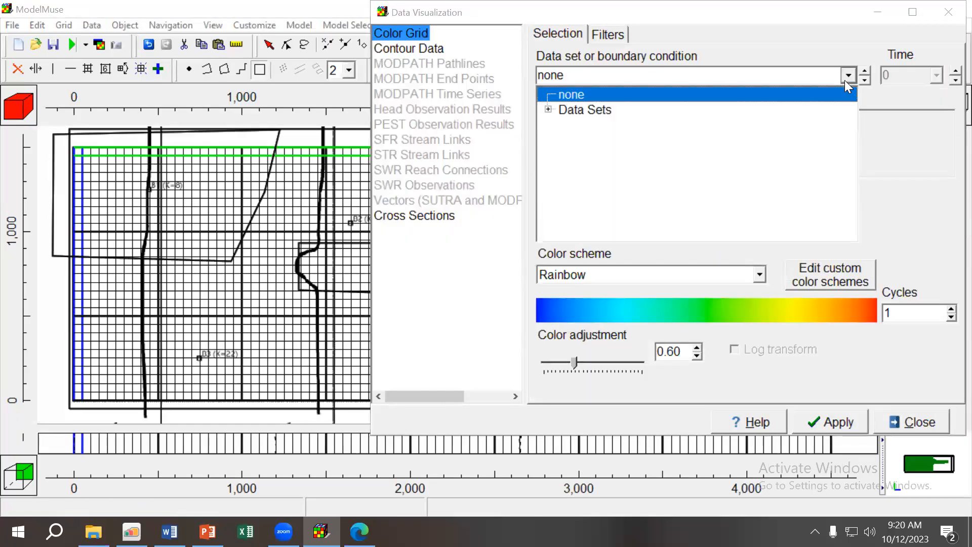
left_click(549, 110)
left_click(562, 125)
left_click(576, 155)
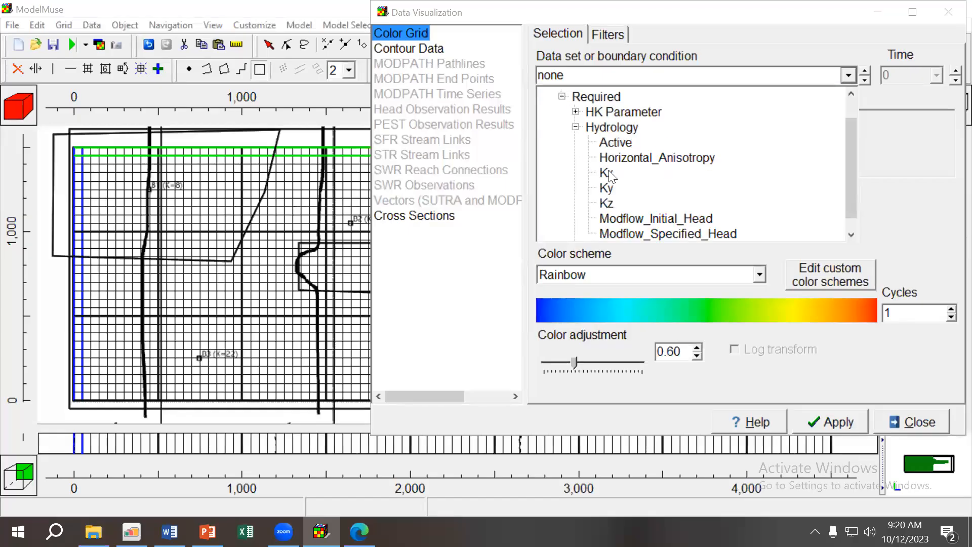
left_click(607, 173)
left_click(831, 420)
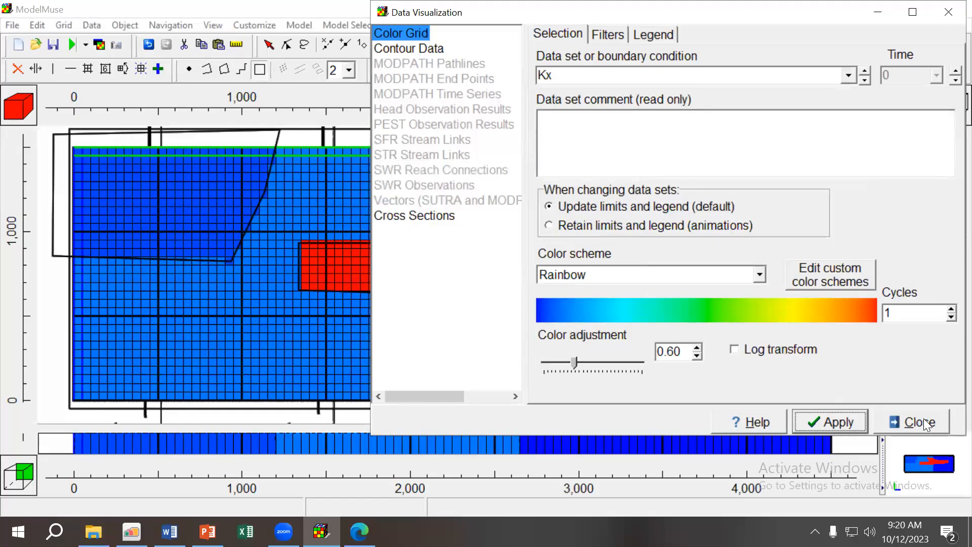
left_click(926, 422)
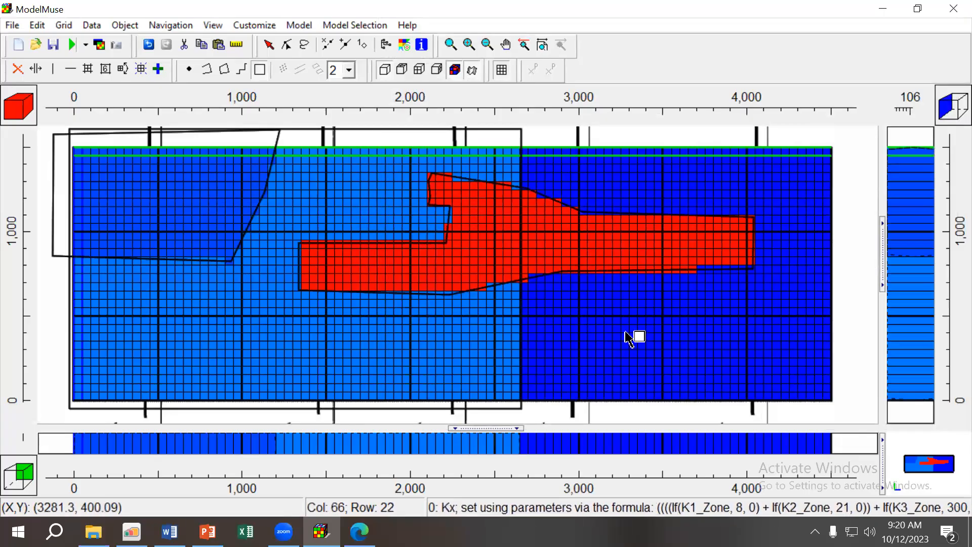
Clear the Kx coloring from the grid by setting the displayed data set to none.
left_click(407, 44)
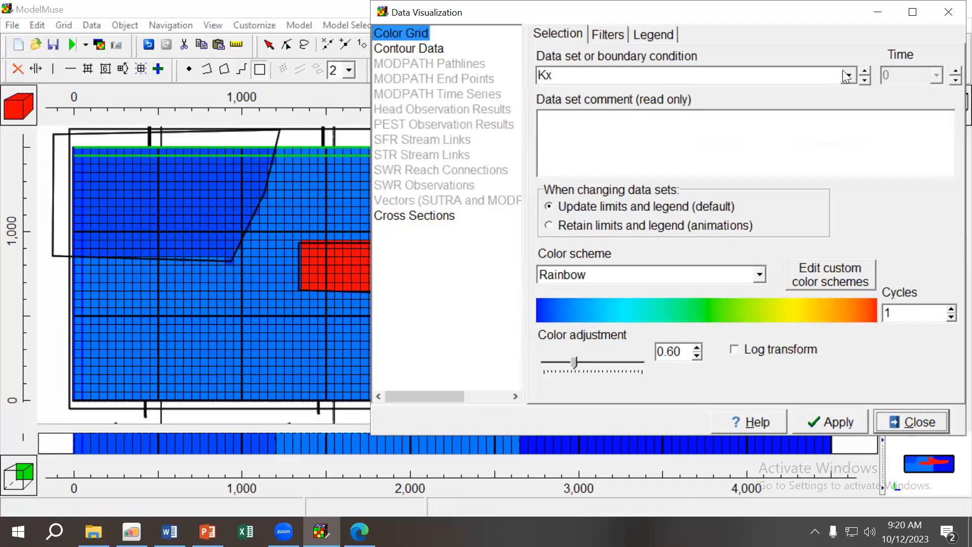
left_click(948, 11)
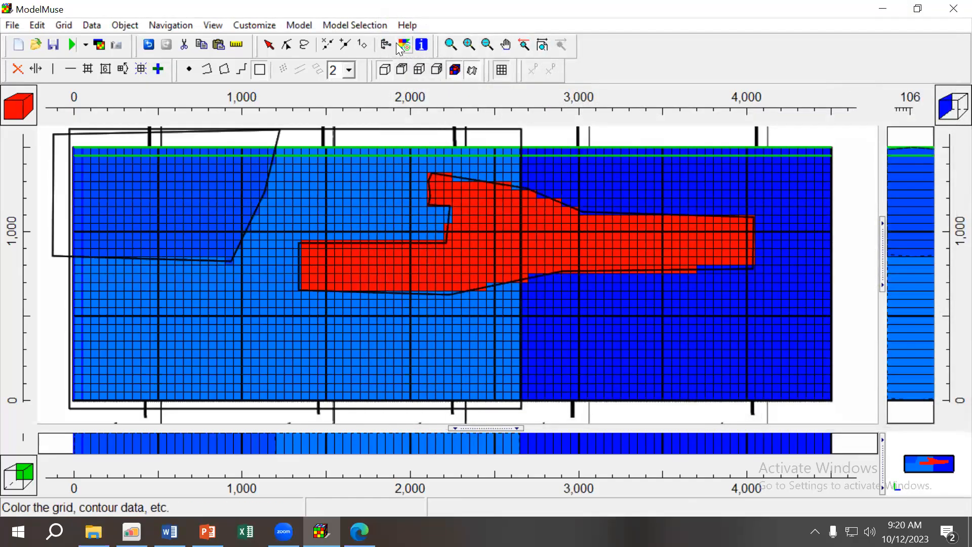
left_click(406, 42)
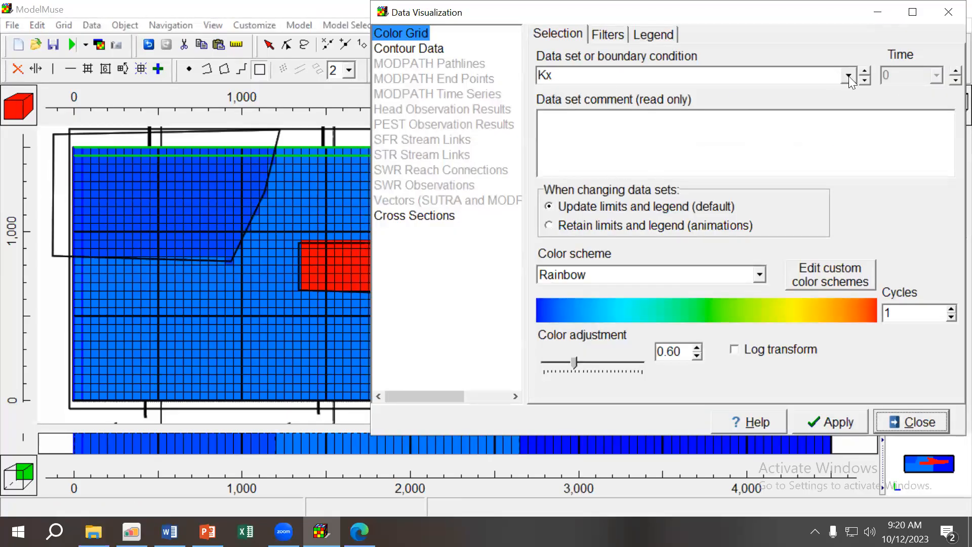
left_click(849, 76)
left_click(573, 92)
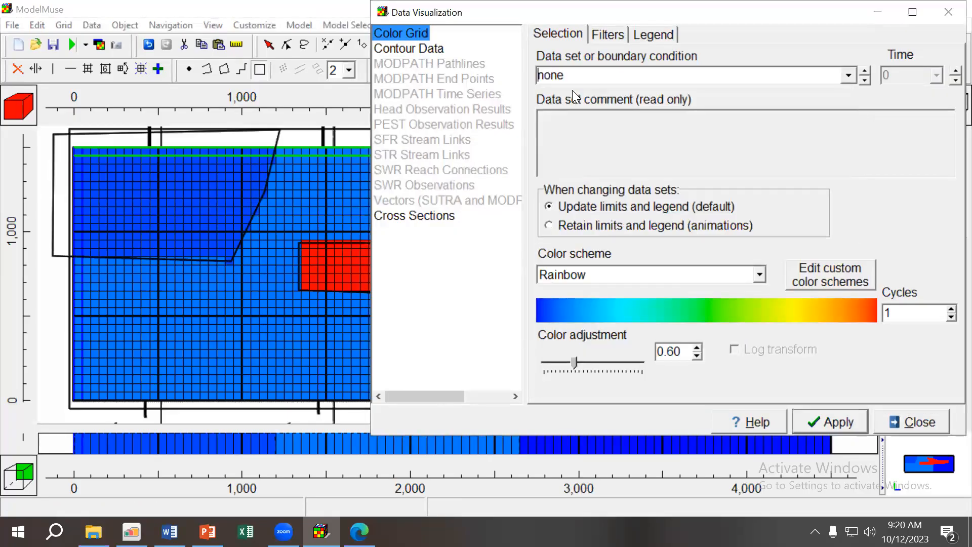
left_click(846, 417)
key("Return")
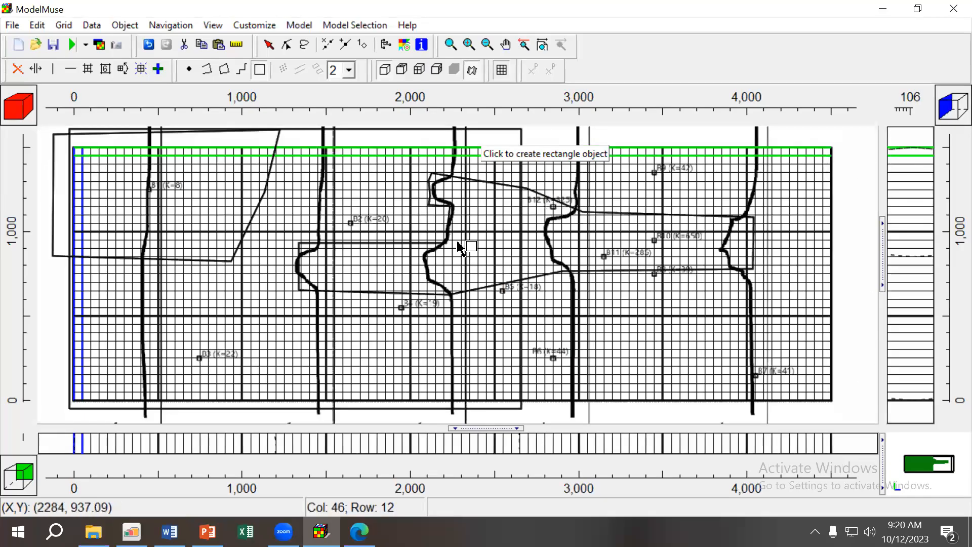
Draw a rectangle from the z2 rectangle's northeast corner to about (4576, -60), covering the grid's eastern part, and name it z4.
left_click(523, 129)
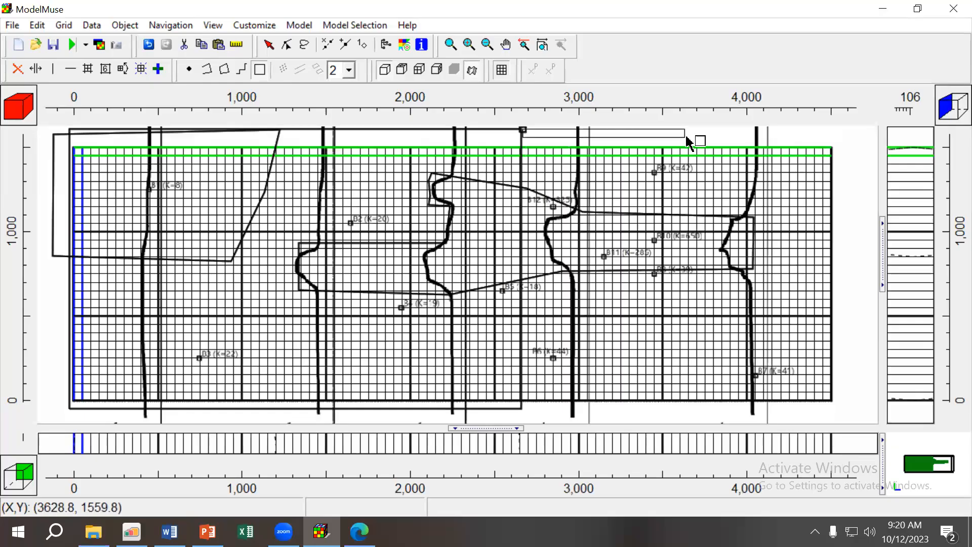
left_click(843, 409)
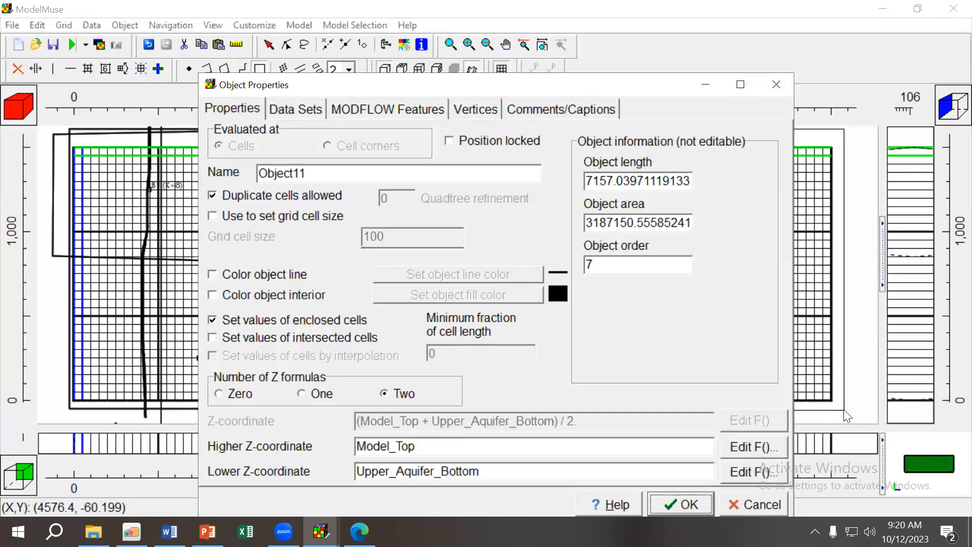
double_click(343, 168)
type("z")
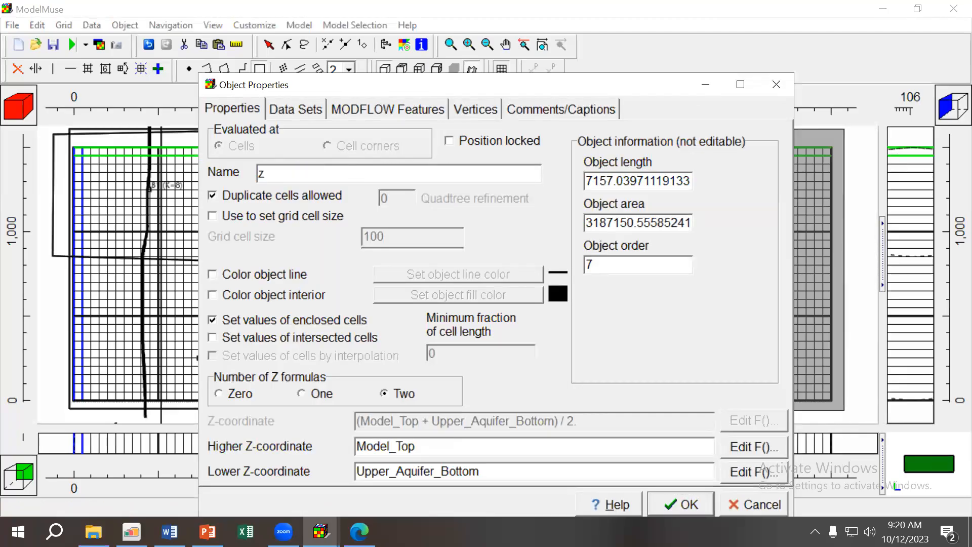
type("4")
Enable the K1_Zone through K6_Zone data sets under HK Parameter for the z4 rectangle.
left_click(282, 109)
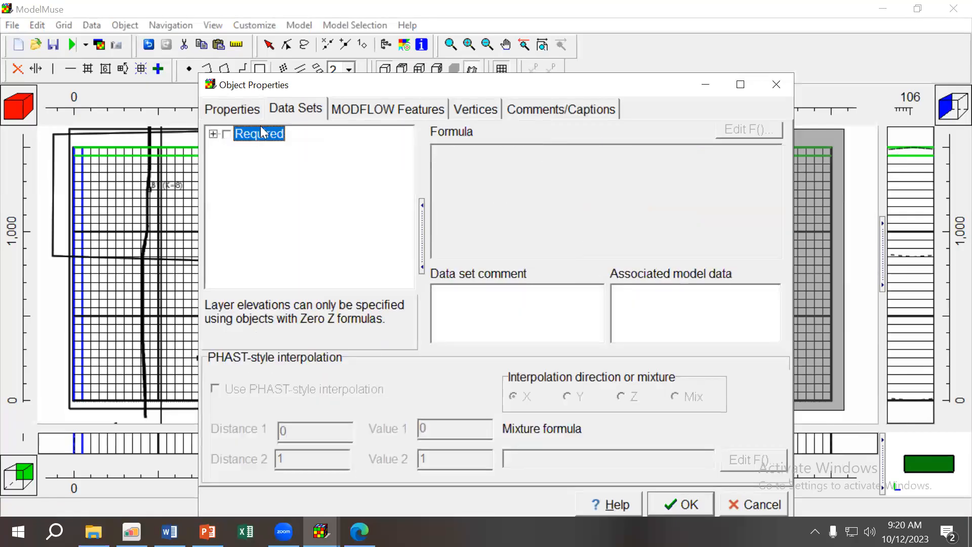
left_click(214, 134)
left_click(229, 149)
left_click(259, 165)
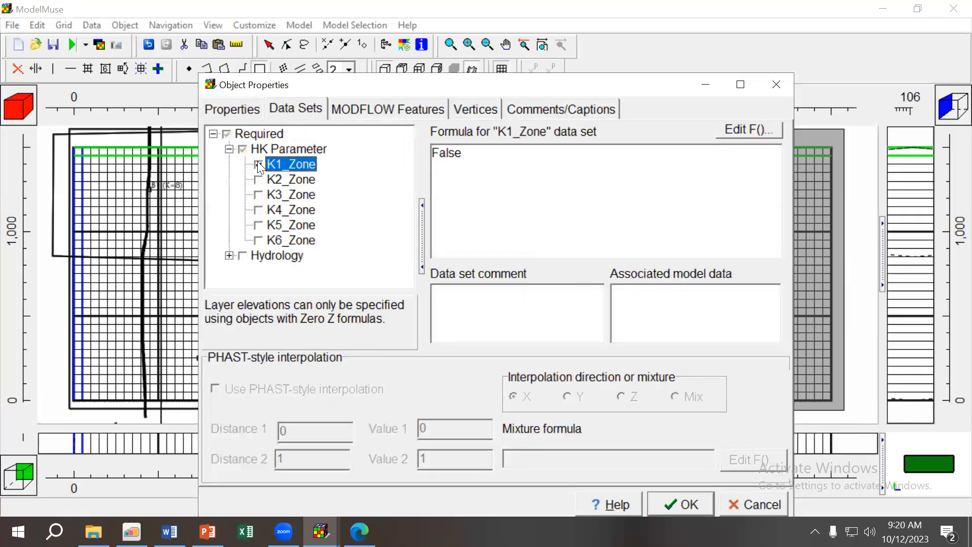
left_click(258, 180)
left_click(259, 195)
left_click(258, 210)
left_click(258, 225)
left_click(258, 240)
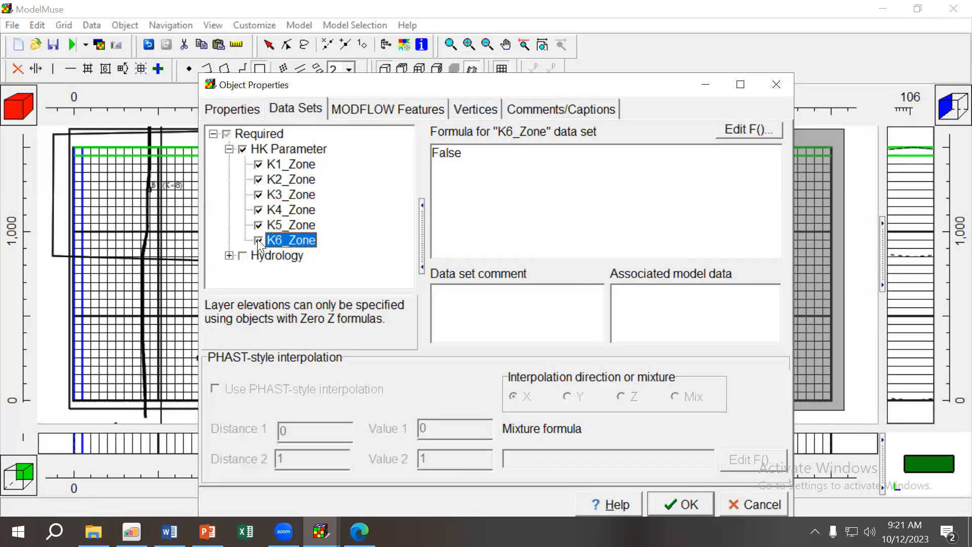
Set the K4_Zone formula of the z4 rectangle to True and accept the object's properties.
left_click(294, 211)
key("Tab")
type("True")
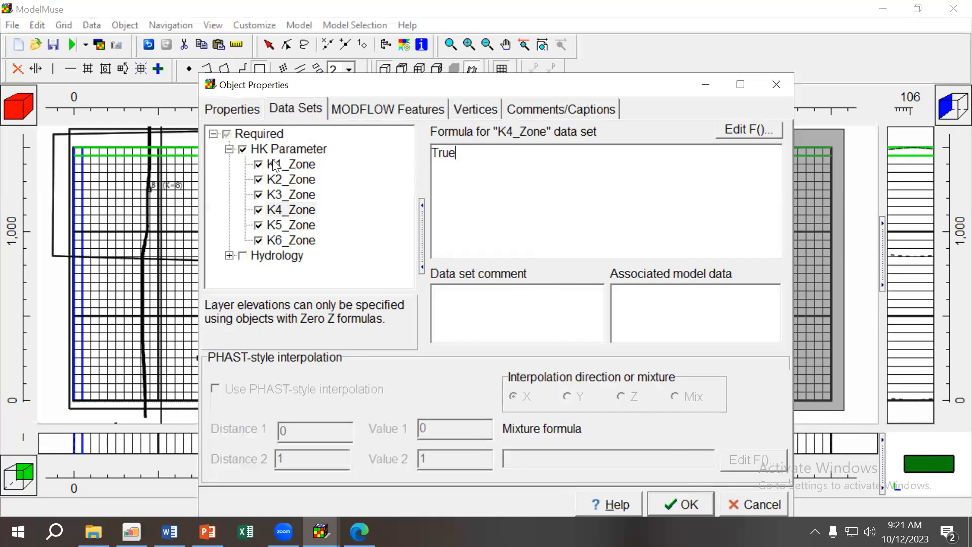
left_click(298, 167)
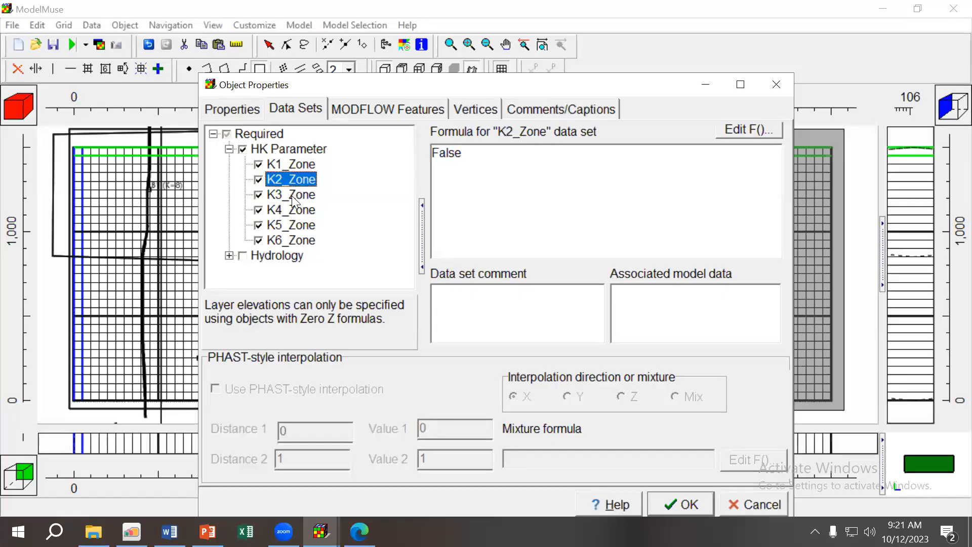
left_click(291, 196)
left_click(291, 209)
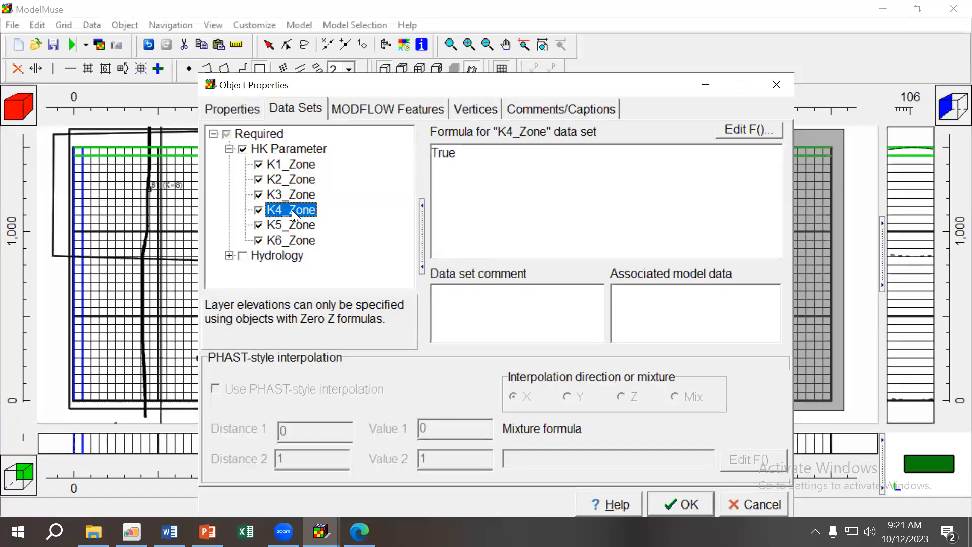
left_click(685, 504)
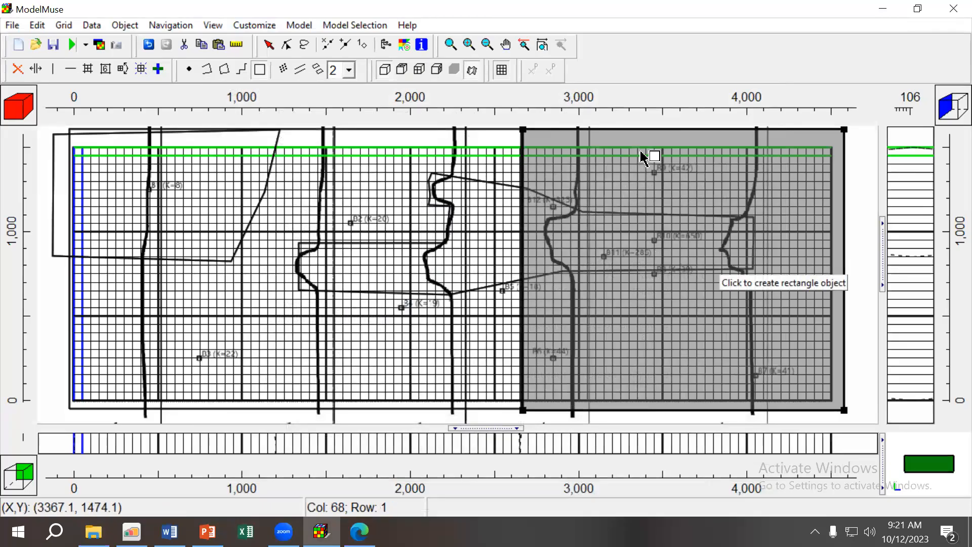
Draw a rectangle about 680 by 200 around the B10 point in the grid's eastern part and name it z5.
left_click(644, 227)
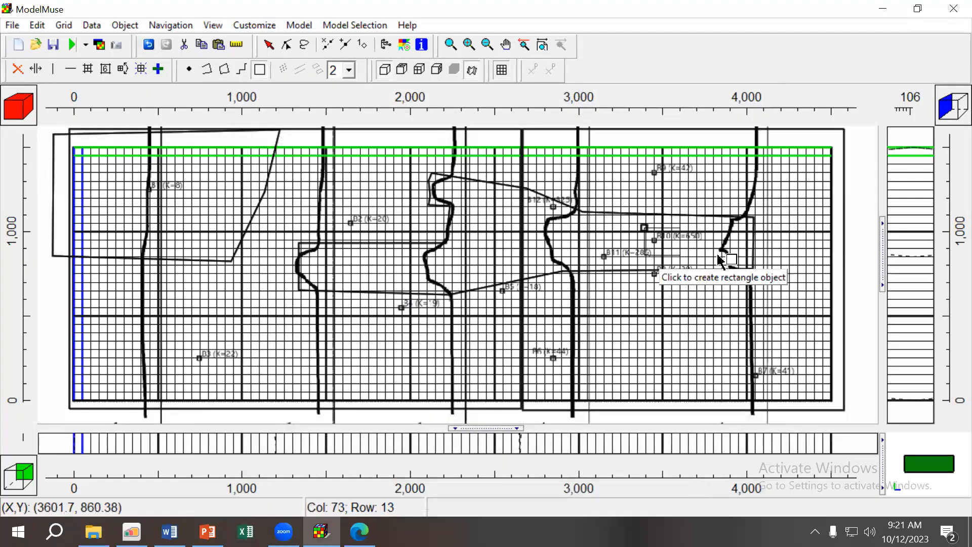
left_click(762, 266)
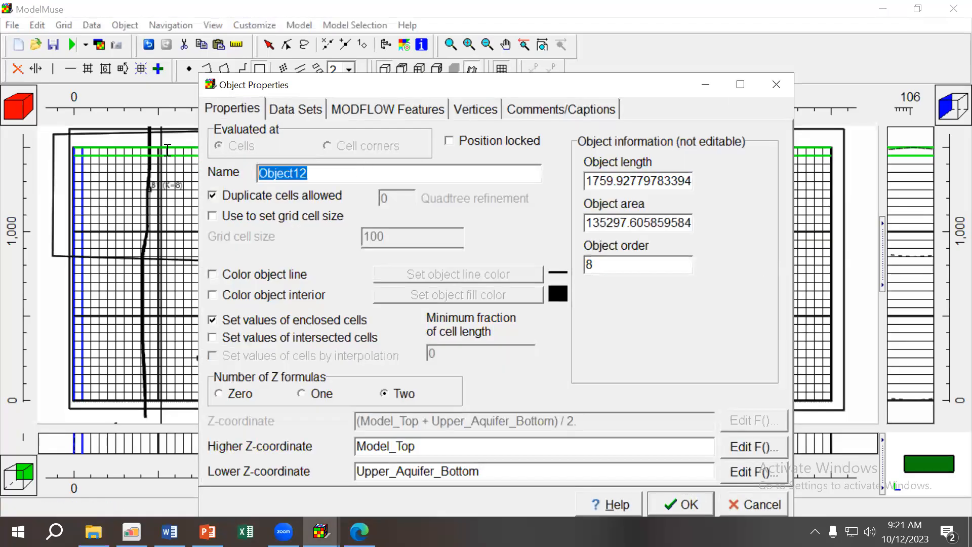
type("z5")
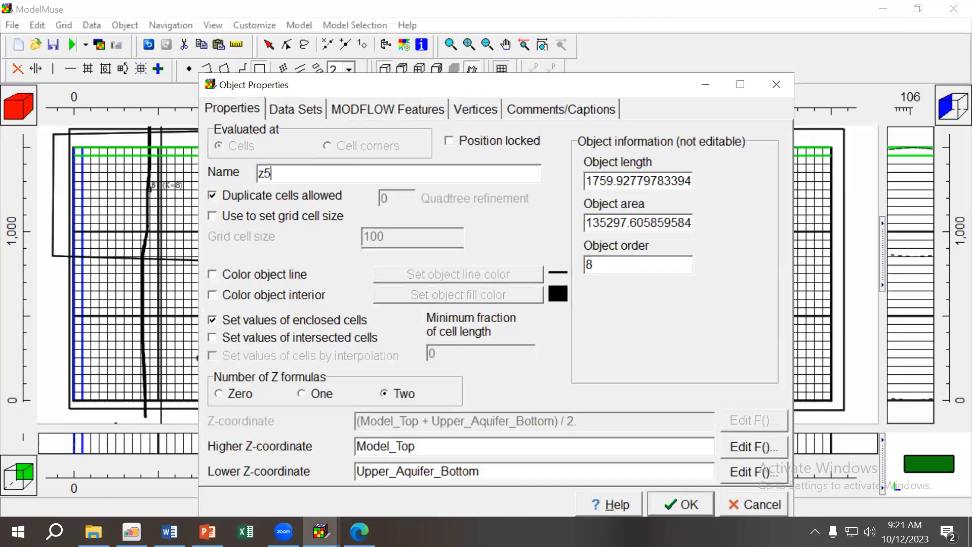
Enable the K1_Zone through K6_Zone data sets under HK Parameter for the z5 rectangle.
left_click(312, 108)
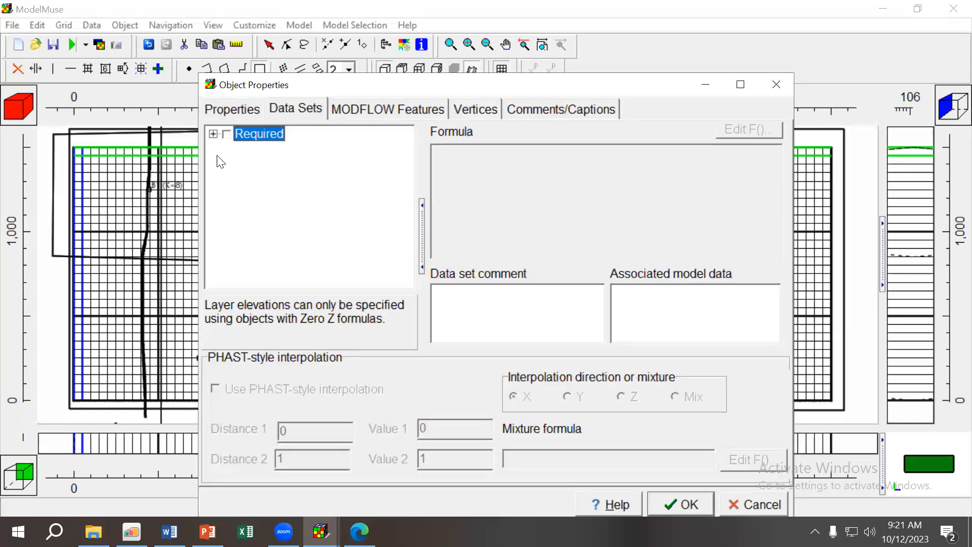
left_click(229, 149)
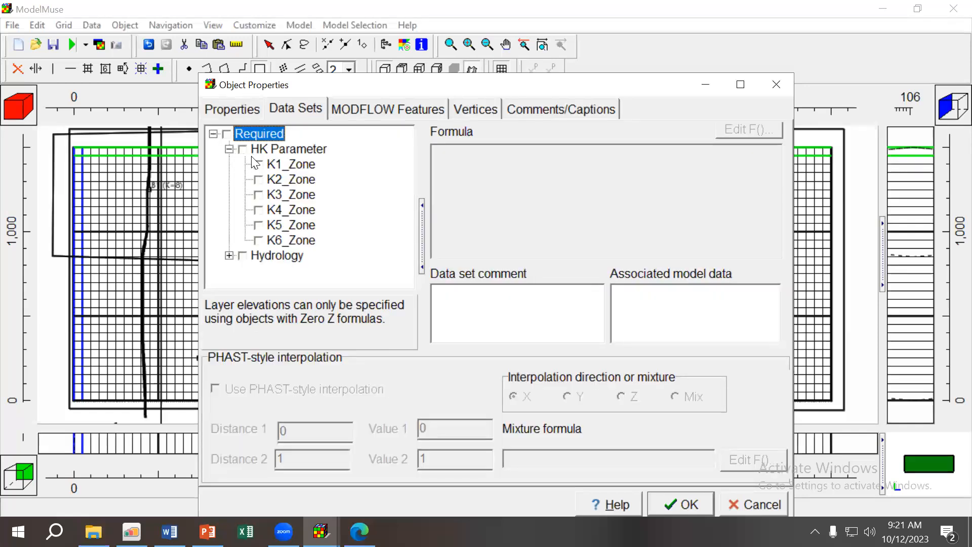
left_click(258, 164)
left_click(260, 181)
left_click(258, 179)
left_click(258, 195)
left_click(258, 210)
left_click(258, 224)
left_click(259, 240)
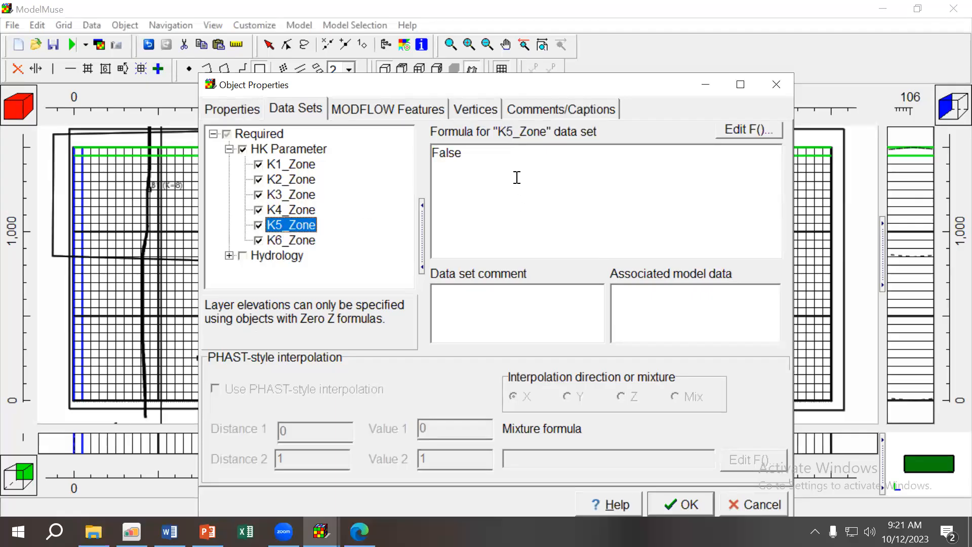
Set the K5_Zone formula of the z5 rectangle to True and accept the object's properties.
left_click_drag(517, 177, 392, 164)
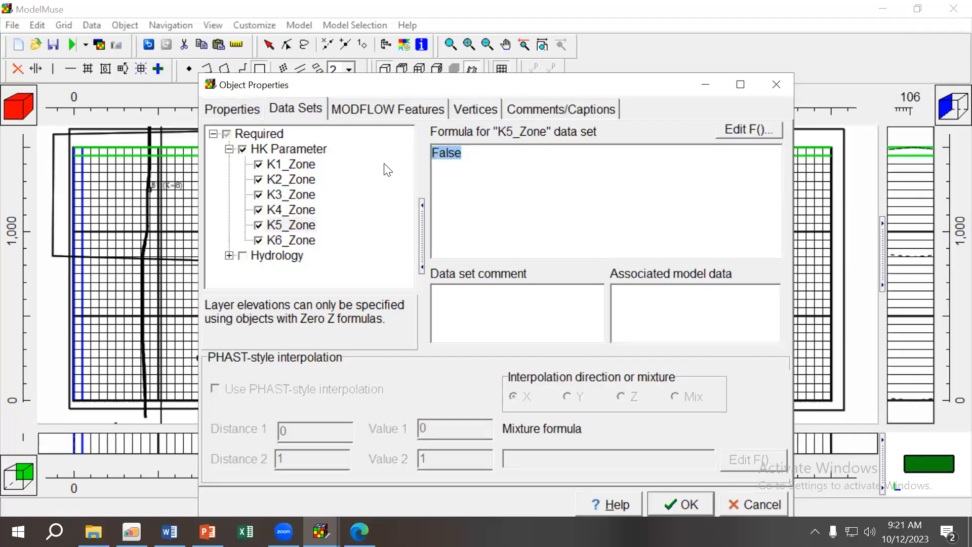
type("True")
left_click(689, 506)
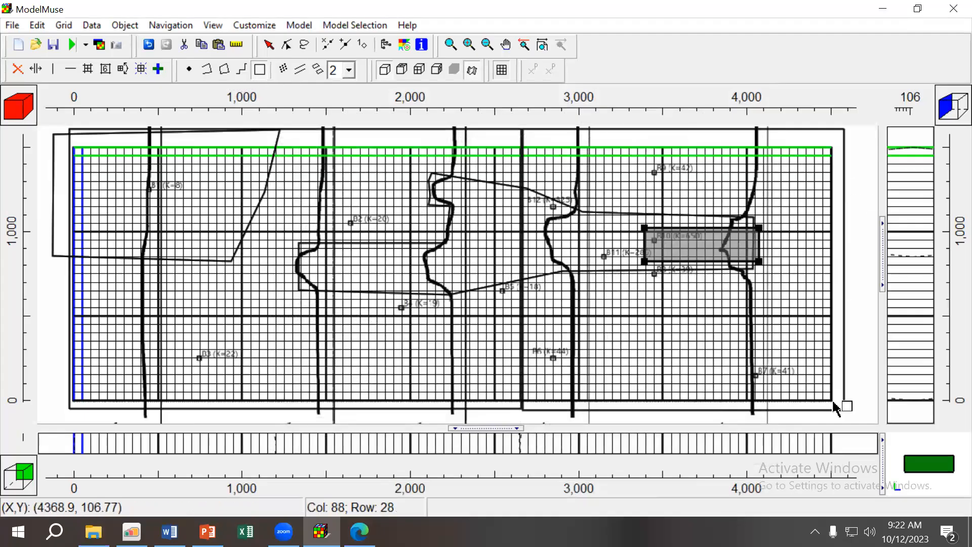
Draw a rectangle about 700 by 1665 over the full height of the grid's eastern edge and name it z6.
left_click(856, 417)
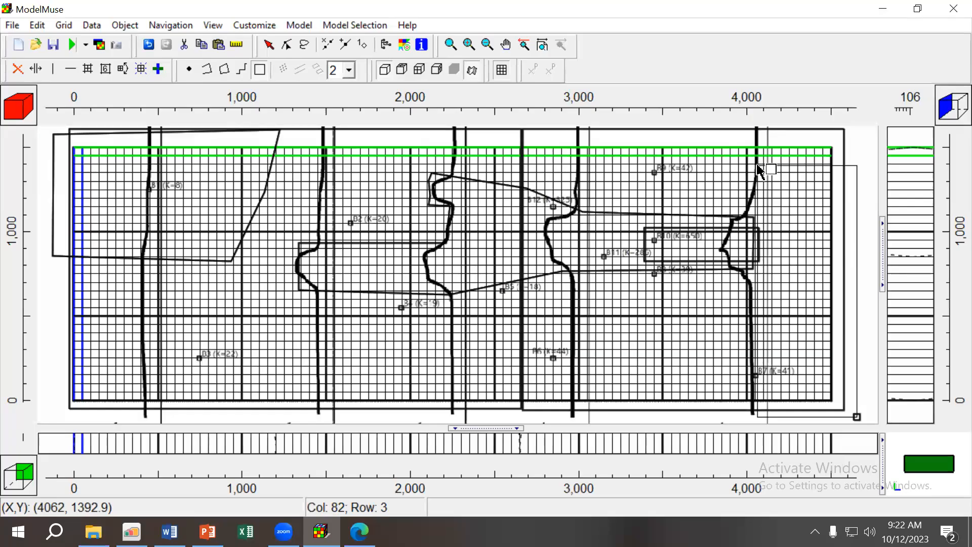
left_click(738, 136)
double_click(301, 175)
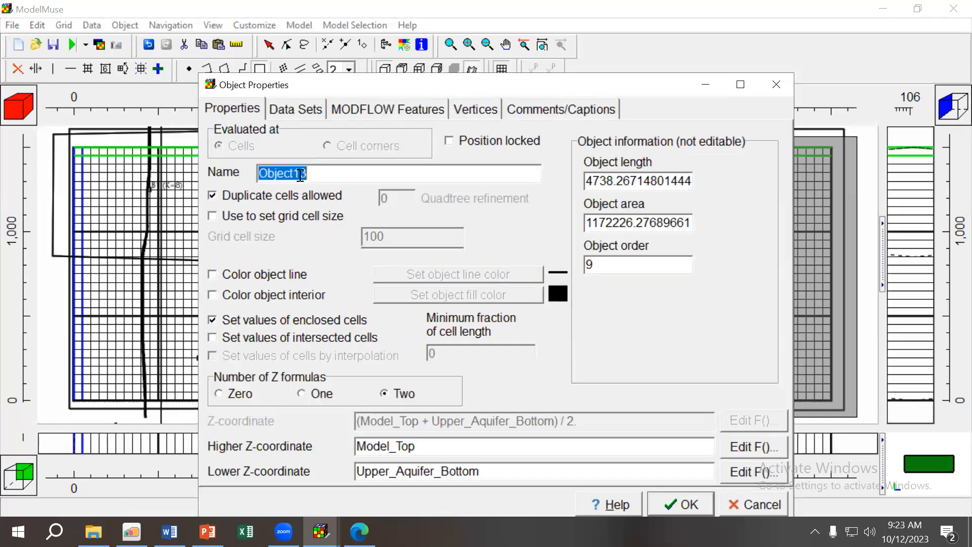
type("z6")
Enable the K1_Zone through K6_Zone data sets under HK Parameter for the z6 rectangle.
left_click(278, 107)
left_click(214, 134)
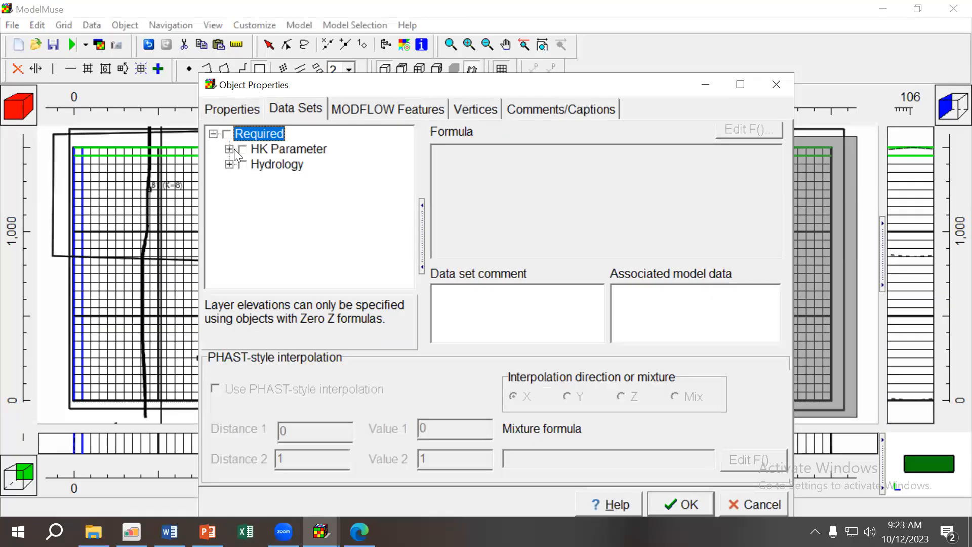
left_click(229, 148)
left_click(258, 164)
left_click(258, 180)
left_click(259, 194)
left_click(259, 209)
left_click(258, 225)
left_click(258, 240)
Set the K6_Zone formula of the z6 rectangle to True and accept the object's properties.
key("Tab")
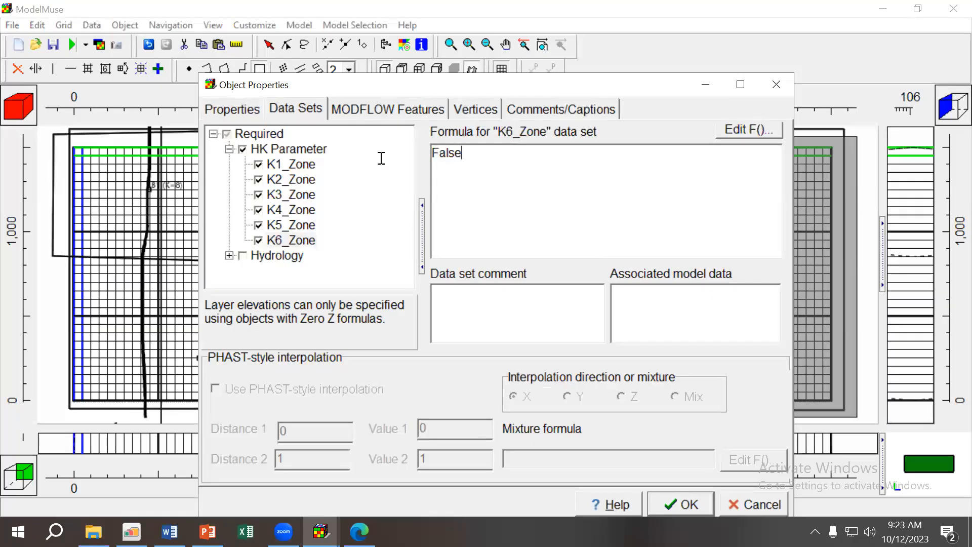
type("True")
left_click(660, 505)
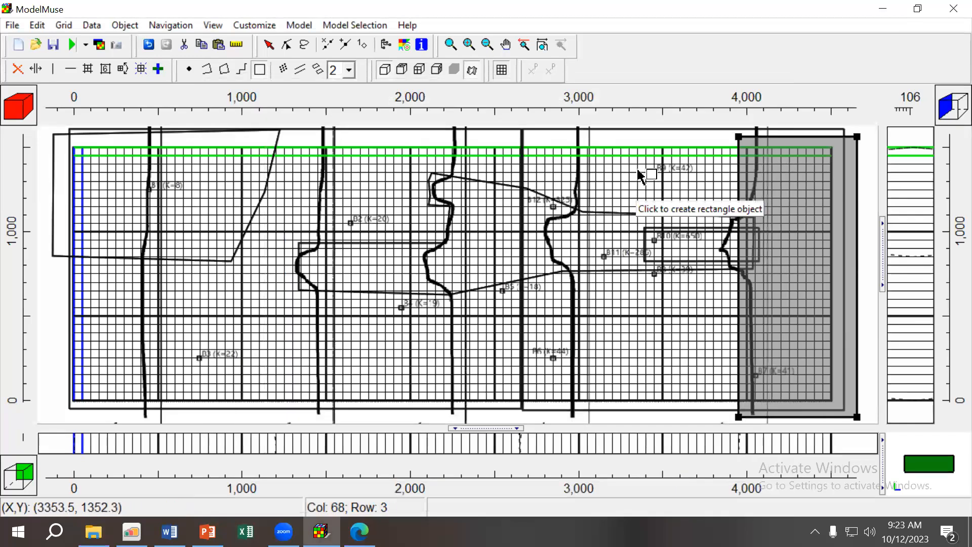
Color the grid by the Kx data set from the required Hydrology group, keeping the Rainbow color scheme.
left_click(404, 46)
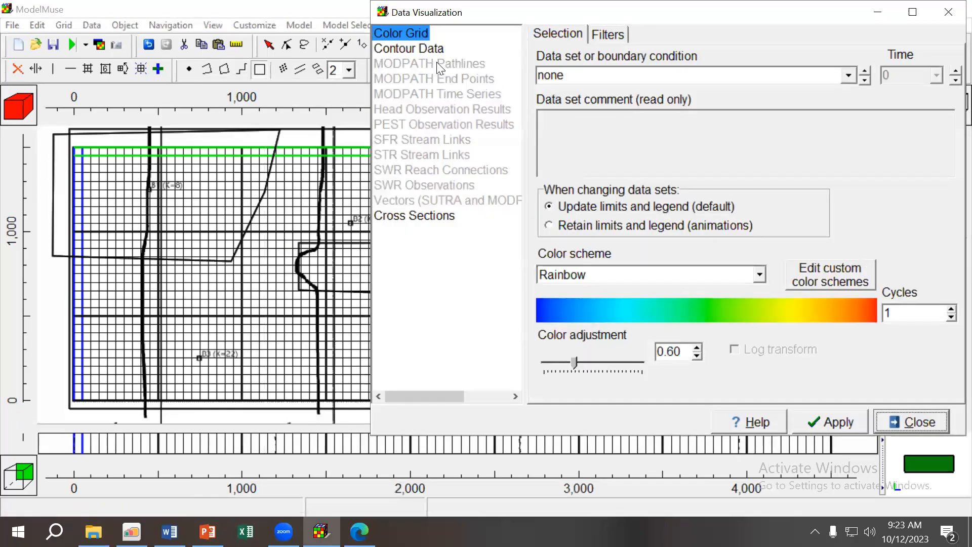
left_click(849, 76)
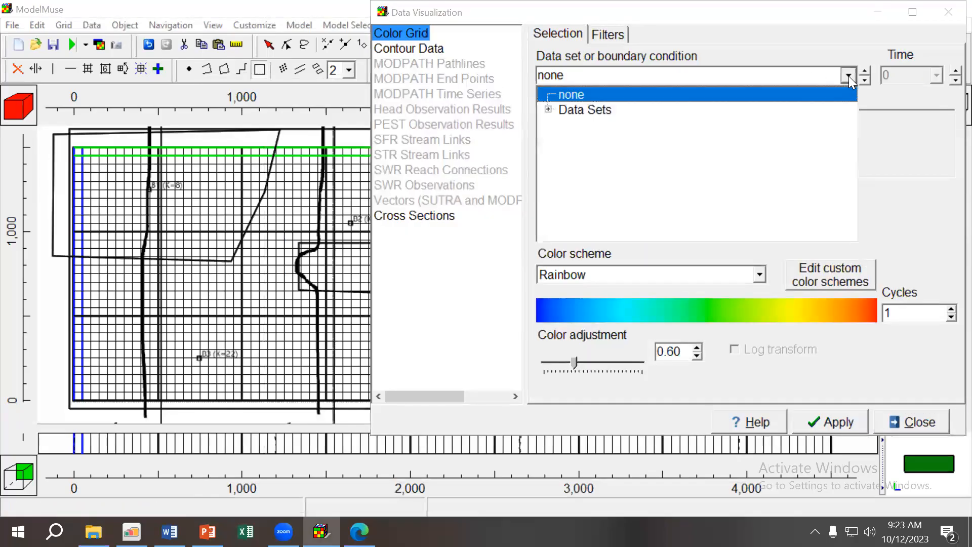
left_click(548, 110)
left_click(561, 125)
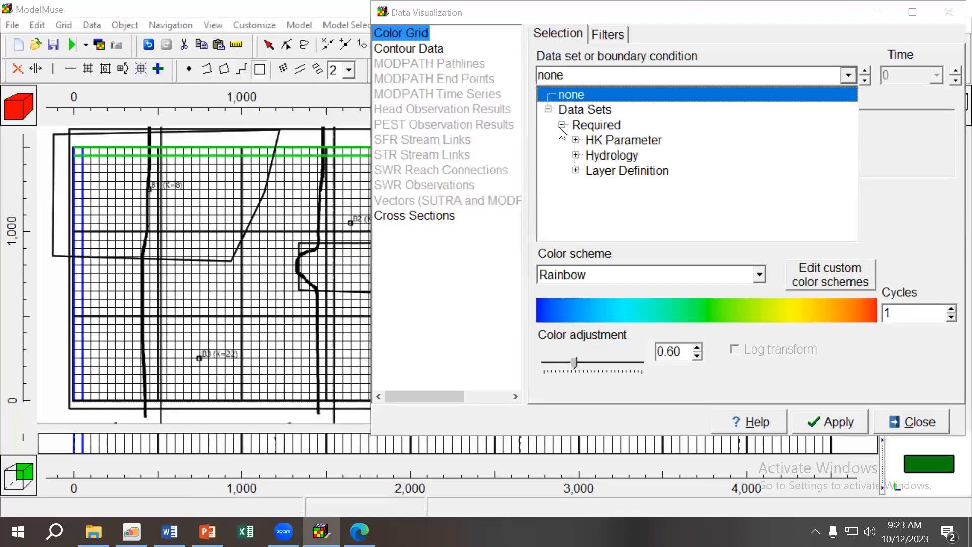
left_click(575, 155)
left_click(604, 176)
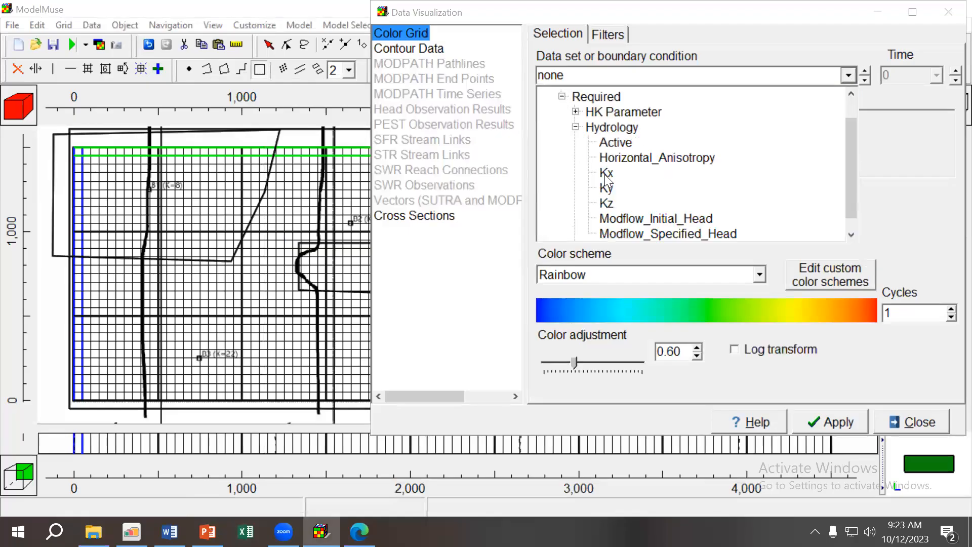
left_click(840, 425)
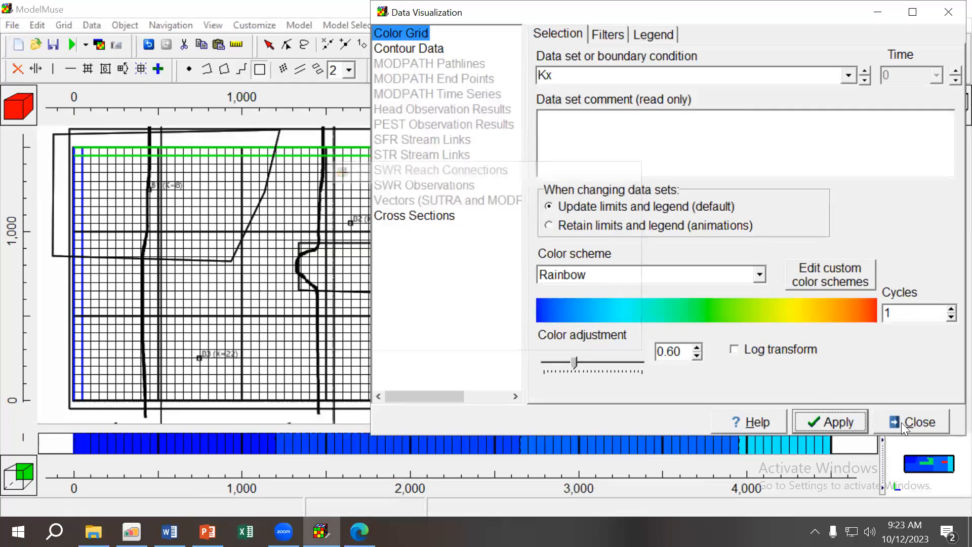
left_click(902, 422)
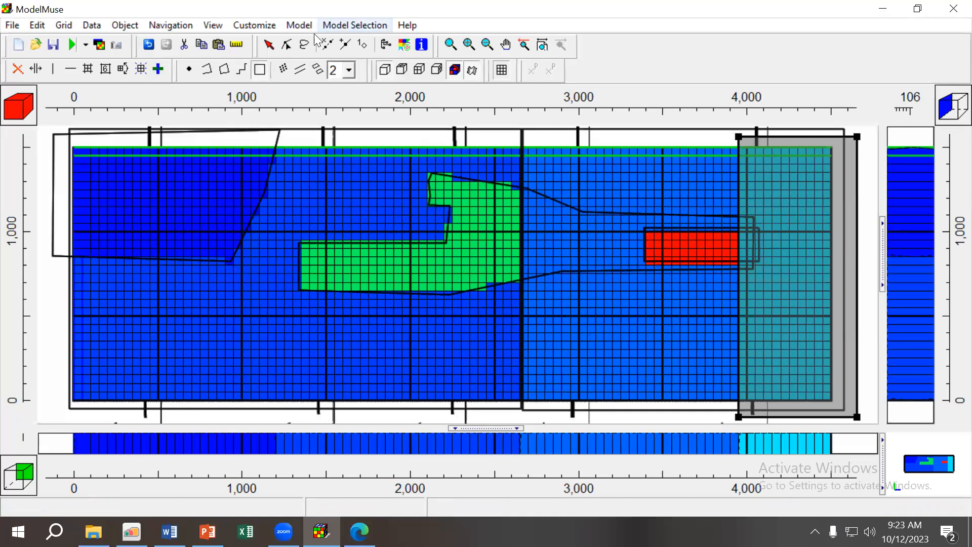
Send the large z4 rectangle over the grid's eastern part to the back of the object order.
left_click(271, 47)
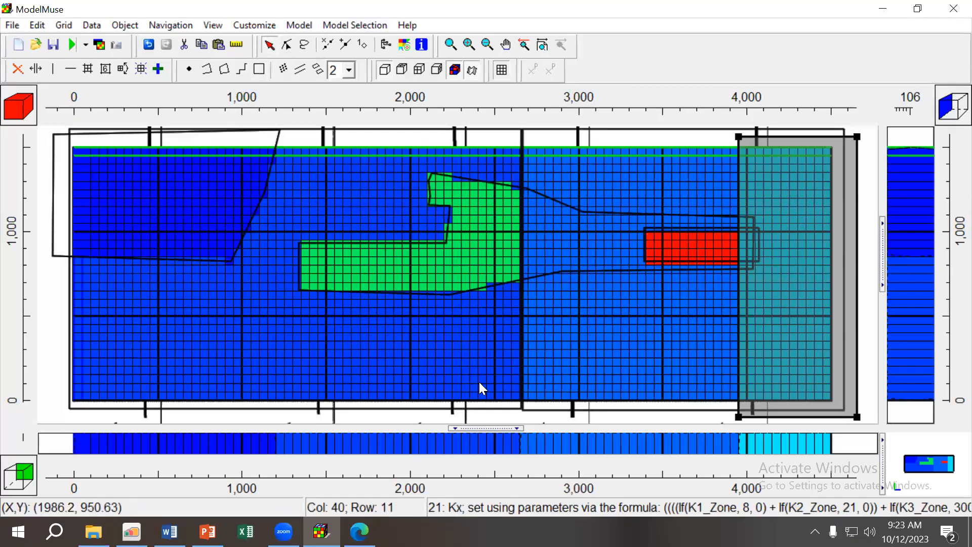
left_click(546, 409)
right_click(547, 409)
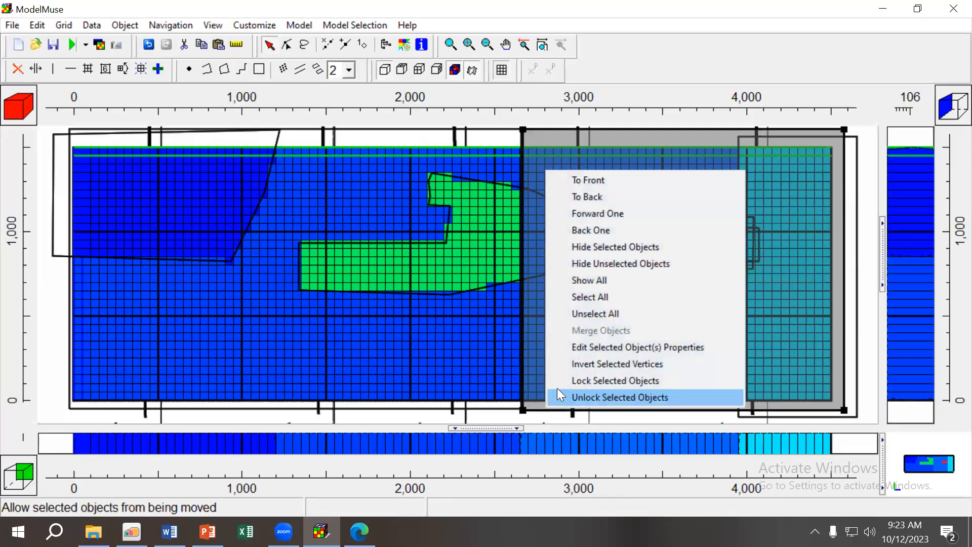
left_click(595, 198)
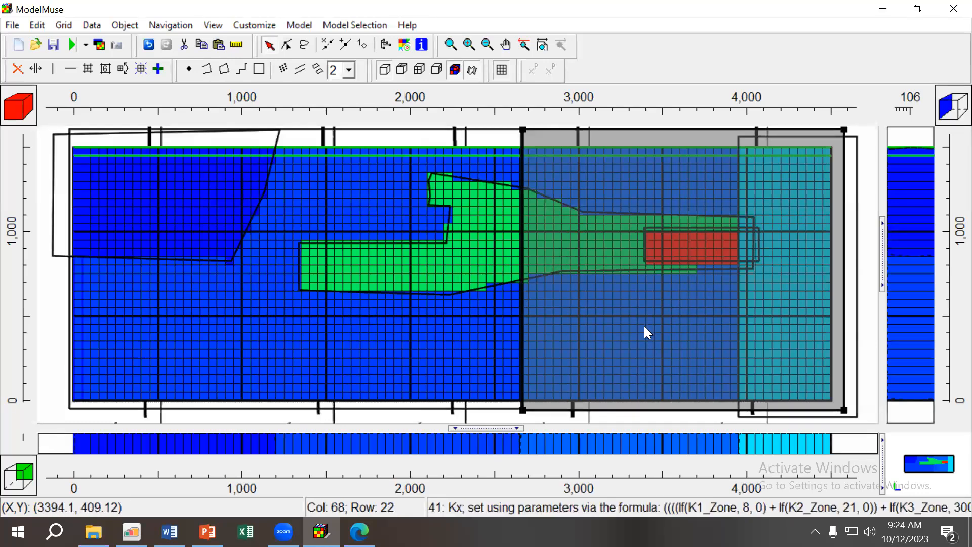
Try bringing the z4 rectangle to the front, and return it to the back of the object order.
right_click(808, 415)
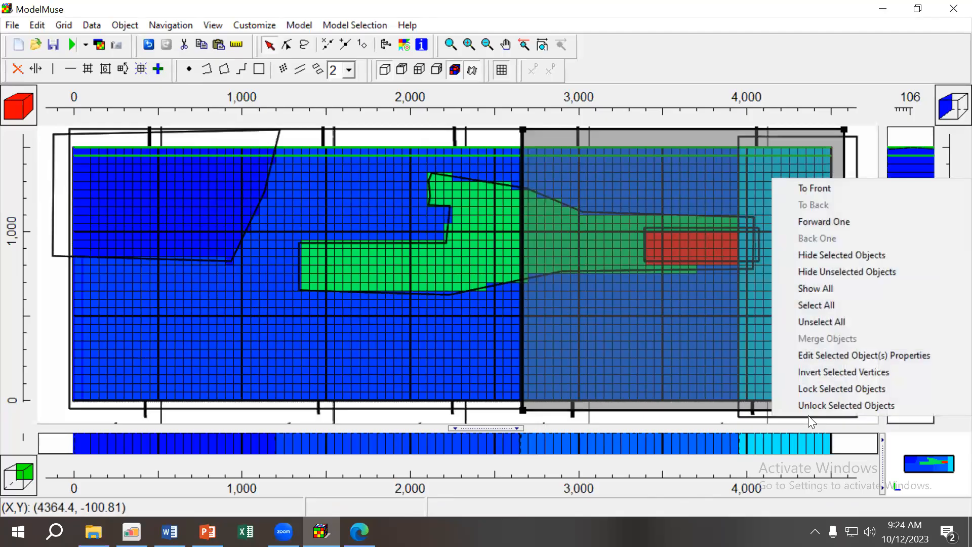
left_click(796, 188)
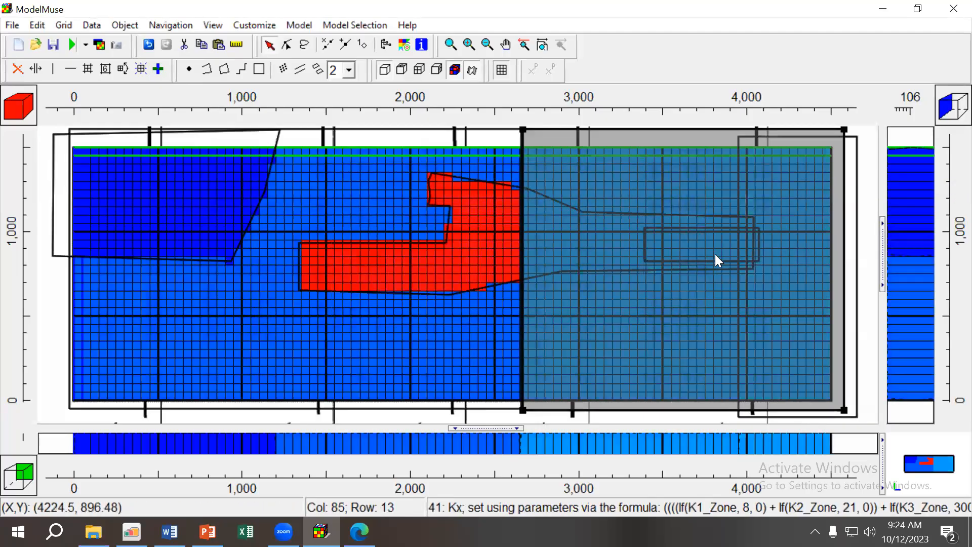
right_click(646, 414)
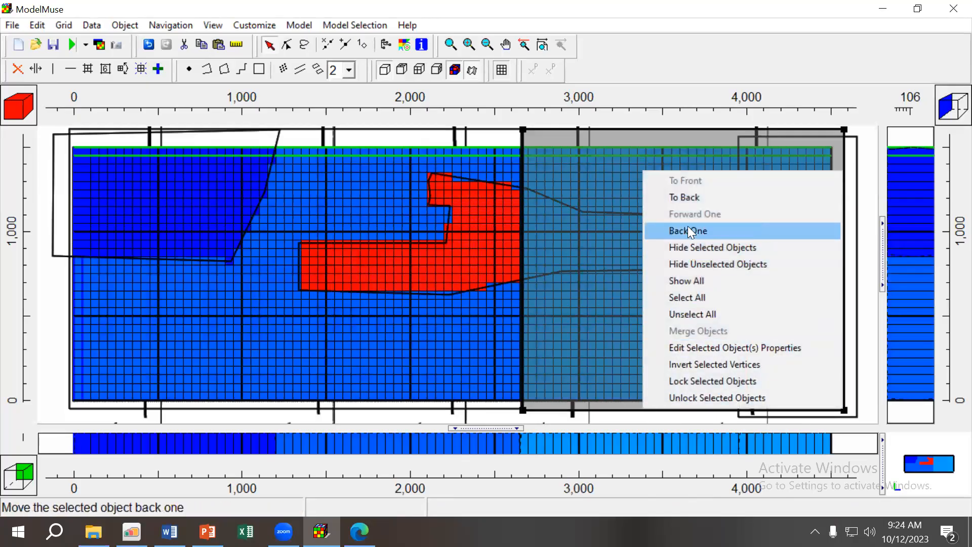
left_click(685, 197)
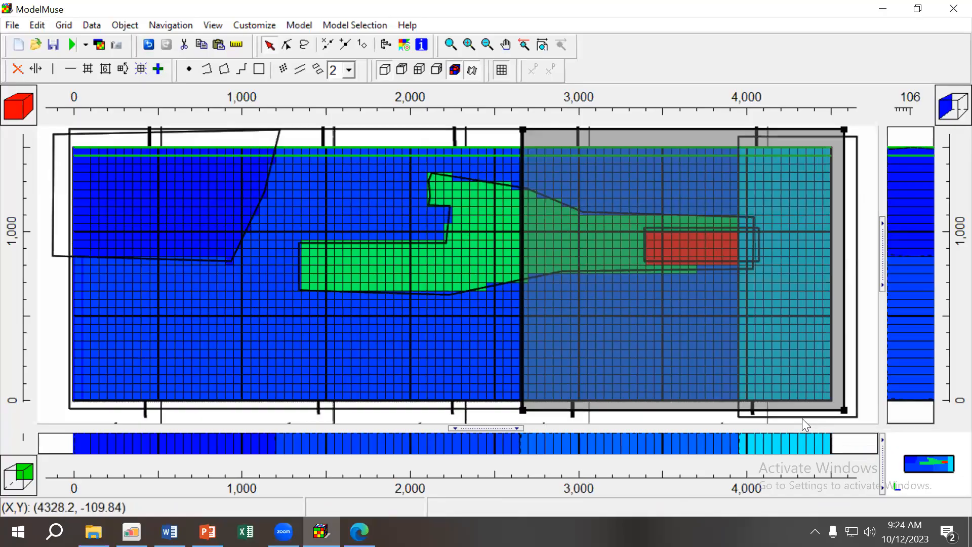
left_click(802, 418)
right_click(802, 418)
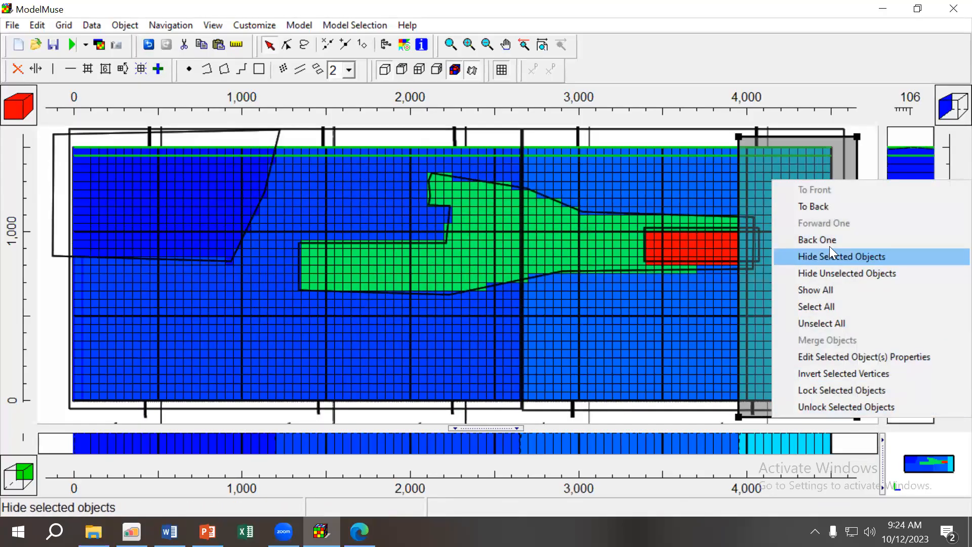
left_click(859, 141)
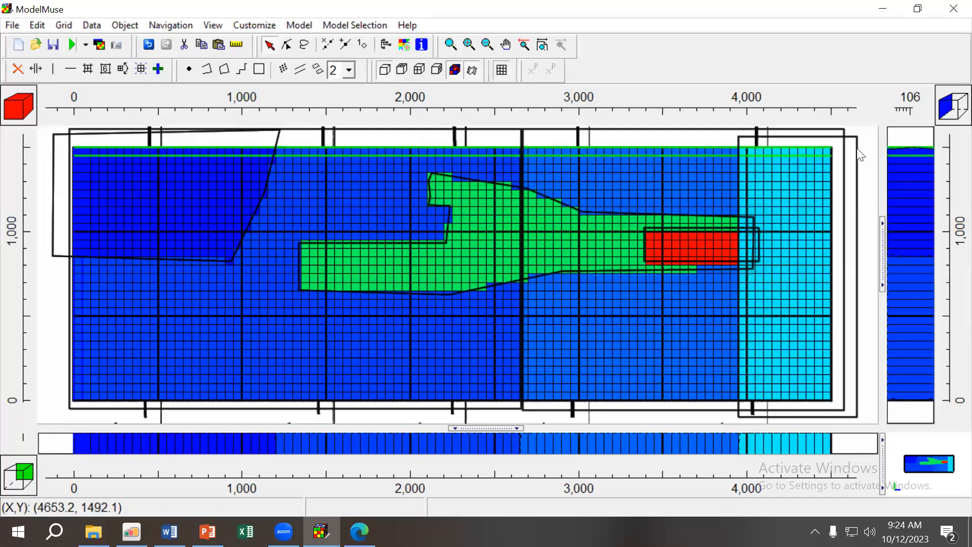
left_click(857, 148)
right_click(857, 147)
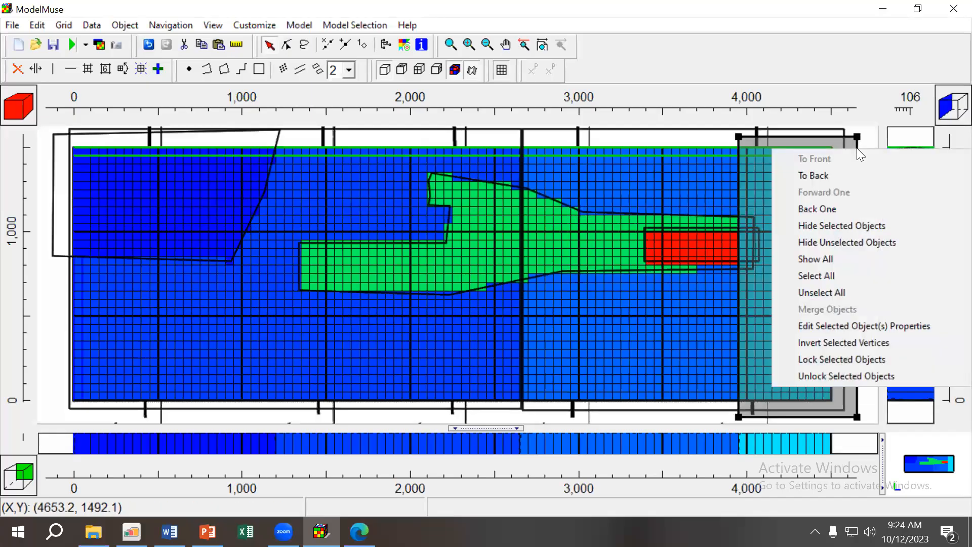
left_click(871, 140)
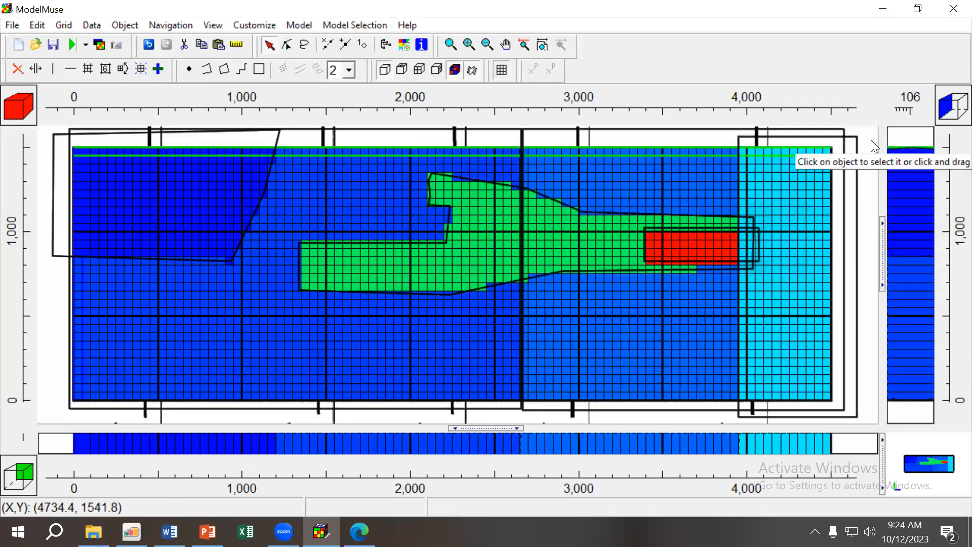
Bring the small red zone rectangle at the eastern end of the green z3 polygon to the front of the object order.
left_click(648, 227)
right_click(649, 227)
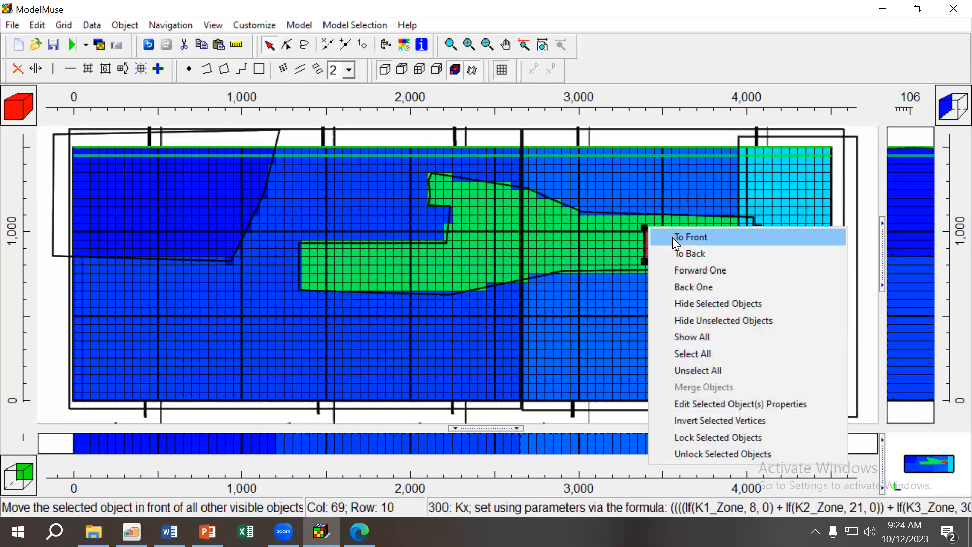
left_click(673, 237)
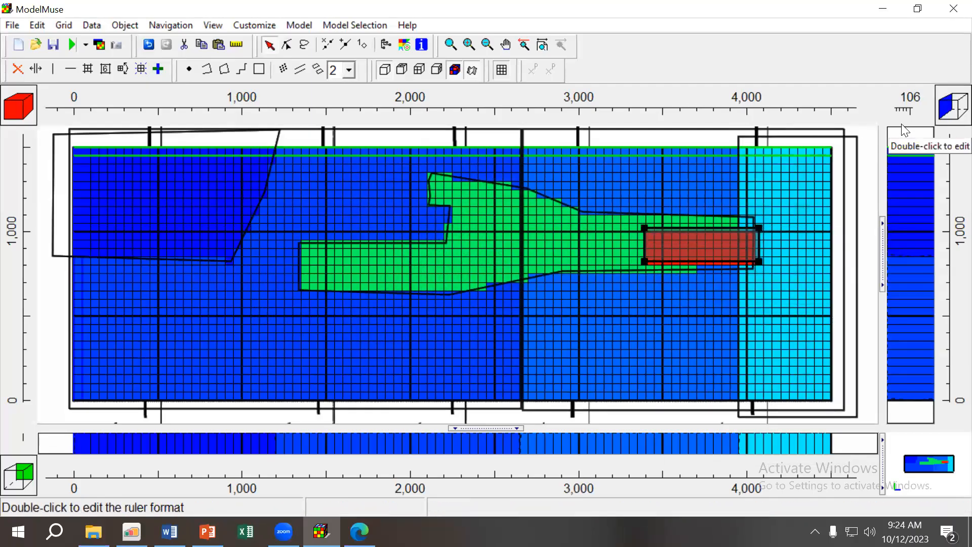
left_click(873, 147)
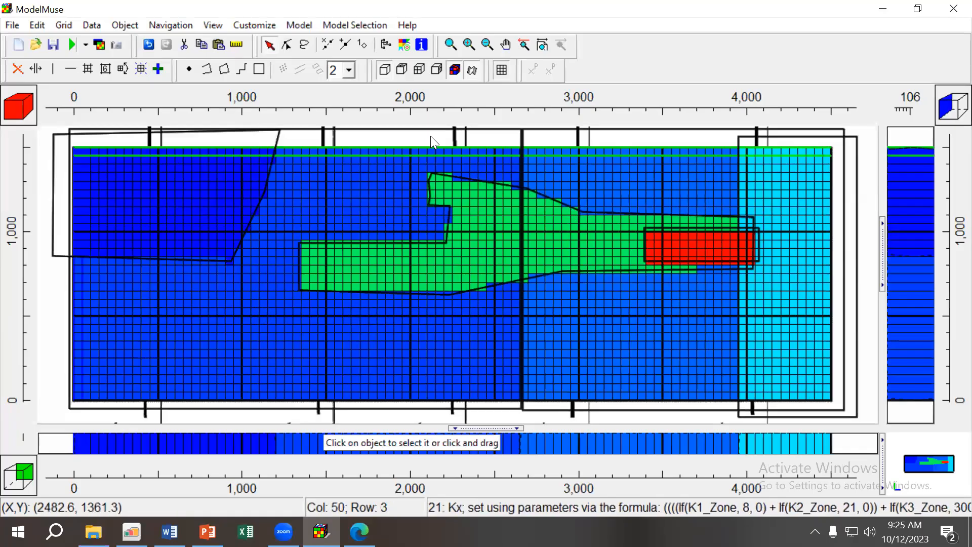
Hide all objects in the Data Sets group so only the colored grid remains displayed.
left_click(388, 47)
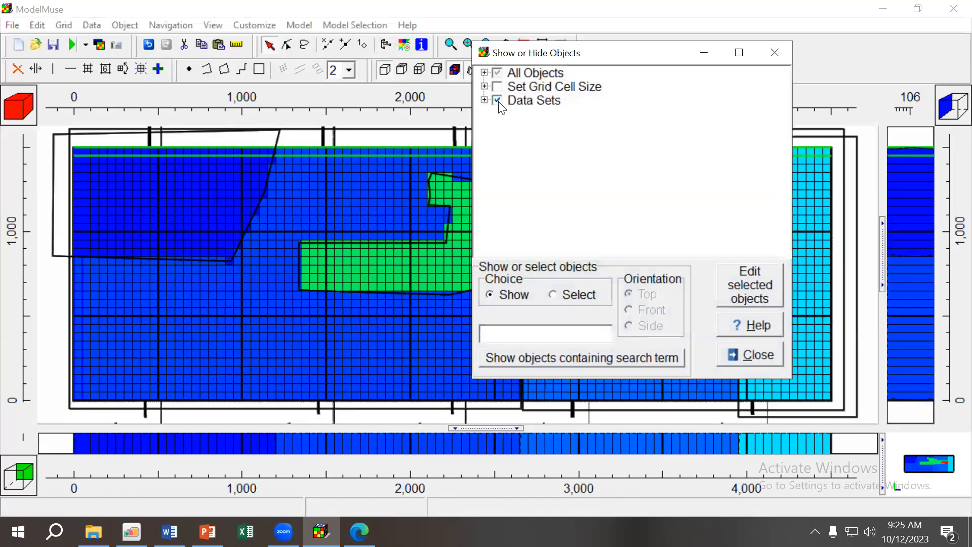
left_click(498, 100)
left_click(511, 113)
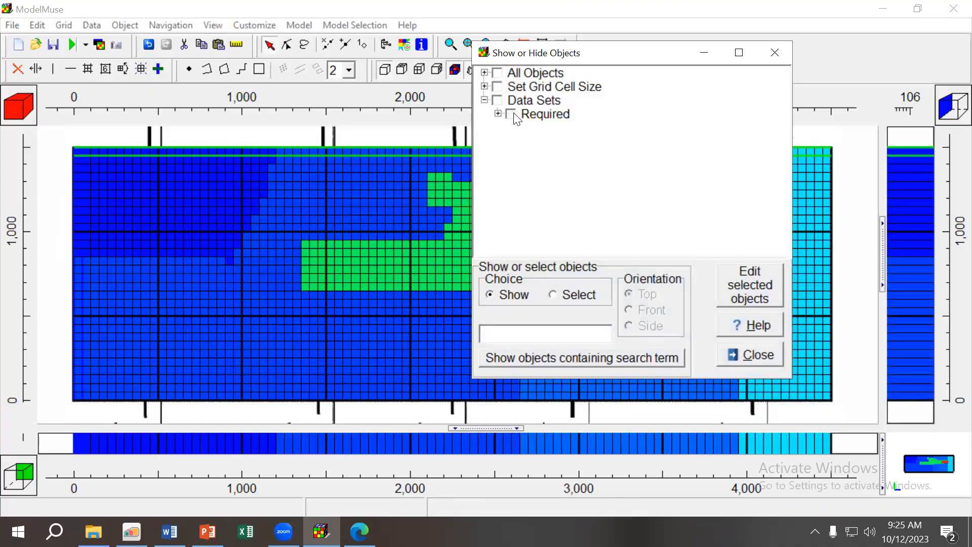
left_click(747, 357)
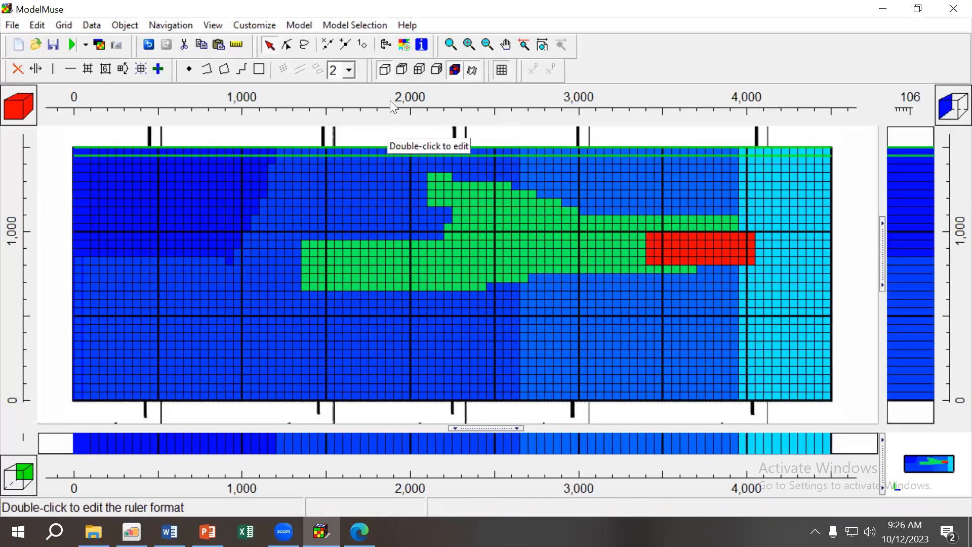
Expand the object visibility tree and show only the z3 object.
left_click(387, 46)
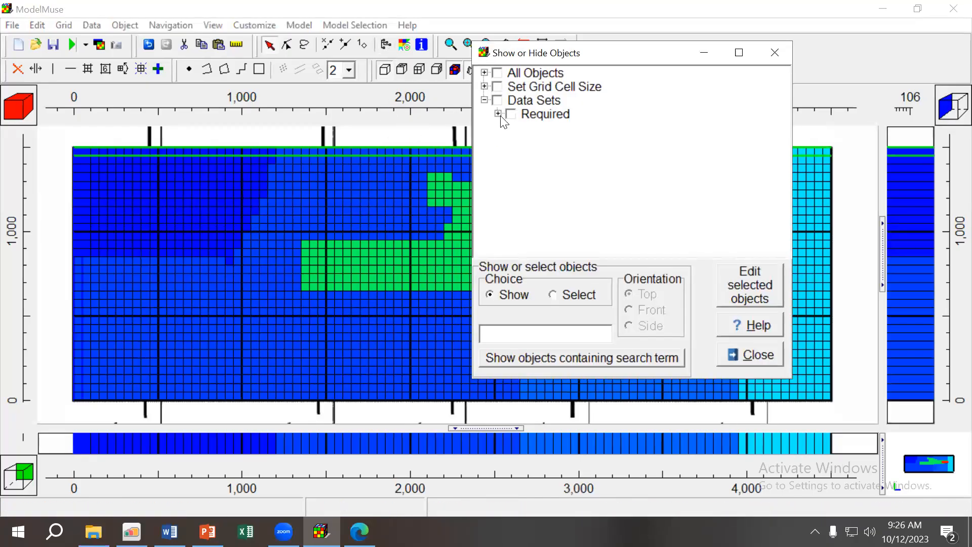
left_click(497, 113)
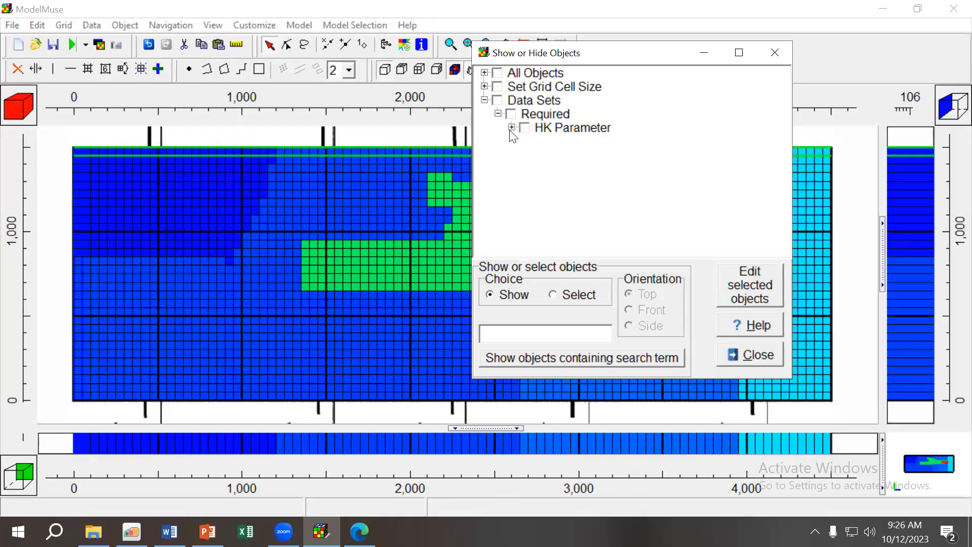
left_click(511, 128)
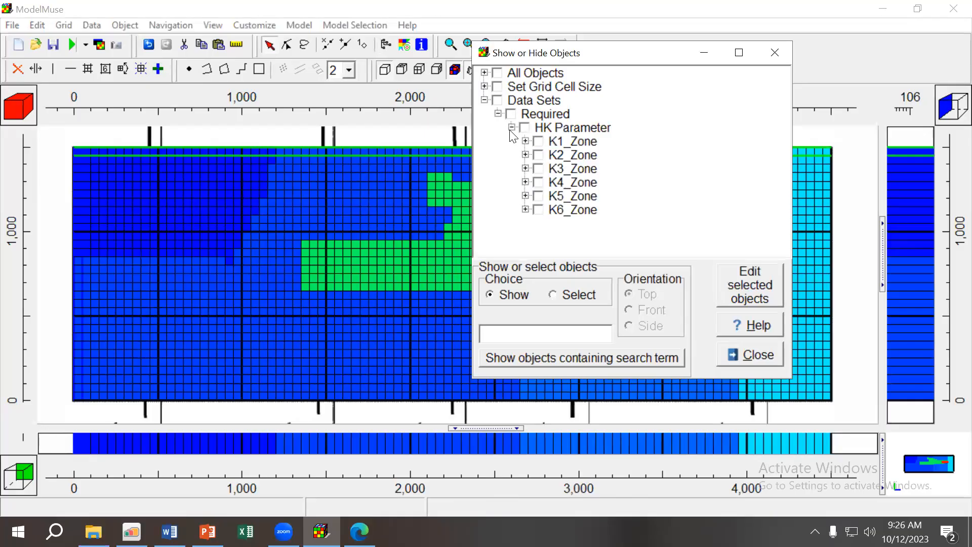
left_click(485, 87)
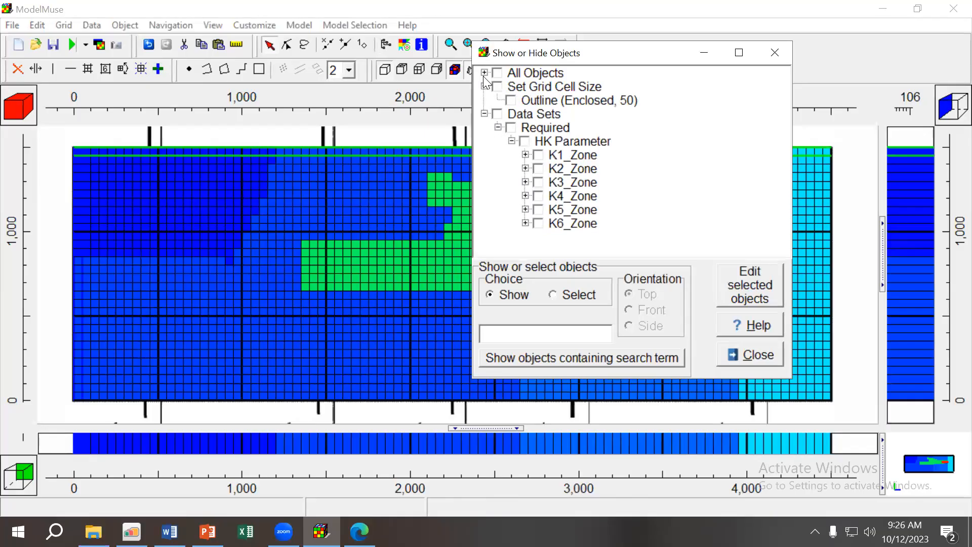
left_click(484, 73)
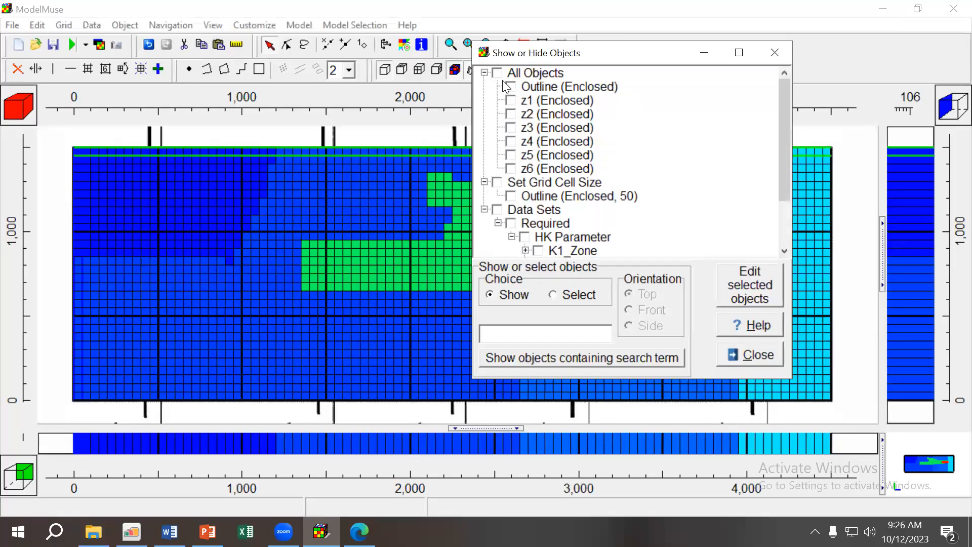
left_click(511, 129)
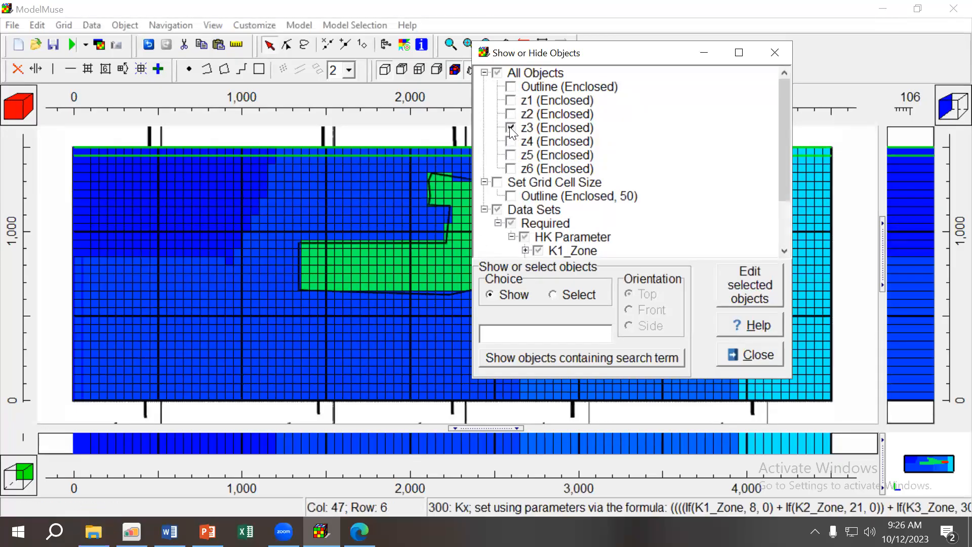
left_click(749, 358)
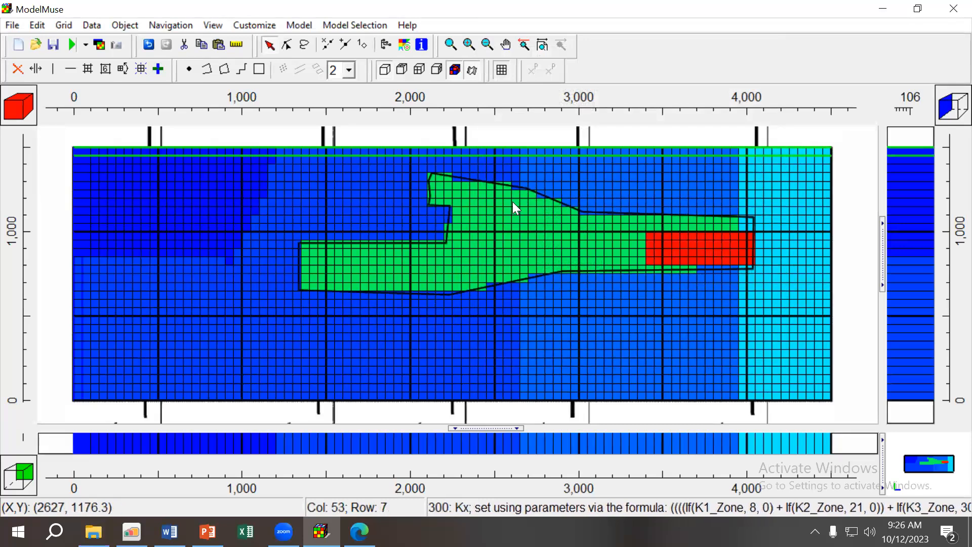
Reshape the z3 polygon by moving its southeastern corner vertex, ending level with the neighboring vertex on its southern edge.
left_click(285, 48)
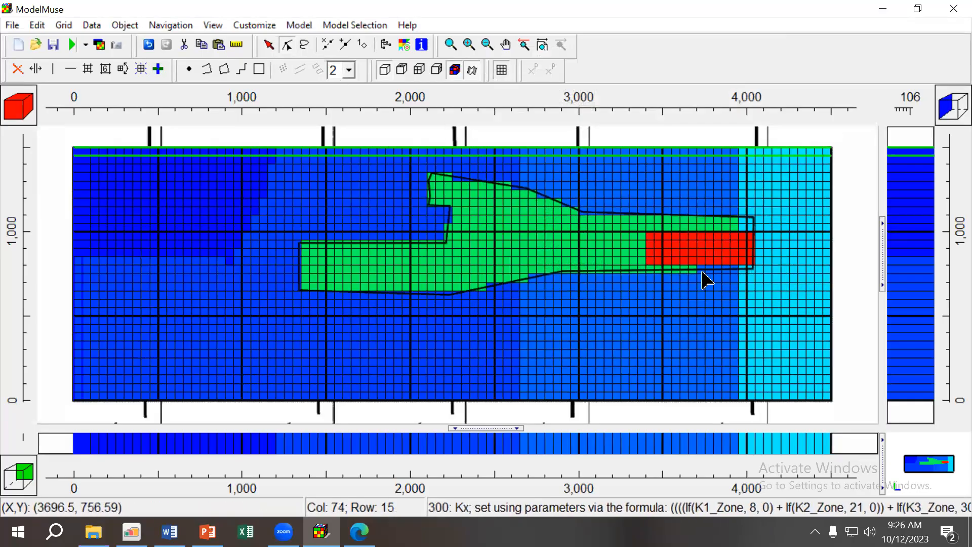
left_click(754, 272)
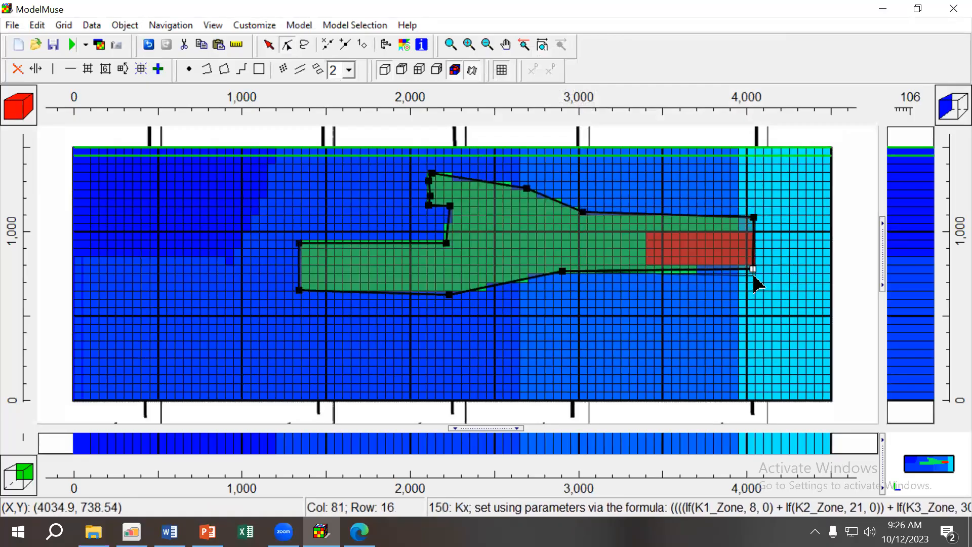
left_click_drag(753, 269, 756, 278)
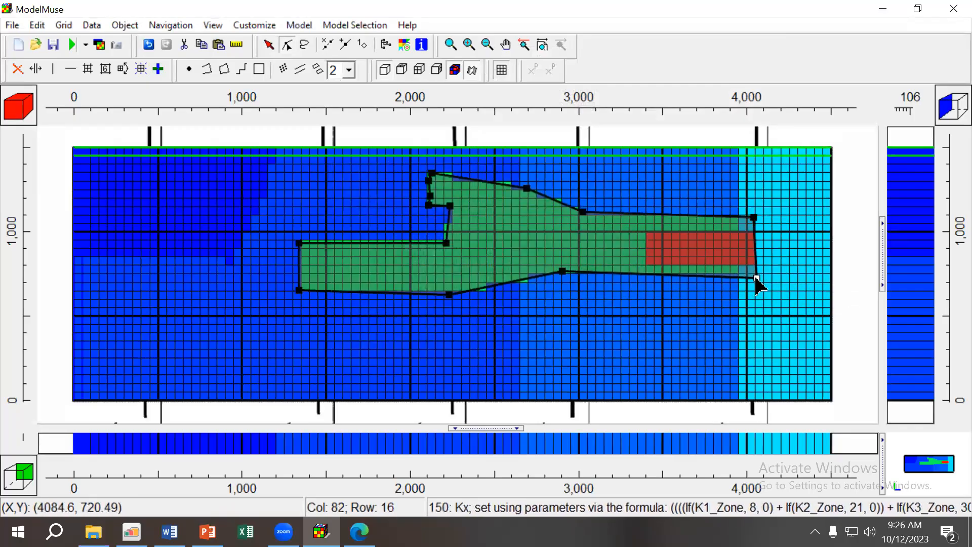
left_click_drag(756, 277, 707, 308)
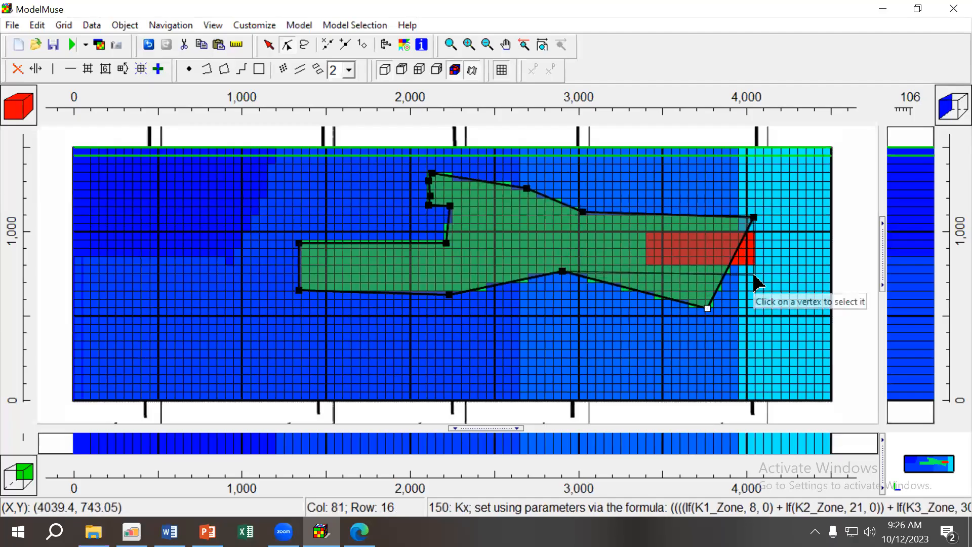
left_click_drag(751, 271, 749, 271)
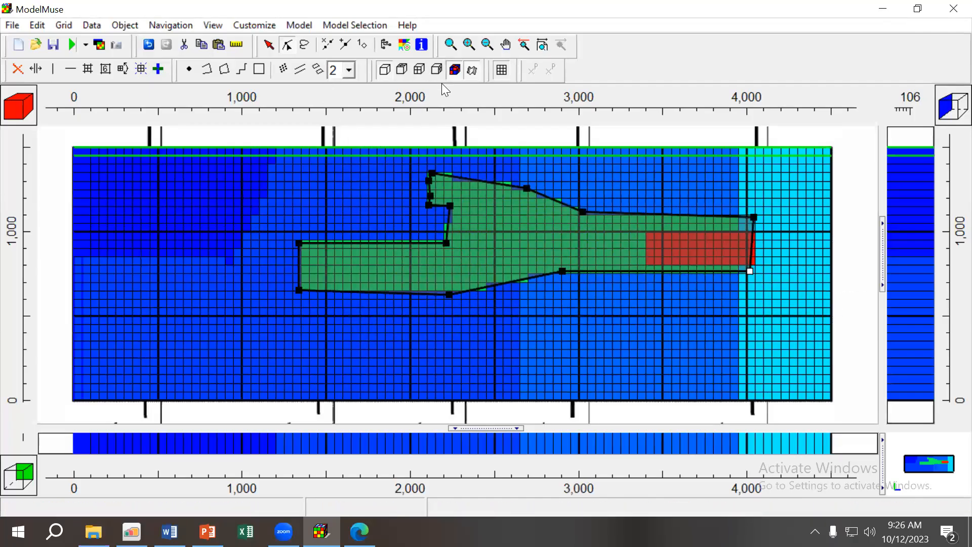
left_click(269, 45)
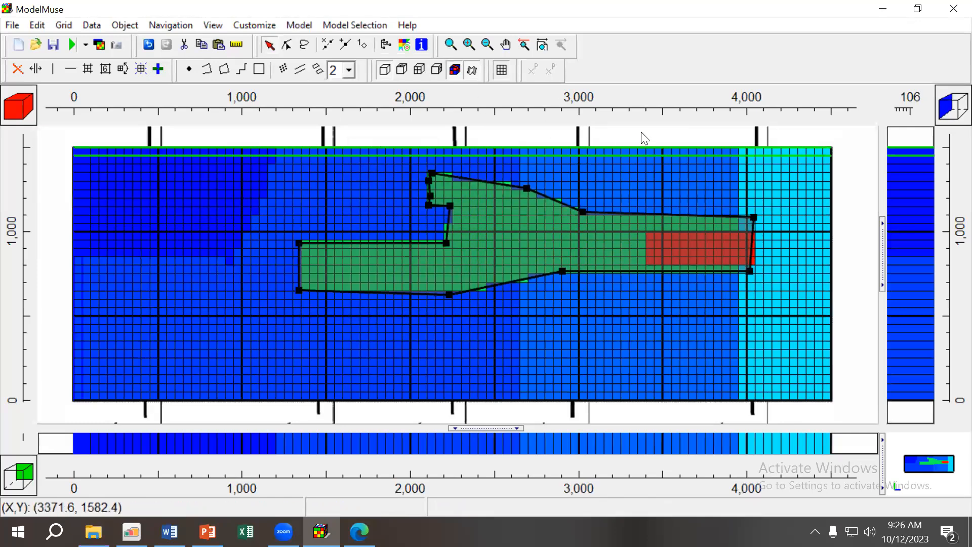
Hide the z3 object again.
left_click(385, 49)
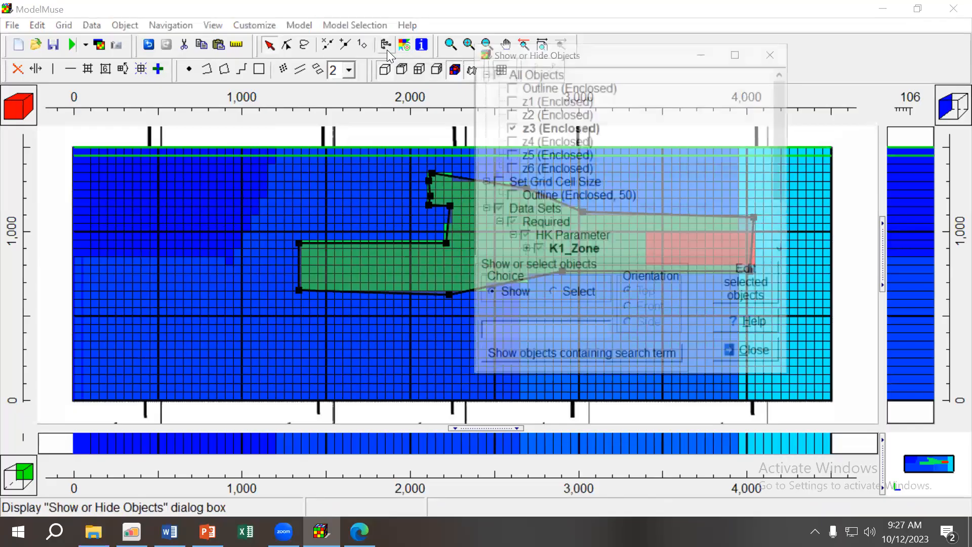
left_click(512, 129)
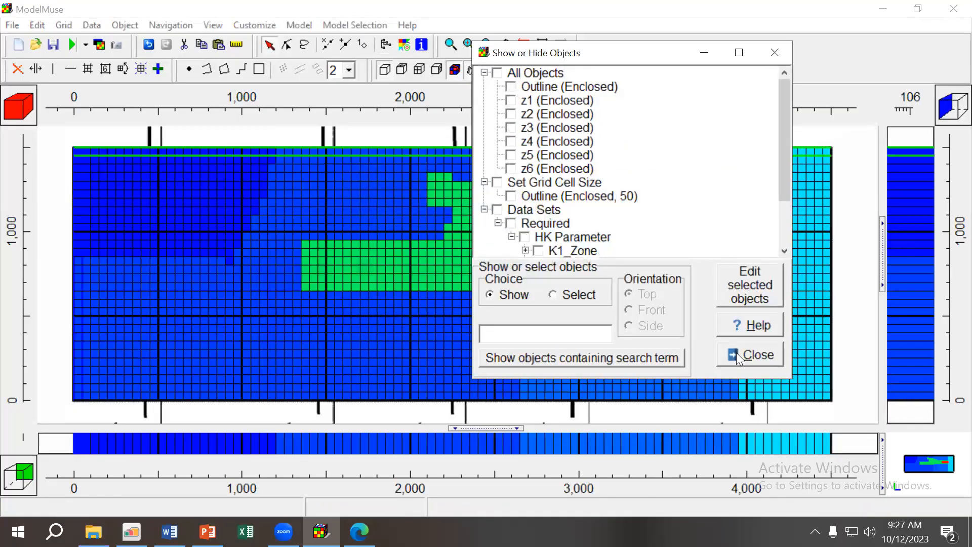
left_click(754, 354)
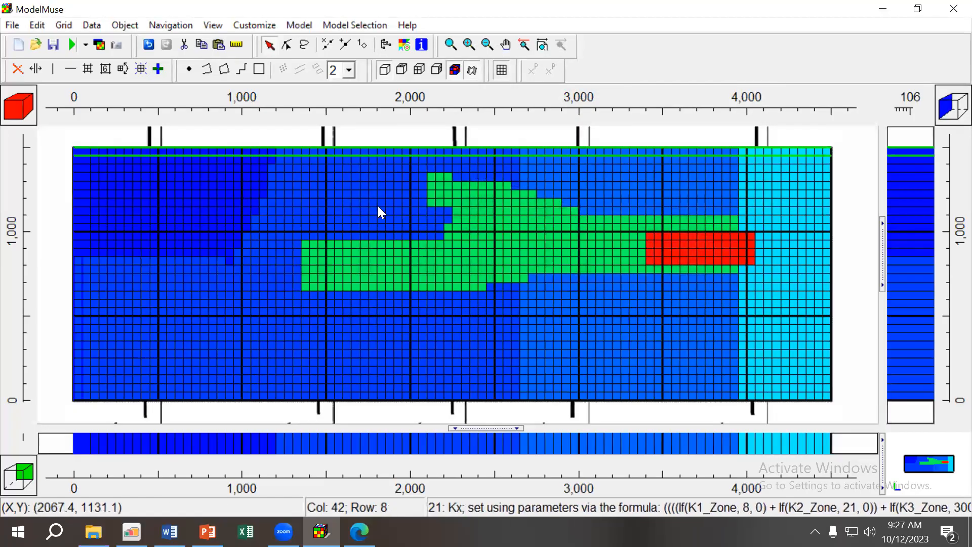
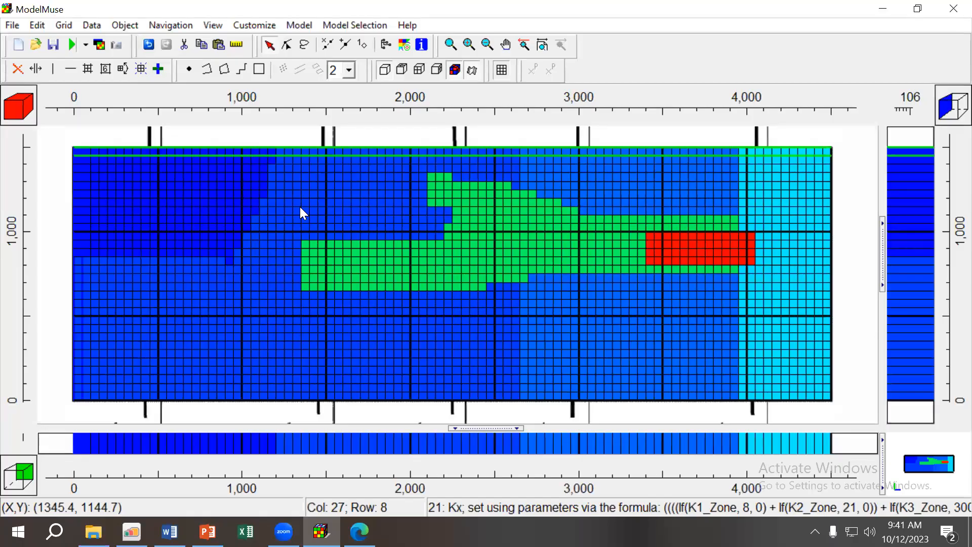
Activate the RCH Recharge and WEL Well packages among the MODFLOW specified flux boundary conditions, and widen the package list.
left_click(299, 26)
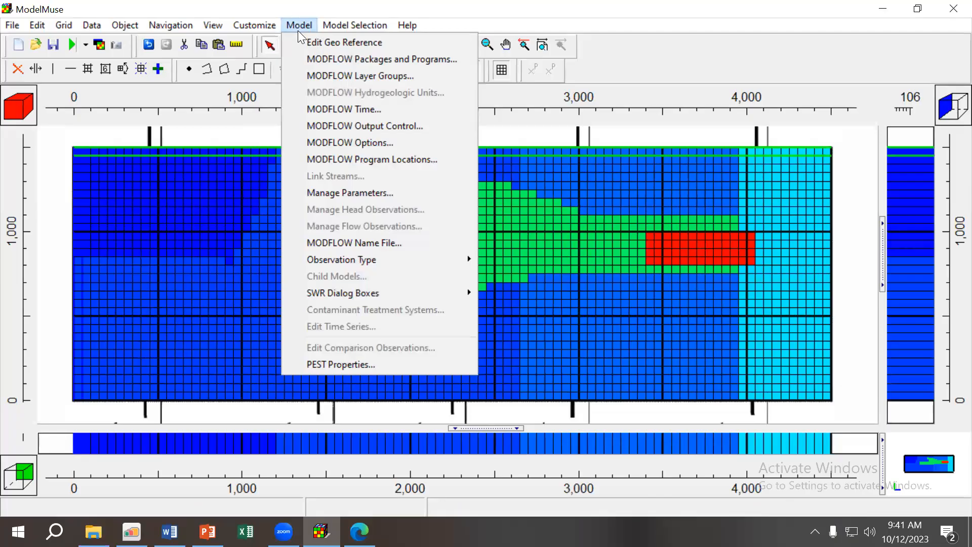
left_click(348, 57)
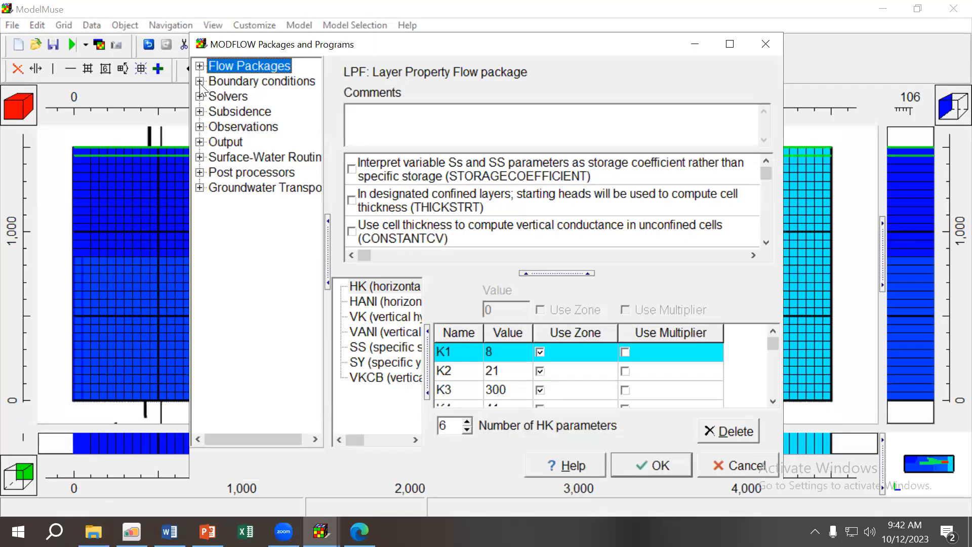
left_click(200, 81)
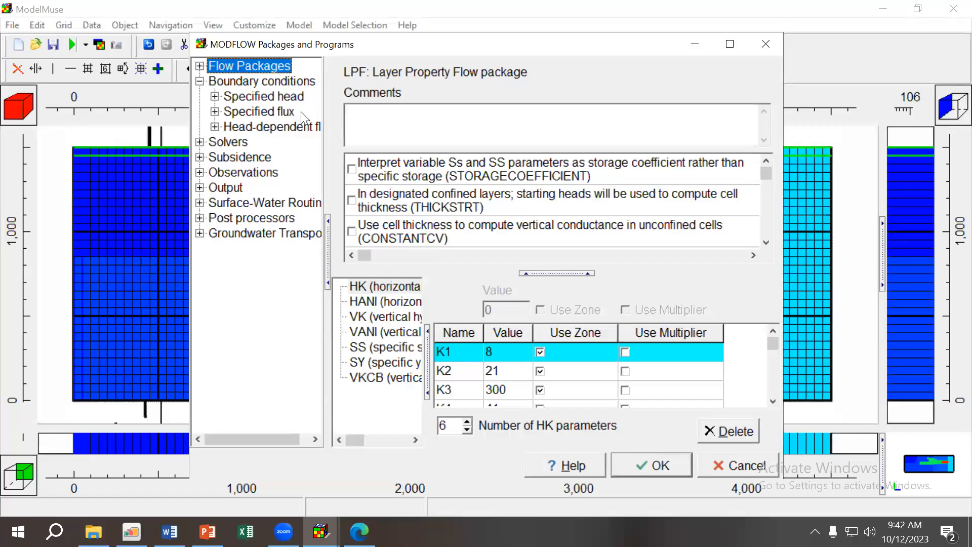
left_click(215, 111)
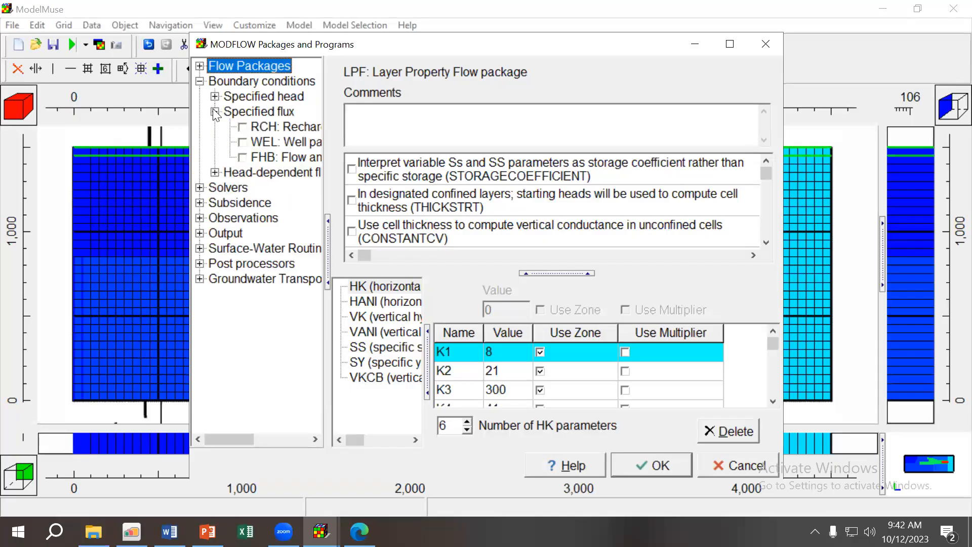
left_click(239, 127)
left_click(241, 143)
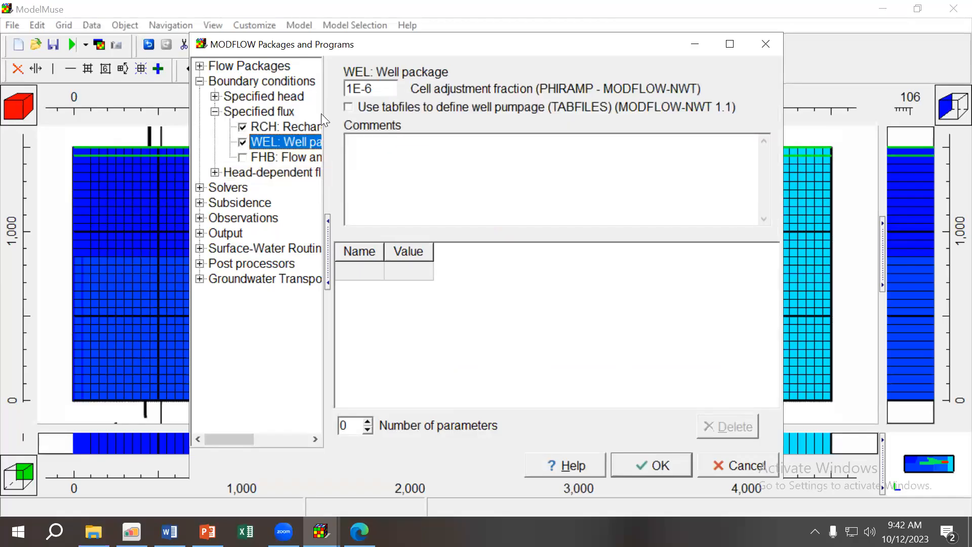
left_click_drag(325, 122, 546, 124)
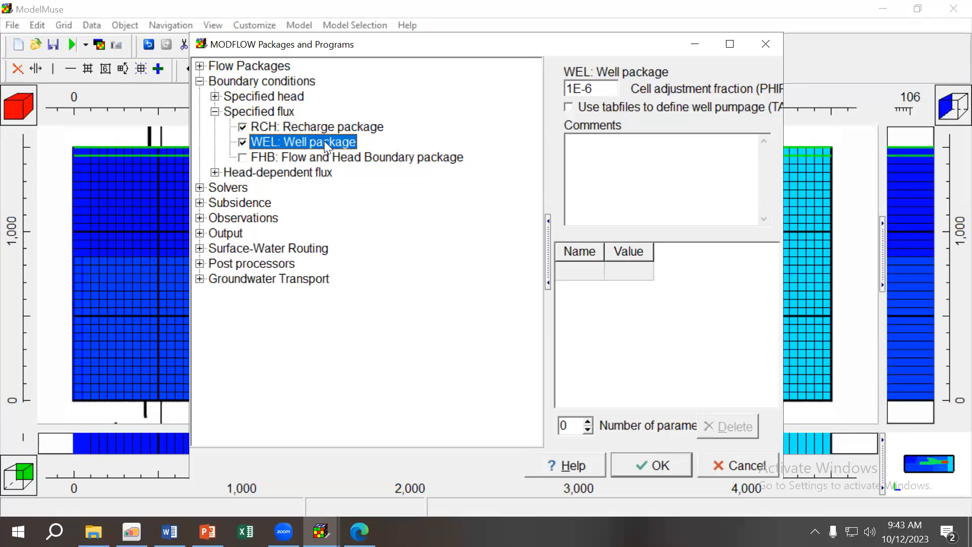
Activate the RIV River package among the head-dependent flux boundary conditions and accept the package settings.
left_click(214, 172)
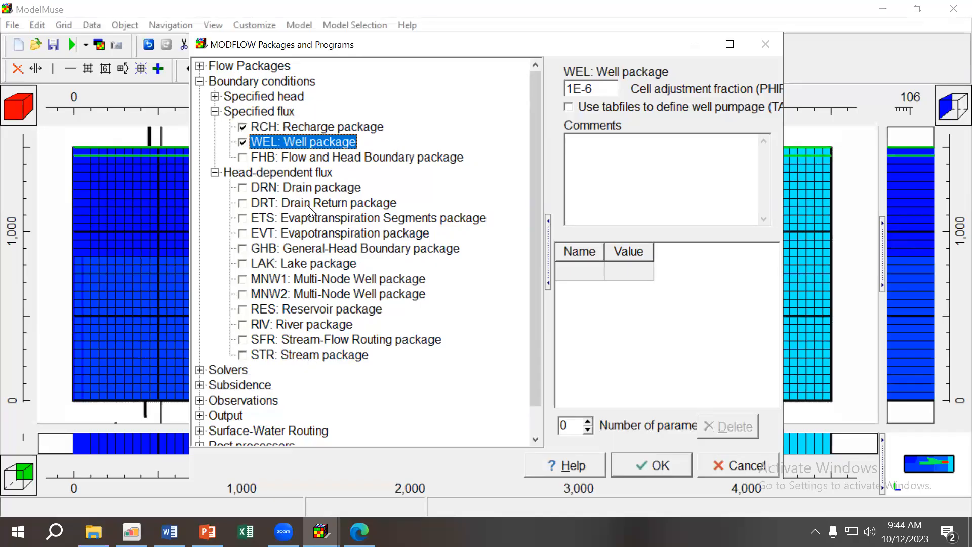
left_click(243, 324)
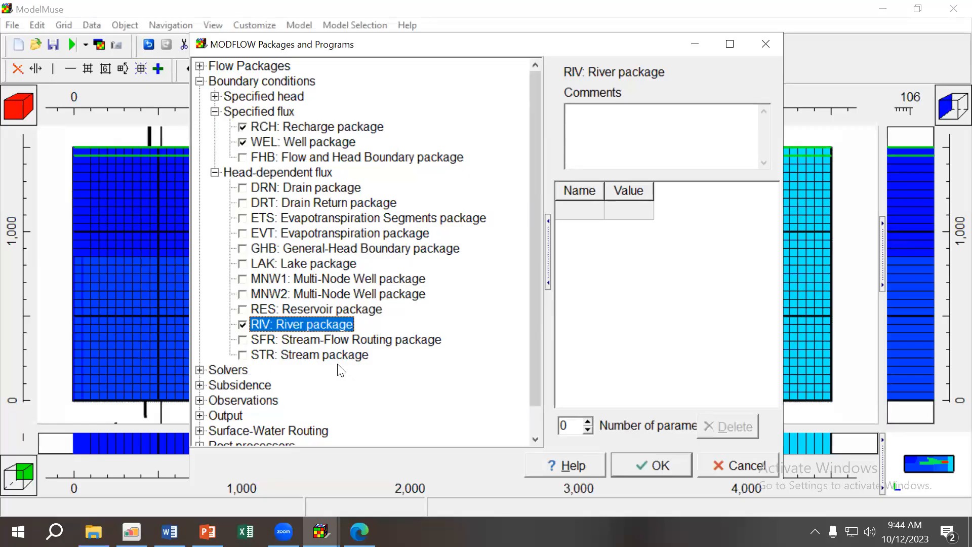
left_click(662, 470)
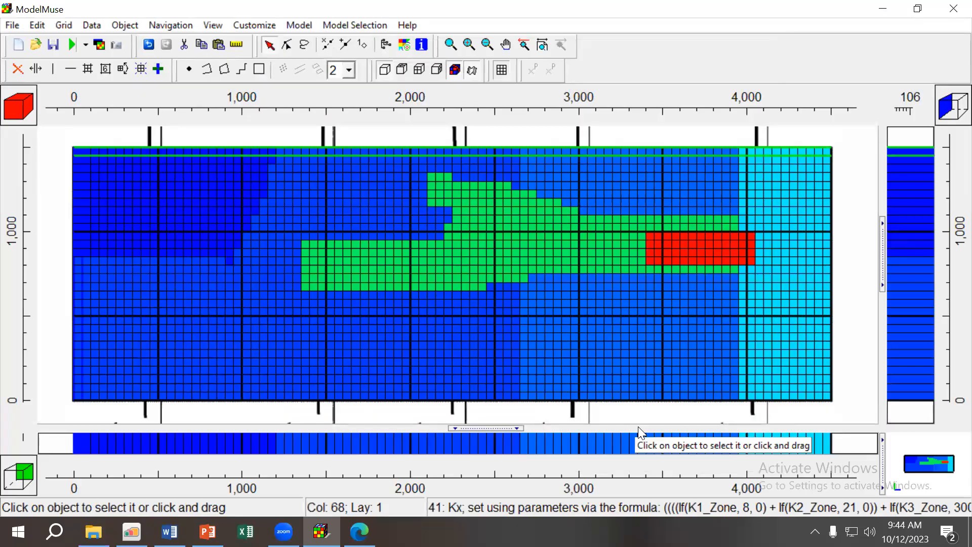
Check the activated flux boundary packages, activate the HOB Head Observation package among the MODFLOW observation packages, and accept the package settings.
left_click(292, 25)
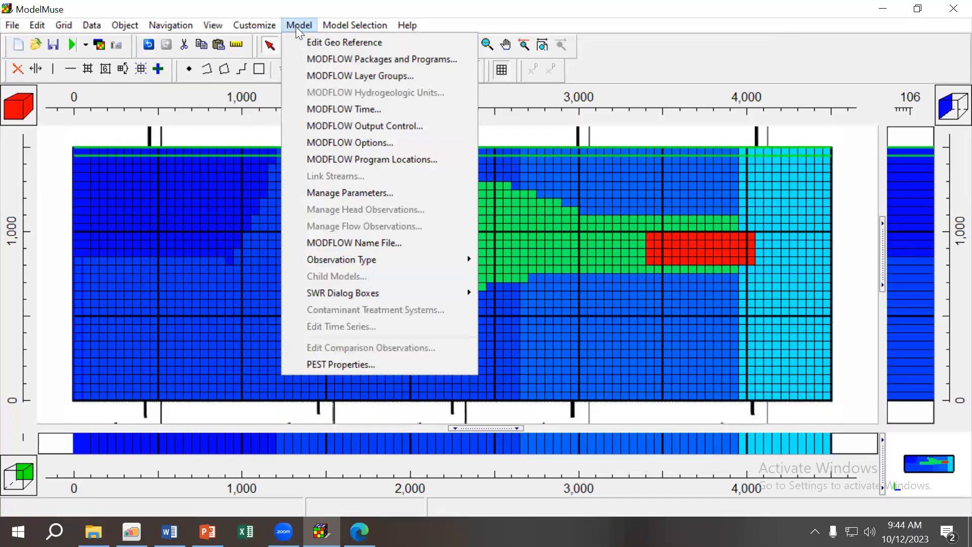
left_click(355, 59)
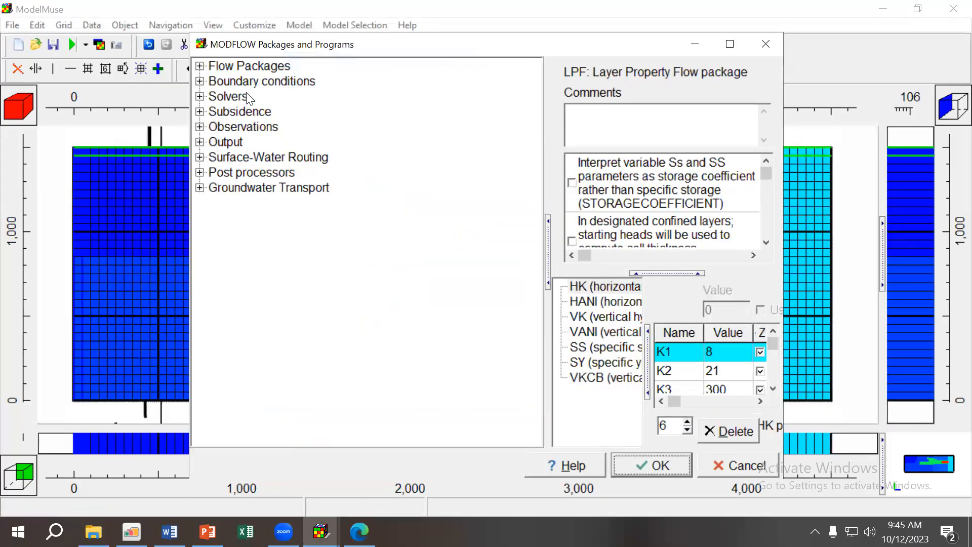
left_click(203, 81)
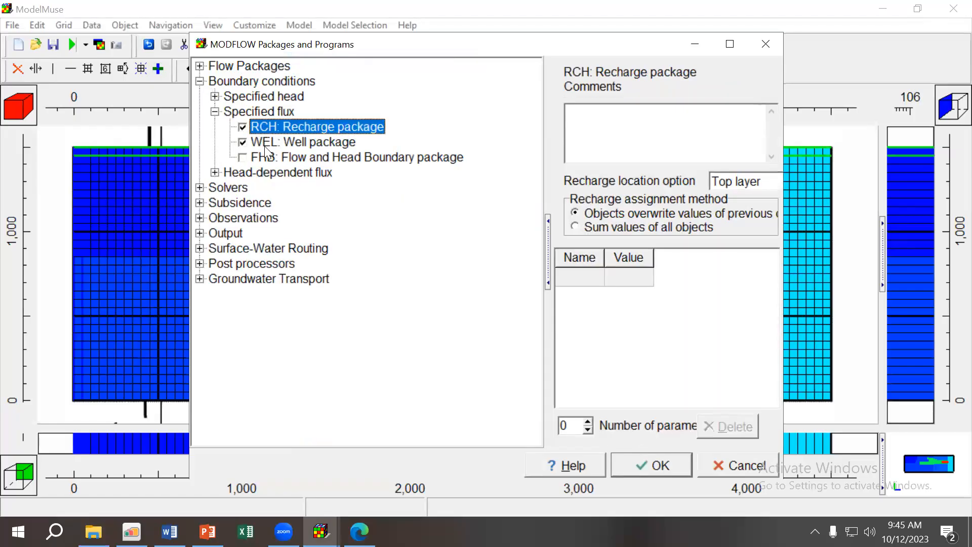
left_click(215, 96)
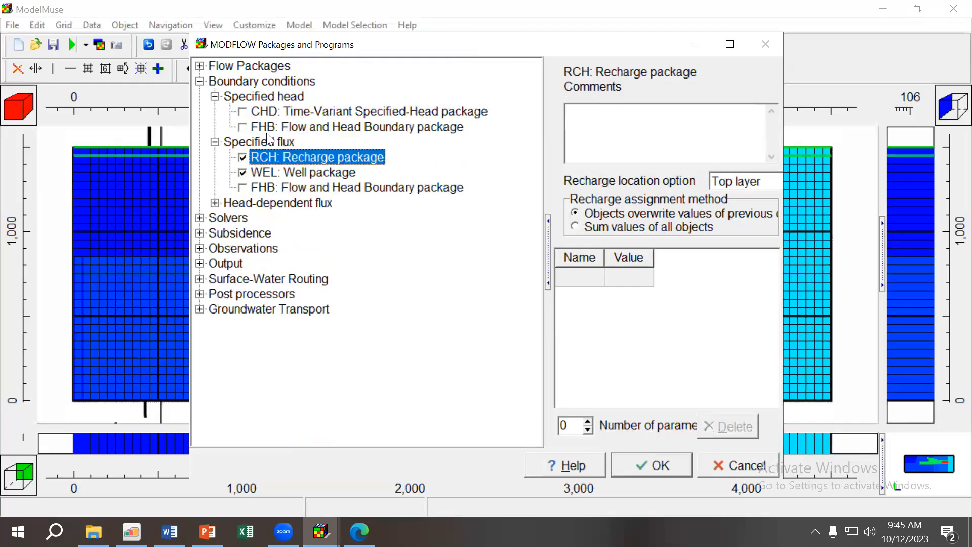
left_click(215, 97)
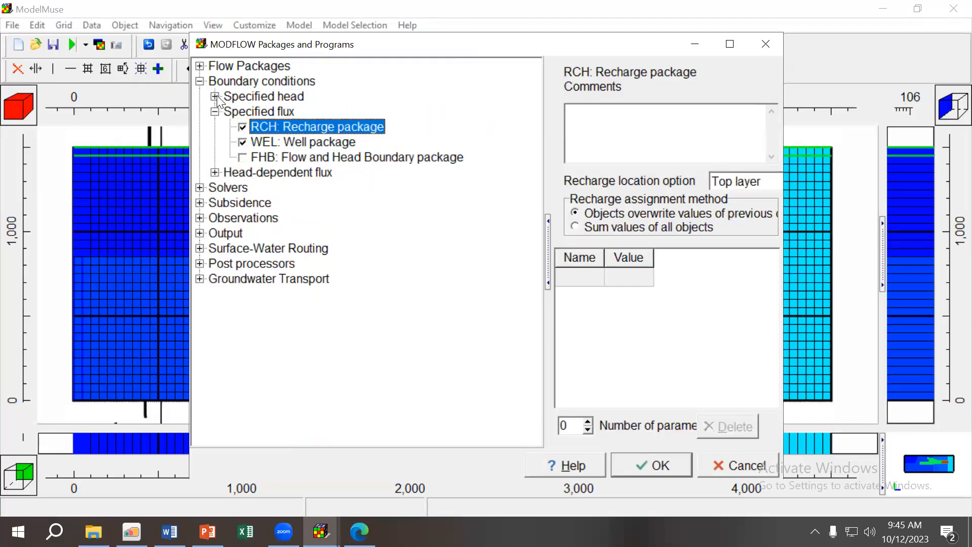
left_click(215, 173)
left_click(278, 324)
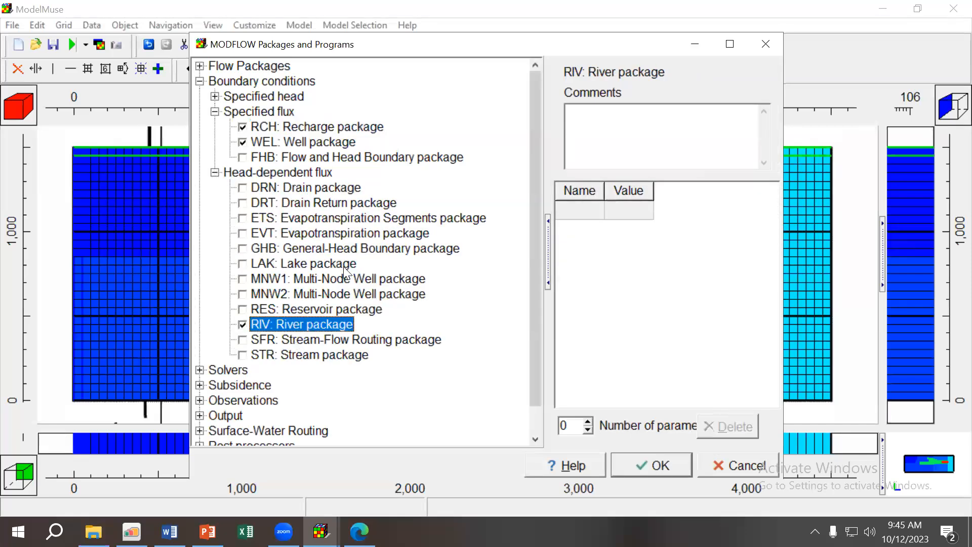
scroll(343, 266, "down", 1)
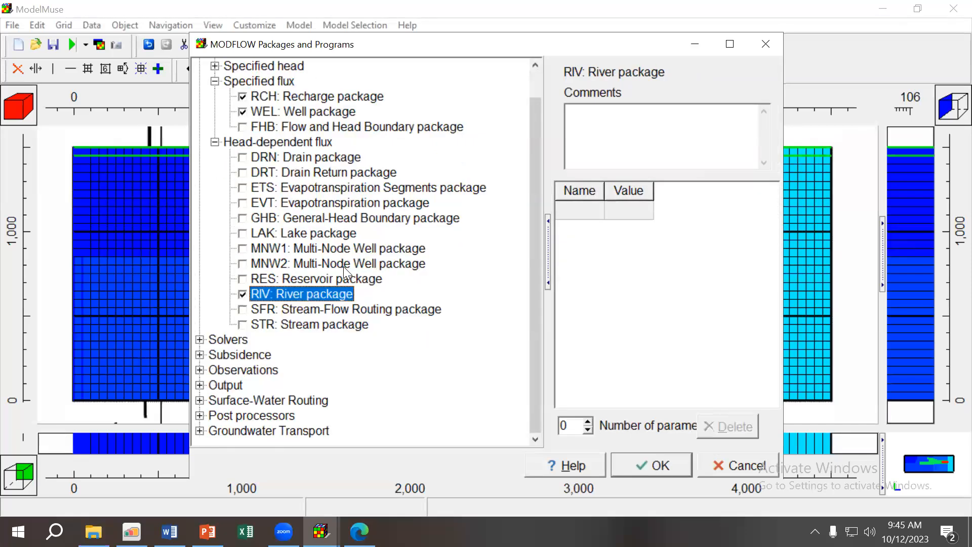
left_click(200, 371)
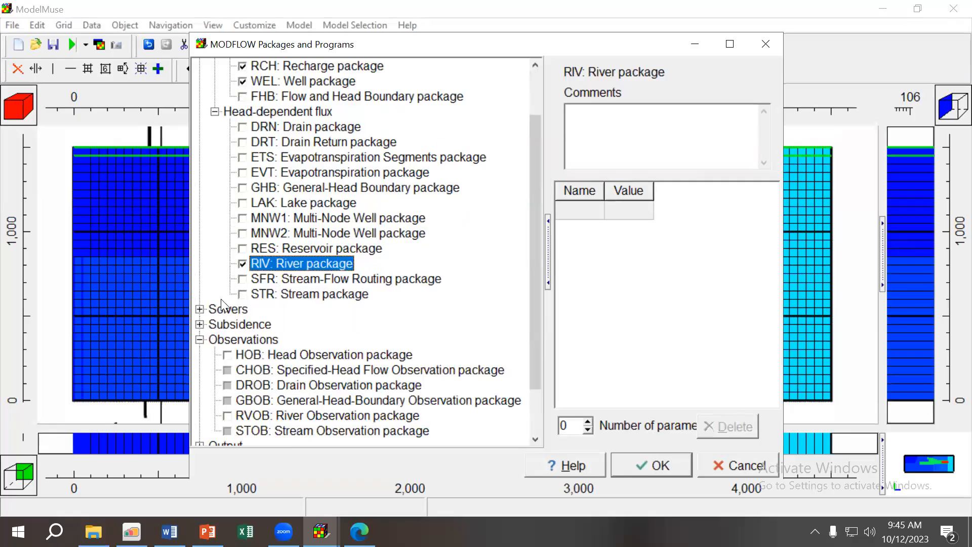
scroll(221, 299, "down", 2)
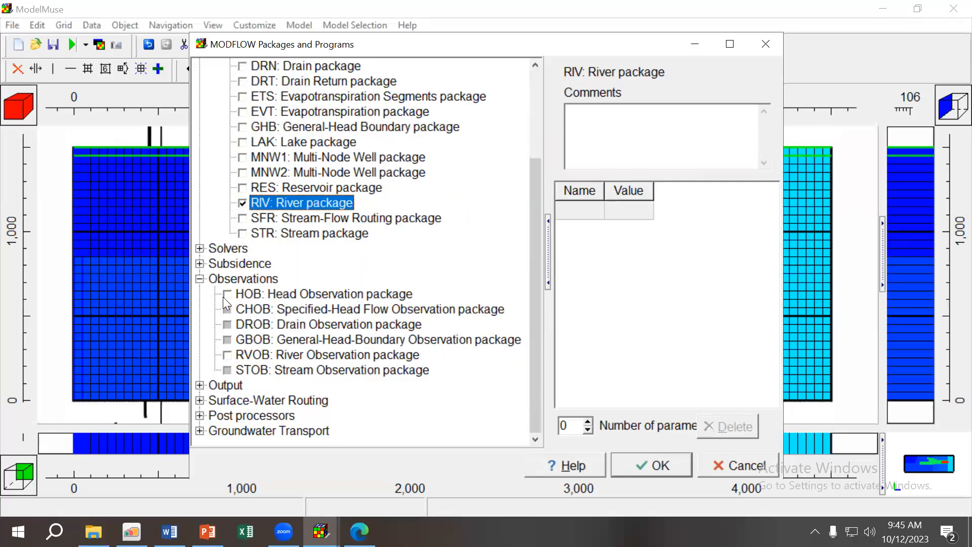
left_click(223, 297)
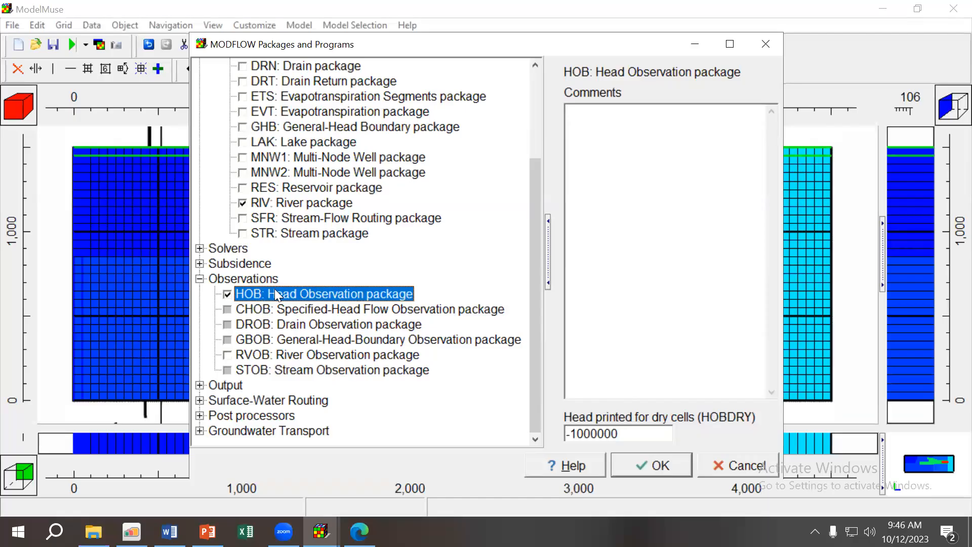
left_click(656, 471)
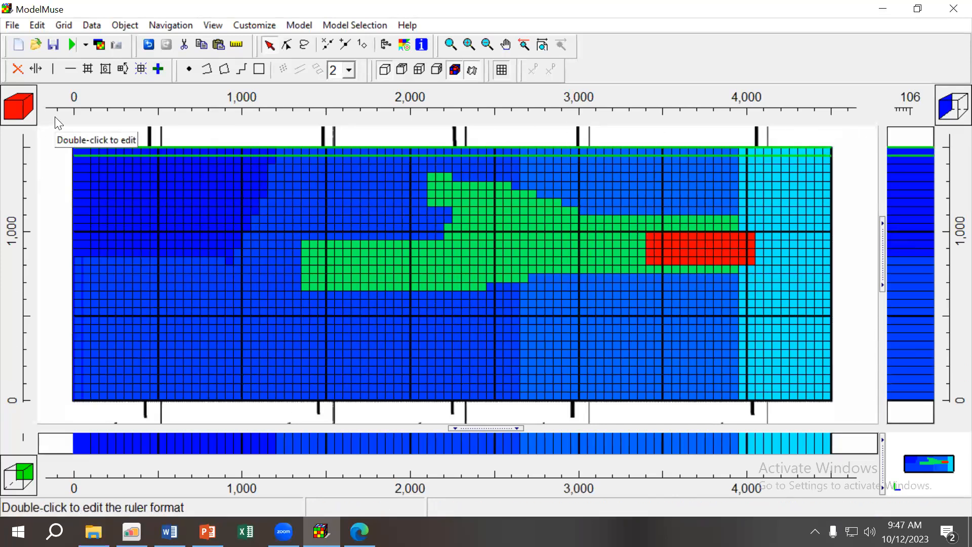
Draw a rectangle object extending slightly beyond all four edges of the model grid and name it Recharge_BC.
left_click(259, 70)
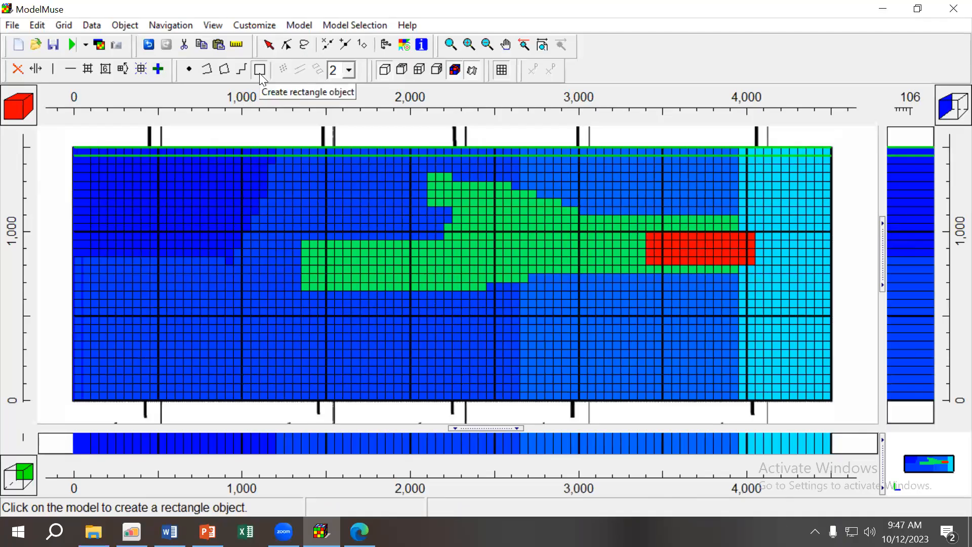
left_click(849, 137)
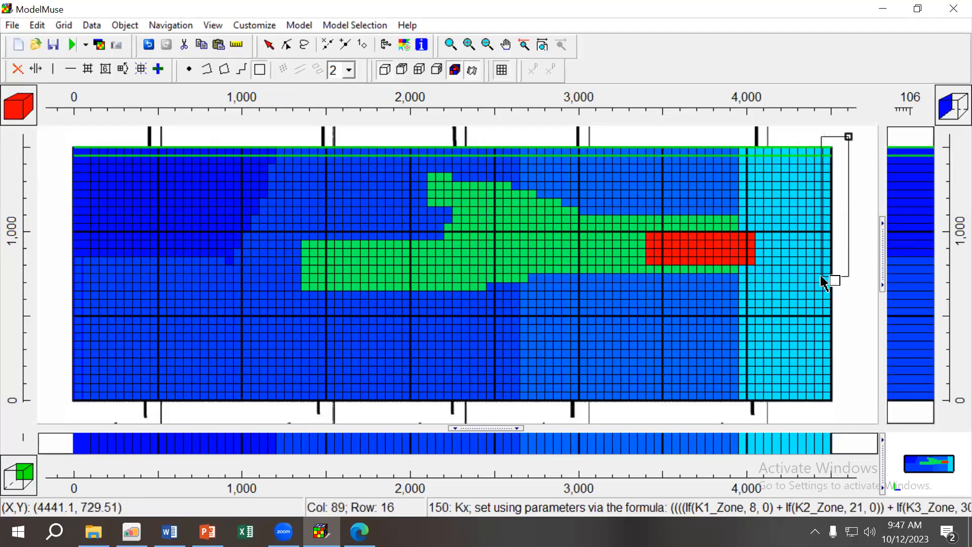
left_click(57, 408)
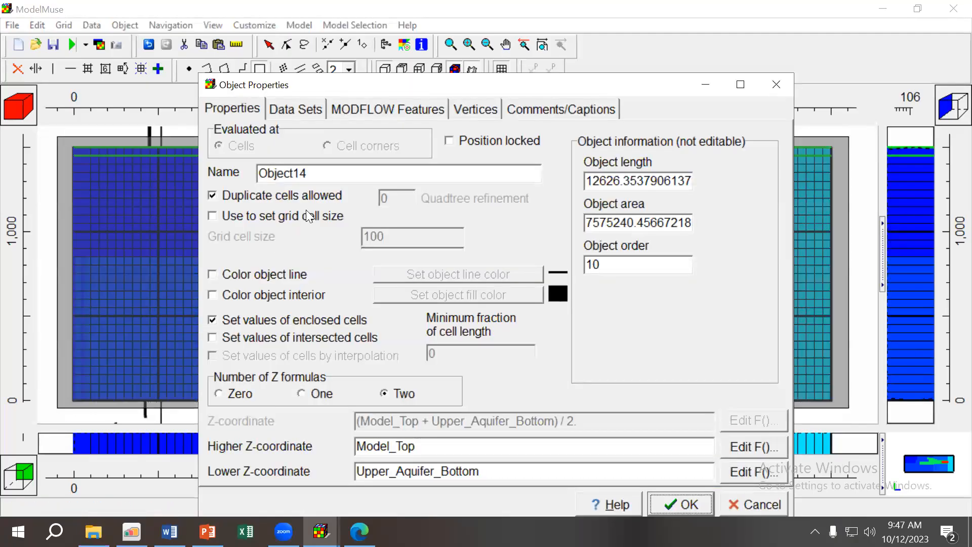
double_click(401, 176)
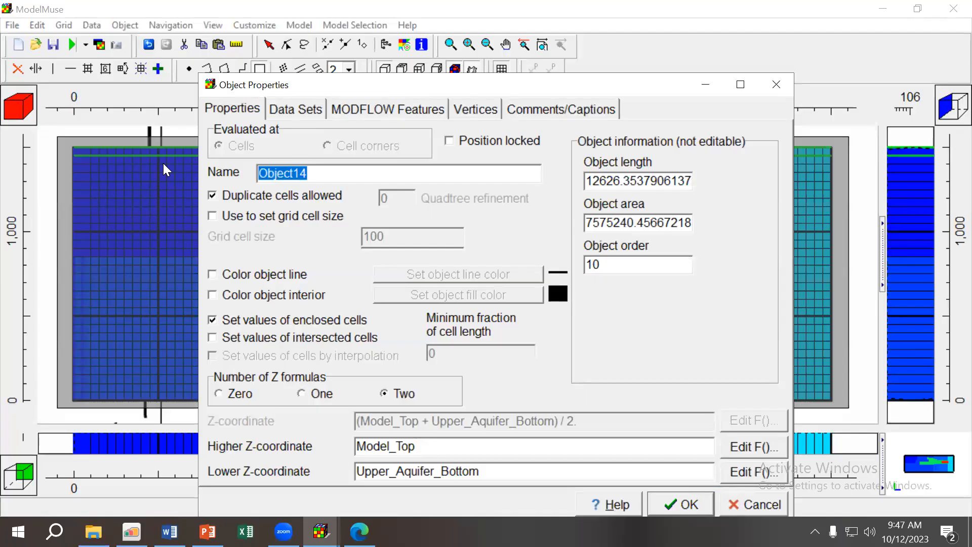
type("Recharge")
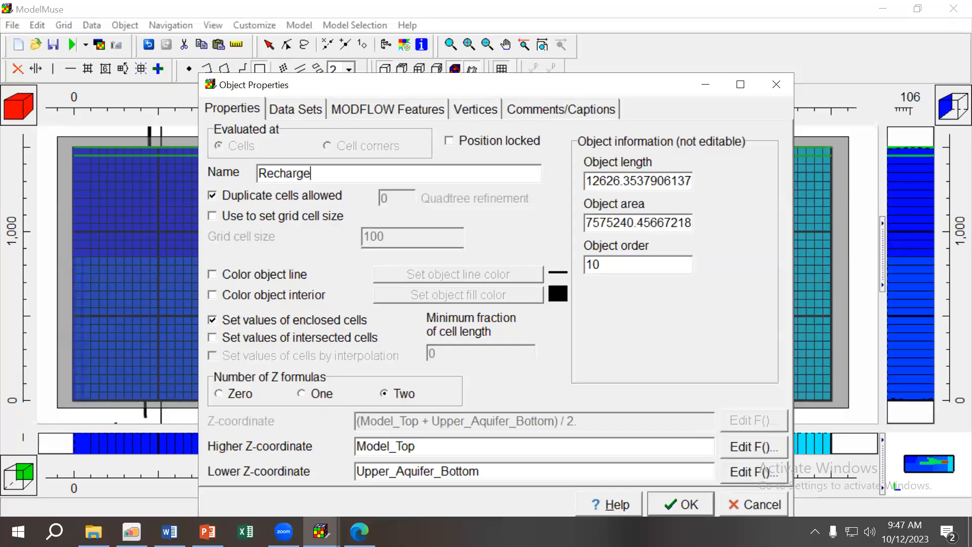
type("Ba")
key("BackSpace")
key("BackSpace")
type("_BC")
Enable the RCH Recharge package in the MODFLOW features of the Recharge_BC object and adjust the package list width.
left_click(310, 112)
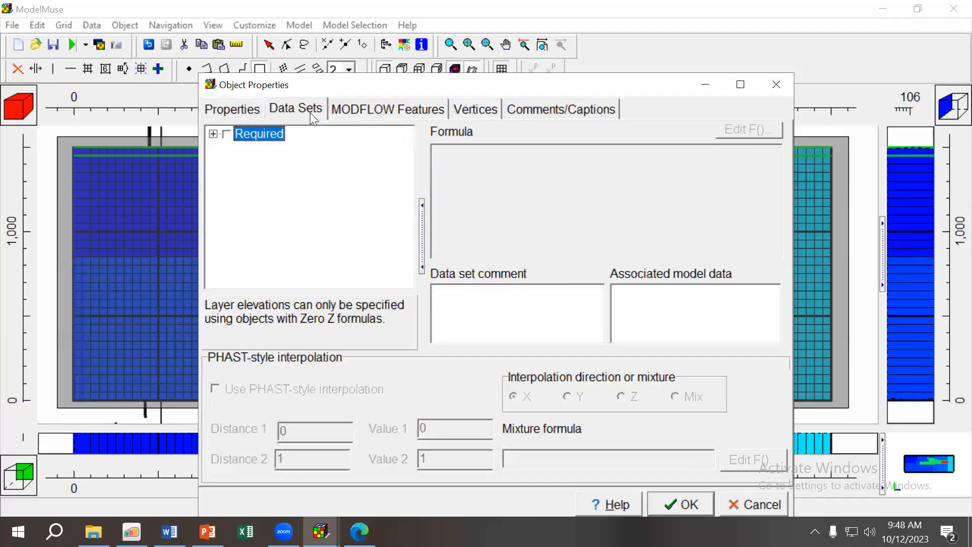
left_click(372, 109)
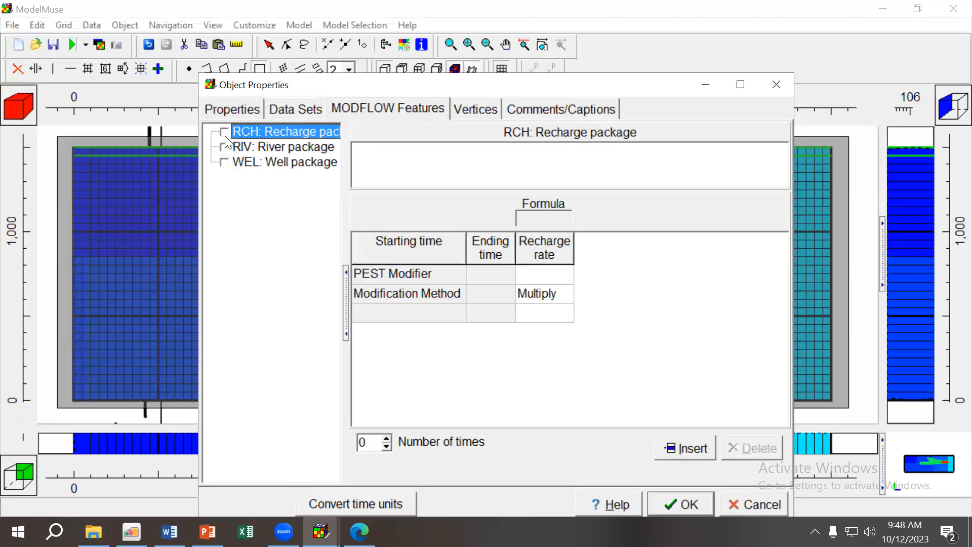
mouse_move(346, 159)
left_mouse_down()
mouse_move(486, 169)
mouse_move(538, 190)
left_mouse_up()
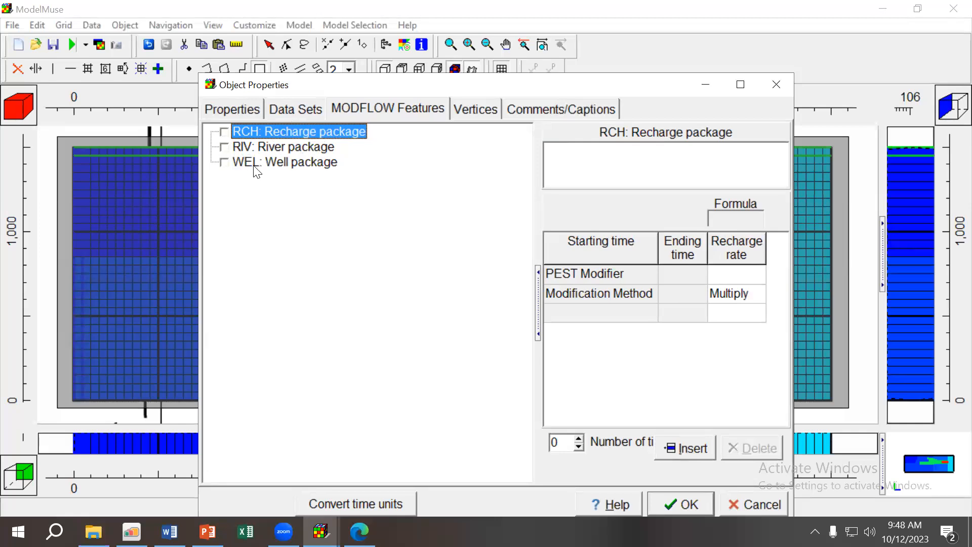
left_click(225, 132)
left_click_drag(538, 192, 402, 192)
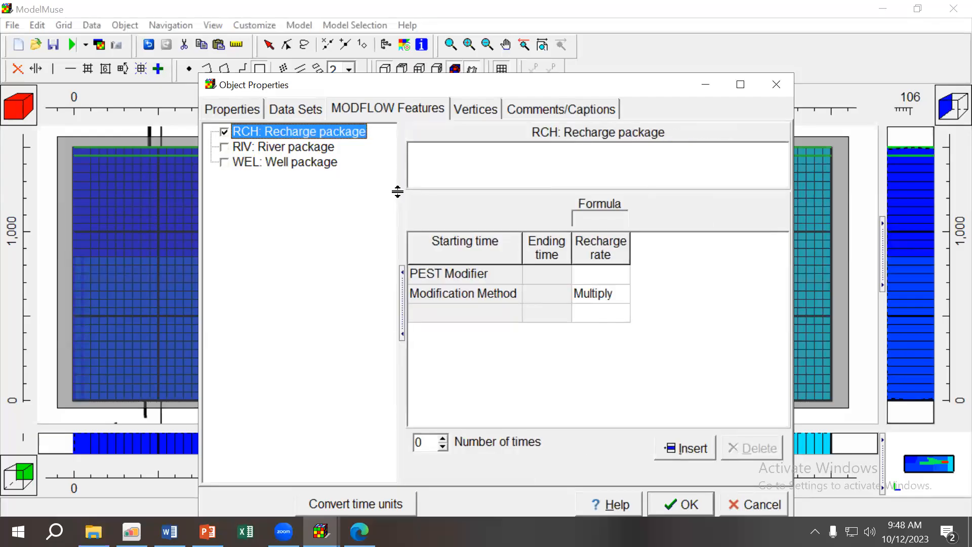
Add a recharge time entry with starting time -1 and ending time 0 for the Recharge_BC object.
left_click(473, 318)
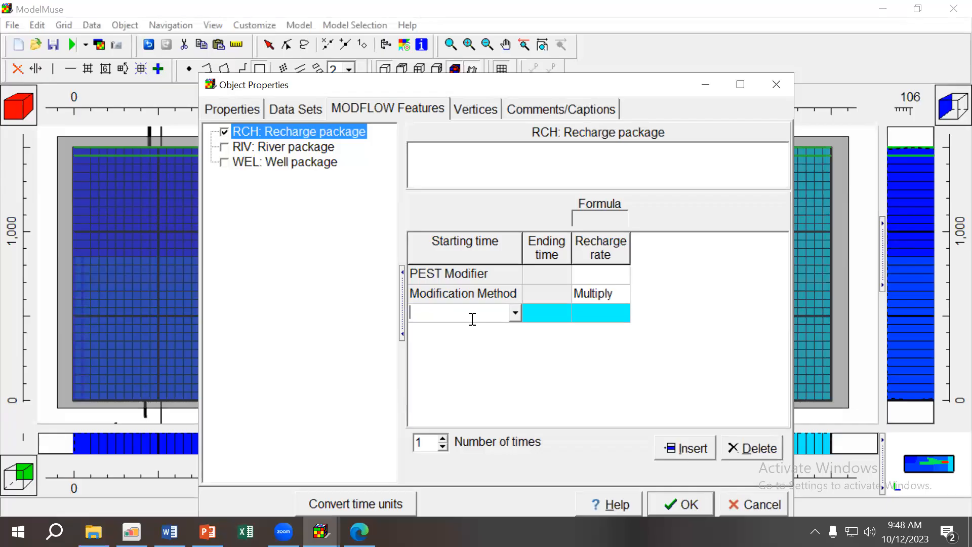
type("-1")
left_click(535, 346)
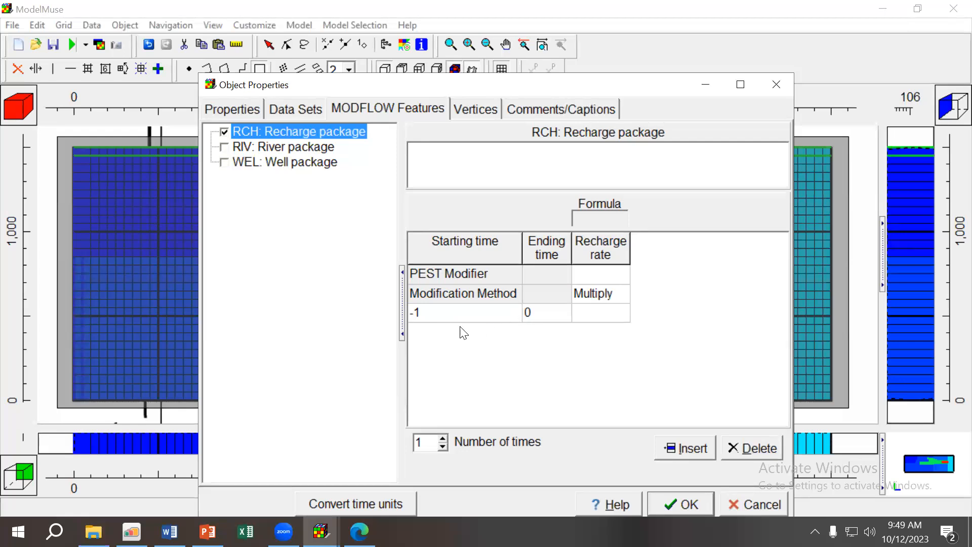
left_click(559, 314)
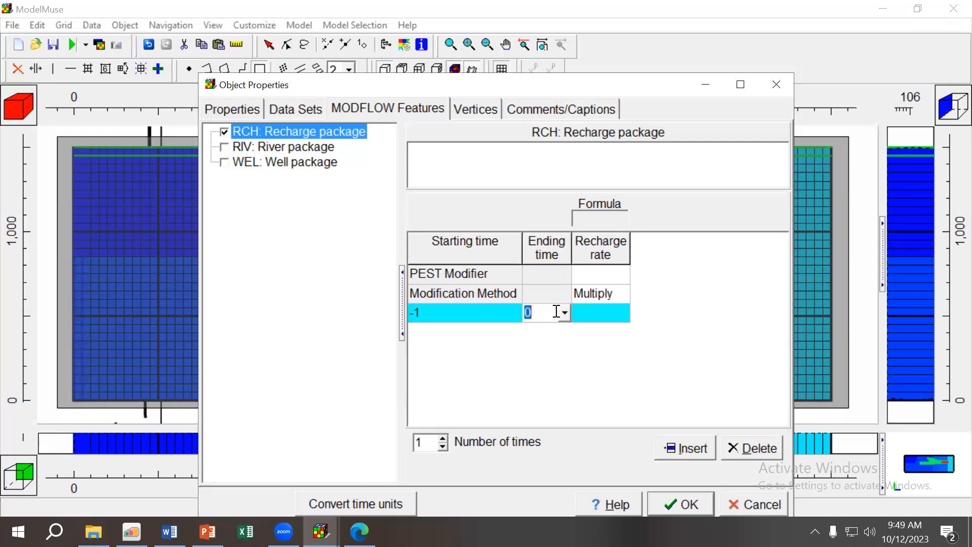
left_click(562, 370)
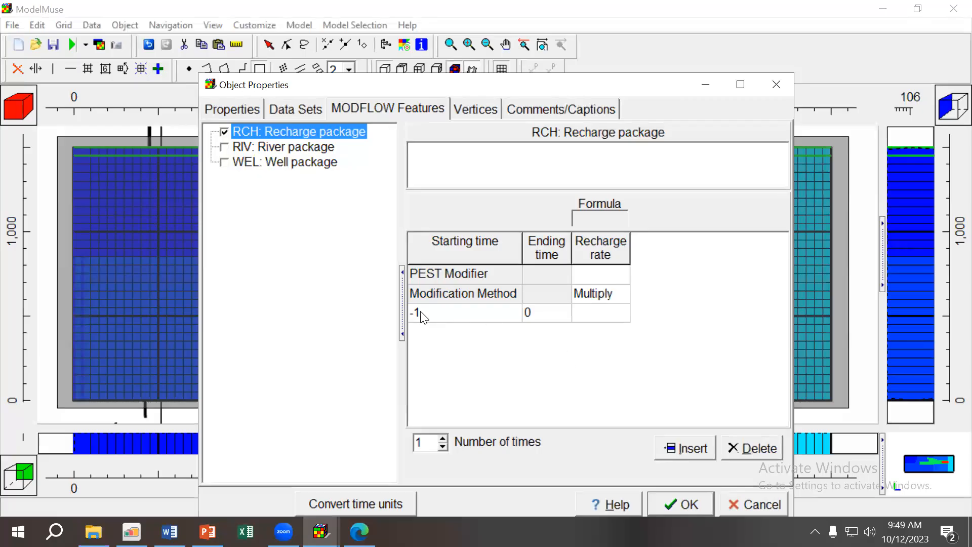
Set the recharge rate of the -1 to 0 time entry to 0.0008 and accept the object properties.
left_click(591, 312)
left_click(591, 313)
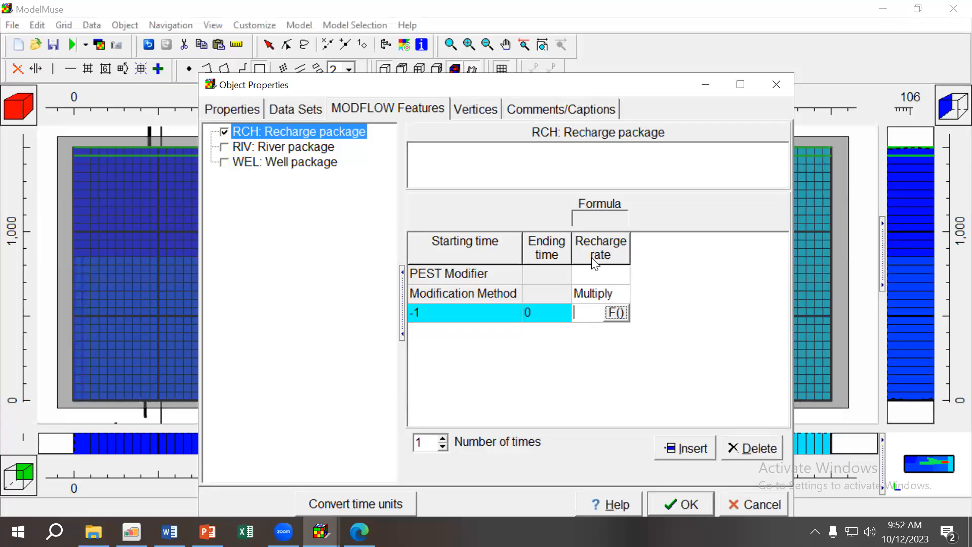
type("0.0")
type("0")
type("08")
left_click(555, 361)
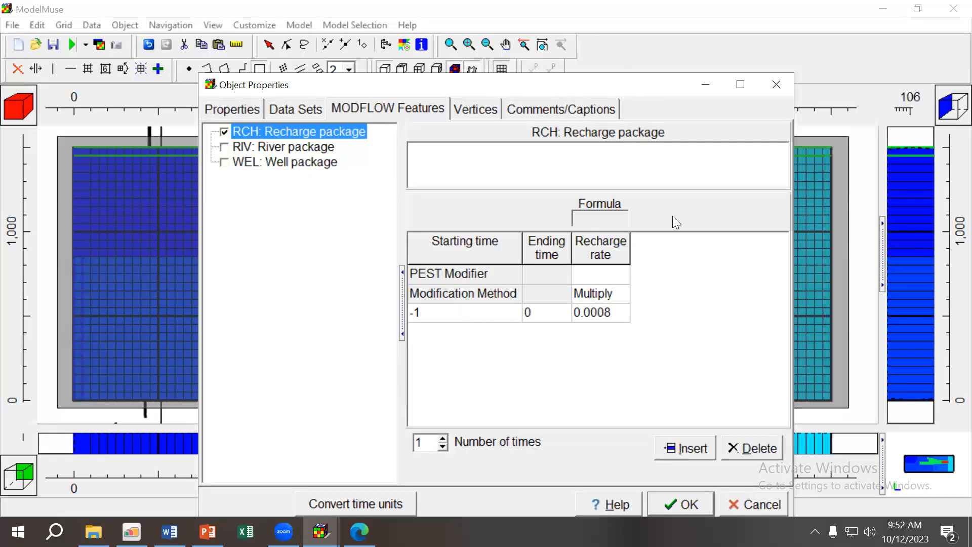
left_click(686, 505)
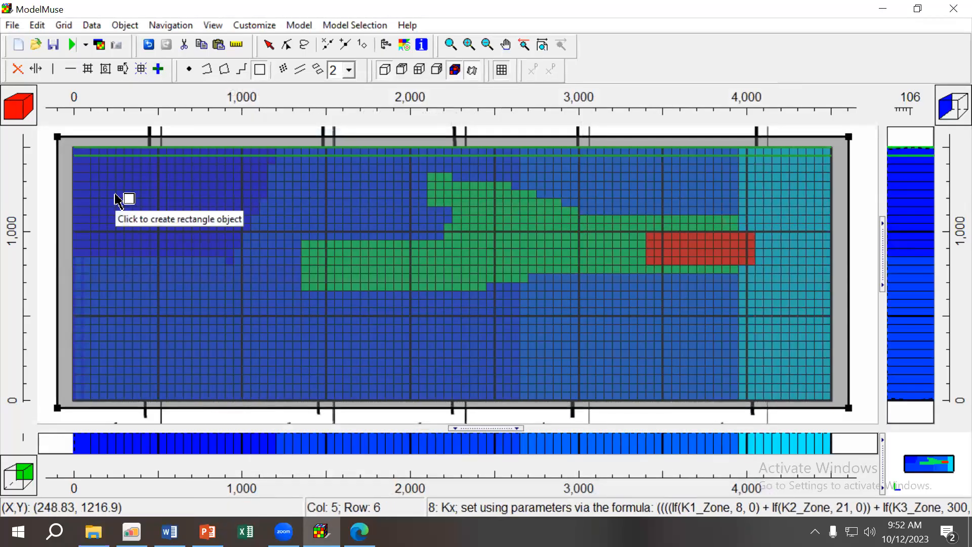
Hide all objects so that only the colored model grid is displayed.
left_click(386, 47)
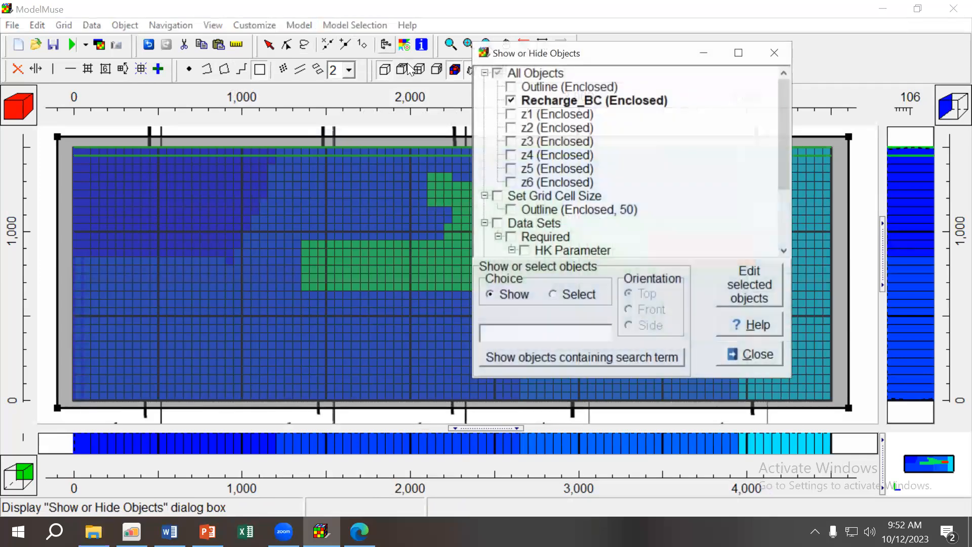
left_click(775, 52)
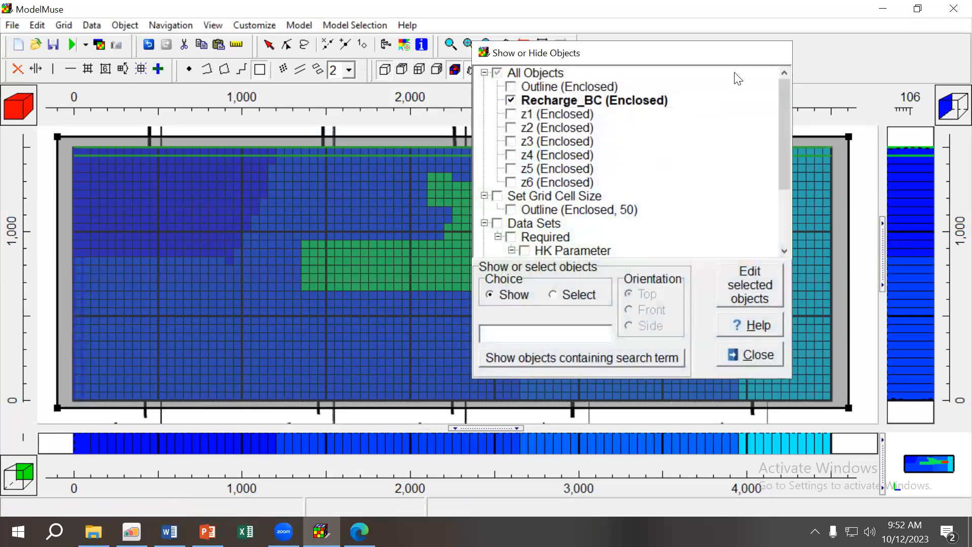
left_click(133, 27)
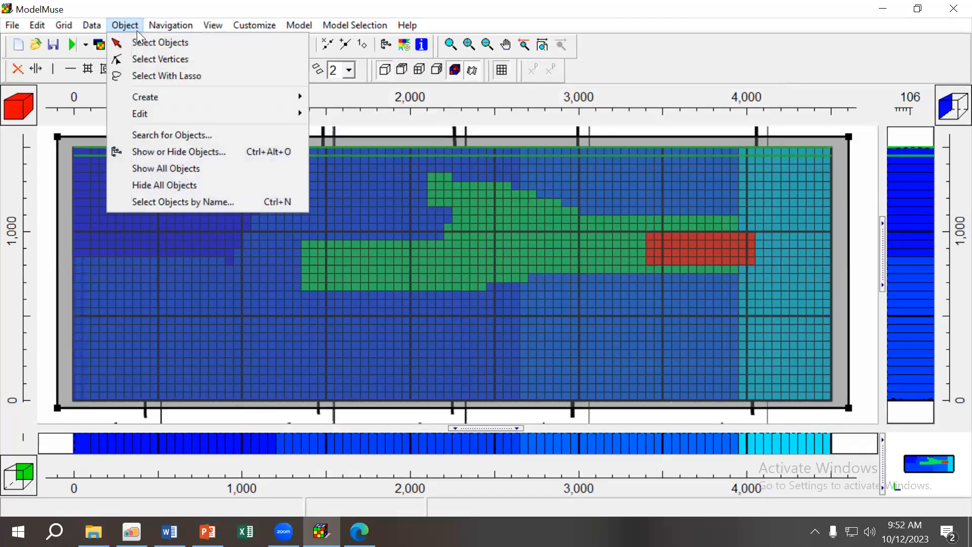
left_click(202, 186)
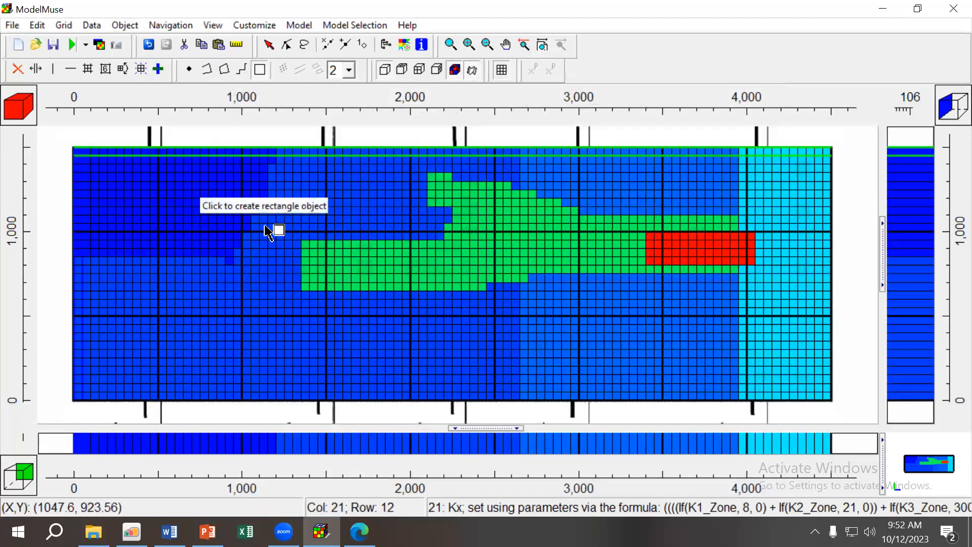
left_click(124, 26)
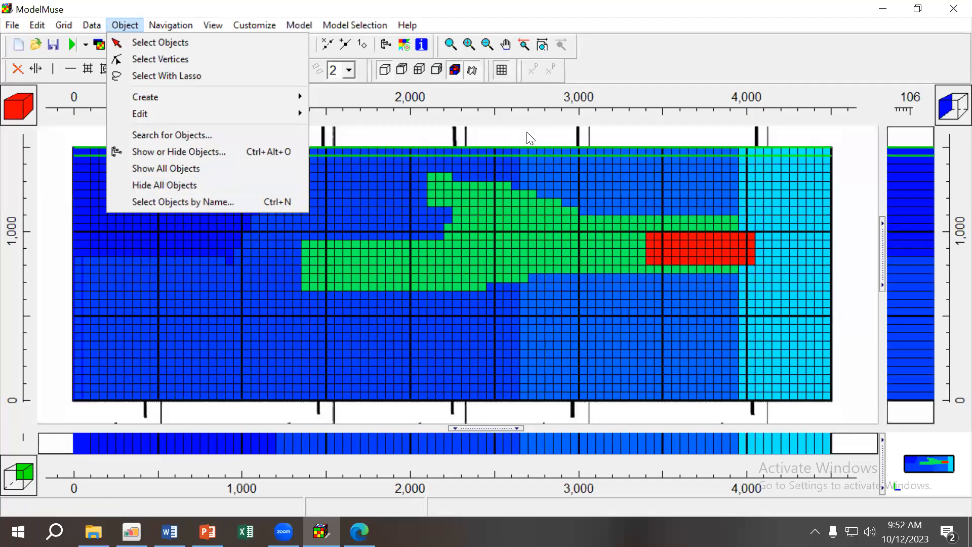
left_click(676, 135)
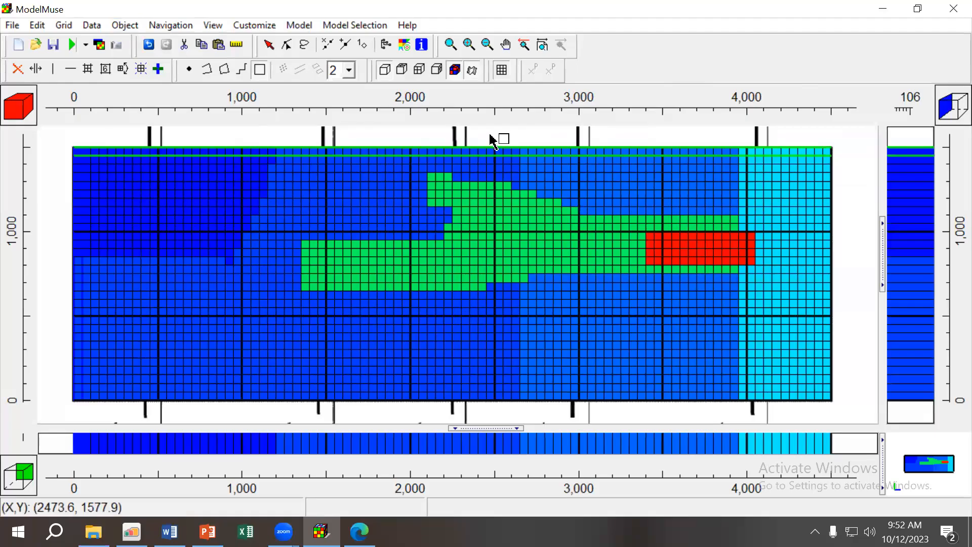
Color the grid by the MODFLOW Recharge RCH Rate at time 0 to check the recharge boundary.
left_click(404, 46)
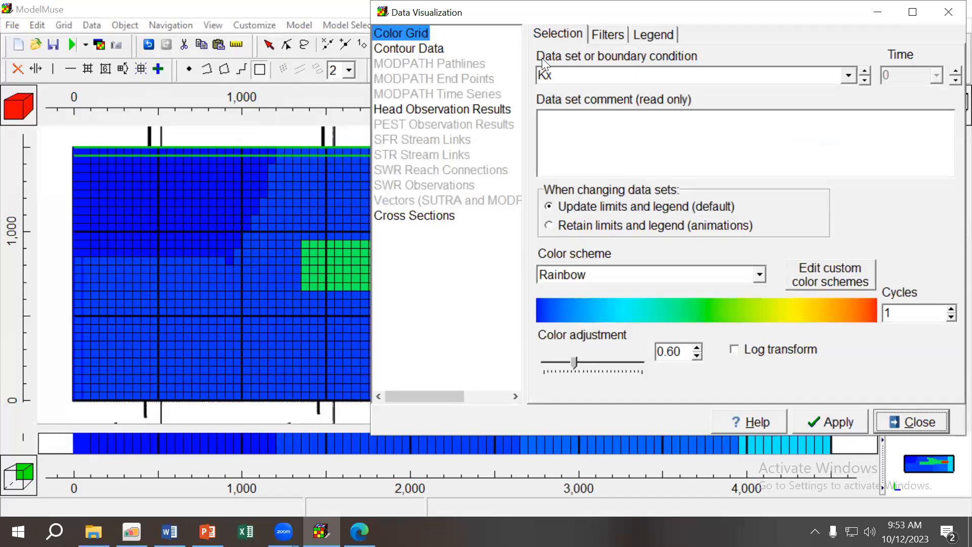
left_click(848, 76)
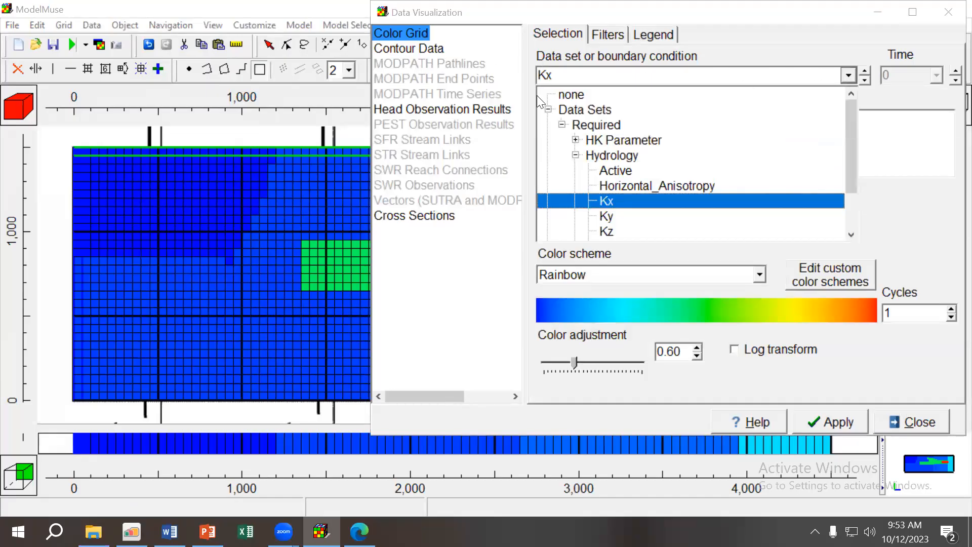
left_click(567, 93)
left_click(854, 76)
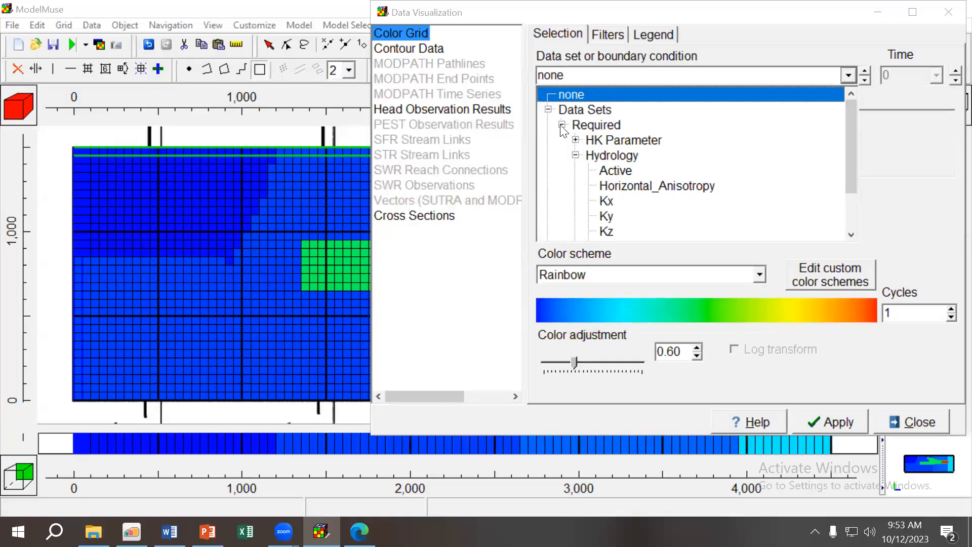
left_click(561, 125)
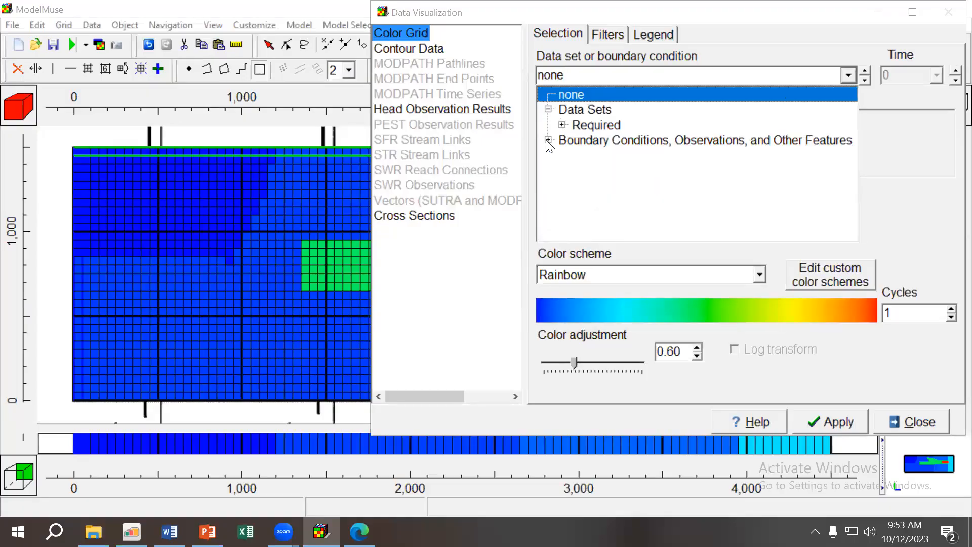
left_click(548, 141)
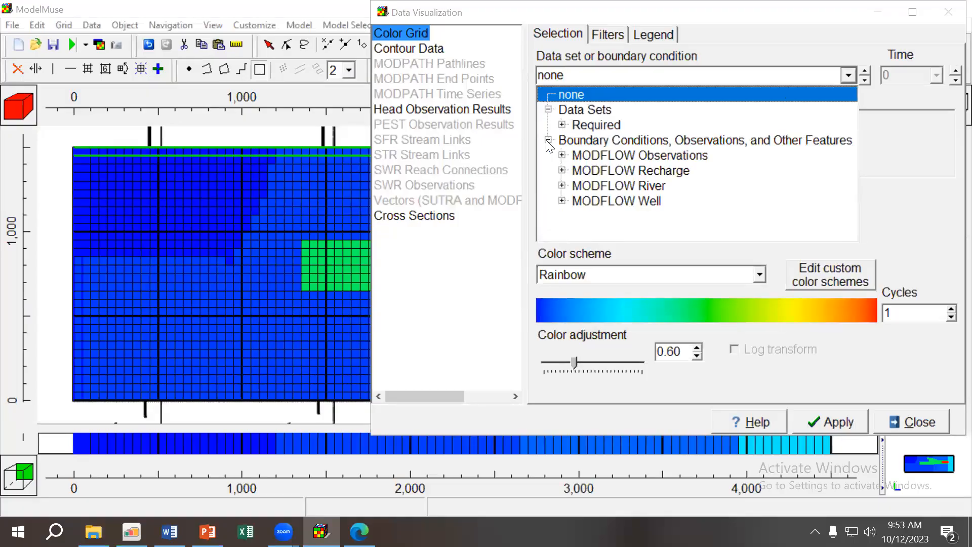
left_click(562, 170)
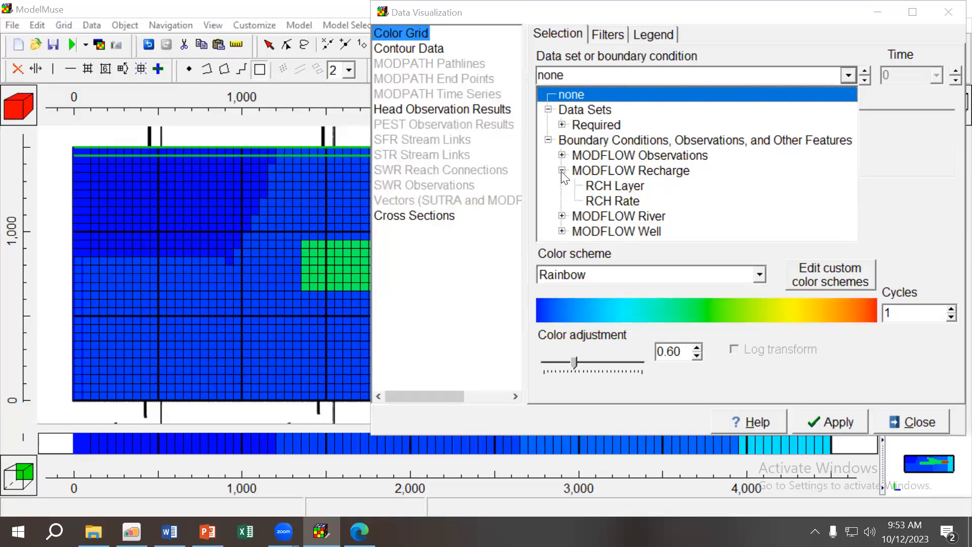
left_click(610, 202)
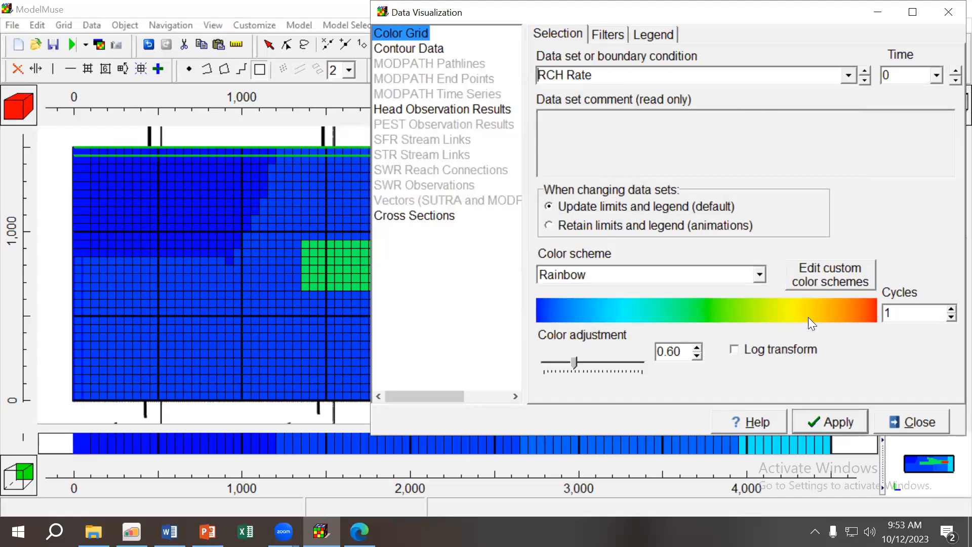
left_click(834, 422)
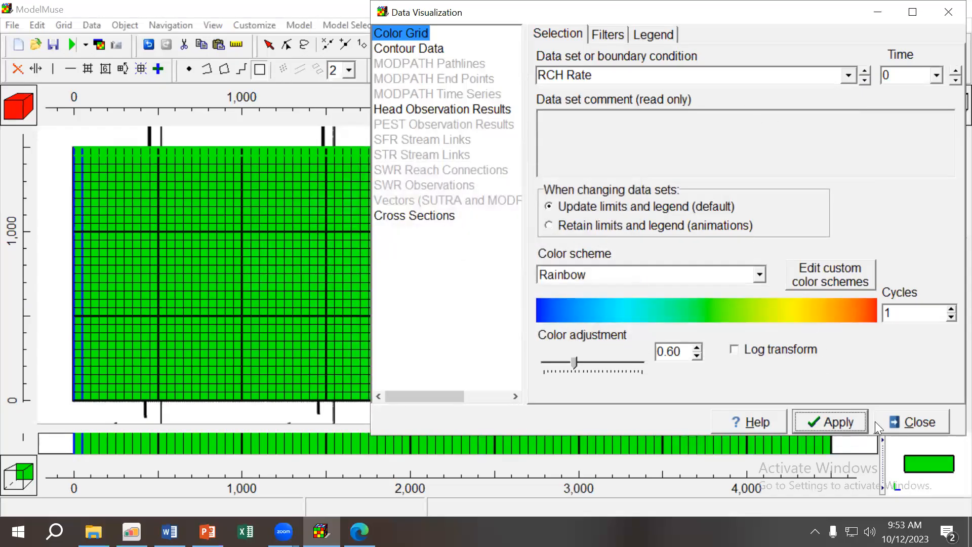
left_click(915, 425)
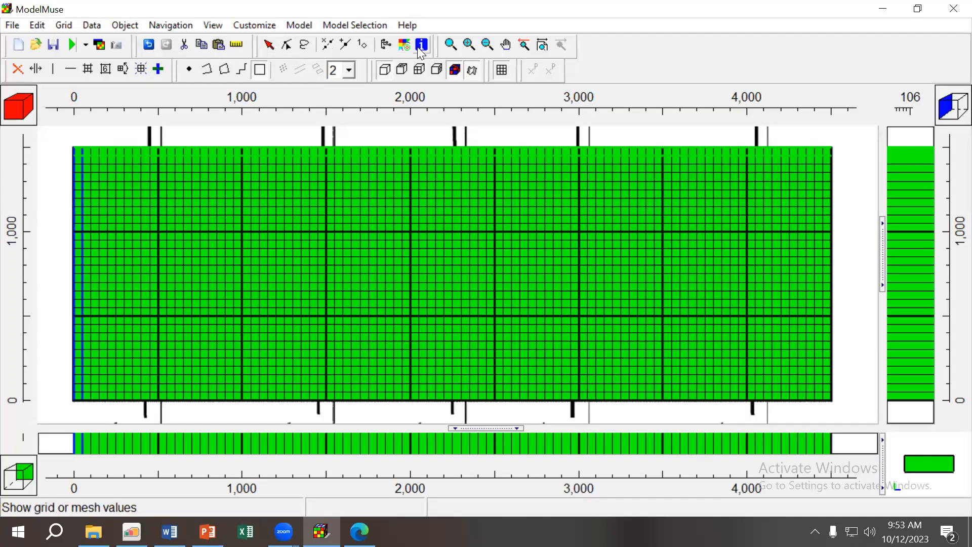
Remove the grid coloring by setting the displayed data set or boundary condition to none.
left_click(403, 44)
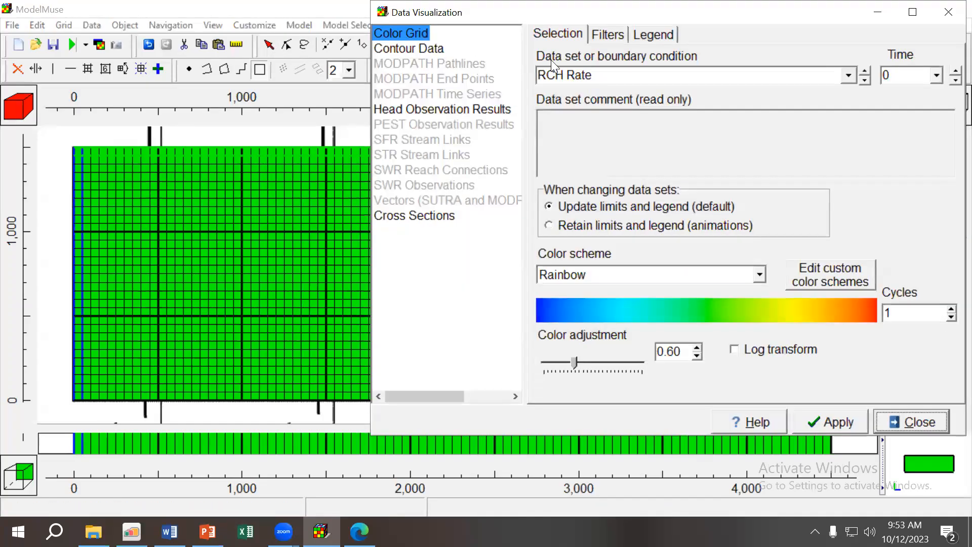
left_click(848, 77)
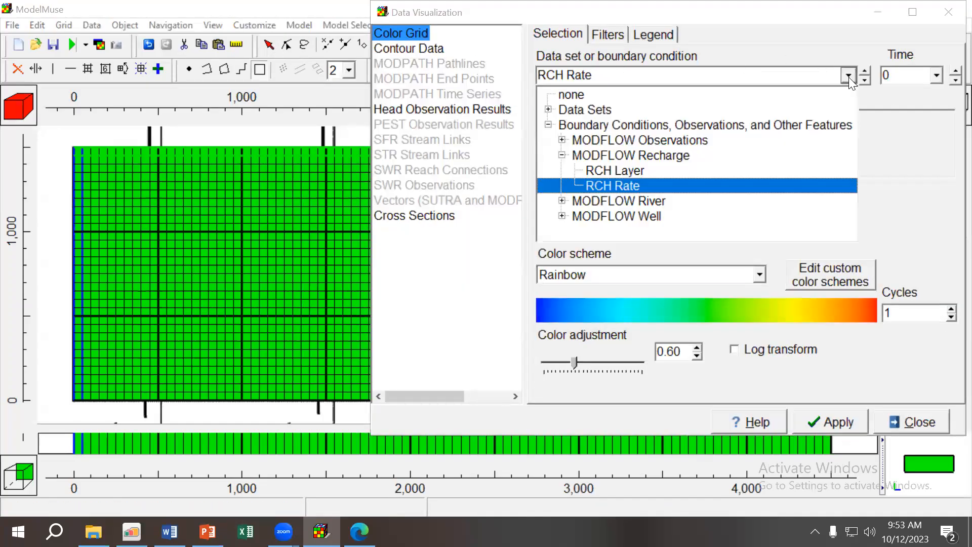
left_click(567, 94)
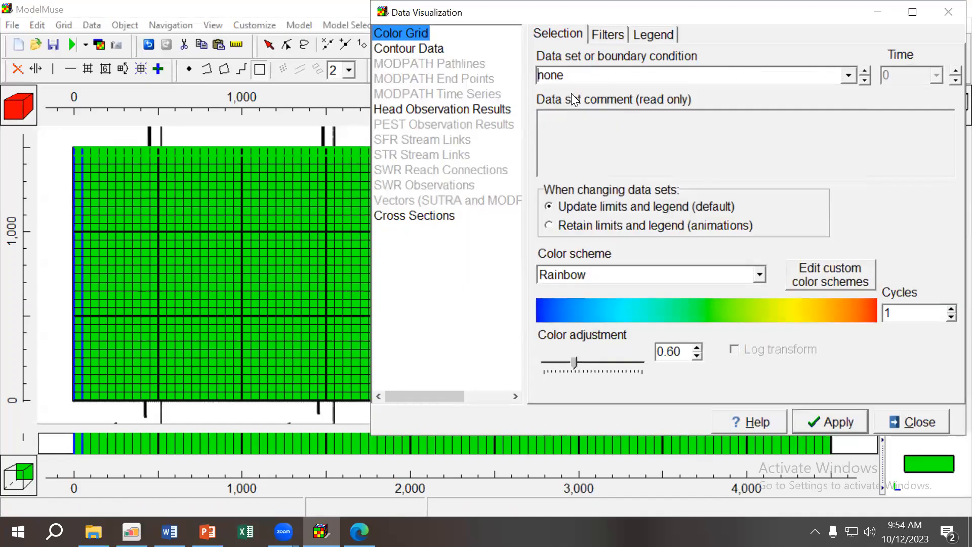
left_click(827, 417)
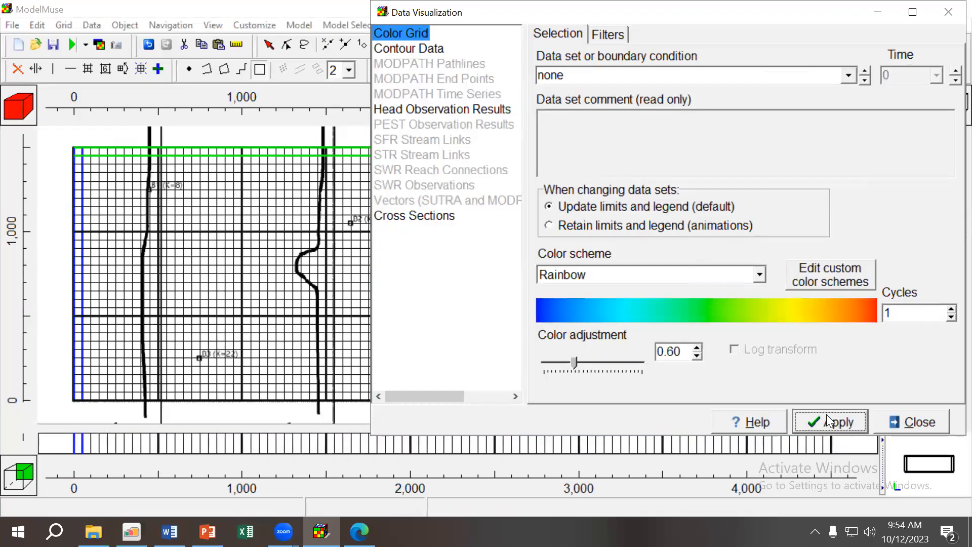
left_click(895, 420)
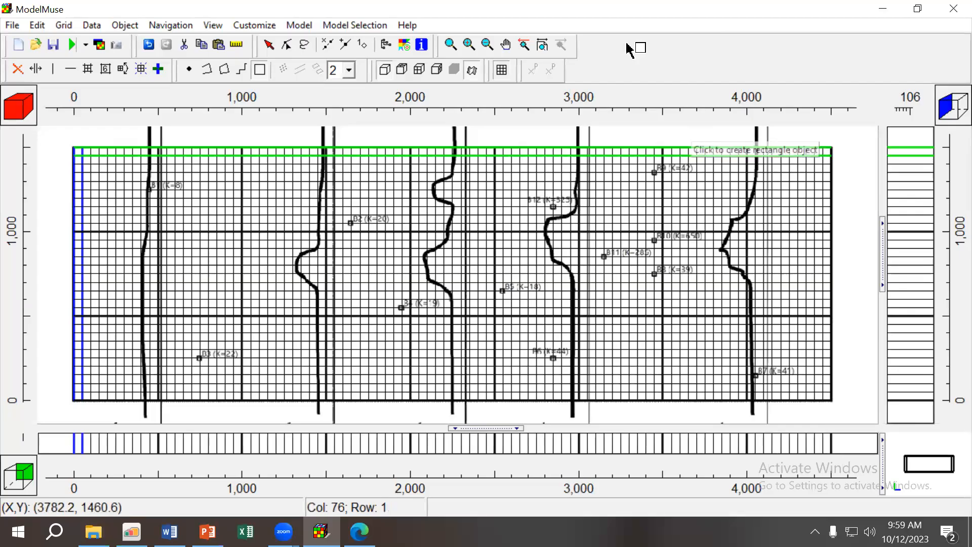
Subdivide grid column 90 into 5 columns, leaving row 1 undivided.
left_click(269, 44)
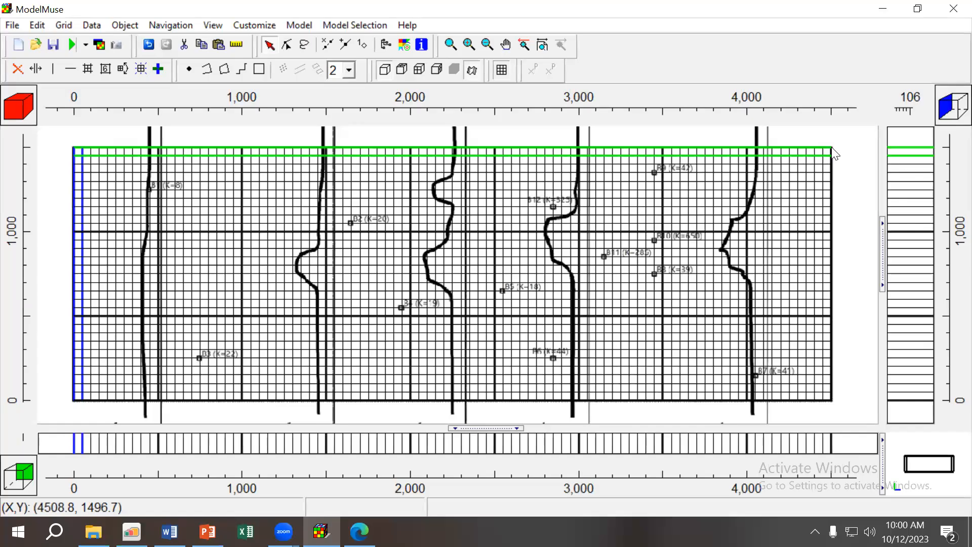
left_click(89, 68)
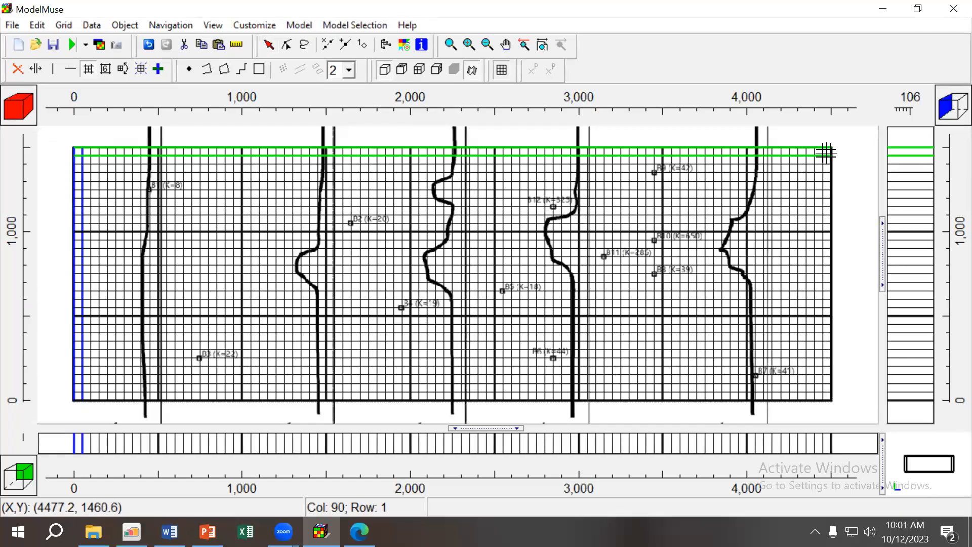
left_click(826, 153)
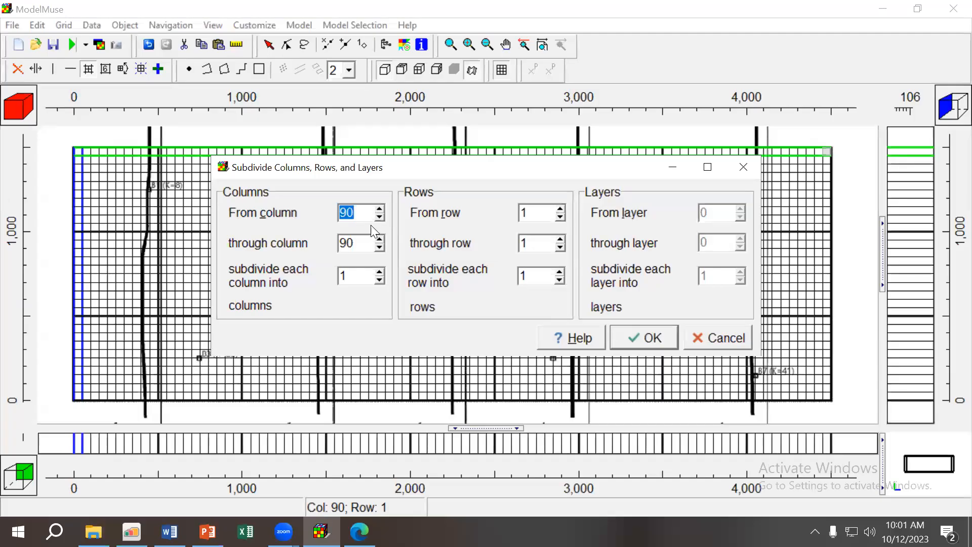
left_click(380, 274)
left_click(380, 274)
left_click(381, 274)
left_click(380, 274)
left_click(636, 338)
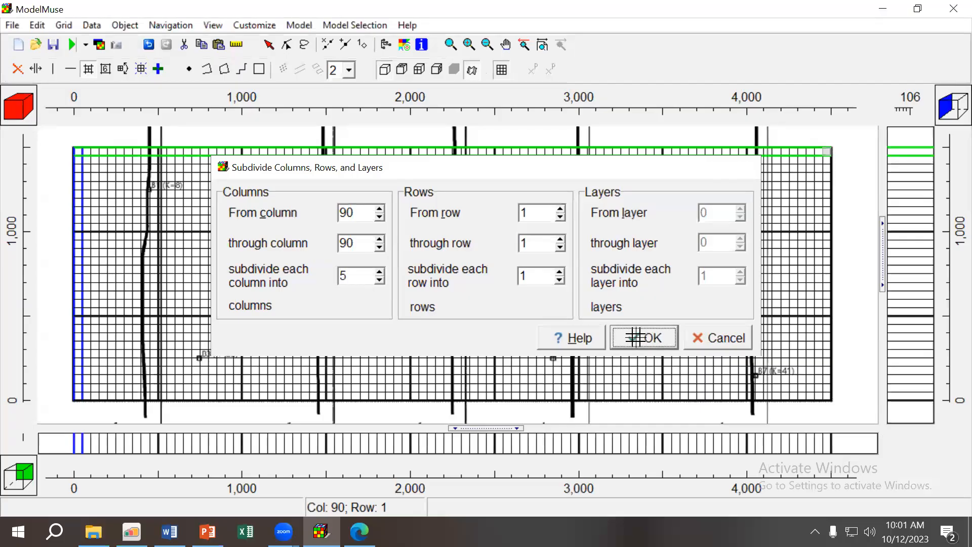
Examine the subdivided narrow columns along the grid edge near X = 4,500 in the top view.
left_click(269, 45)
scroll(850, 169, "up", 3)
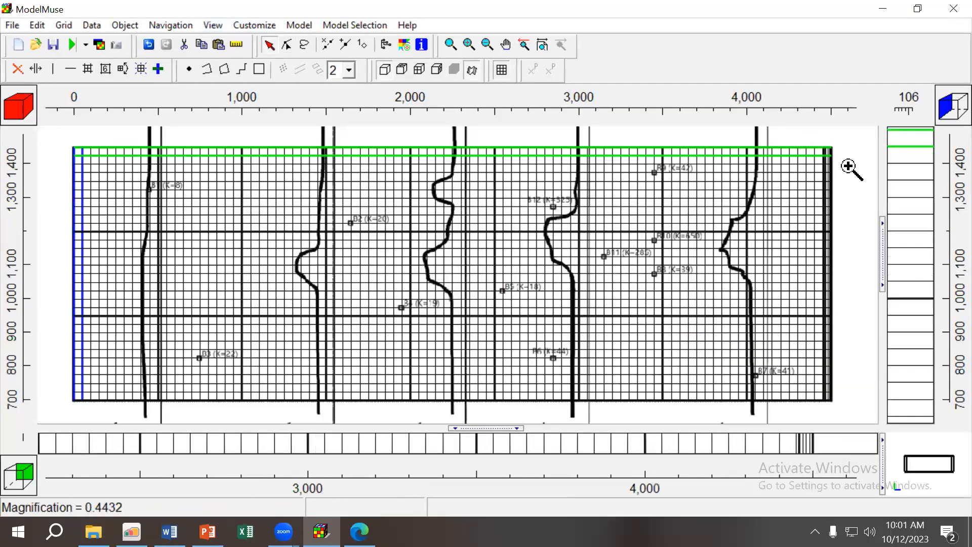
scroll(836, 193, "down", 1)
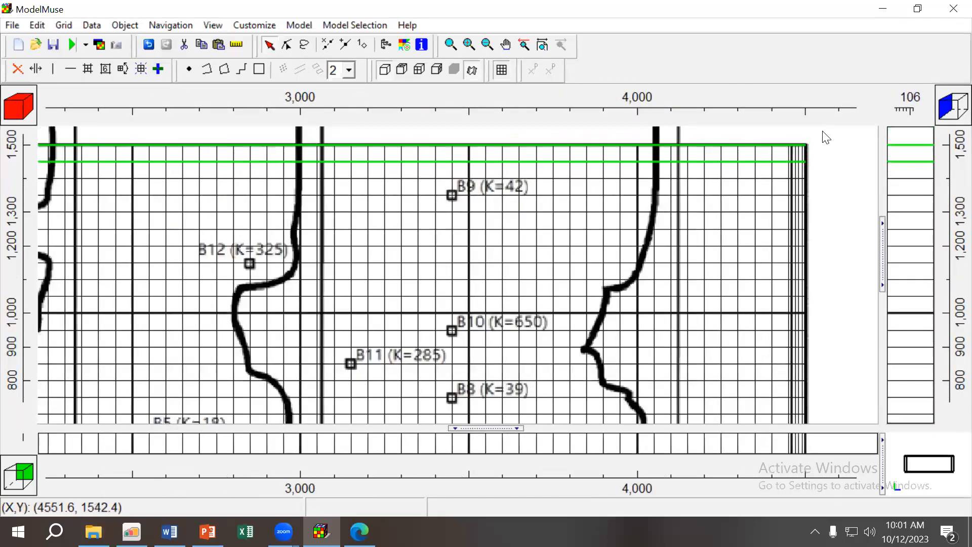
scroll(819, 170, "up", 1)
scroll(798, 183, "down", 1)
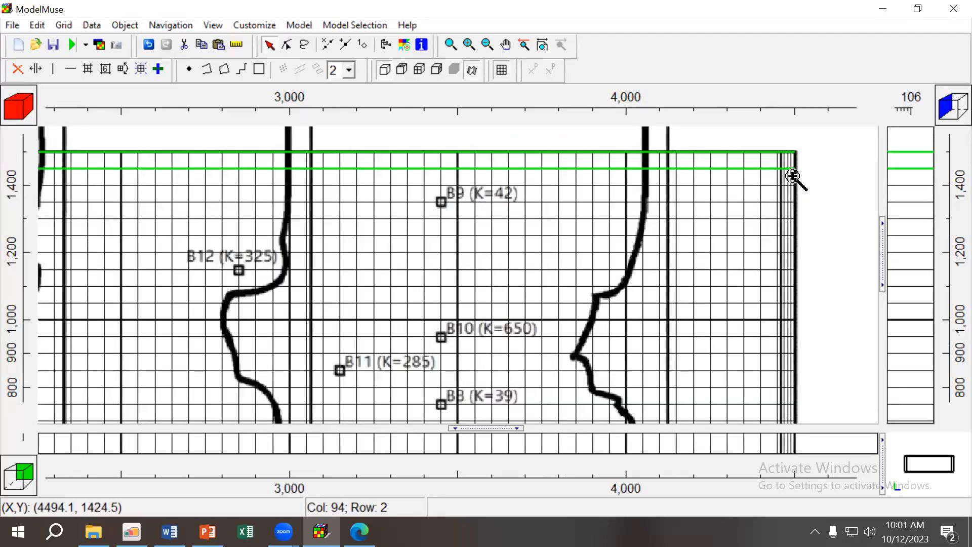
scroll(796, 190, "up", 2)
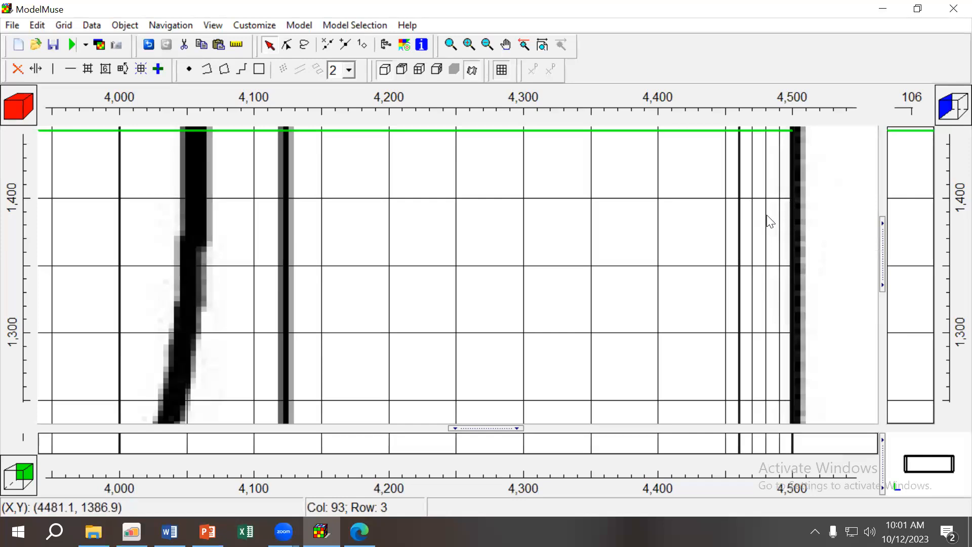
scroll(766, 215, "down", 2)
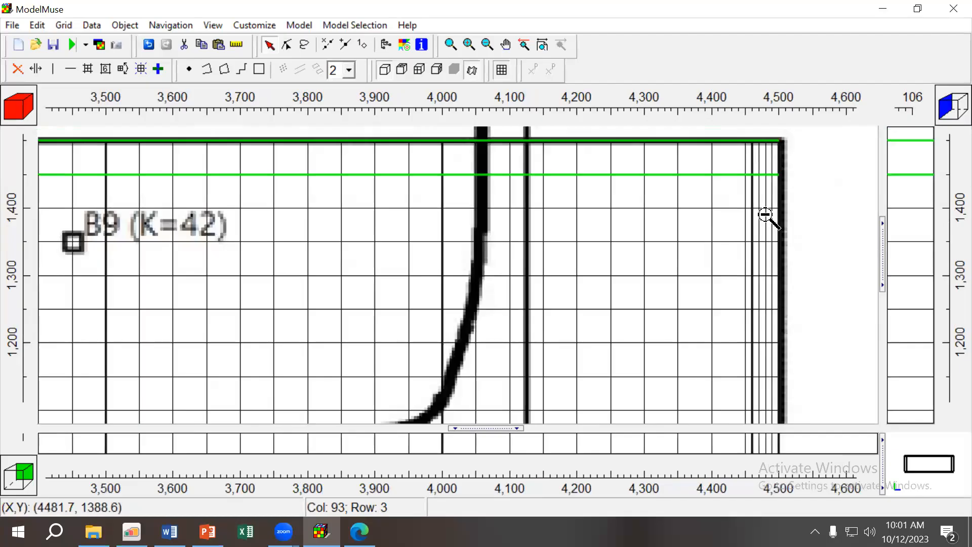
scroll(767, 215, "down", 5)
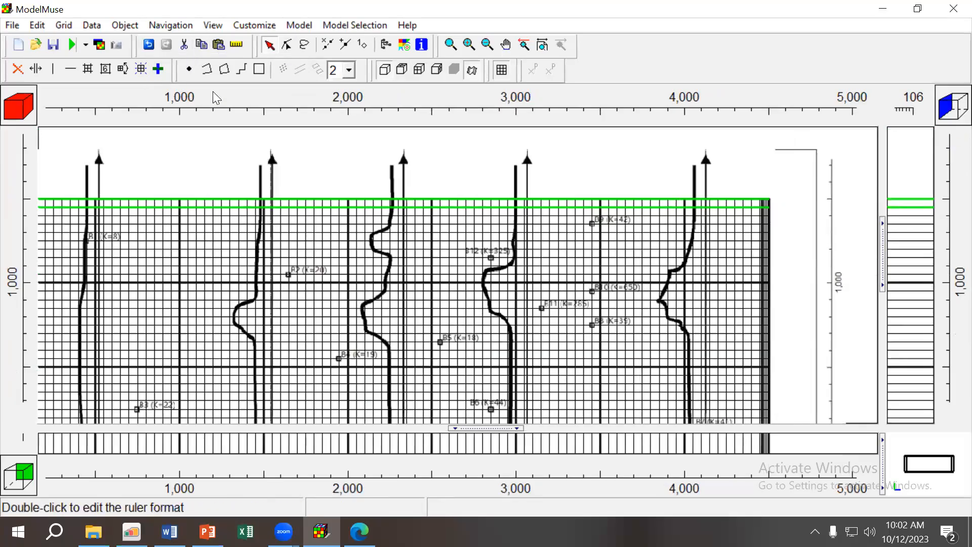
left_click(505, 44)
left_click_drag(587, 233, 585, 172)
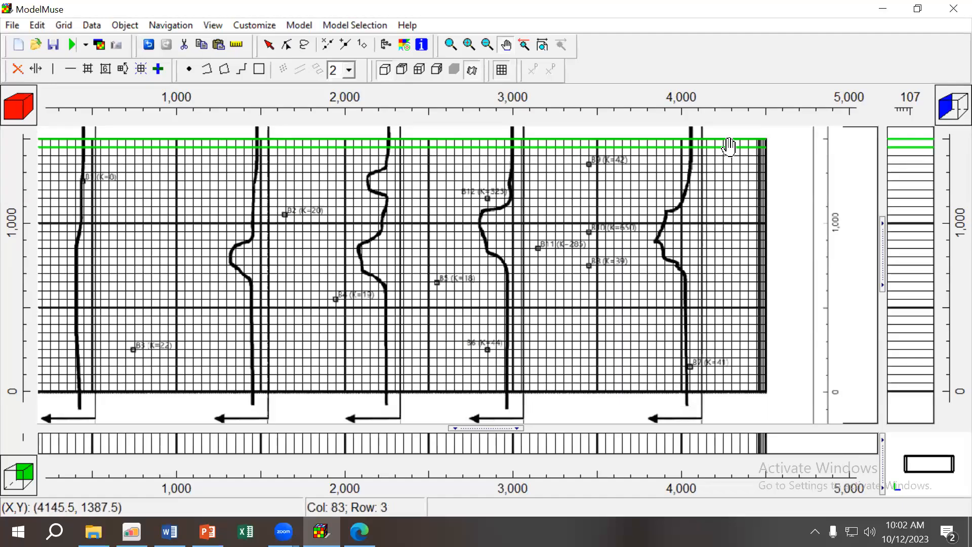
scroll(764, 151, "up", 2)
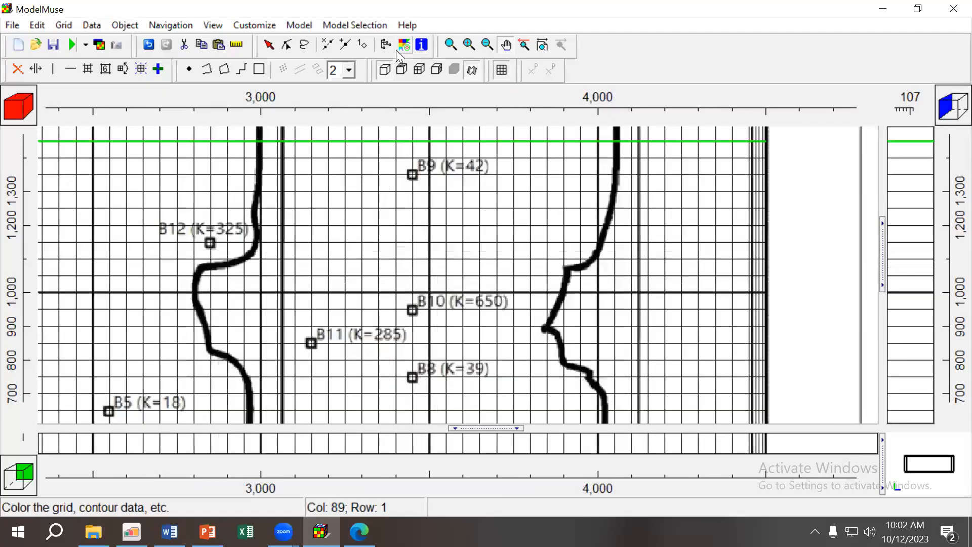
left_click(505, 44)
left_click_drag(713, 241, 701, 323)
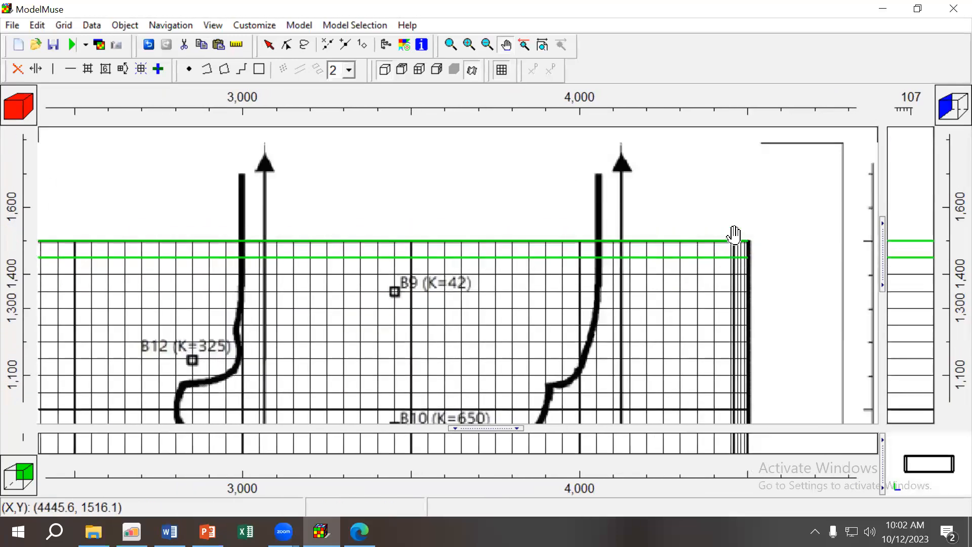
left_click(718, 218)
left_click(746, 247, "shift")
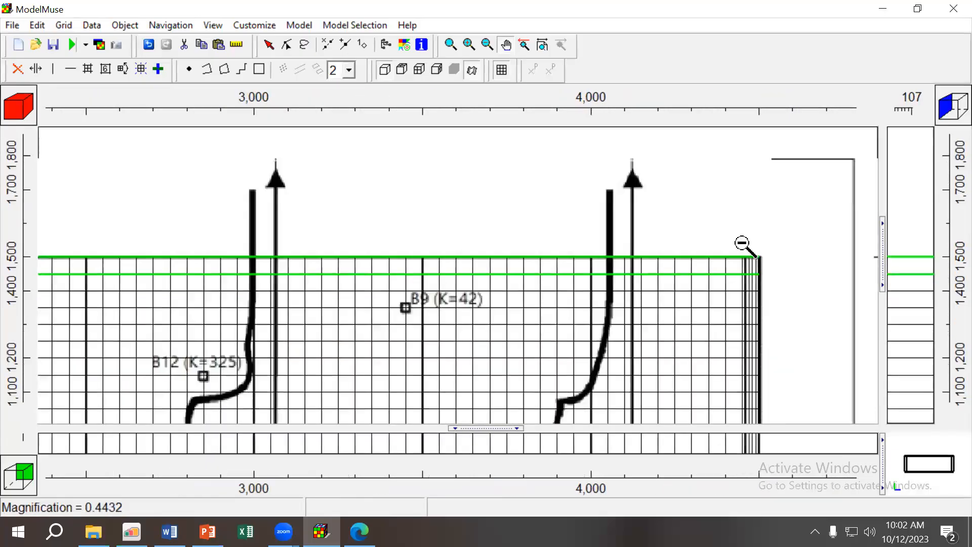
left_click(745, 247)
left_click(822, 288)
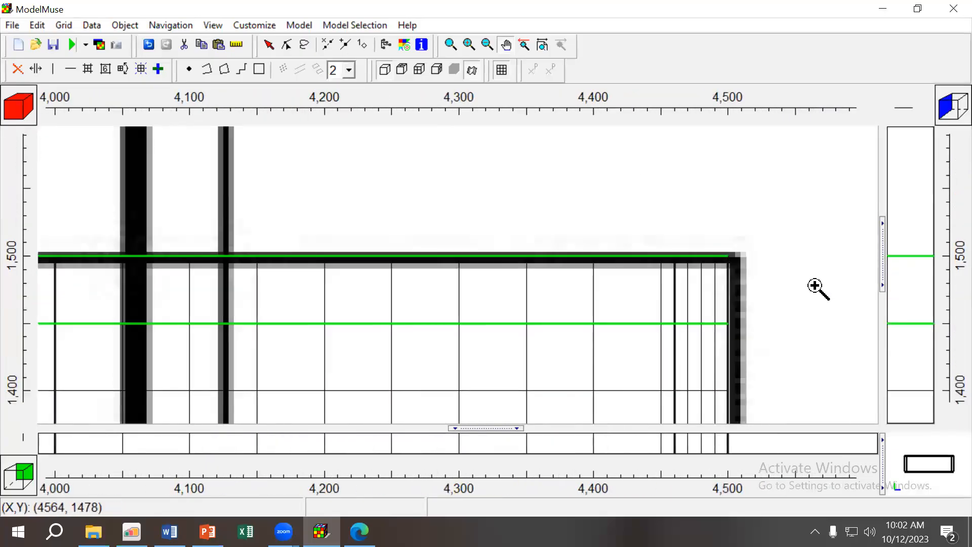
left_click(524, 164, "shift")
scroll(521, 163, "down", 3)
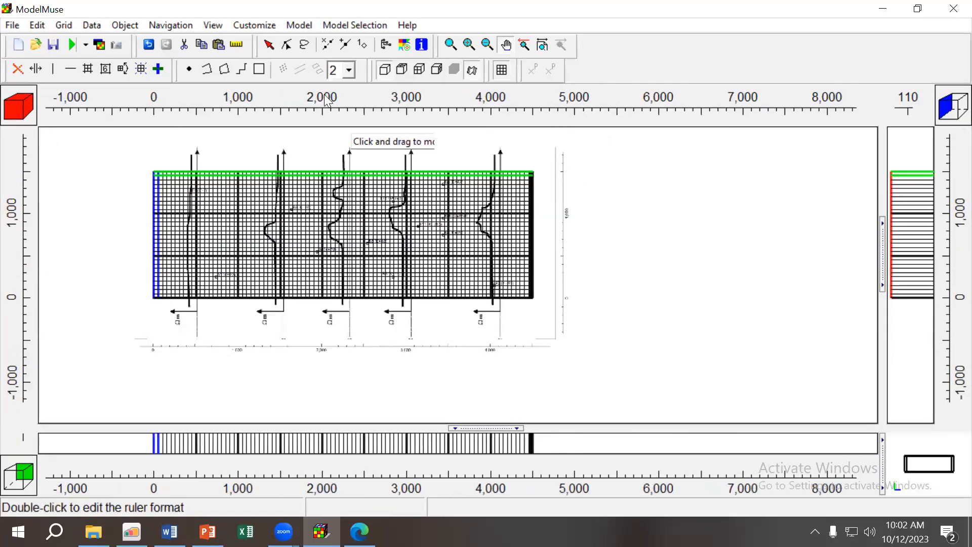
Hide the site_K_Values.jpg background image by making it not visible.
left_click(12, 26)
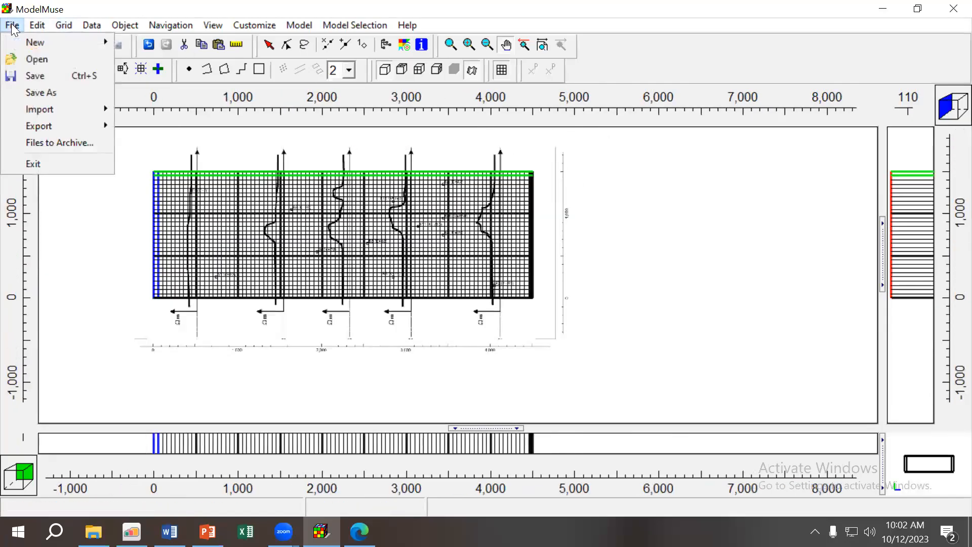
mouse_move(33, 31)
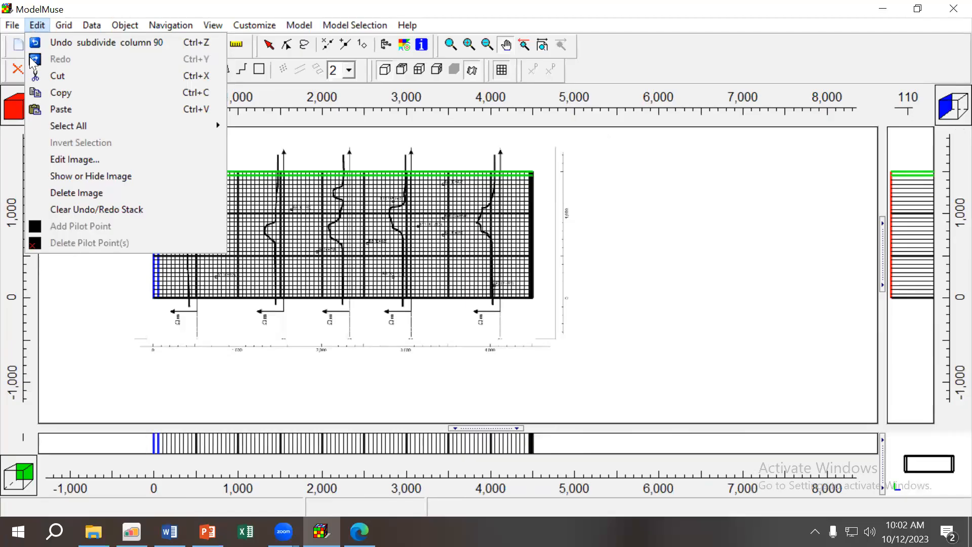
left_click(54, 158)
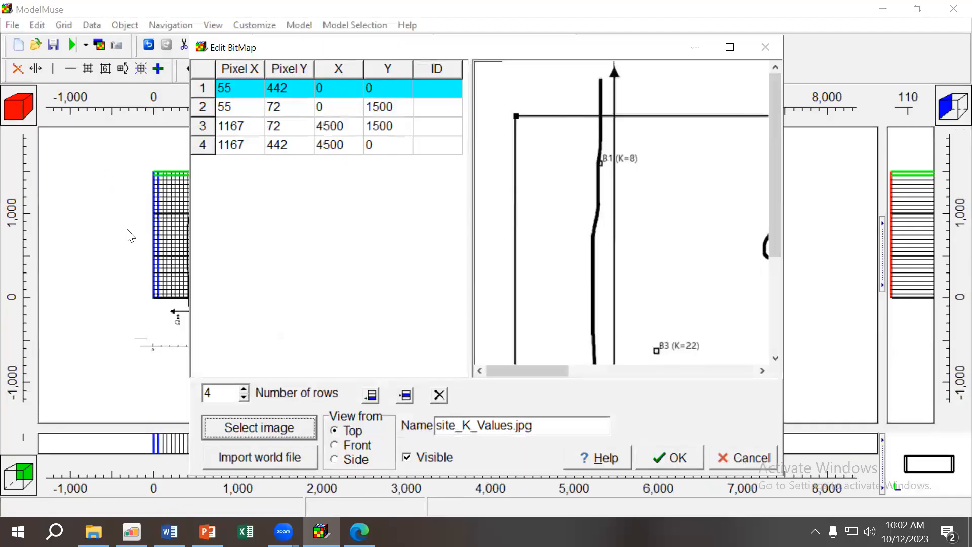
left_click(407, 457)
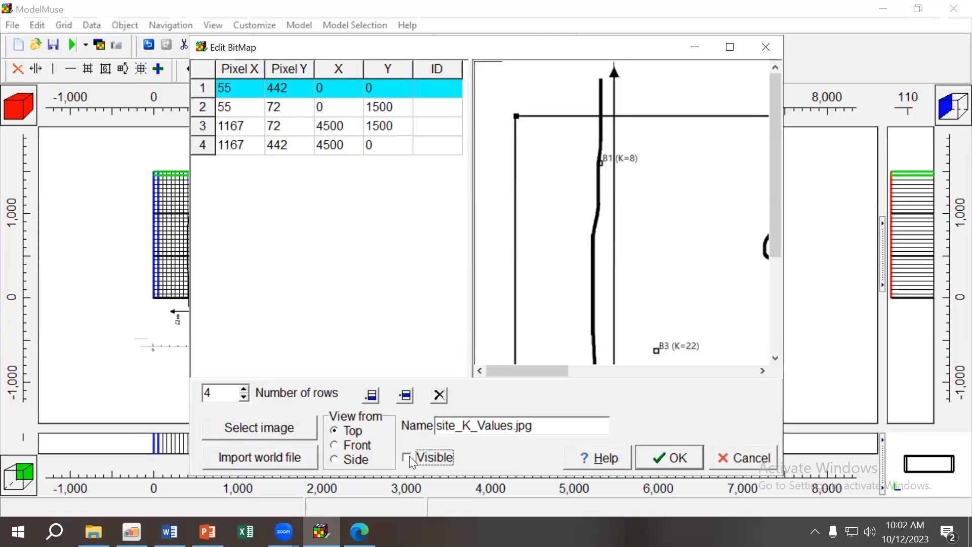
left_click(664, 451)
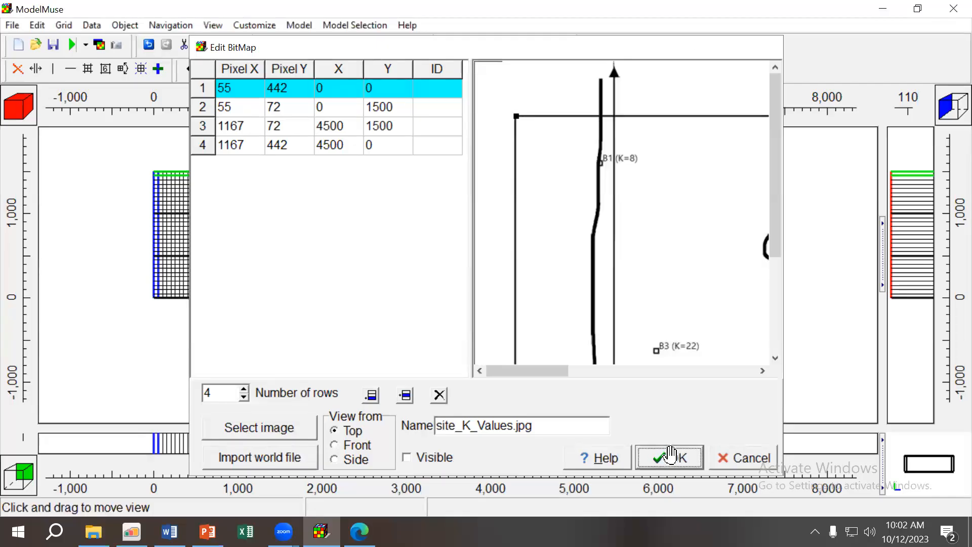
Draw a rectangle object about 56 by 1,504 around the narrow grid columns from X = 4,460 to 4,500, spanning the full grid height.
left_click(525, 178)
left_click(526, 181)
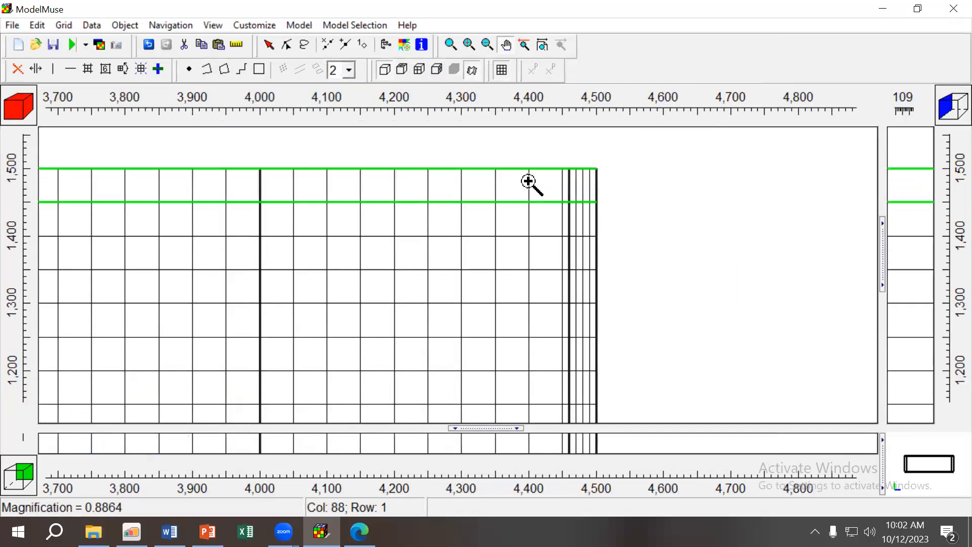
left_click(662, 221)
left_click(661, 222, "shift")
left_click(604, 169)
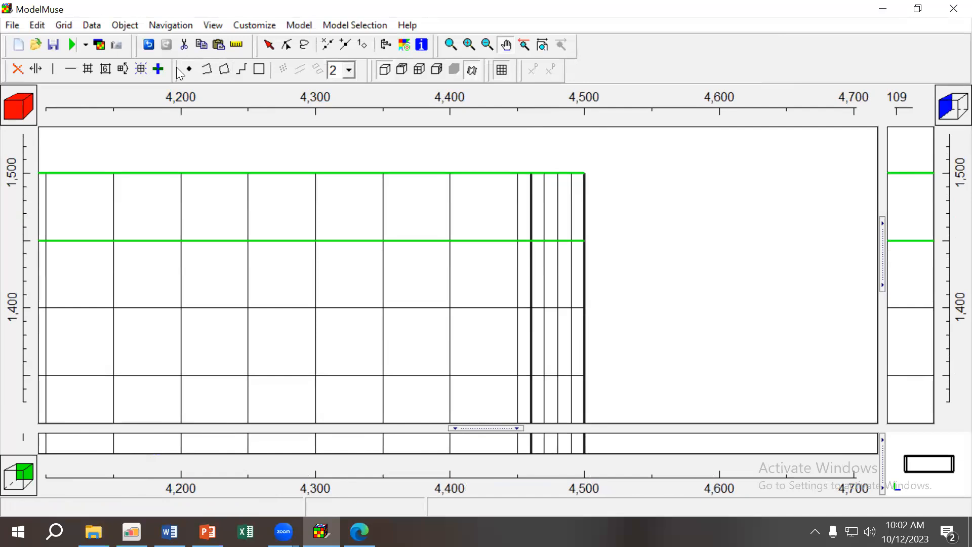
left_click(255, 73)
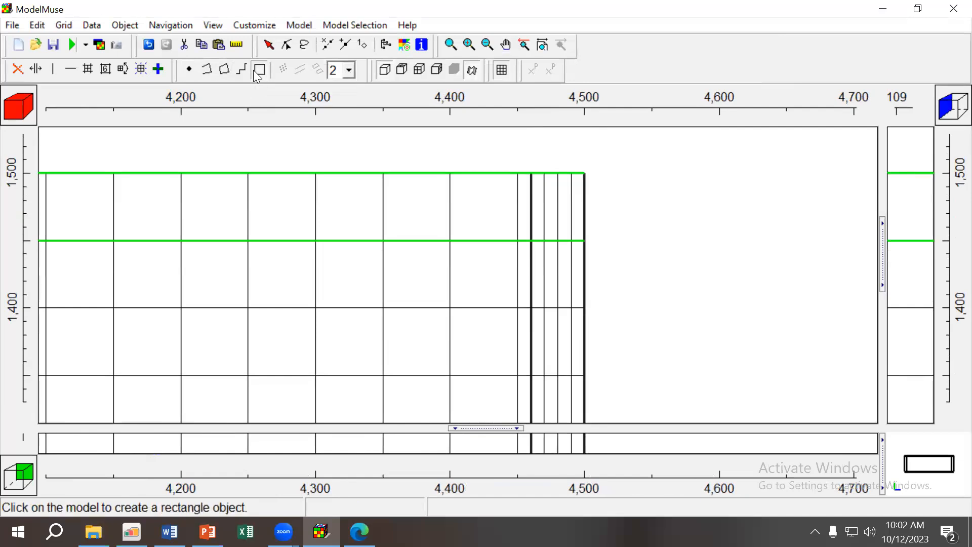
left_click_drag(603, 171, 556, 202)
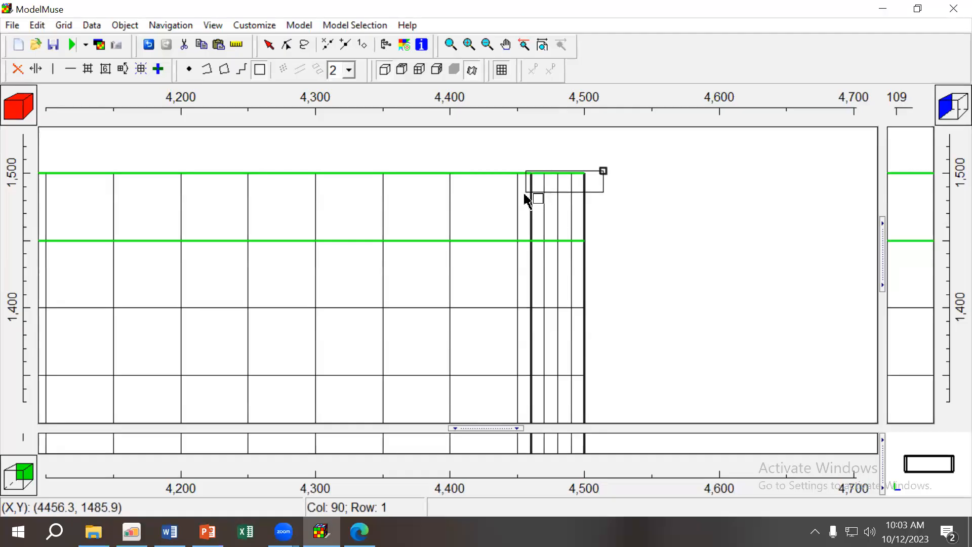
scroll(526, 200, "down", 5)
scroll(533, 257, "up", 6)
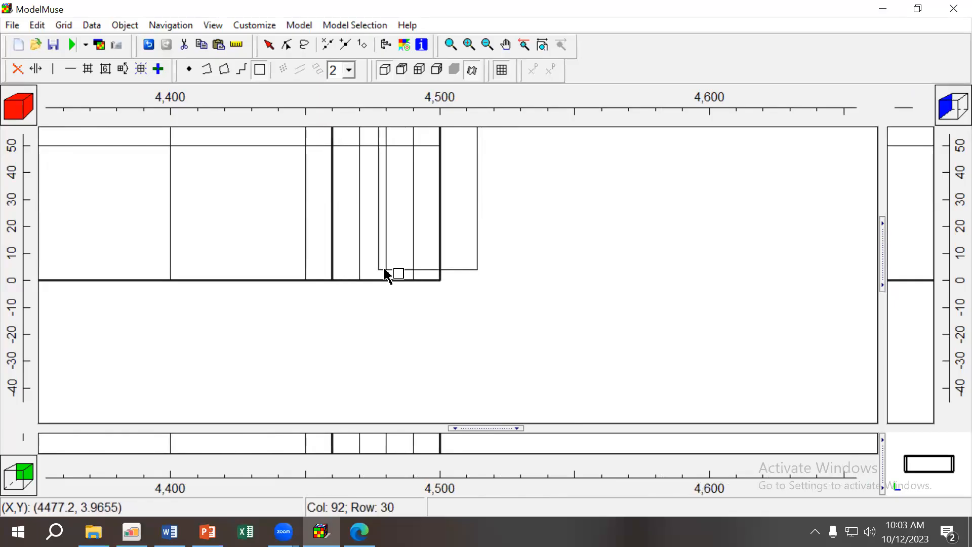
left_click(328, 287)
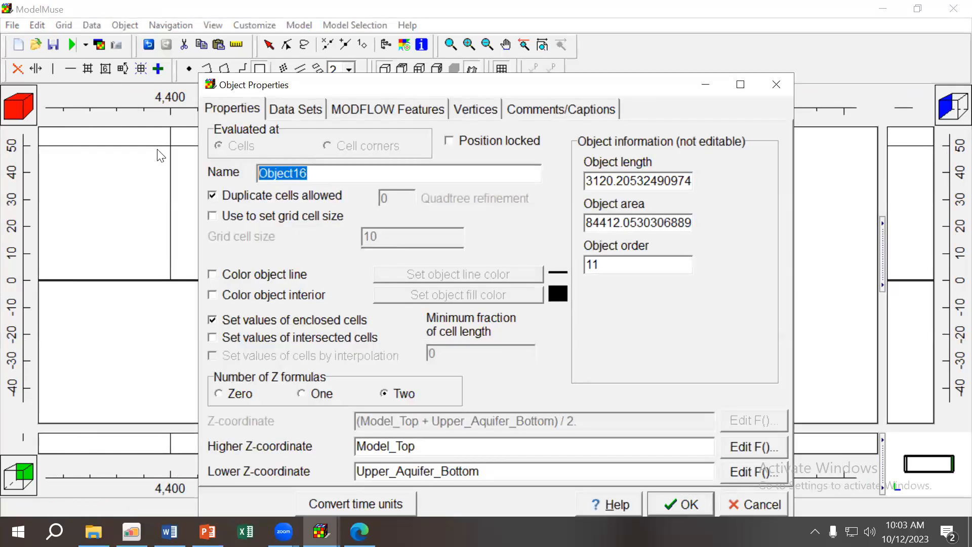
Name the rectangle object River and enable its RIV: River package with a starting time of -1 and an ending time of 0.
type("River")
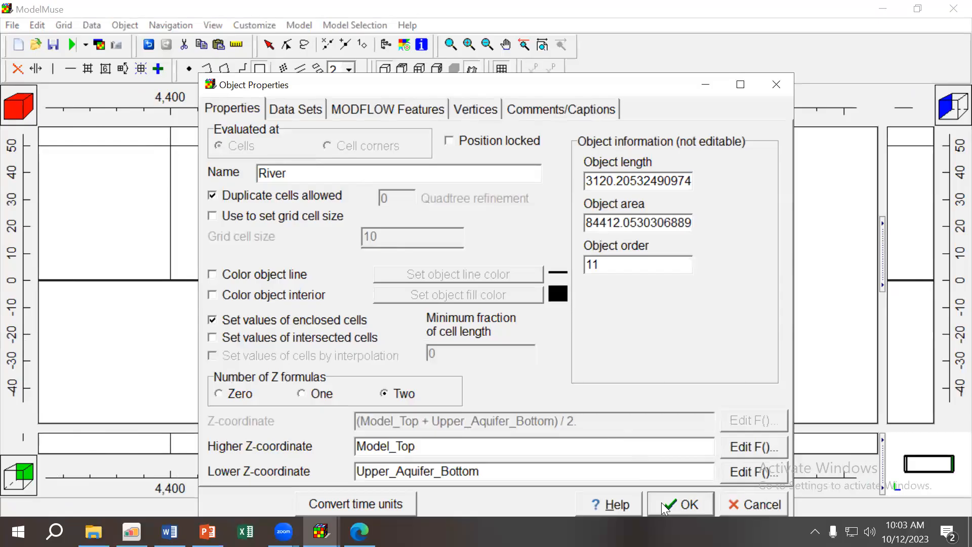
left_click(393, 108)
left_click(224, 147)
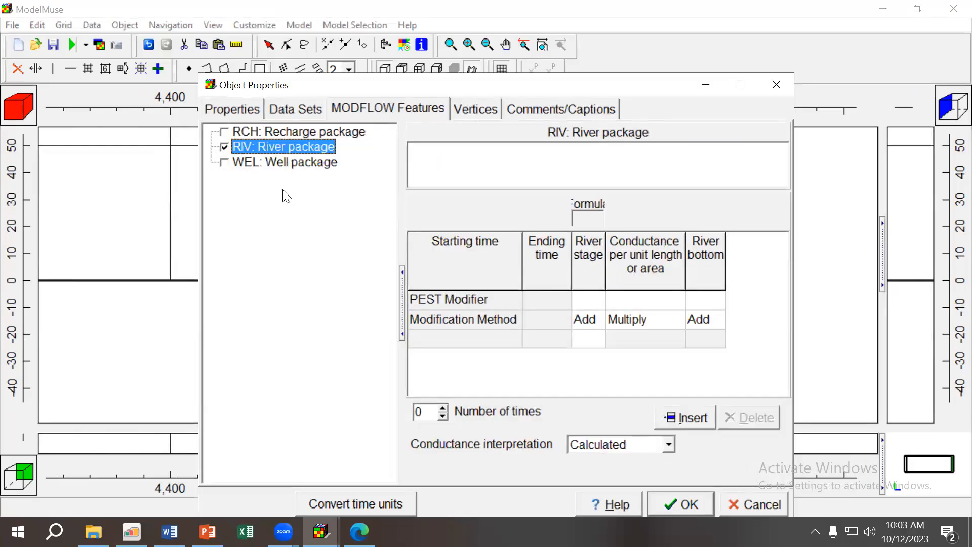
left_click(490, 341)
type("-1")
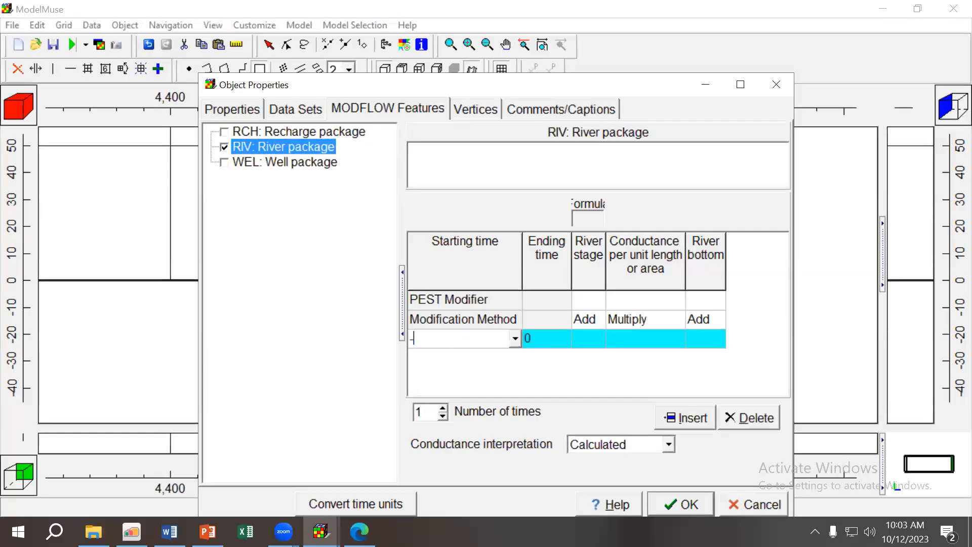
Set the river stage to 100, the river bottom to 95 and the conductance per unit length or area to 50, and accept the object properties.
left_click(591, 343)
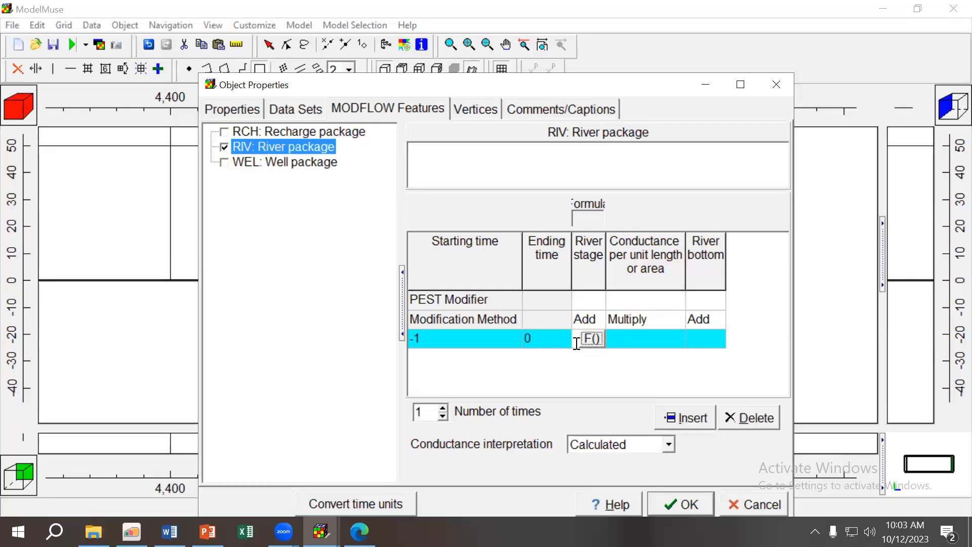
type("1")
left_click(592, 380)
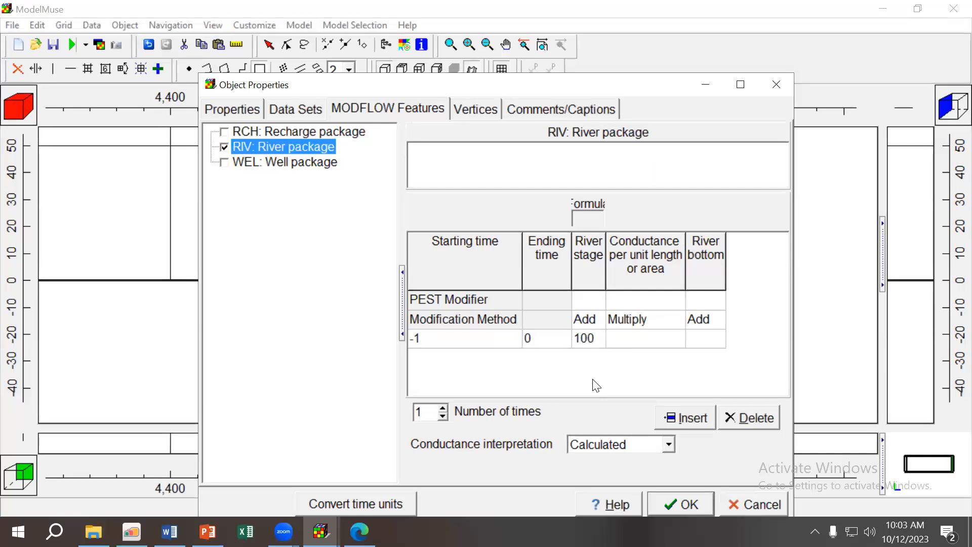
left_click(699, 340)
left_click(696, 336)
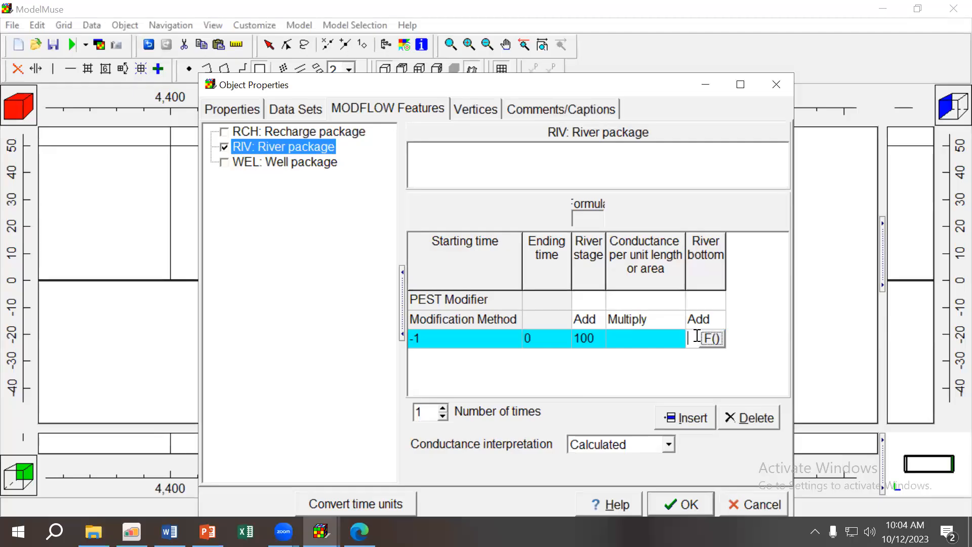
type("95")
left_click(642, 337)
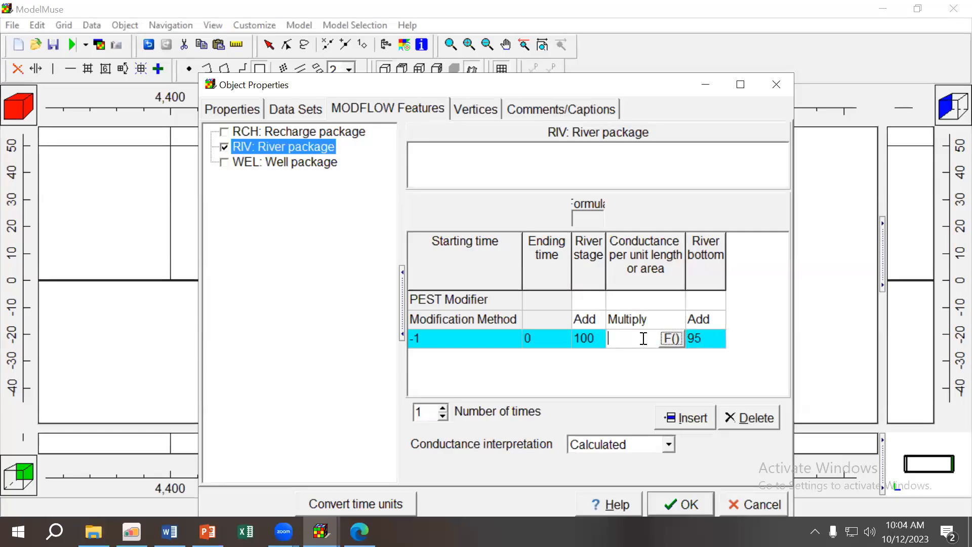
type("50")
left_click(687, 502)
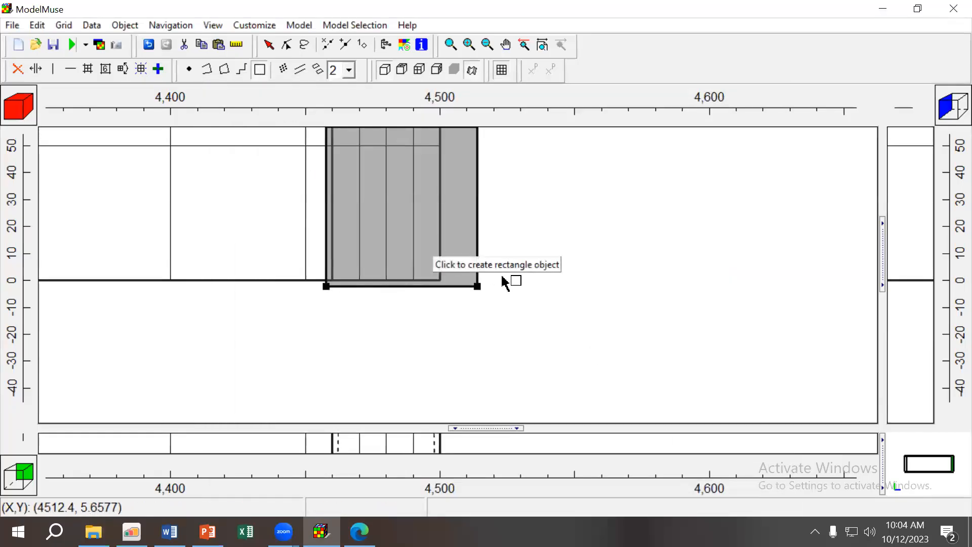
Hide all objects in the model so only the grid is displayed in the top view.
scroll(519, 282, "down", 2)
scroll(557, 202, "down", 2)
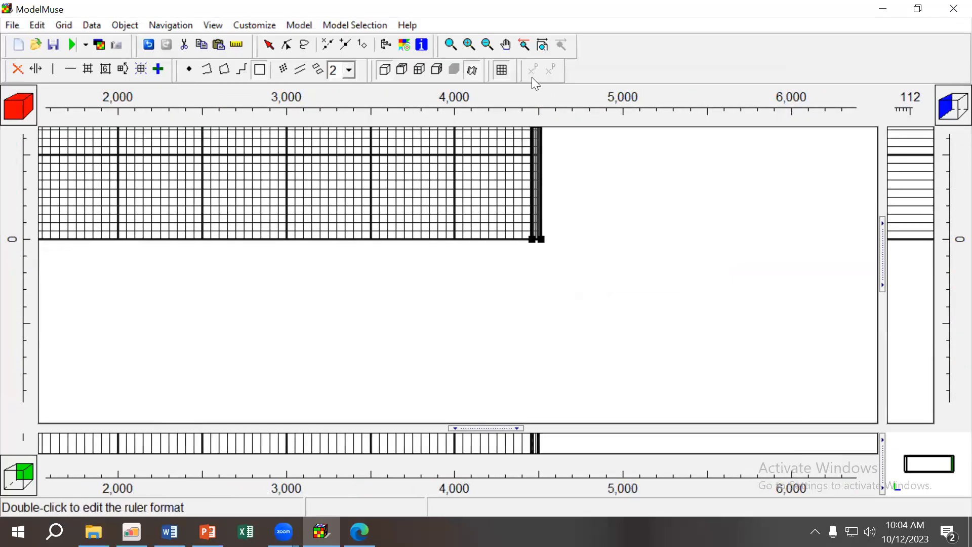
scroll(640, 217, "down", 2)
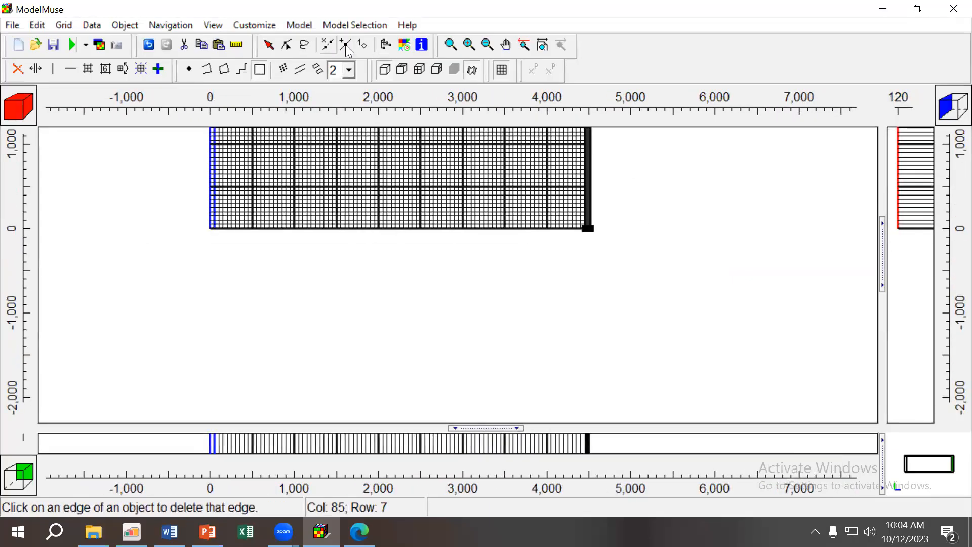
left_click(505, 45)
left_click_drag(628, 306, 634, 359)
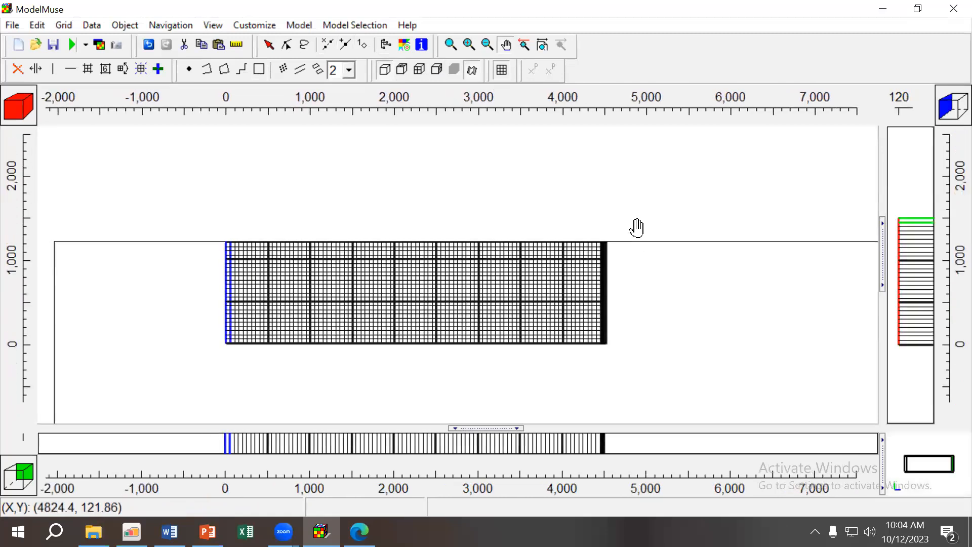
scroll(633, 226, "up", 1)
scroll(631, 225, "down", 1)
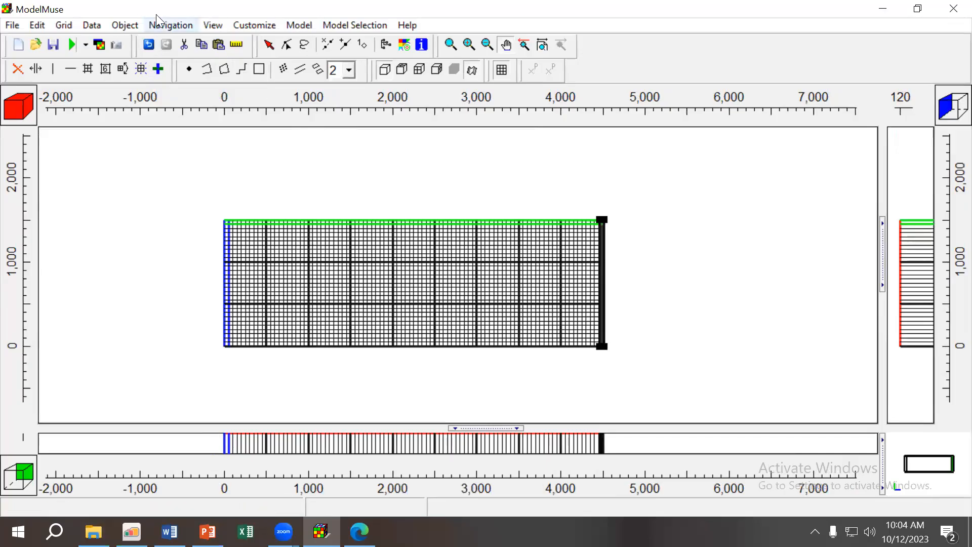
left_click(126, 24)
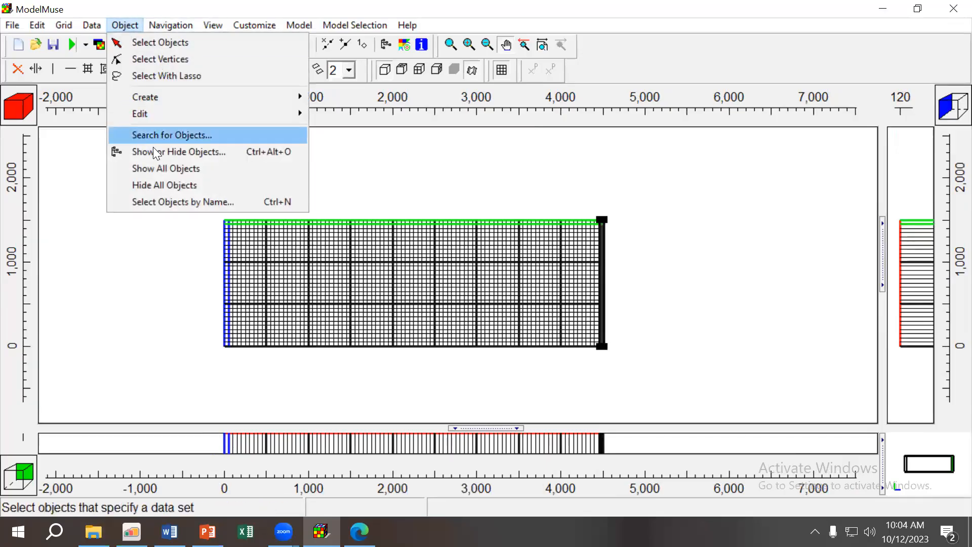
left_click(165, 185)
Color the grid by the MODFLOW River boundary condition RIV Stage.
left_click(629, 195)
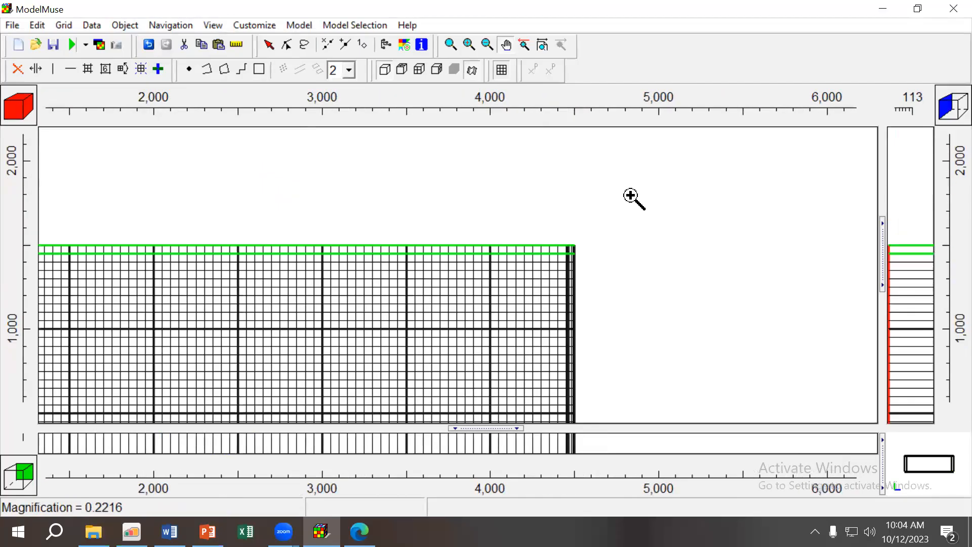
left_click(629, 314)
left_click(632, 350)
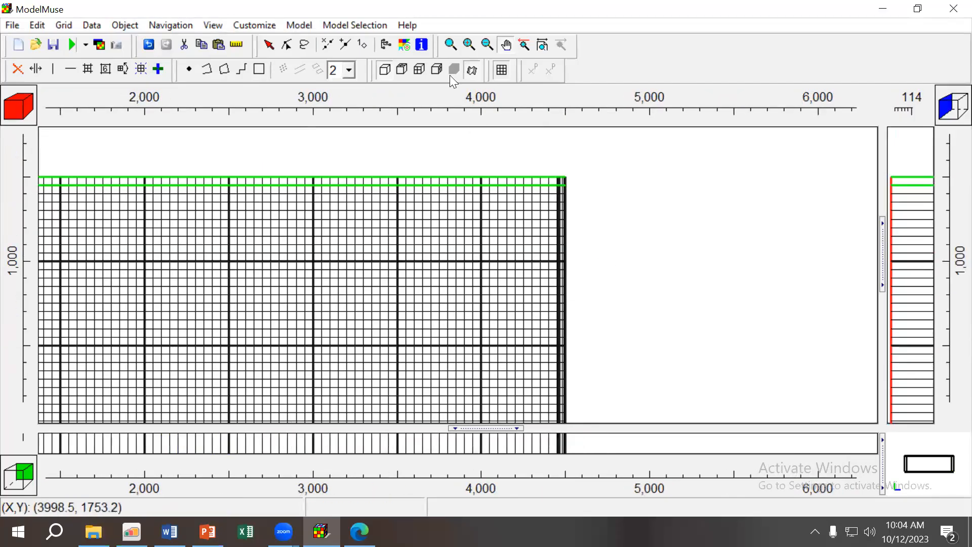
left_click(404, 45)
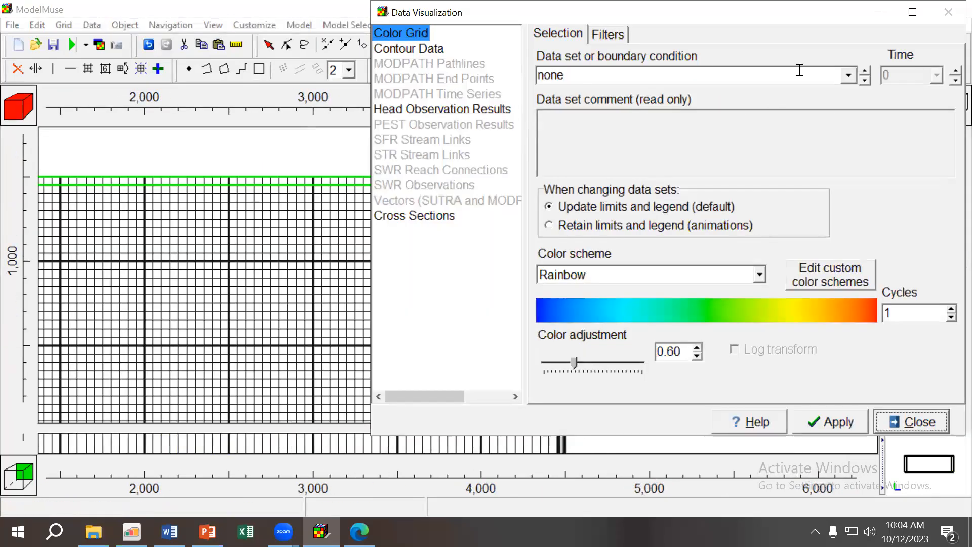
left_click(853, 75)
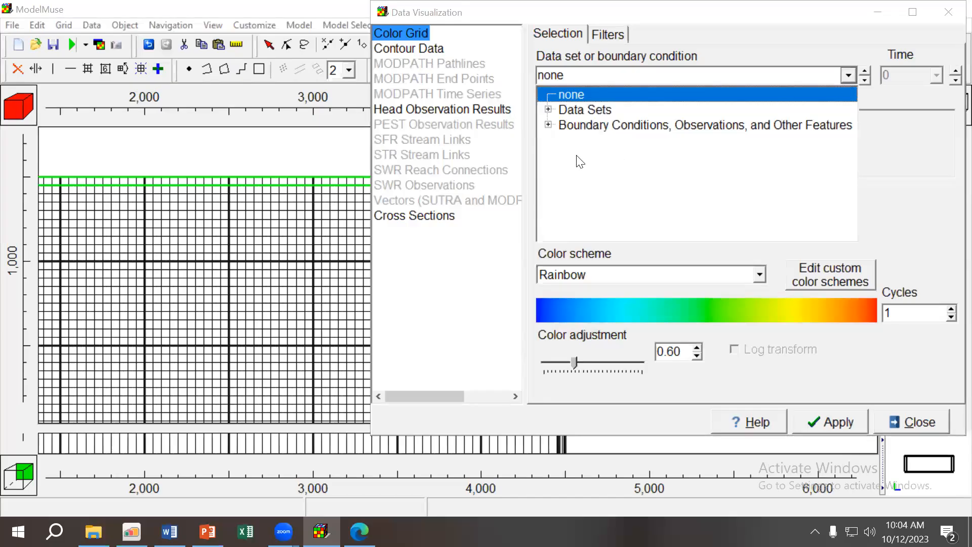
left_click(548, 125)
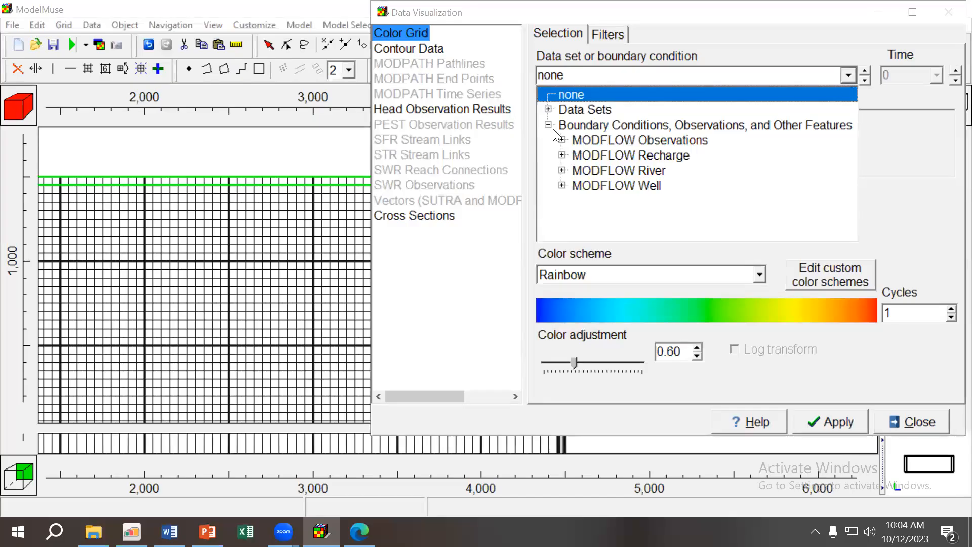
left_click(562, 171)
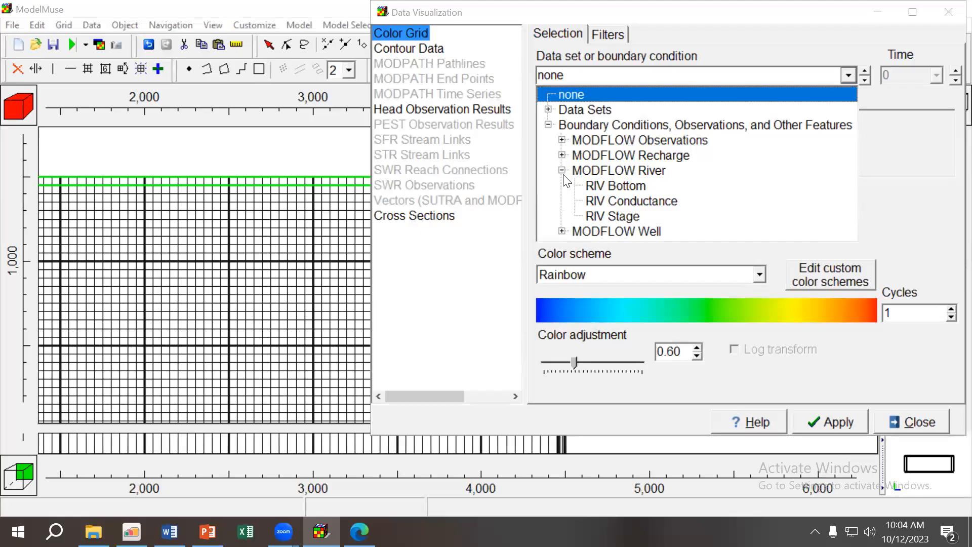
left_click(597, 215)
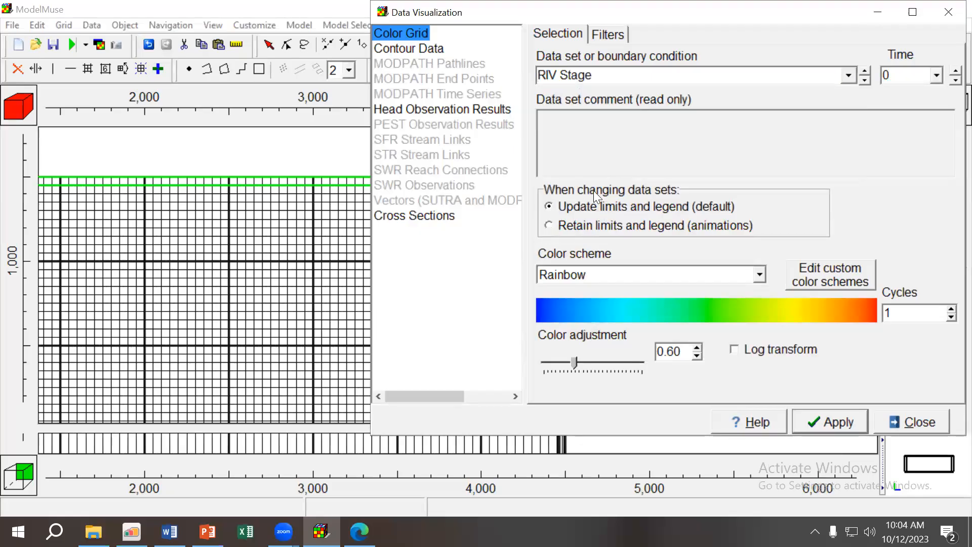
left_click(825, 423)
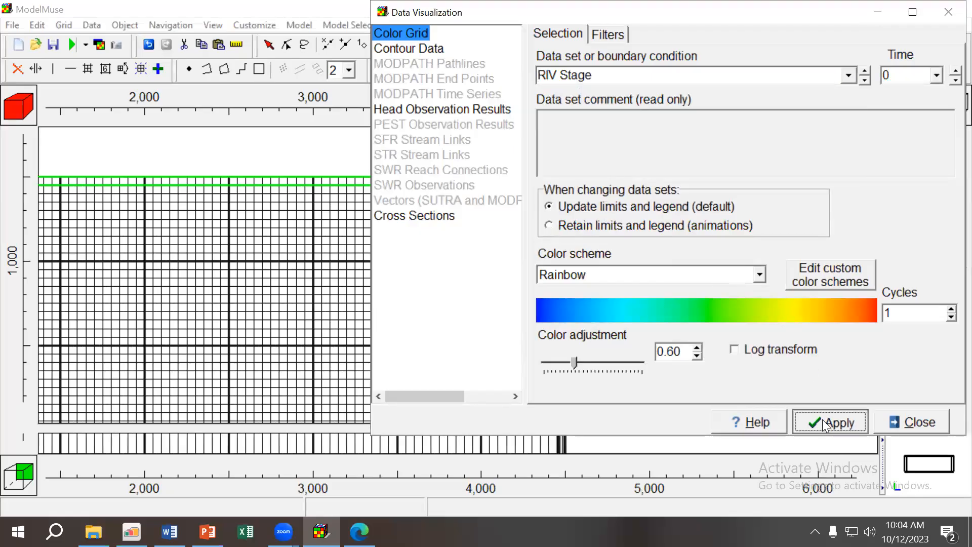
left_click(904, 422)
Examine the RIV Stage cells along the grid edge near X = 4,500 from the upper corner down to Y = 0.
left_click(574, 234)
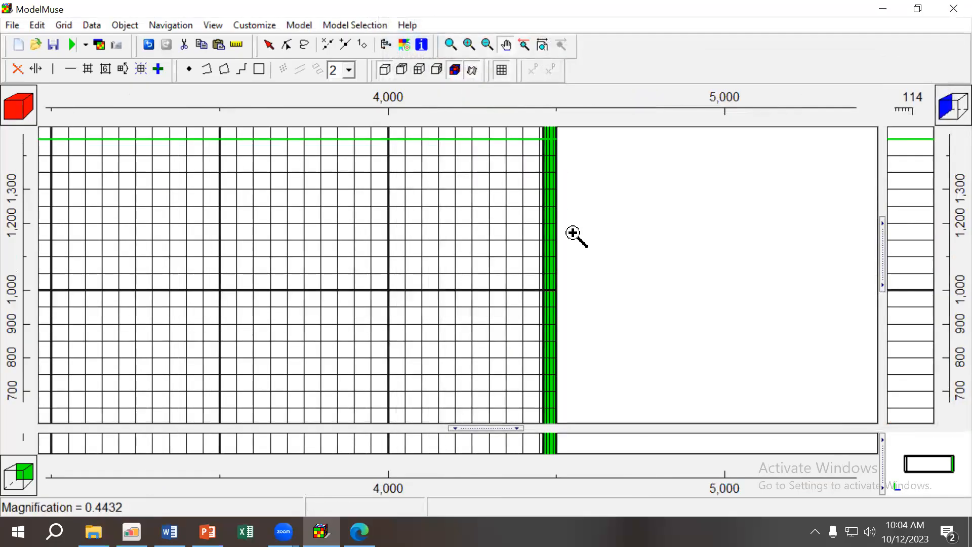
left_click(571, 207)
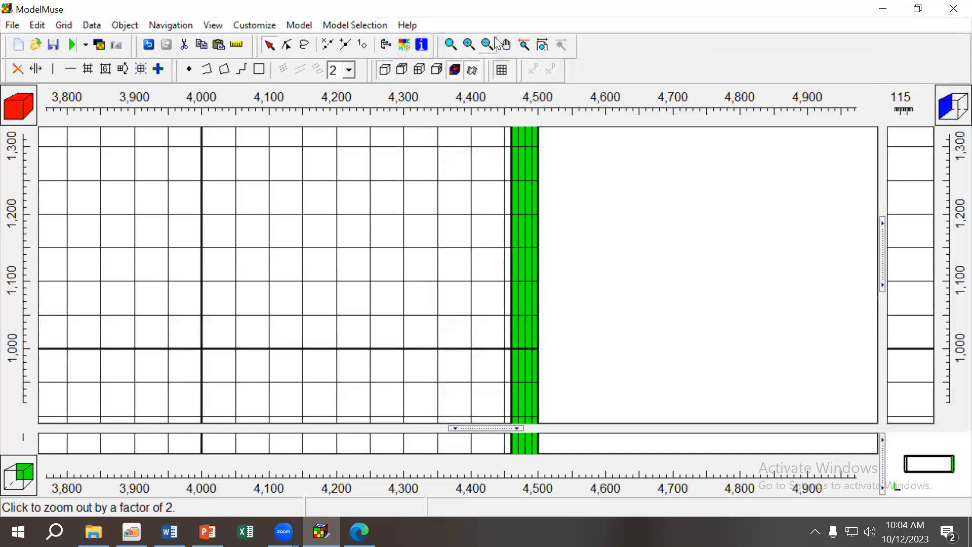
left_click(583, 160)
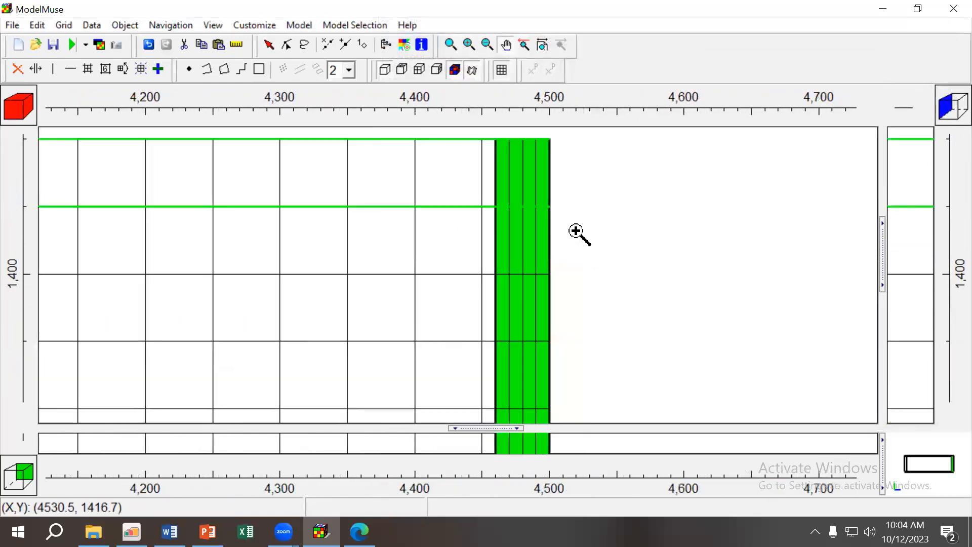
scroll(574, 227, "down", 2)
scroll(575, 229, "up", 2)
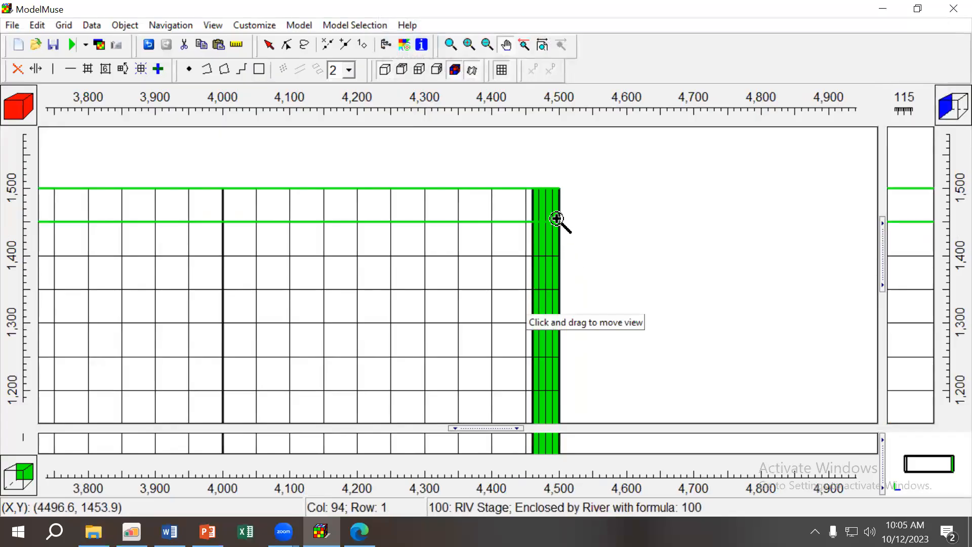
left_click(270, 46)
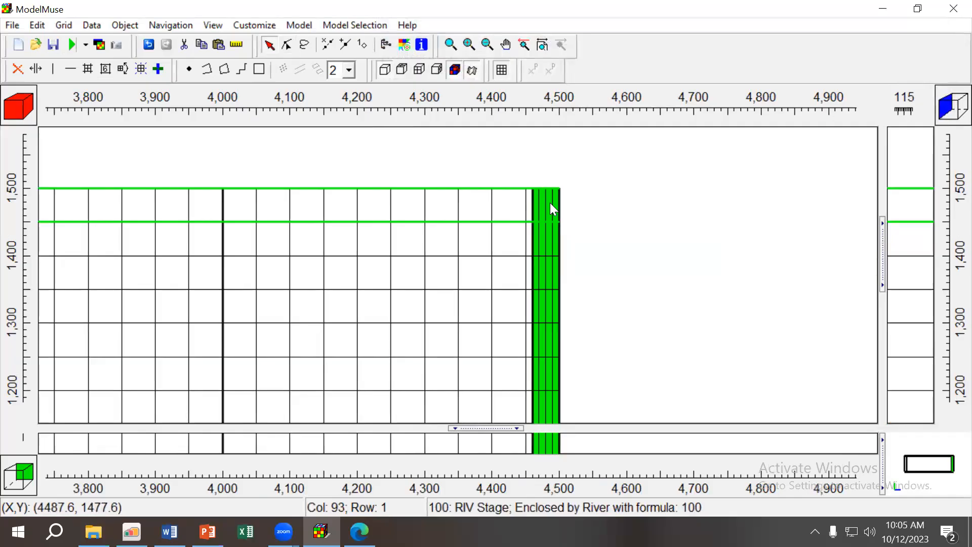
scroll(613, 238, "down", 3)
scroll(624, 334, "down", 1)
scroll(607, 332, "up", 2)
scroll(603, 285, "down", 1)
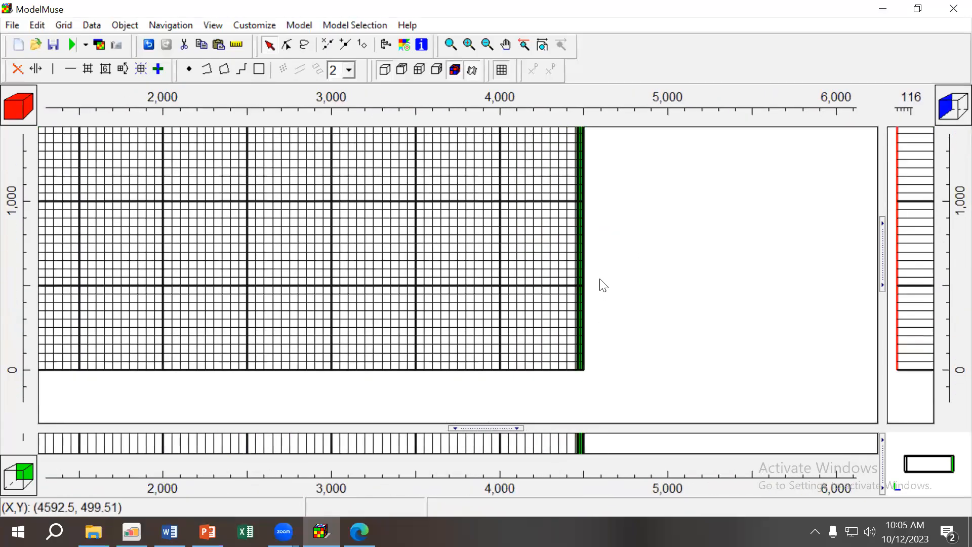
scroll(603, 285, "up", 1)
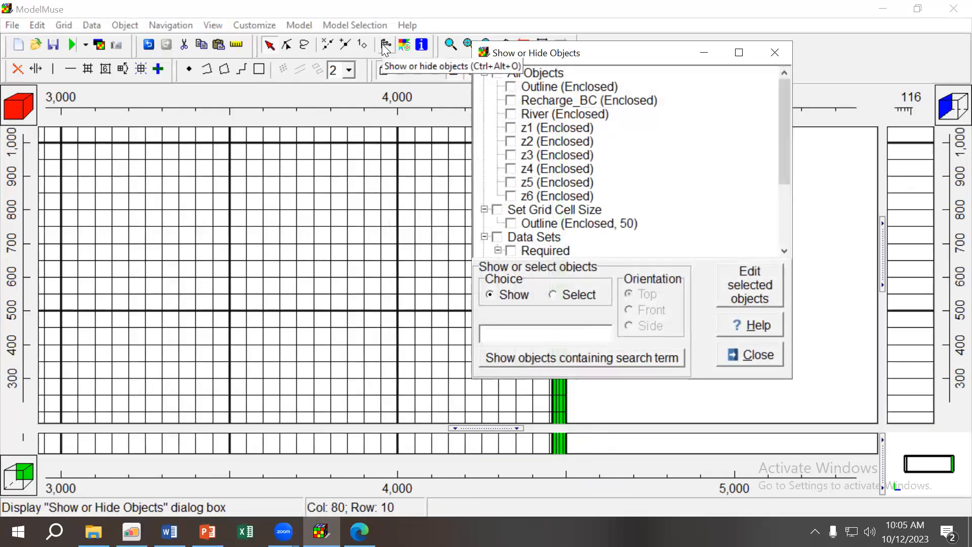
Show the hidden objects that belong to the RIV: River package under MODFLOW Features.
scroll(553, 157, "down", 3)
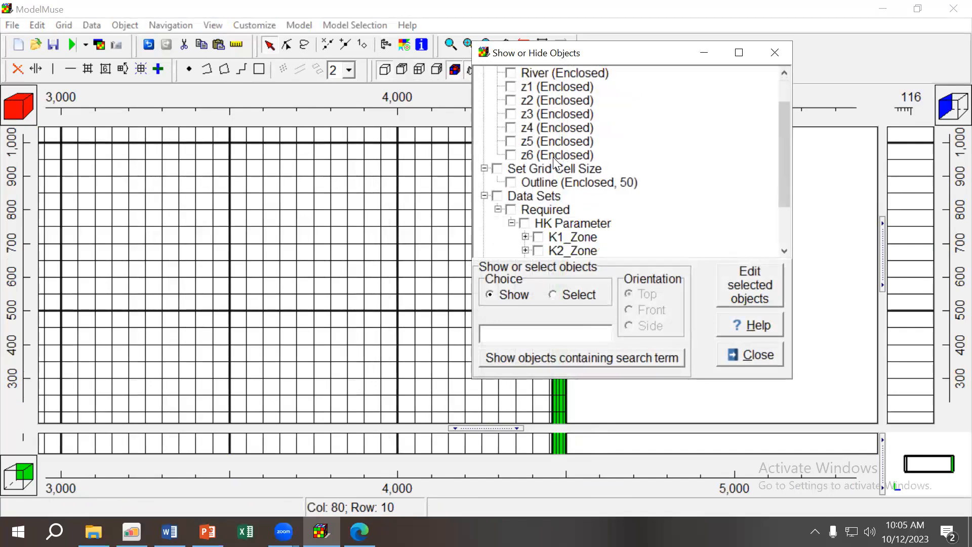
scroll(548, 156, "up", 3)
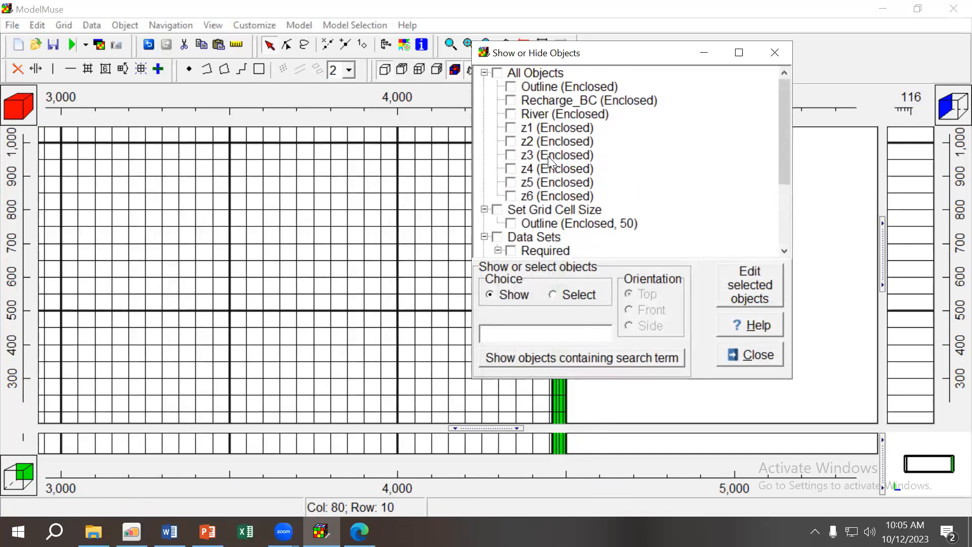
scroll(544, 156, "down", 3)
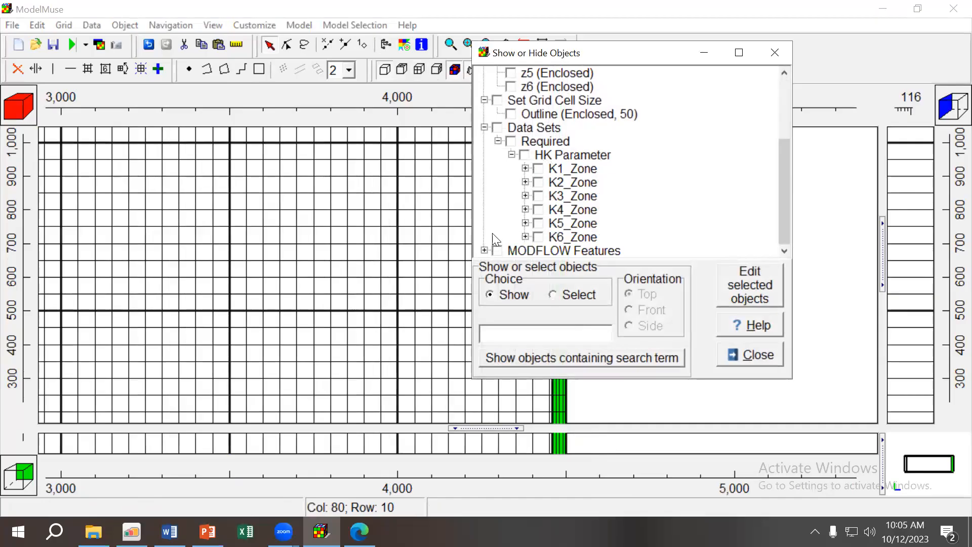
left_click(483, 250)
left_click(510, 251)
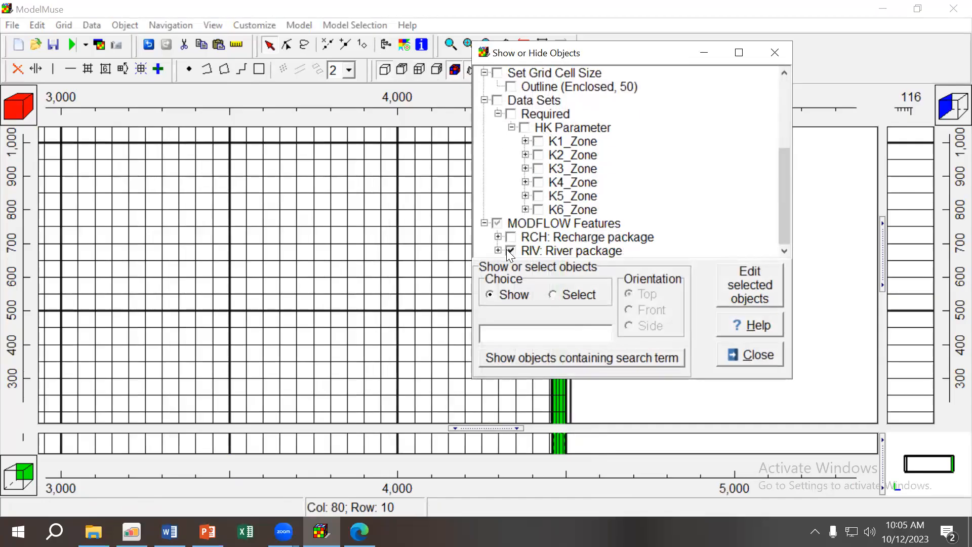
left_click(734, 356)
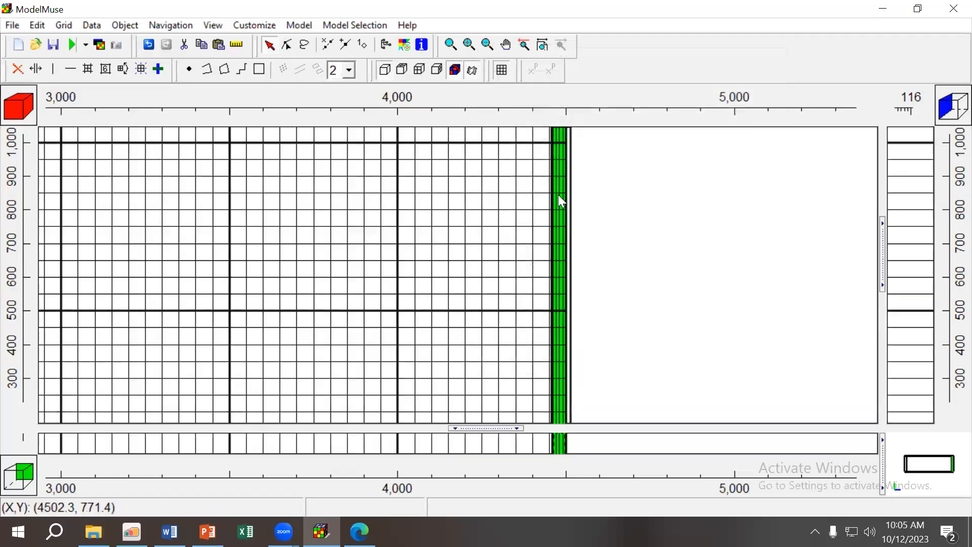
Delete the existing river object along the grid edge near X = 4,500 and dismiss the errors and warnings.
scroll(710, 228, "up", 1)
scroll(570, 198, "up", 1)
scroll(339, 152, "down", 4)
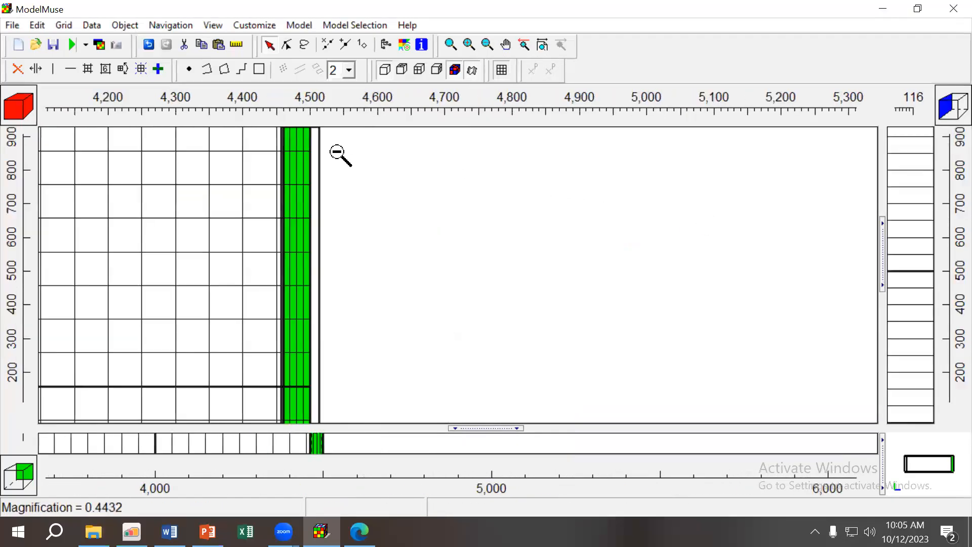
scroll(338, 153, "down", 1)
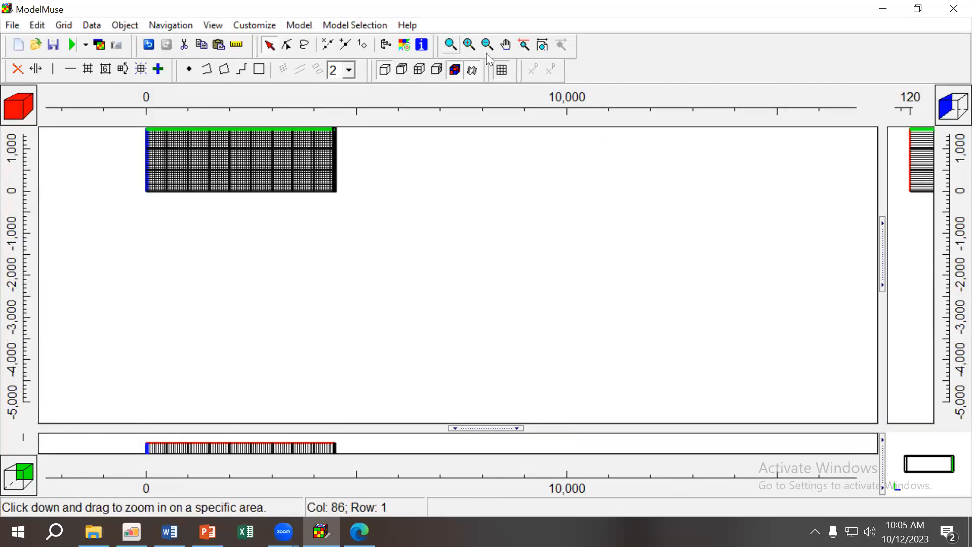
left_click(506, 44)
left_click_drag(434, 152, 432, 282)
scroll(440, 229, "up", 1)
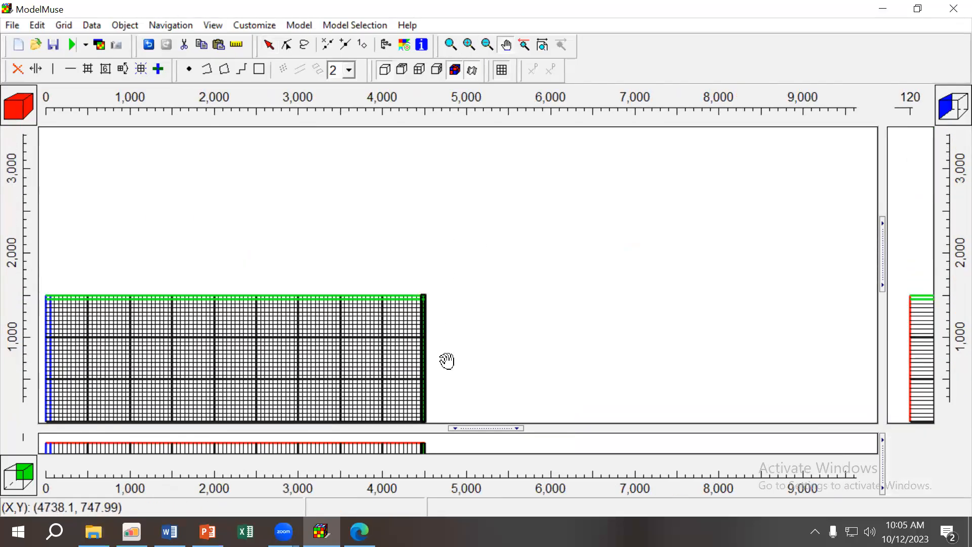
left_click_drag(445, 363, 457, 237)
scroll(457, 237, "up", 1)
scroll(455, 238, "up", 1)
scroll(454, 238, "down", 1)
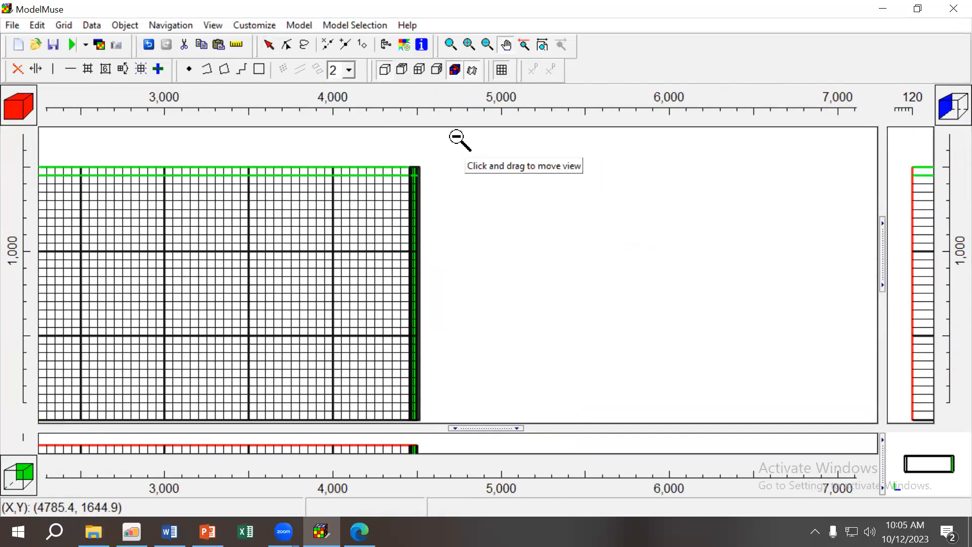
left_click(269, 45)
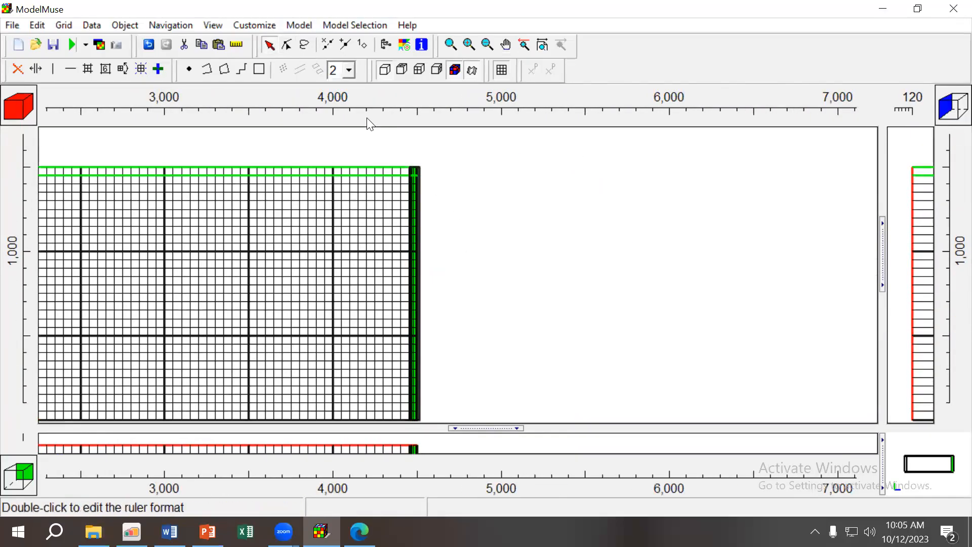
left_click(420, 177)
key("Delete")
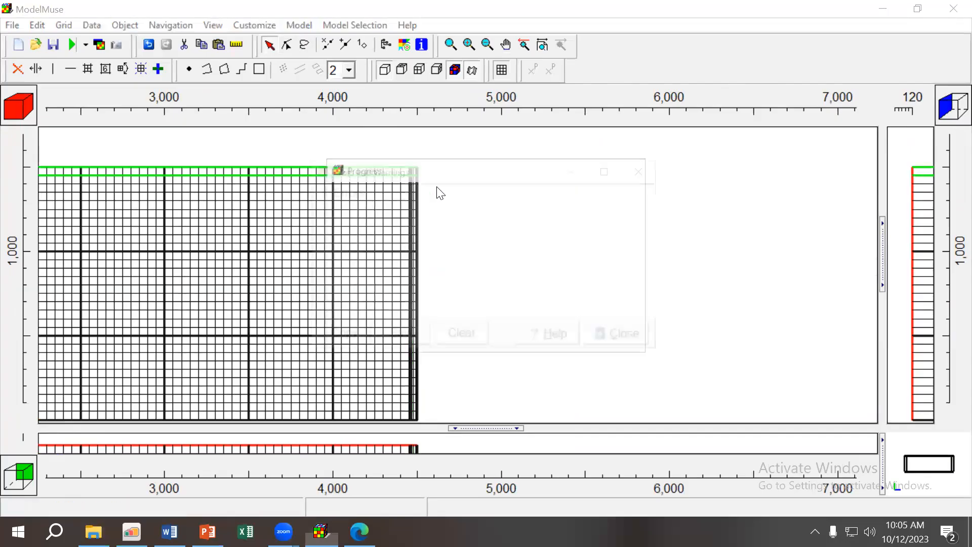
left_click(647, 169)
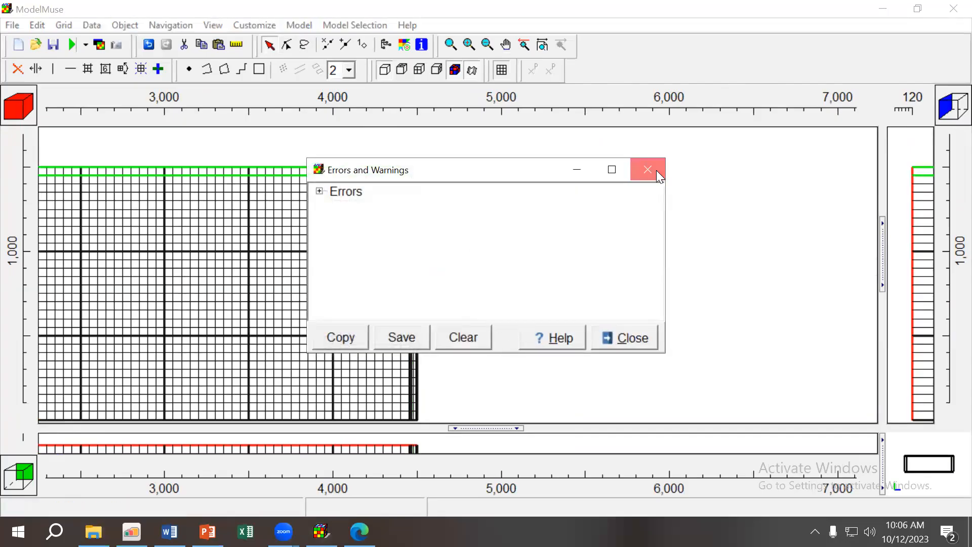
scroll(425, 191, "up", 1)
scroll(427, 189, "up", 1)
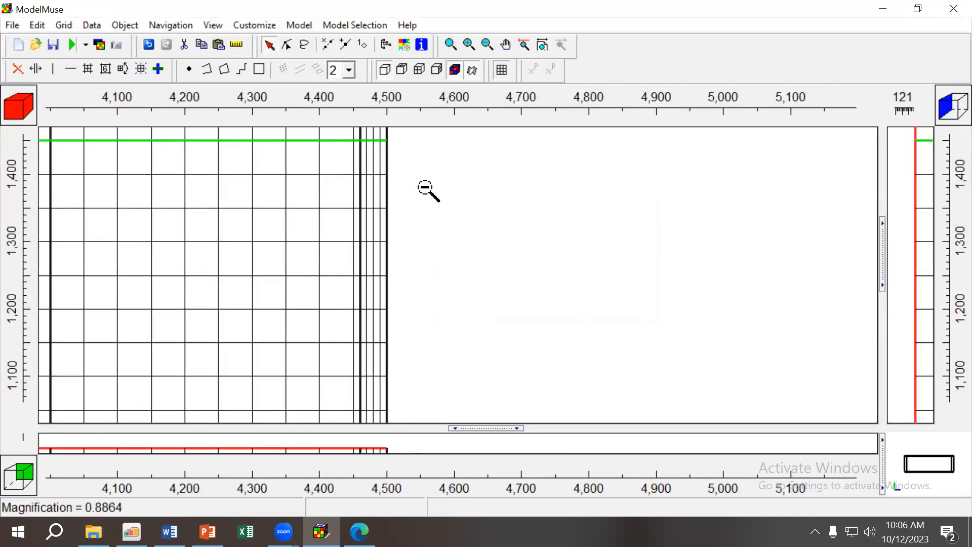
scroll(427, 190, "down", 2)
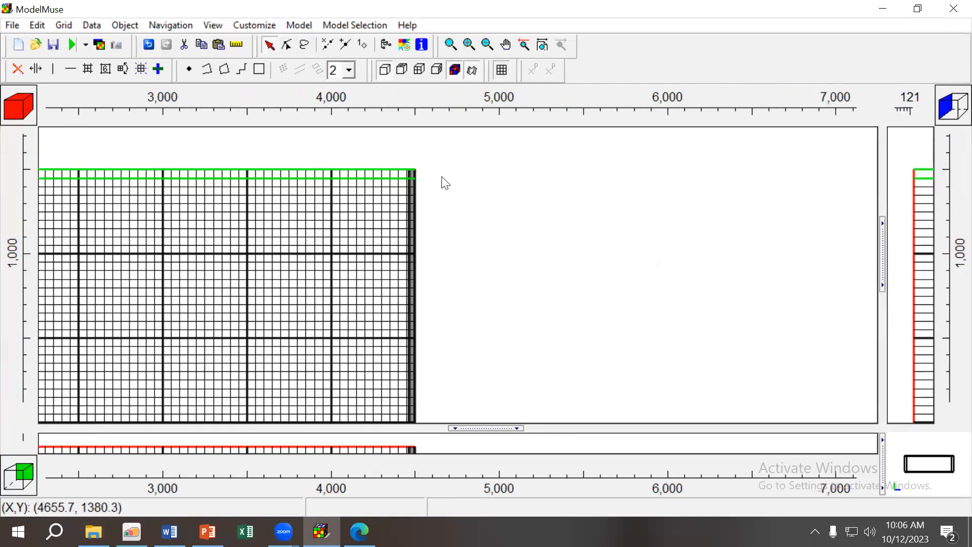
scroll(442, 182, "up", 1)
scroll(446, 182, "up", 1)
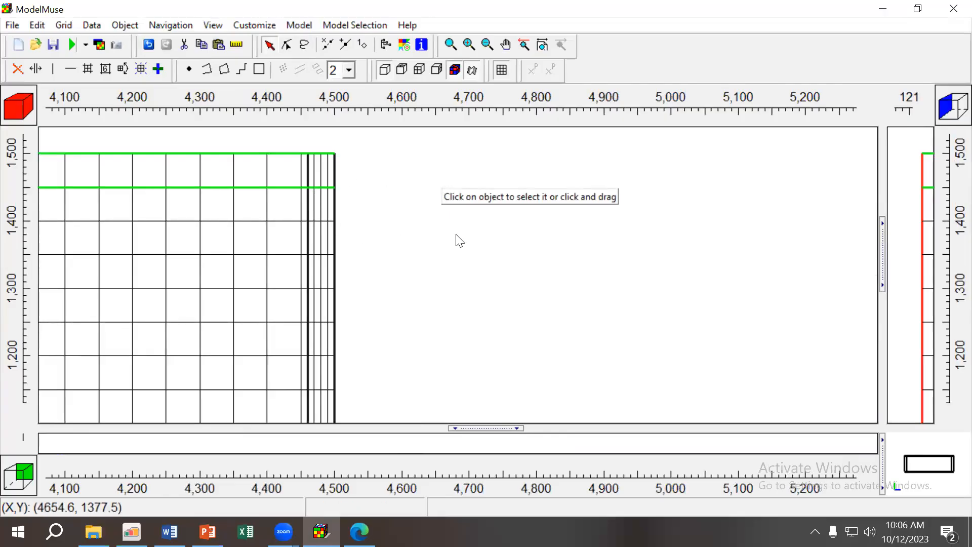
scroll(456, 238, "down", 1)
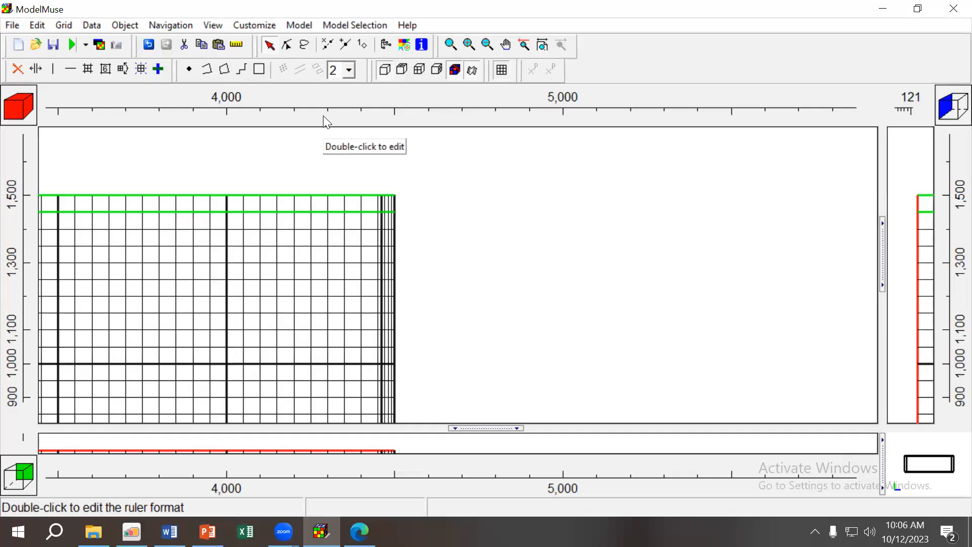
left_click(153, 28)
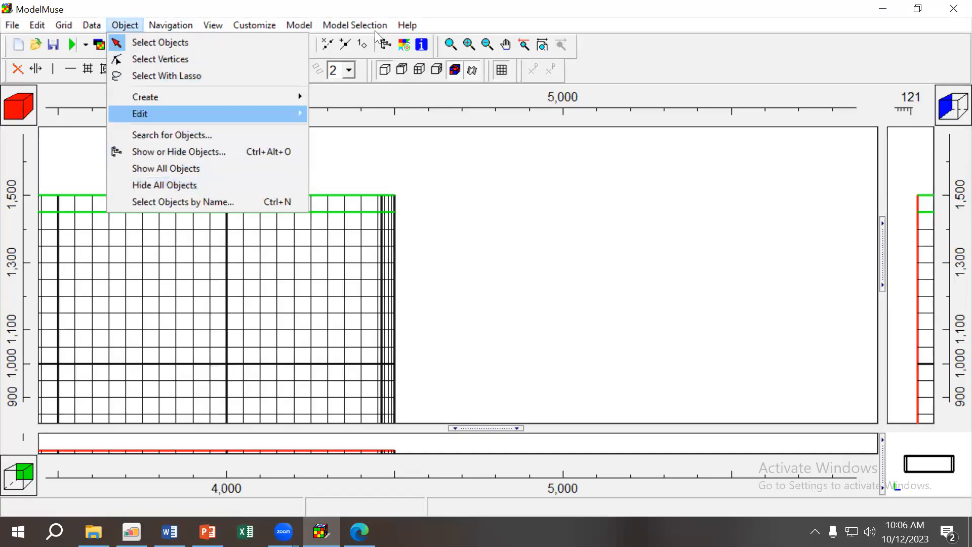
left_click(92, 10)
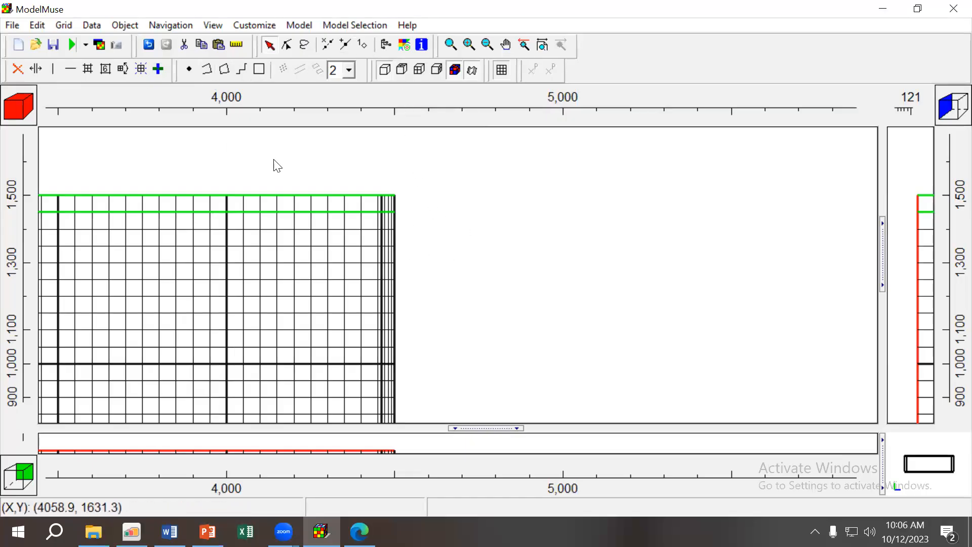
Draw a rectangle object around the refined columns near X = 4,500, from about (4,511, 1,505) to about (4,458, -5).
left_click(505, 44)
left_click_drag(495, 289, 588, 237)
scroll(579, 264, "down", 2)
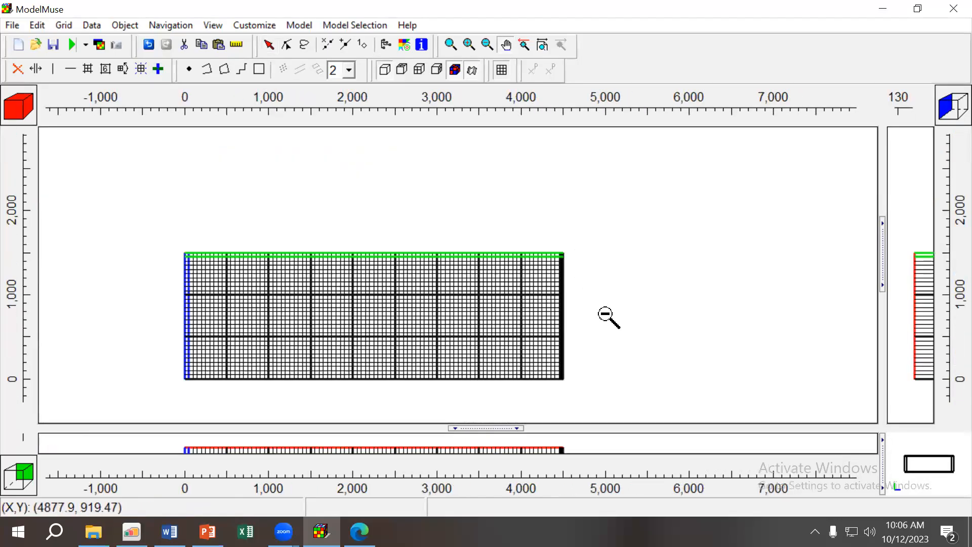
scroll(606, 315, "up", 1)
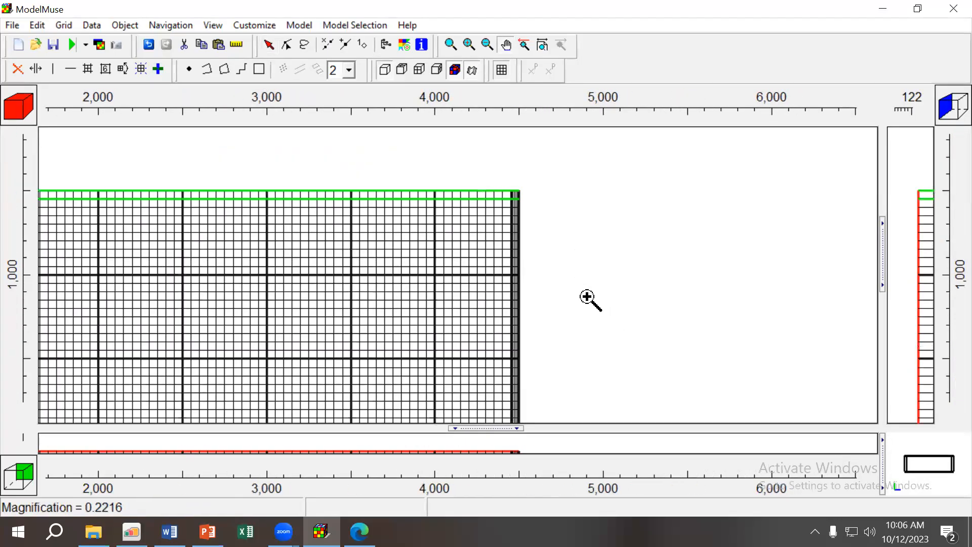
left_click(254, 72)
scroll(529, 190, "up", 3)
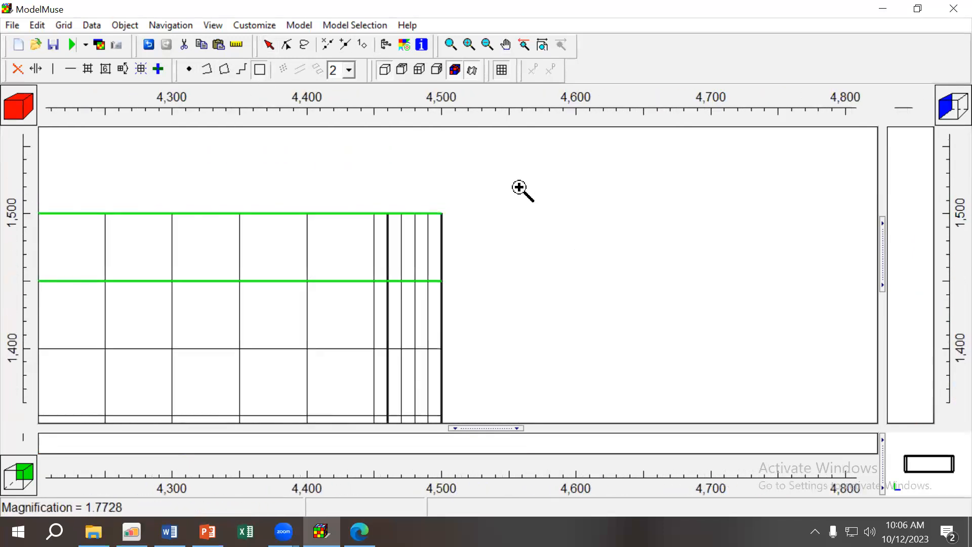
scroll(521, 190, "up", 1)
left_click(397, 211)
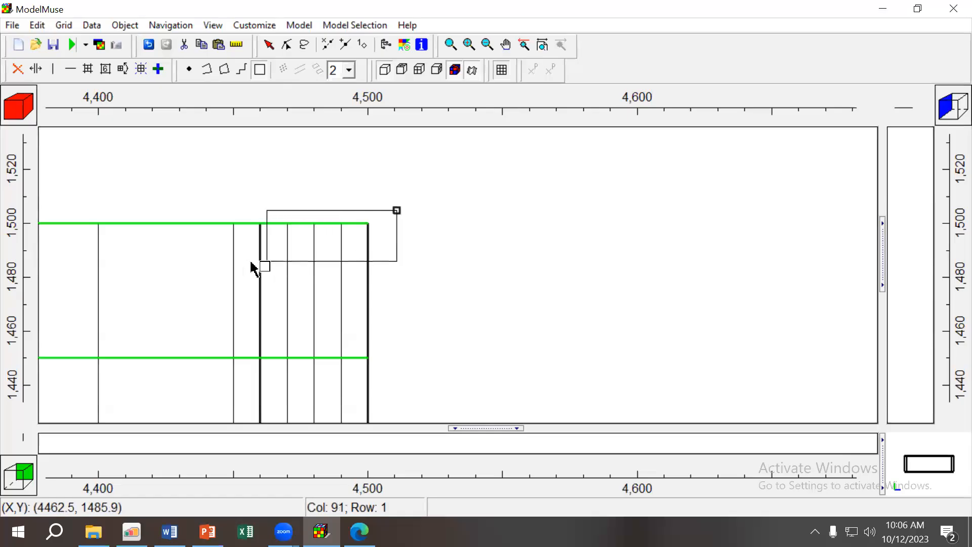
scroll(258, 271, "down", 4)
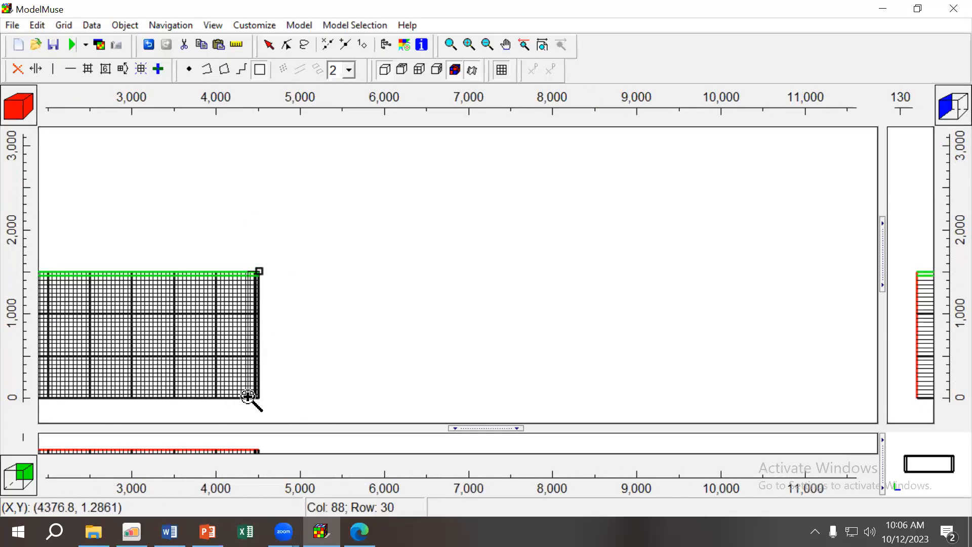
scroll(249, 397, "up", 3)
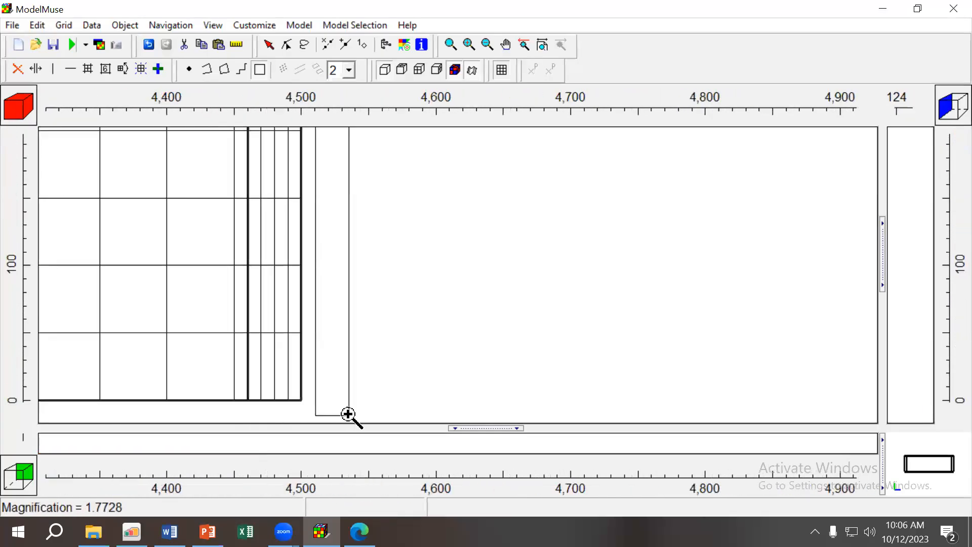
left_click(244, 408)
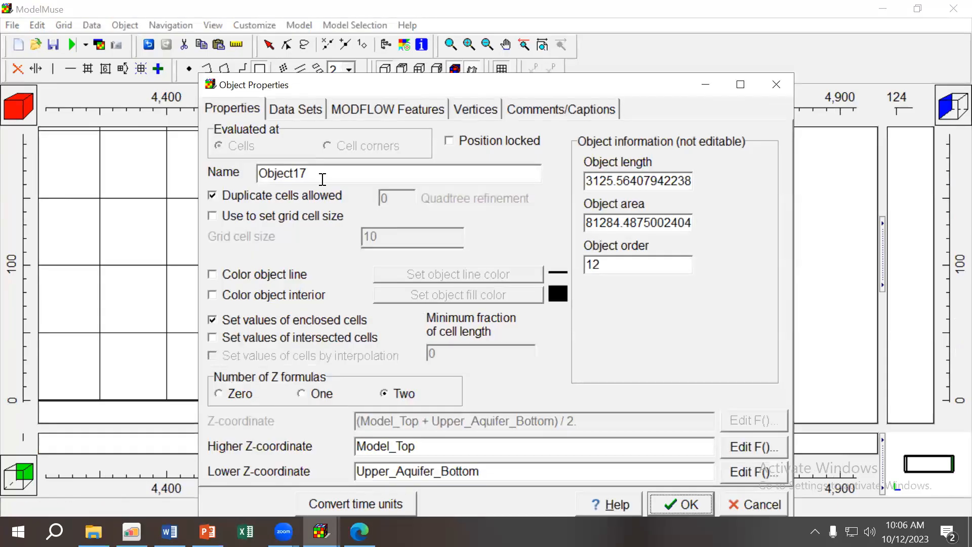
Name the new object River and enable its RIV: River package with a starting time of -1.
type("River")
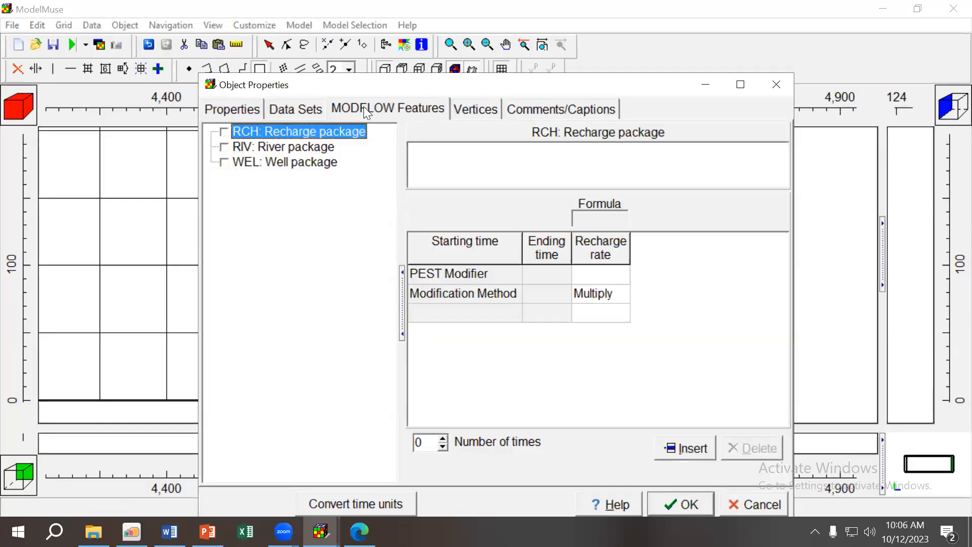
left_click(362, 109)
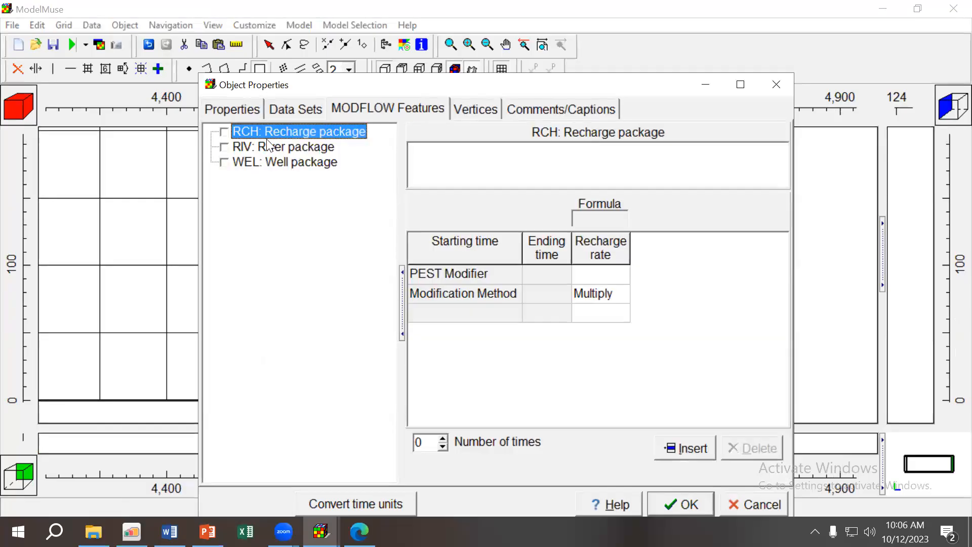
left_click(226, 147)
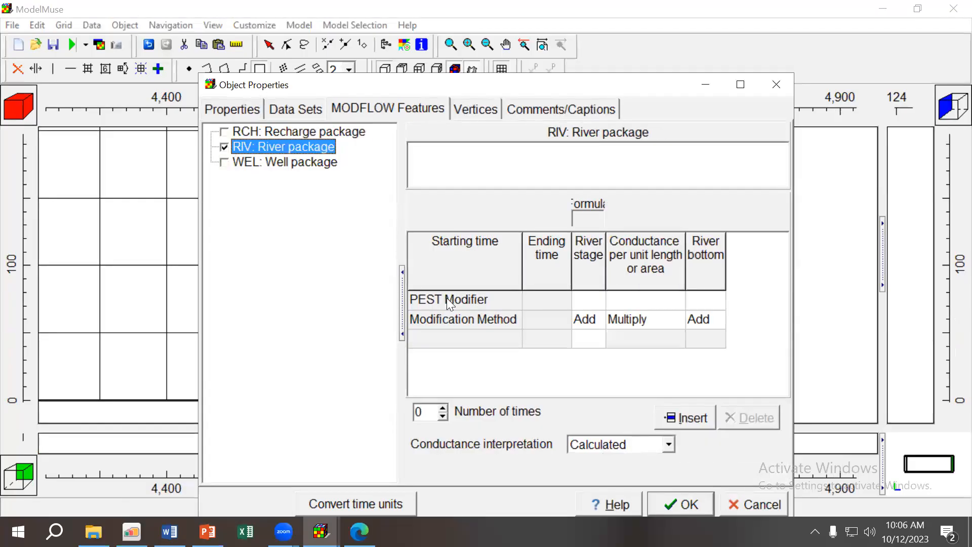
left_click(494, 332)
type("-1")
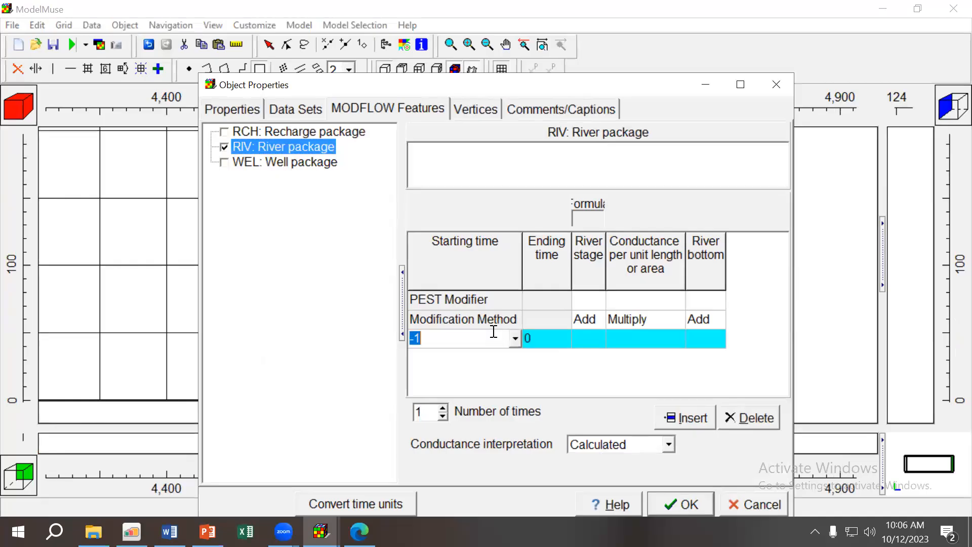
Set the river stage to 100, the conductance per unit length or area to 50 and the river bottom to 95.
left_click(584, 337)
left_click(587, 339)
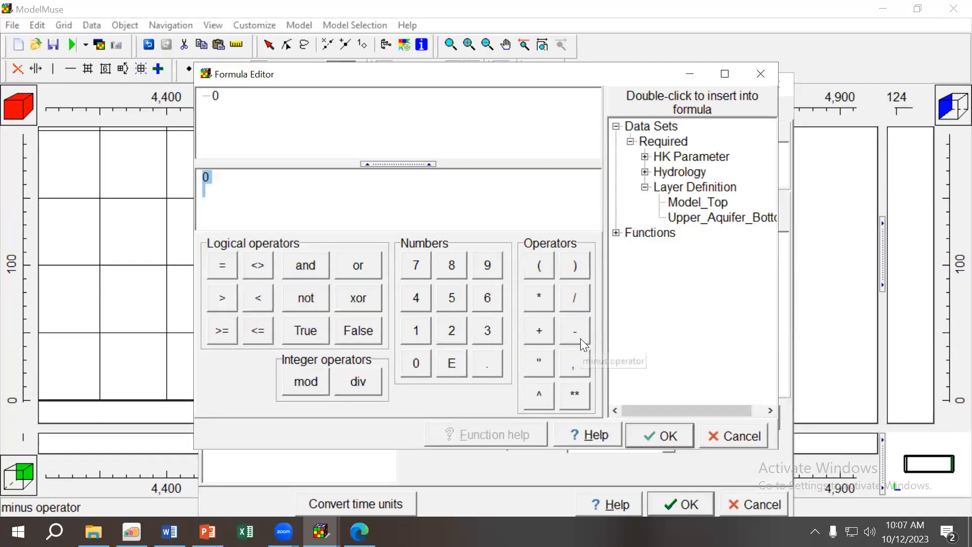
left_click(734, 436)
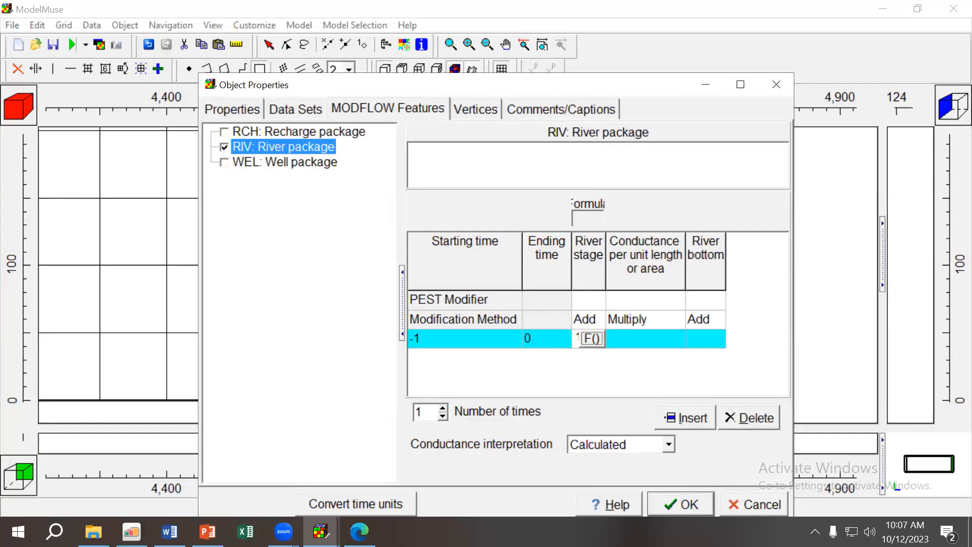
left_click(642, 342)
type("50")
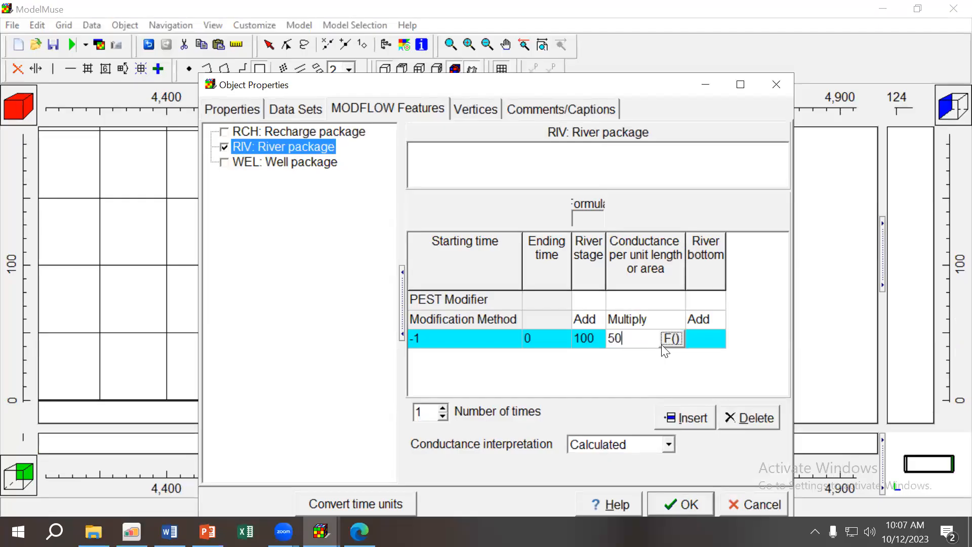
left_click(706, 342)
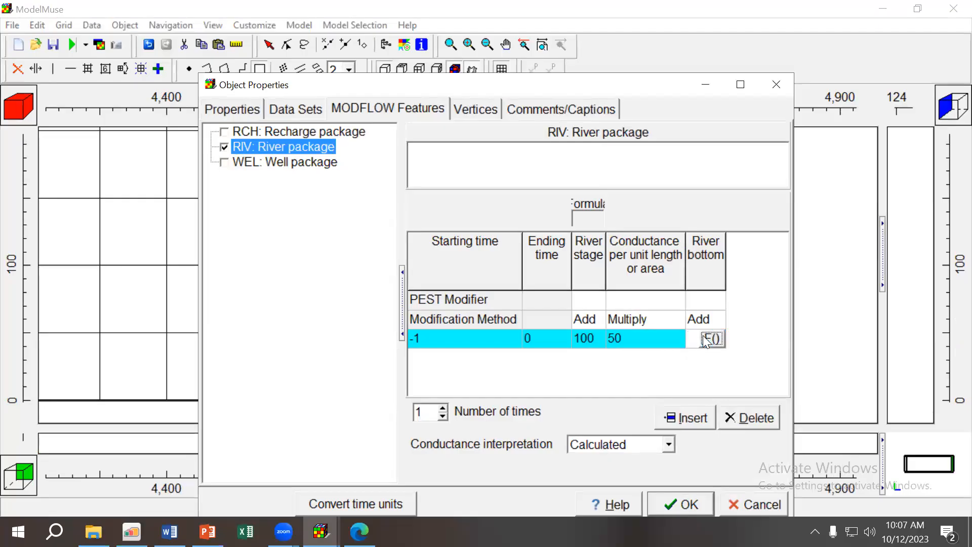
type("95")
left_click(669, 356)
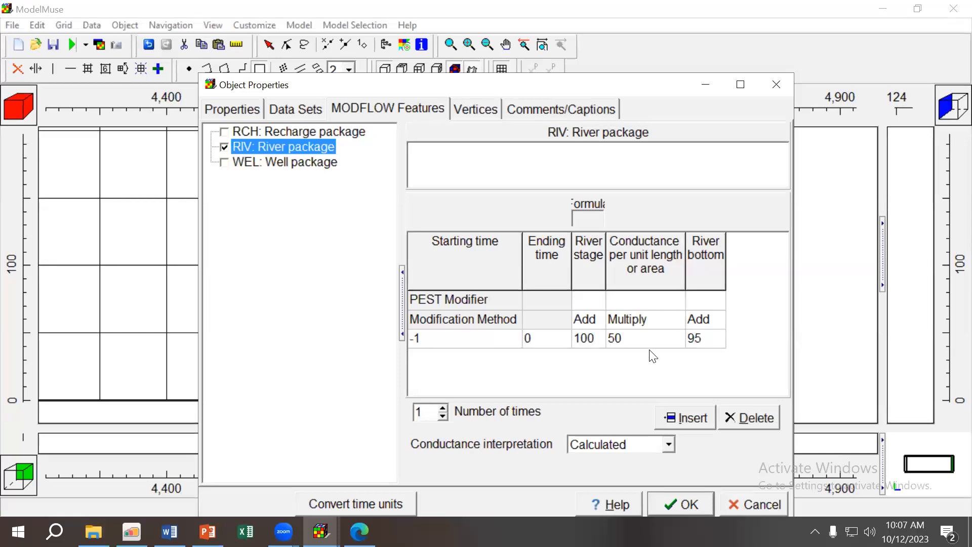
left_click(642, 338)
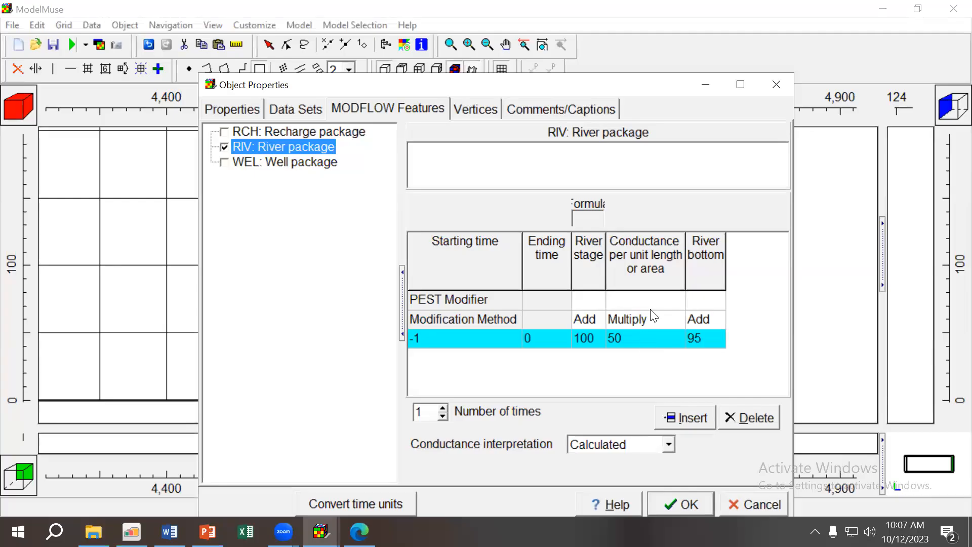
Set the River object's conductance interpretation to Direct and accept its properties.
left_click(652, 446)
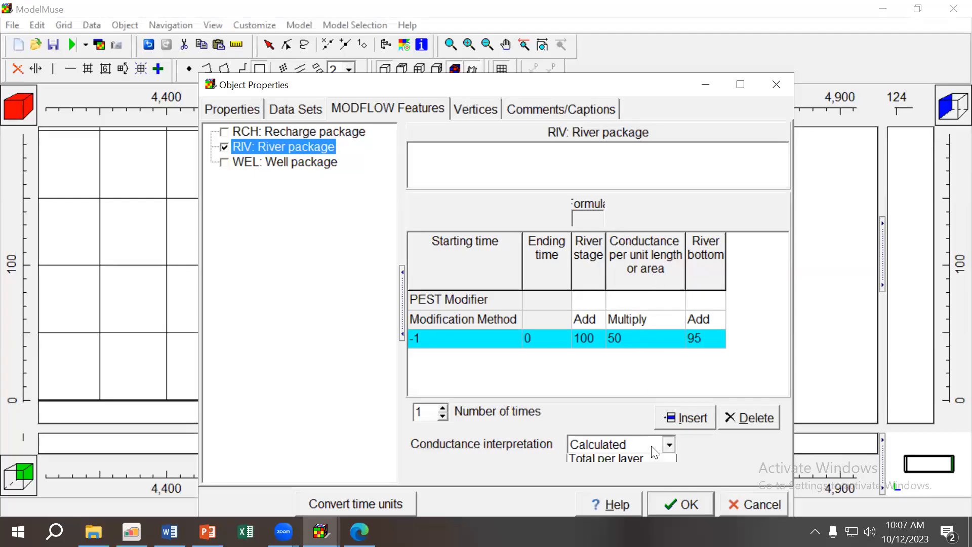
left_click(592, 477)
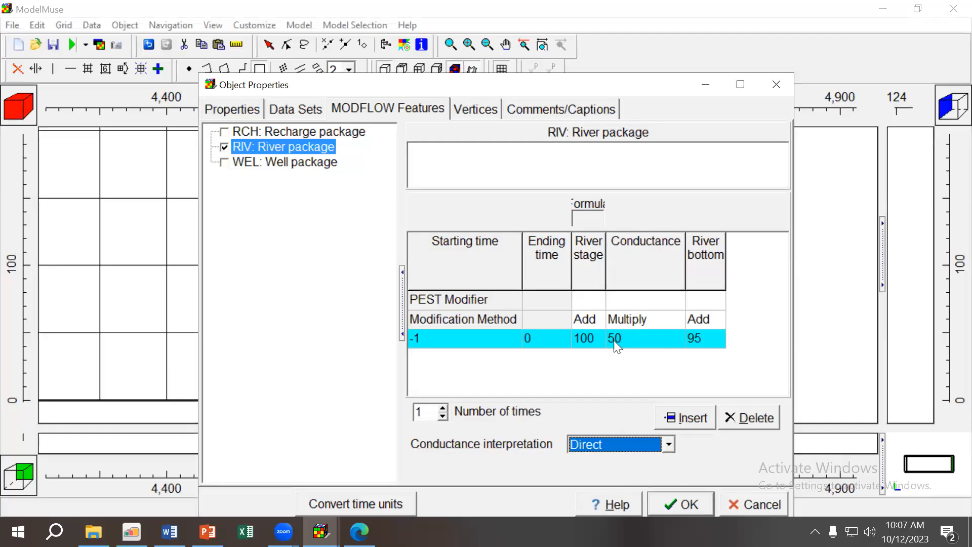
left_click(666, 499)
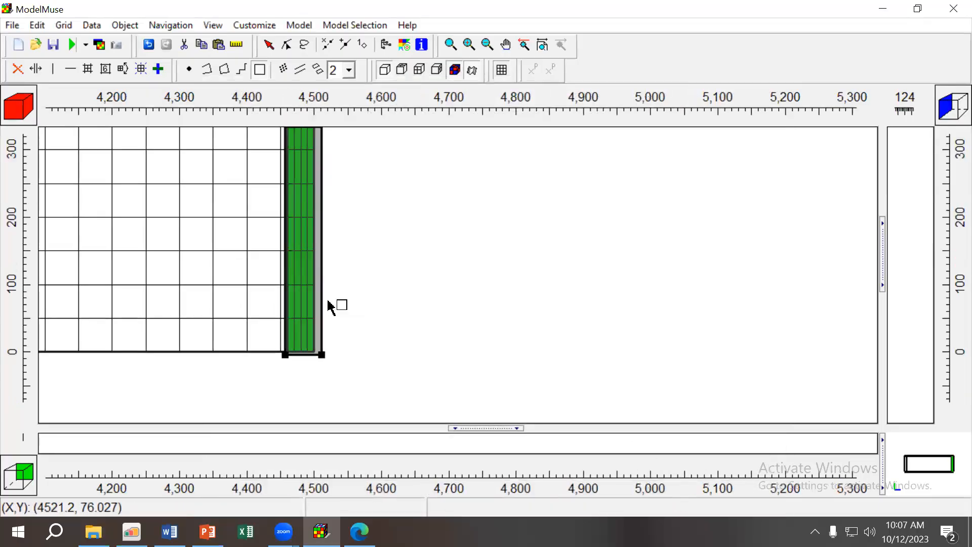
Reopen the River object's RIV: River package settings and review its stage, conductance, bottom and conductance interpretation.
scroll(329, 304, "down", 1)
scroll(329, 303, "up", 2)
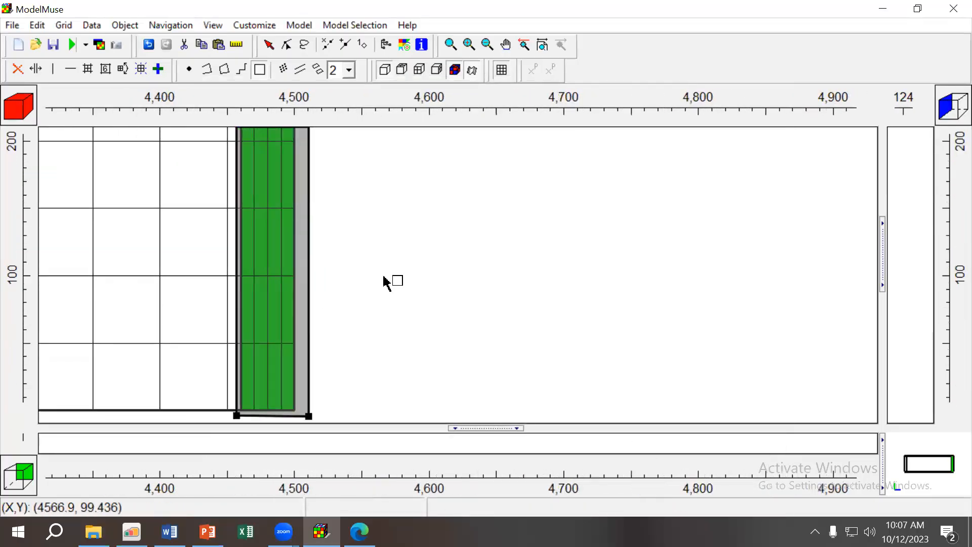
left_click(270, 46)
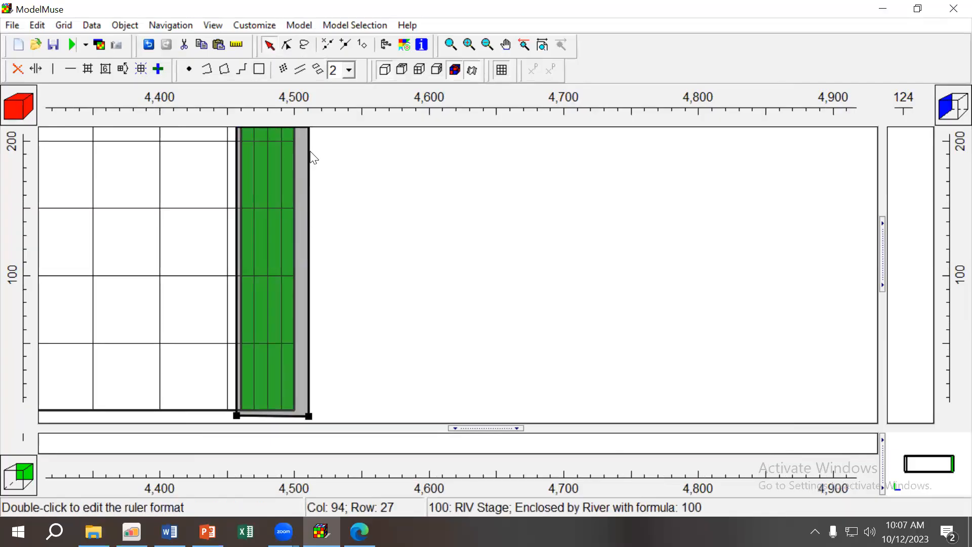
double_click(308, 182)
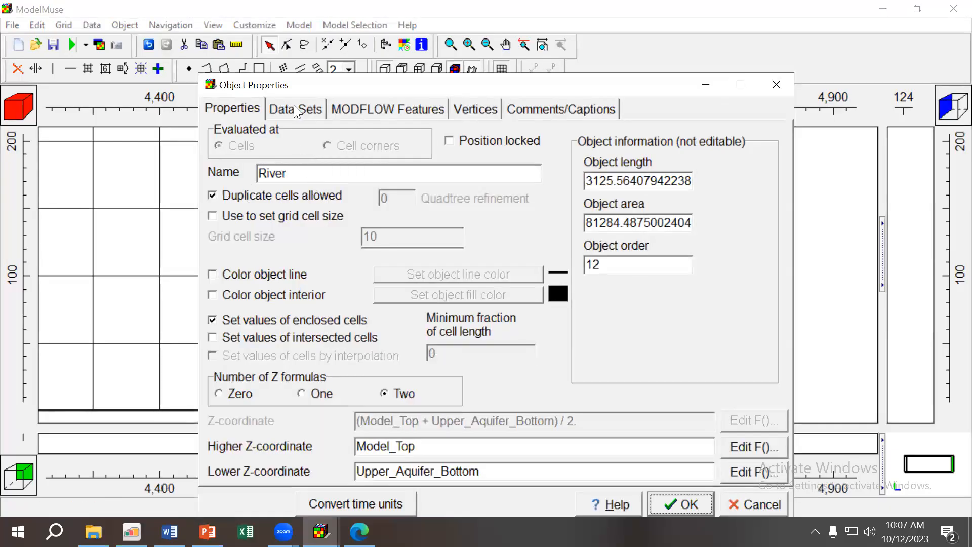
left_click(354, 107)
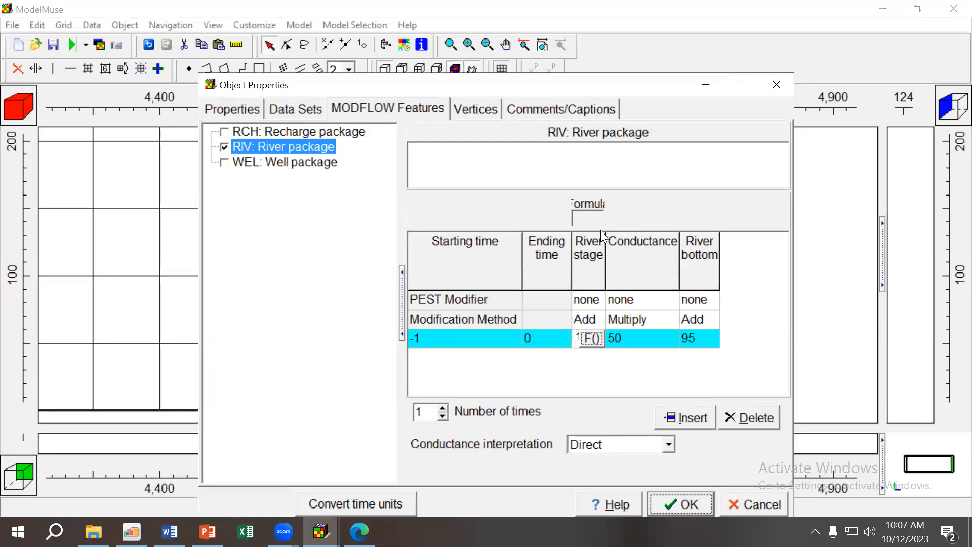
left_click_drag(605, 238, 642, 238)
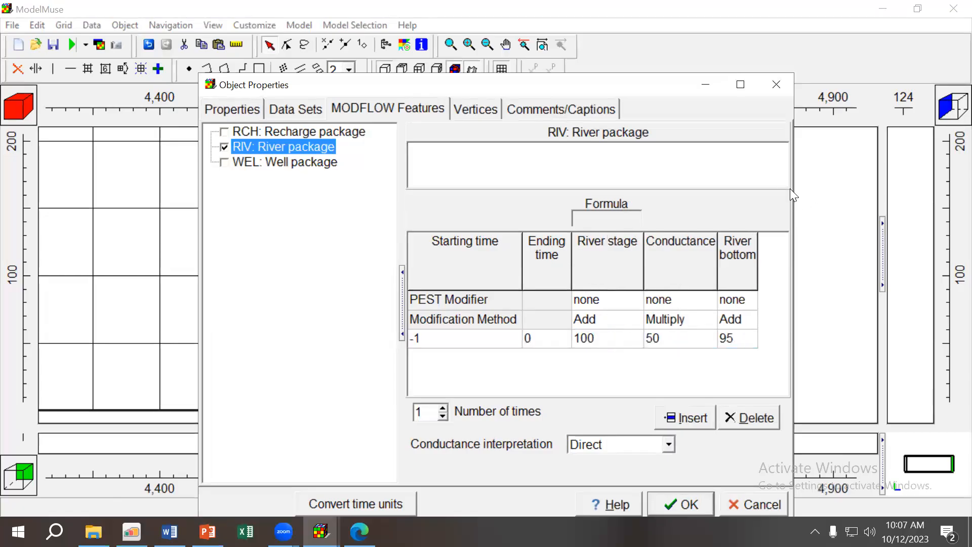
left_click_drag(793, 196, 888, 195)
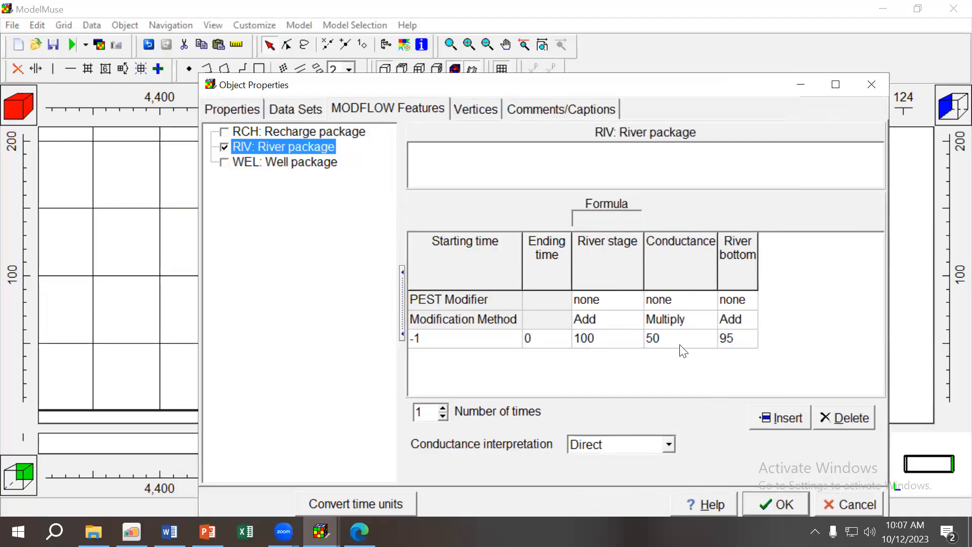
left_click(607, 444)
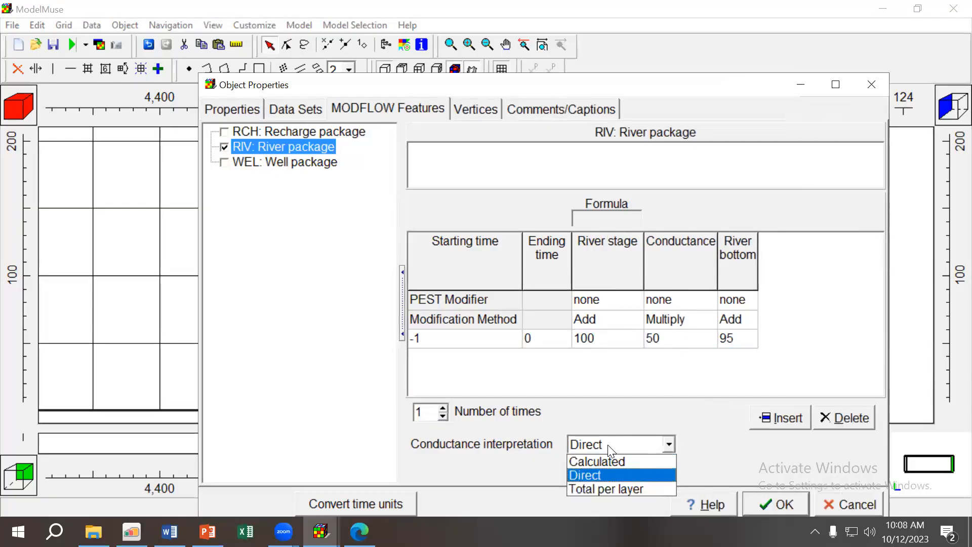
left_click(608, 445)
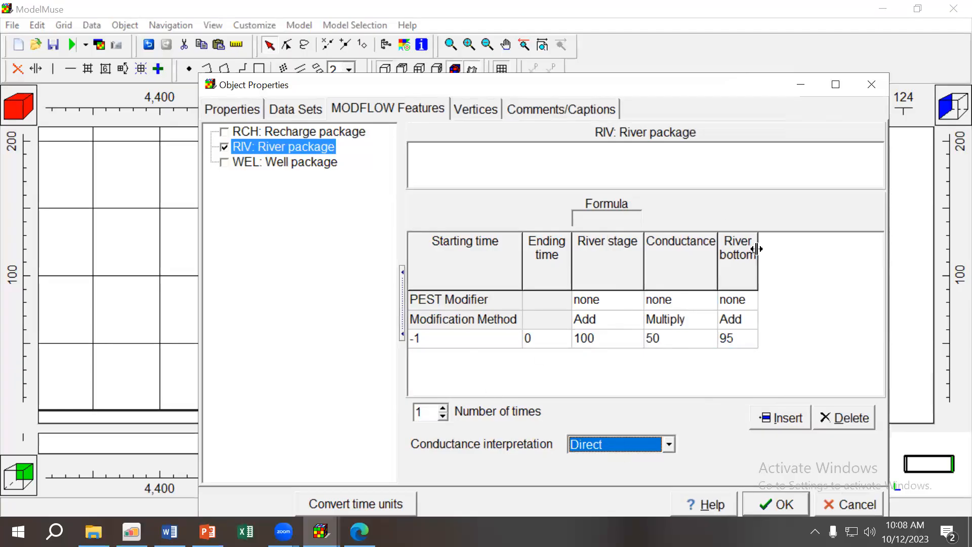
left_click(743, 346)
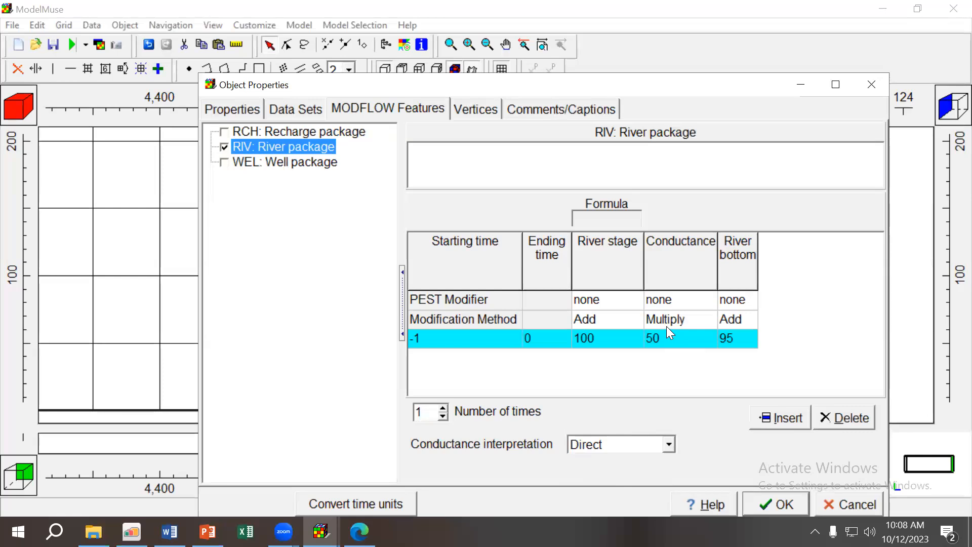
left_click(775, 504)
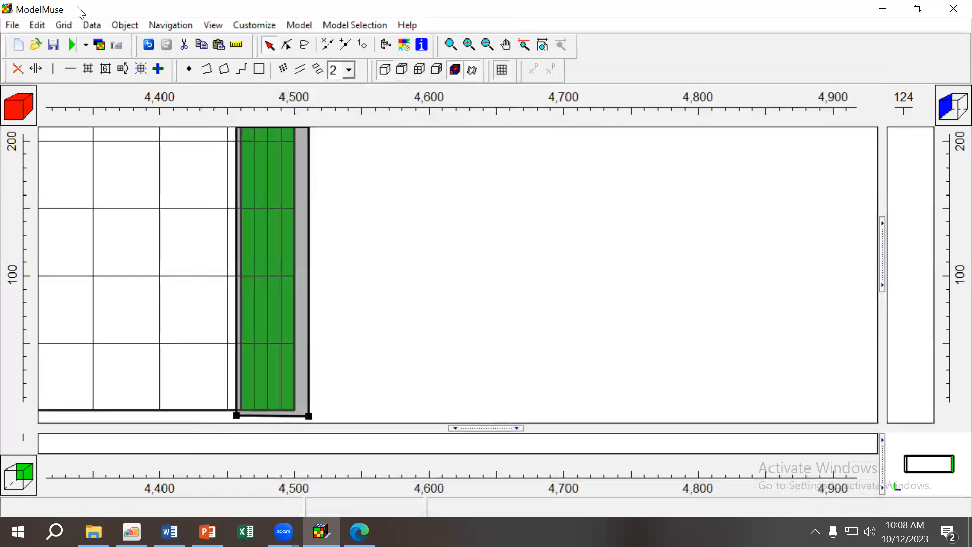
Clear the grid coloring by setting the displayed data set or boundary condition to none.
left_click(404, 44)
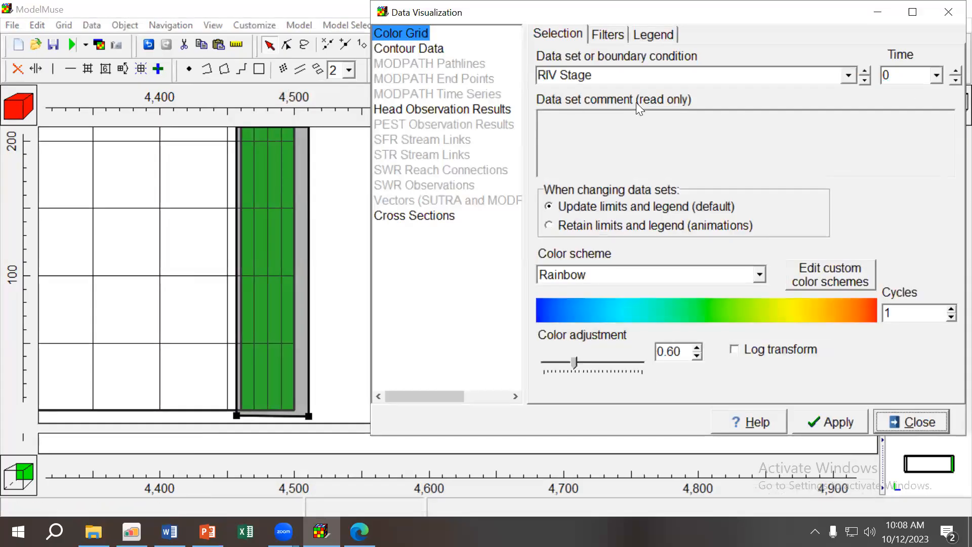
left_click(848, 75)
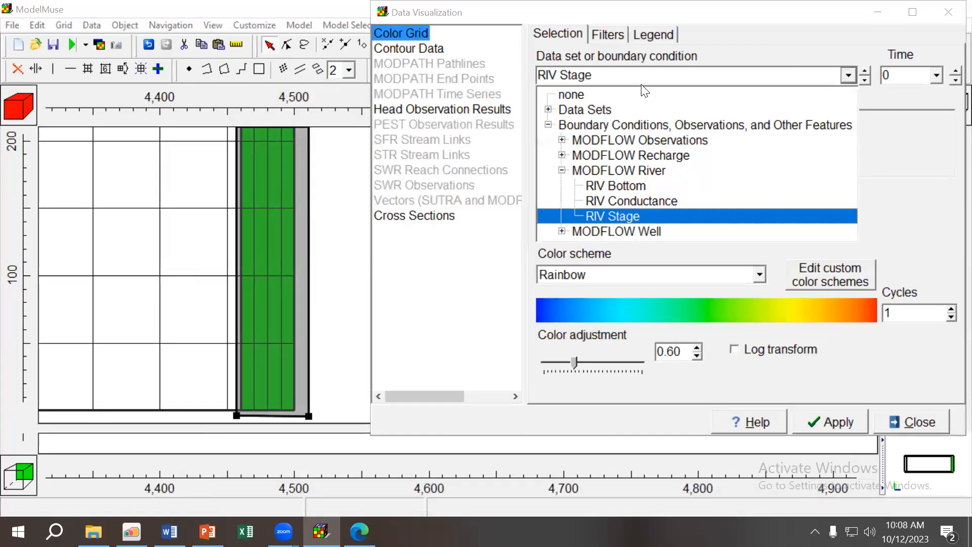
left_click(566, 94)
left_click(822, 421)
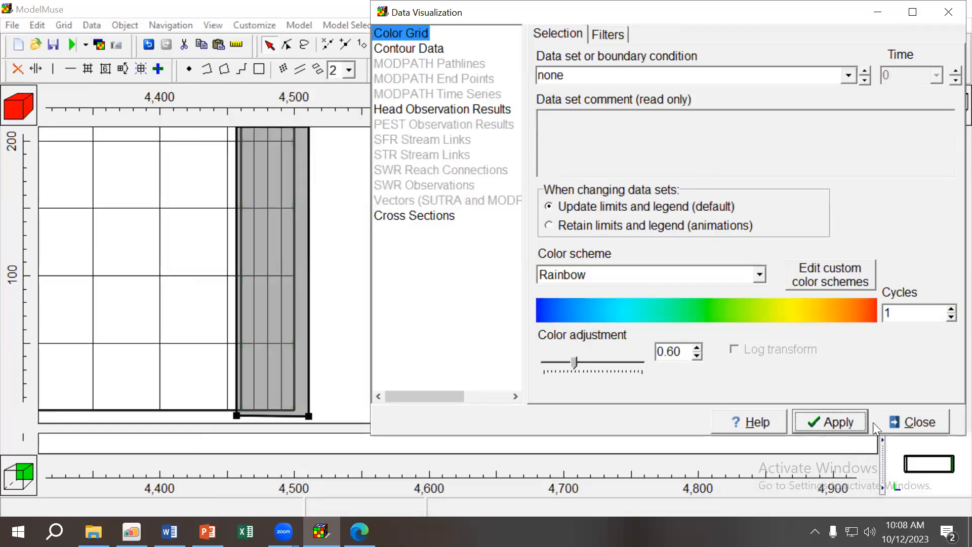
left_click(919, 422)
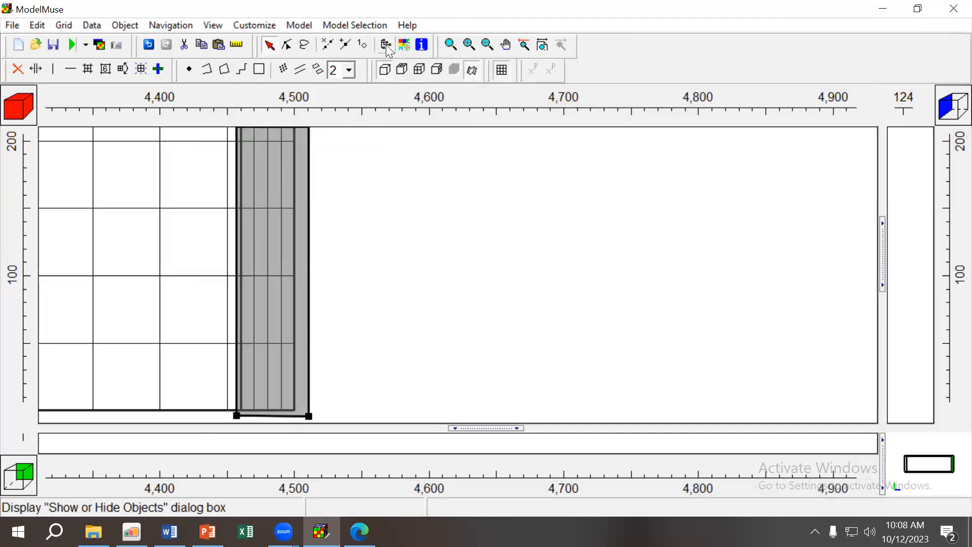
Color the grid by the MODFLOW River boundary condition RIV Stage and hide all objects.
left_click(403, 45)
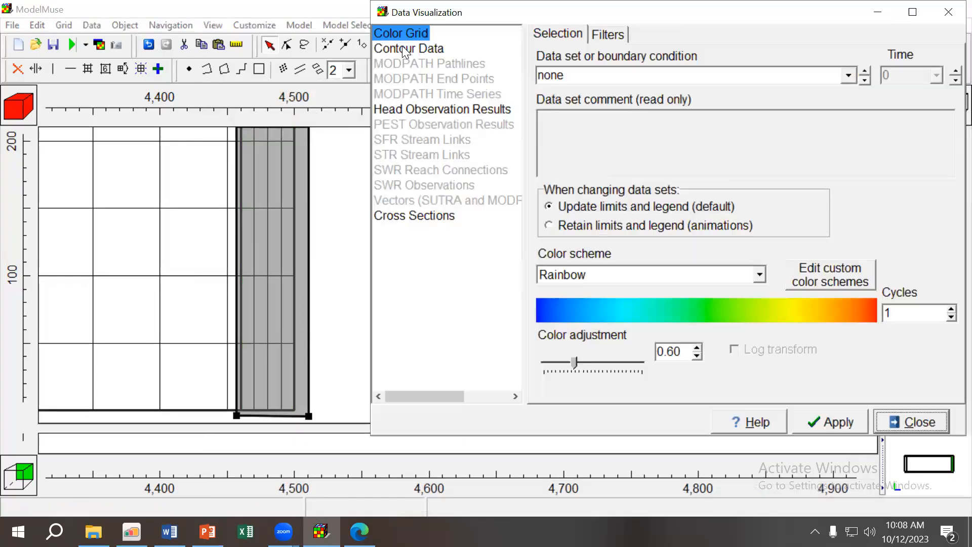
left_click(848, 75)
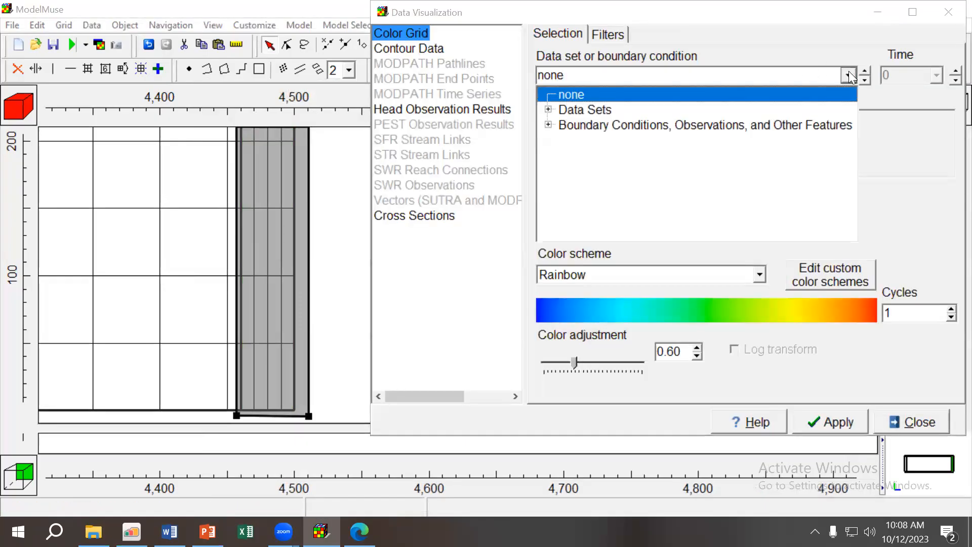
left_click(548, 124)
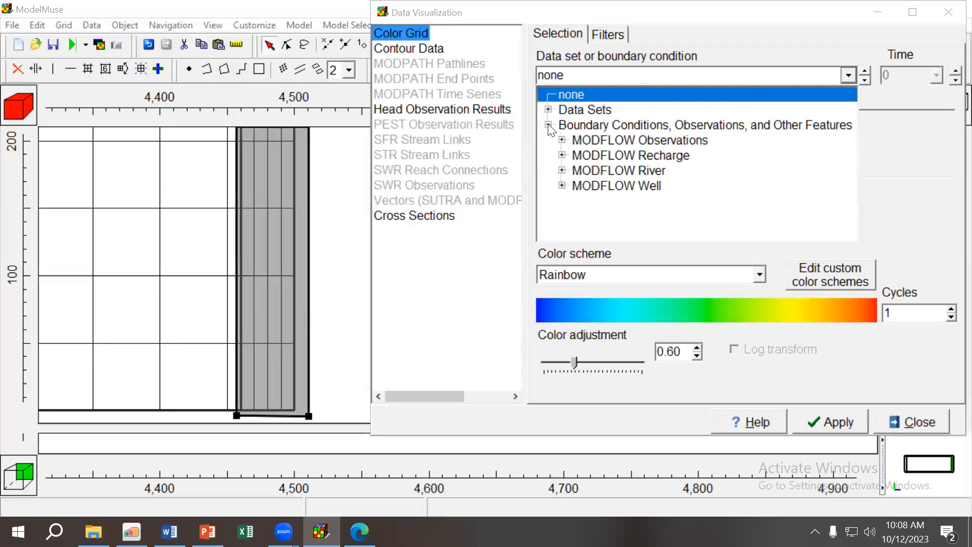
left_click(562, 171)
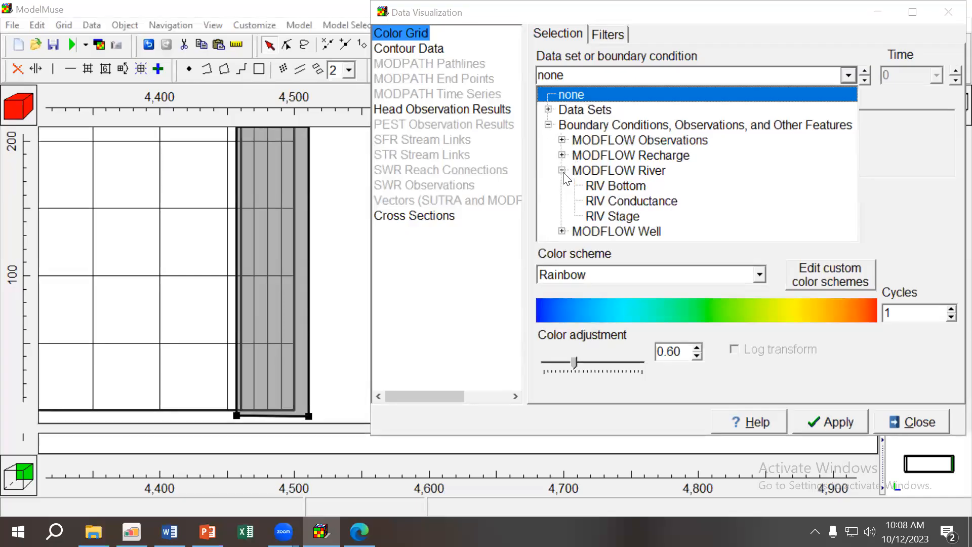
left_click(627, 219)
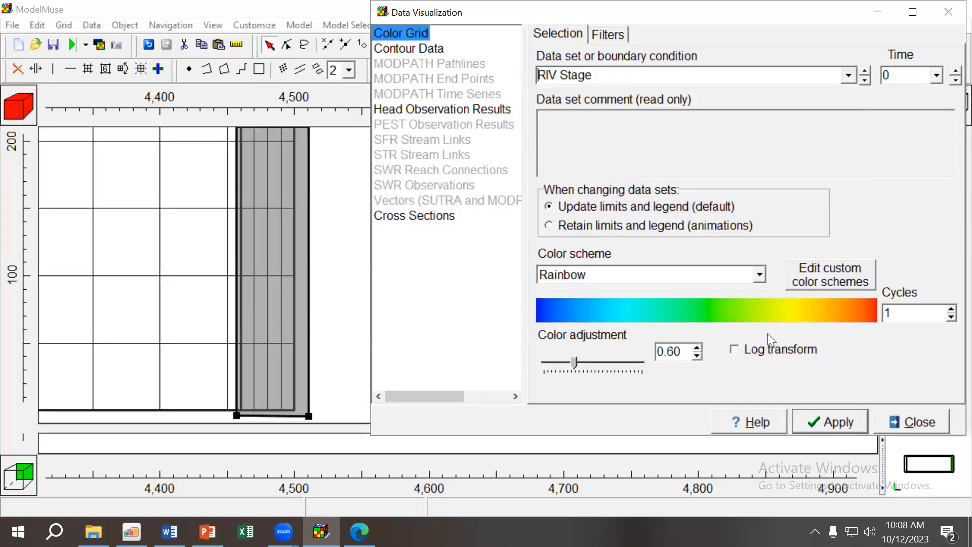
left_click(810, 421)
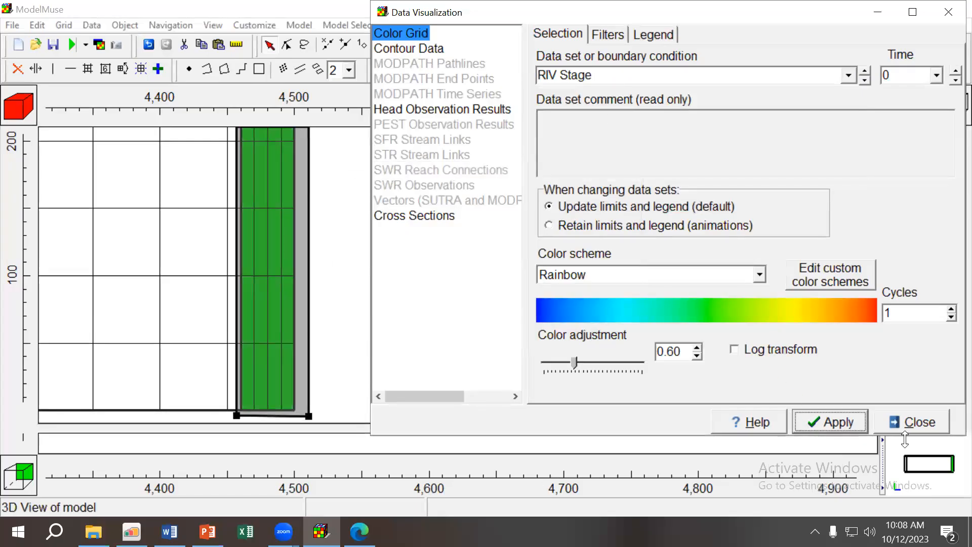
left_click(912, 422)
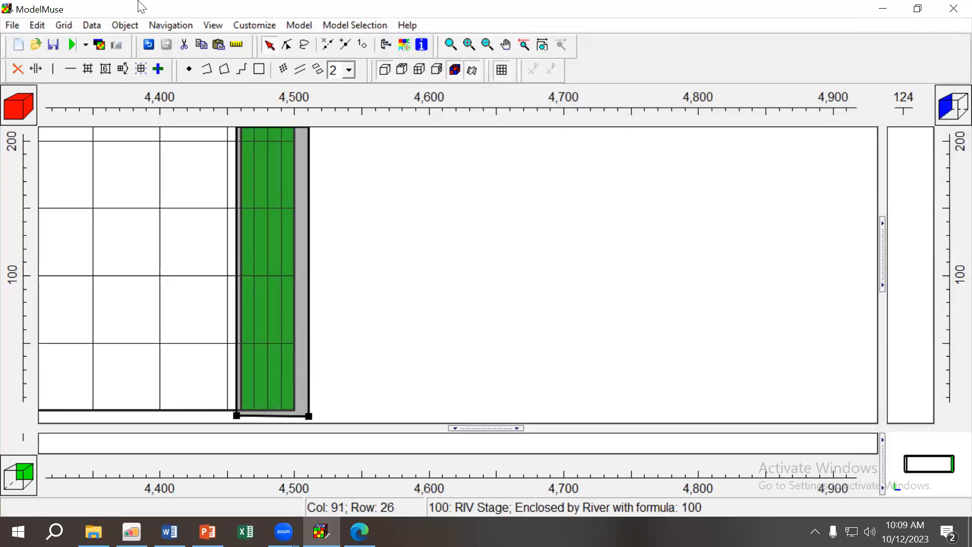
left_click(124, 25)
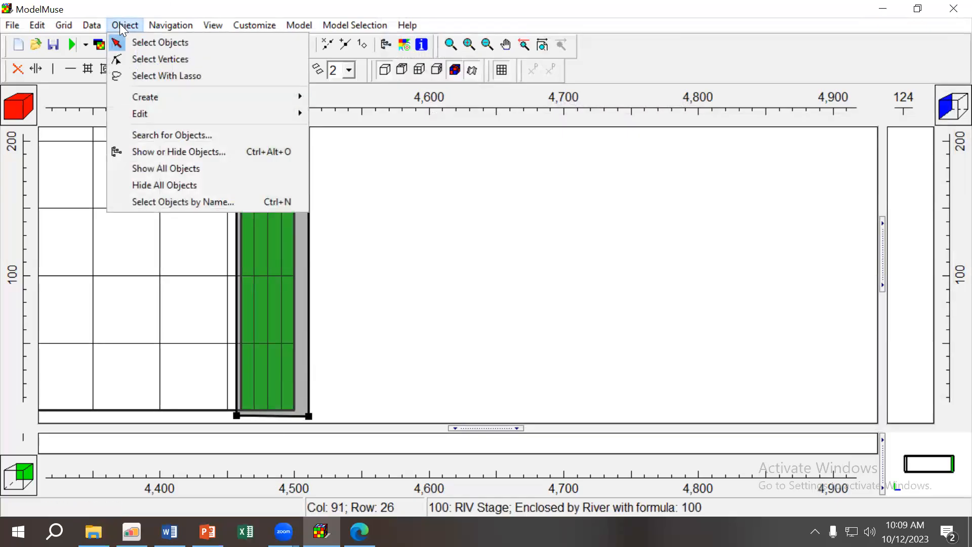
left_click(147, 186)
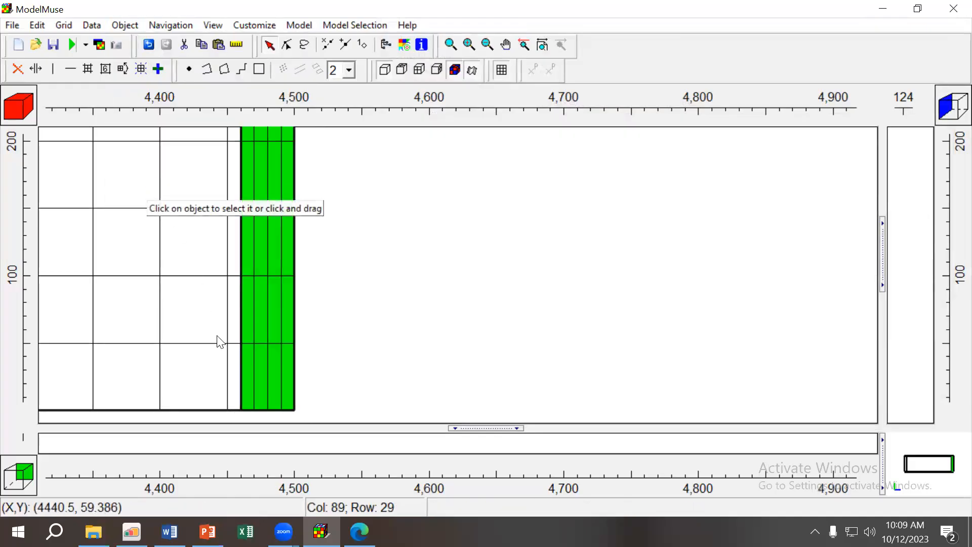
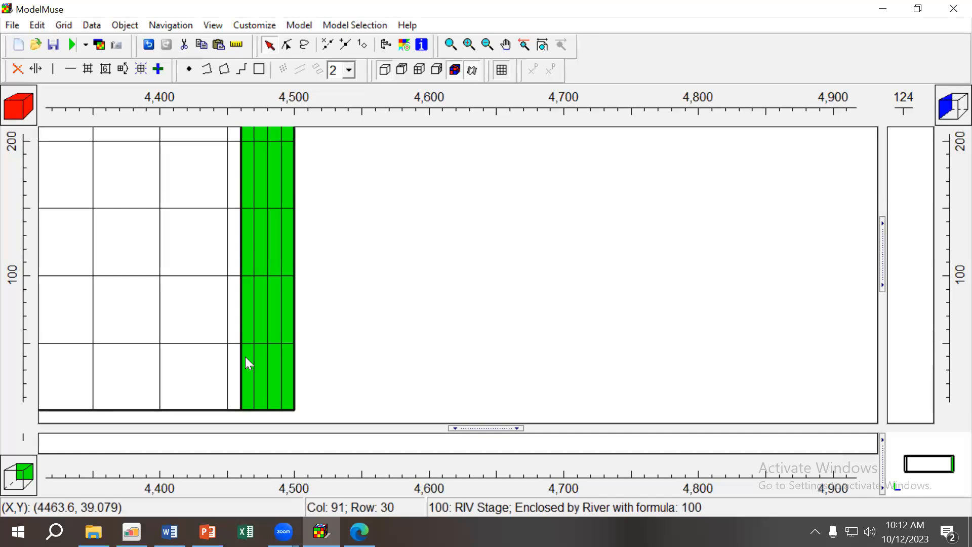
Switch to the Lesson17 GW Modeling 1 Model Setup presentation in PowerPoint and show the MODFLOW River Package slide.
left_click(207, 531)
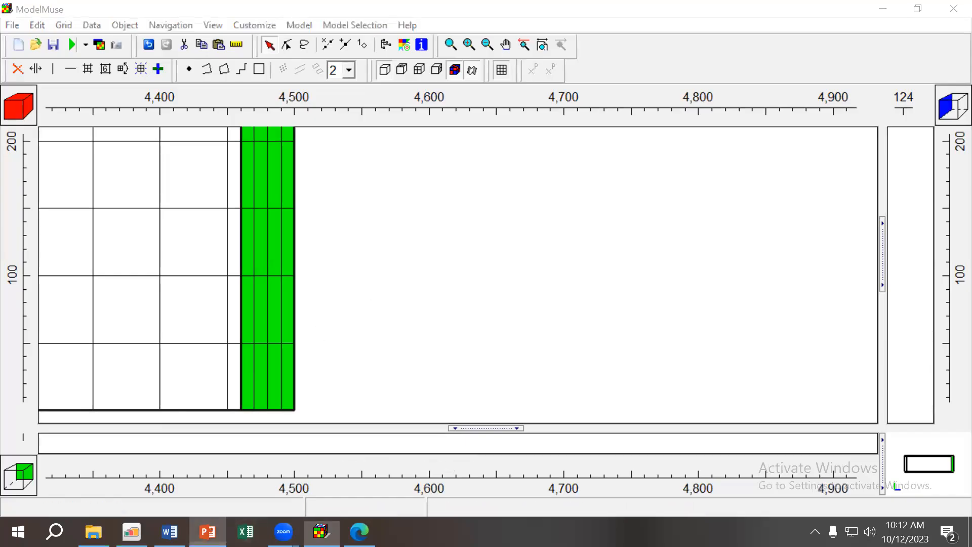
scroll(56, 369, "down", 5)
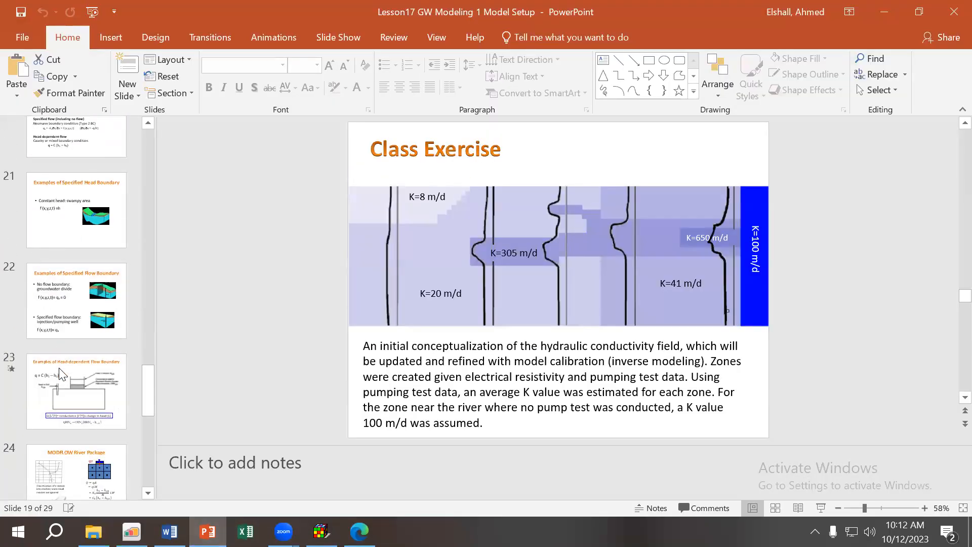
left_click(61, 373)
left_click(74, 436)
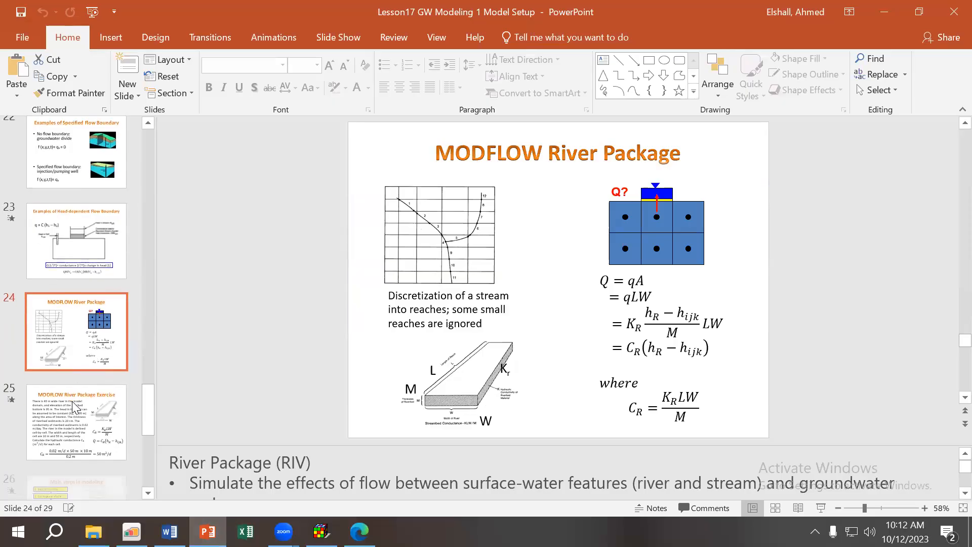